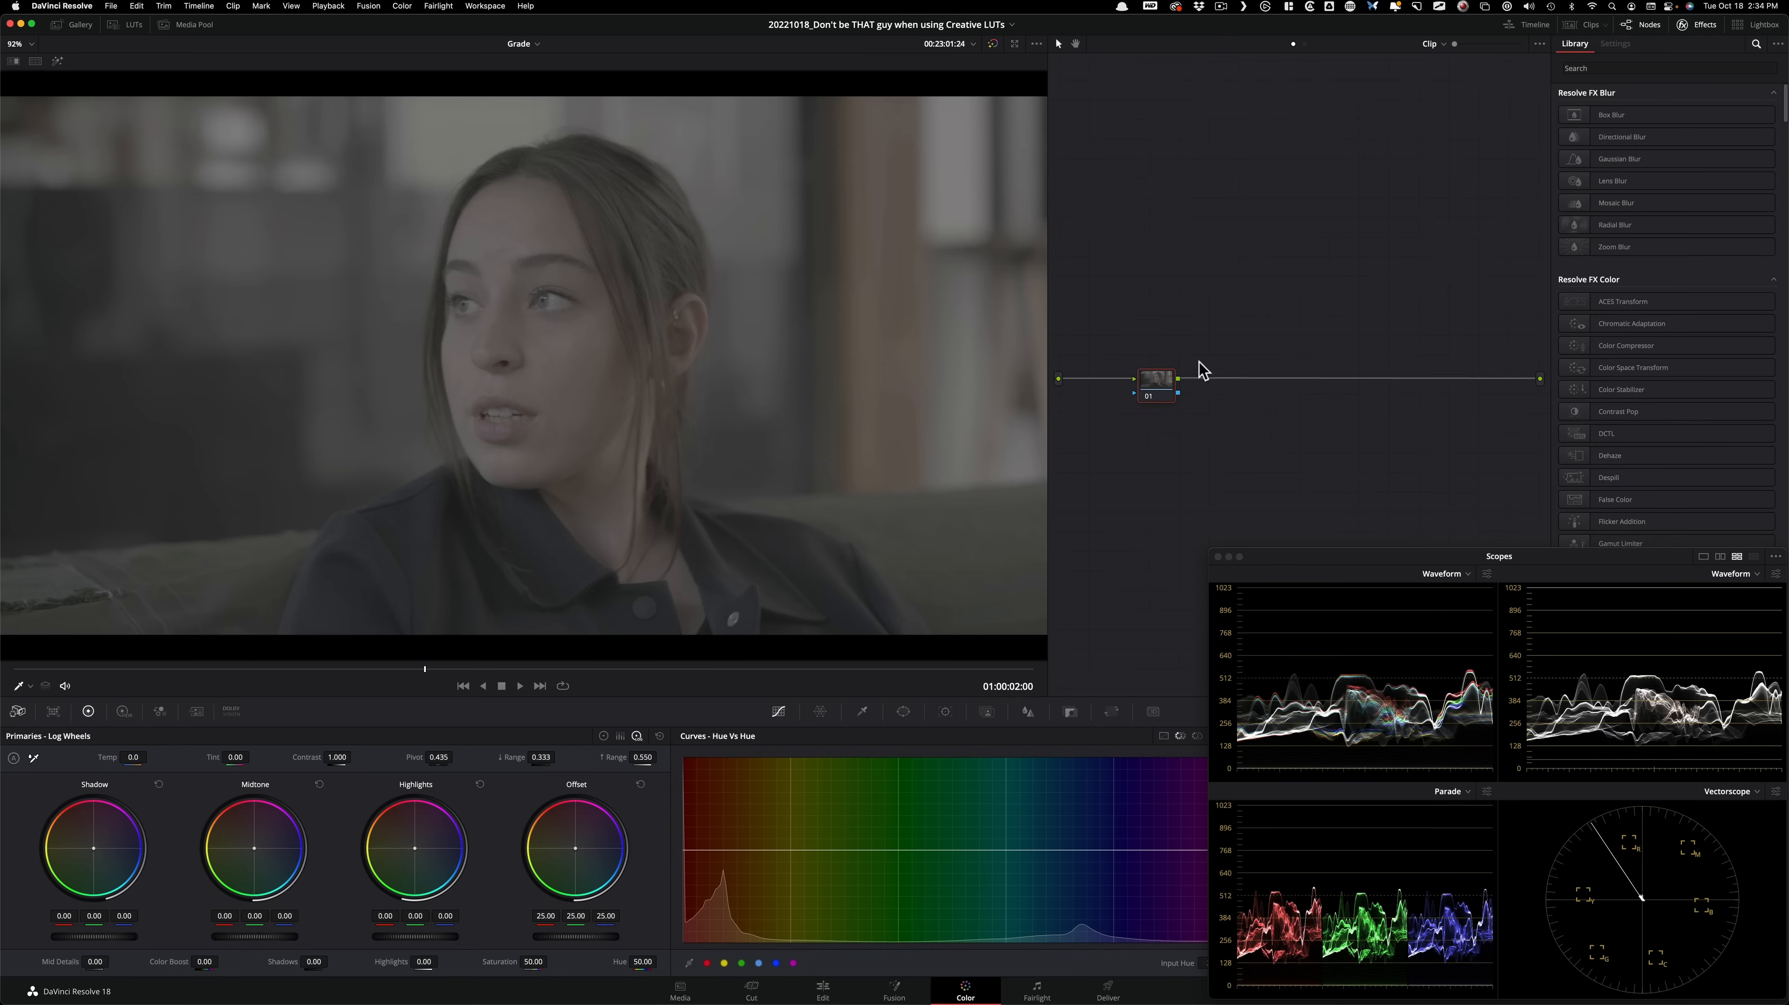
Move node 01 closer to the graph's source and reposition the scopes, then review the project's color management settings without changing them.
{"action": "mouse_move", "coordinate": [1157, 396]}
{"action": "left_mouse_down"}
{"action": "mouse_move", "coordinate": [1130, 384]}
{"action": "mouse_move", "coordinate": [1137, 397]}
{"action": "left_mouse_up"}
{"action": "mouse_move", "coordinate": [1582, 555]}
{"action": "left_mouse_down"}
{"action": "mouse_move", "coordinate": [1552, 492]}
{"action": "mouse_move", "coordinate": [1576, 546]}
{"action": "left_mouse_up"}
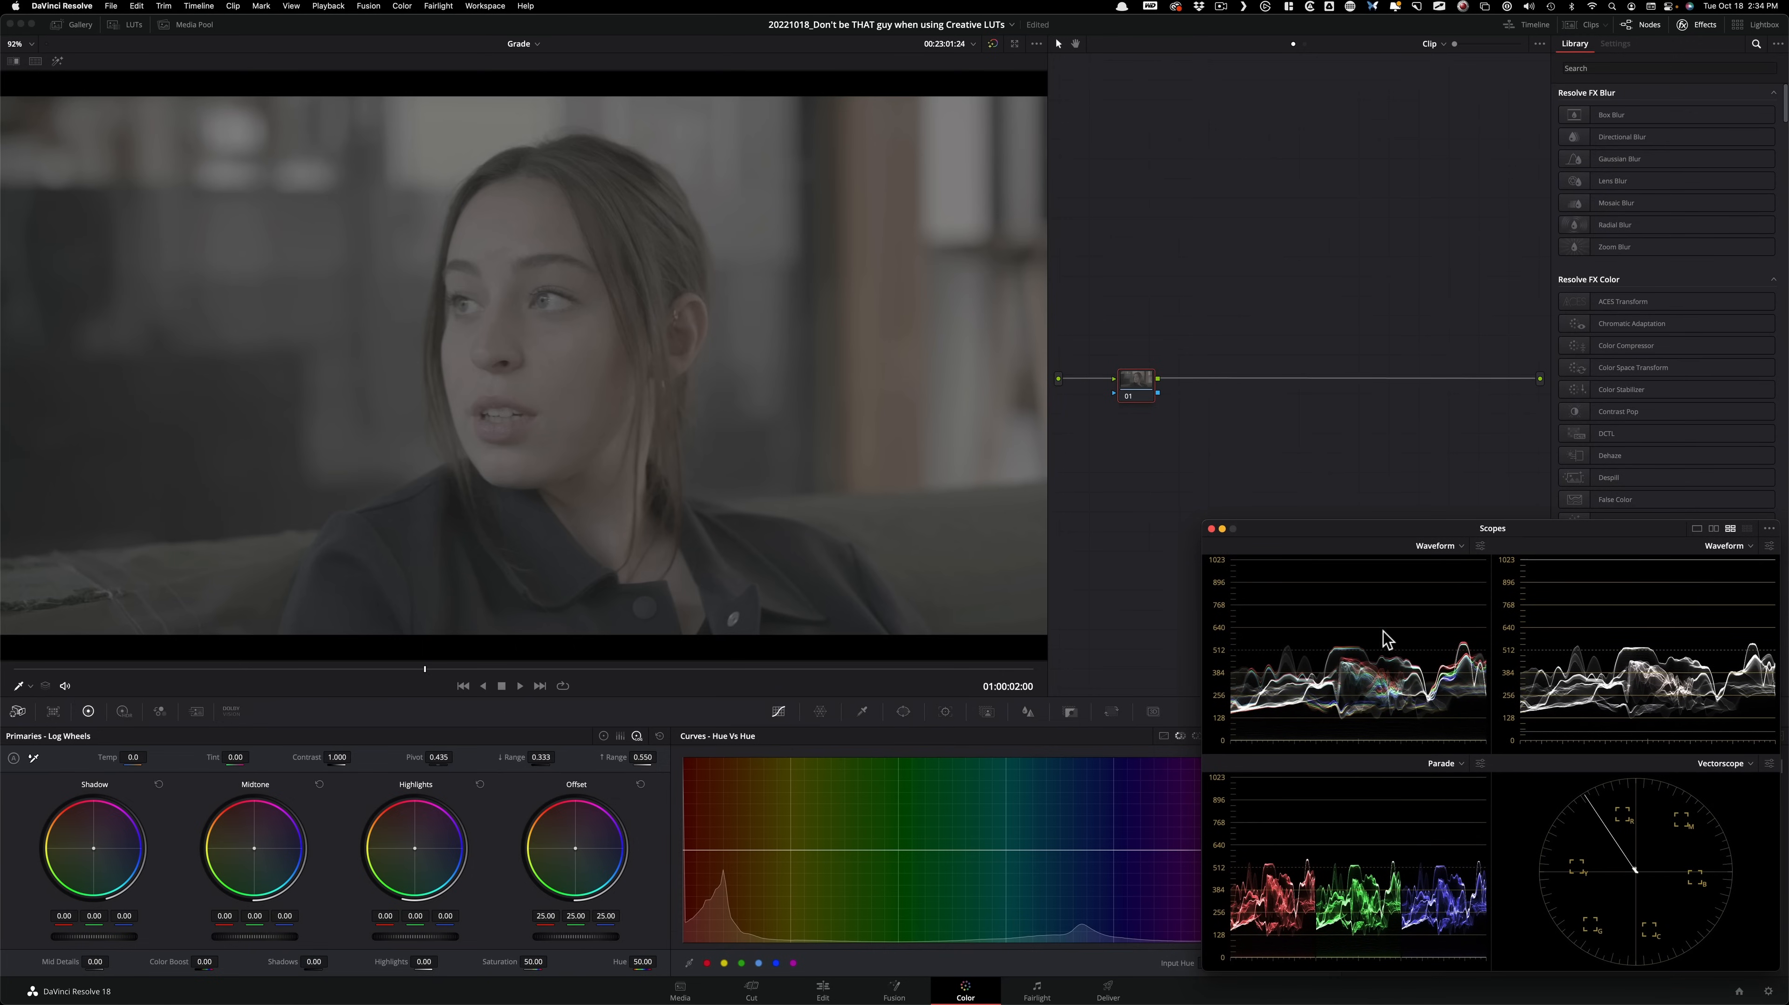
{"action": "left_click", "coordinate": [1770, 993]}
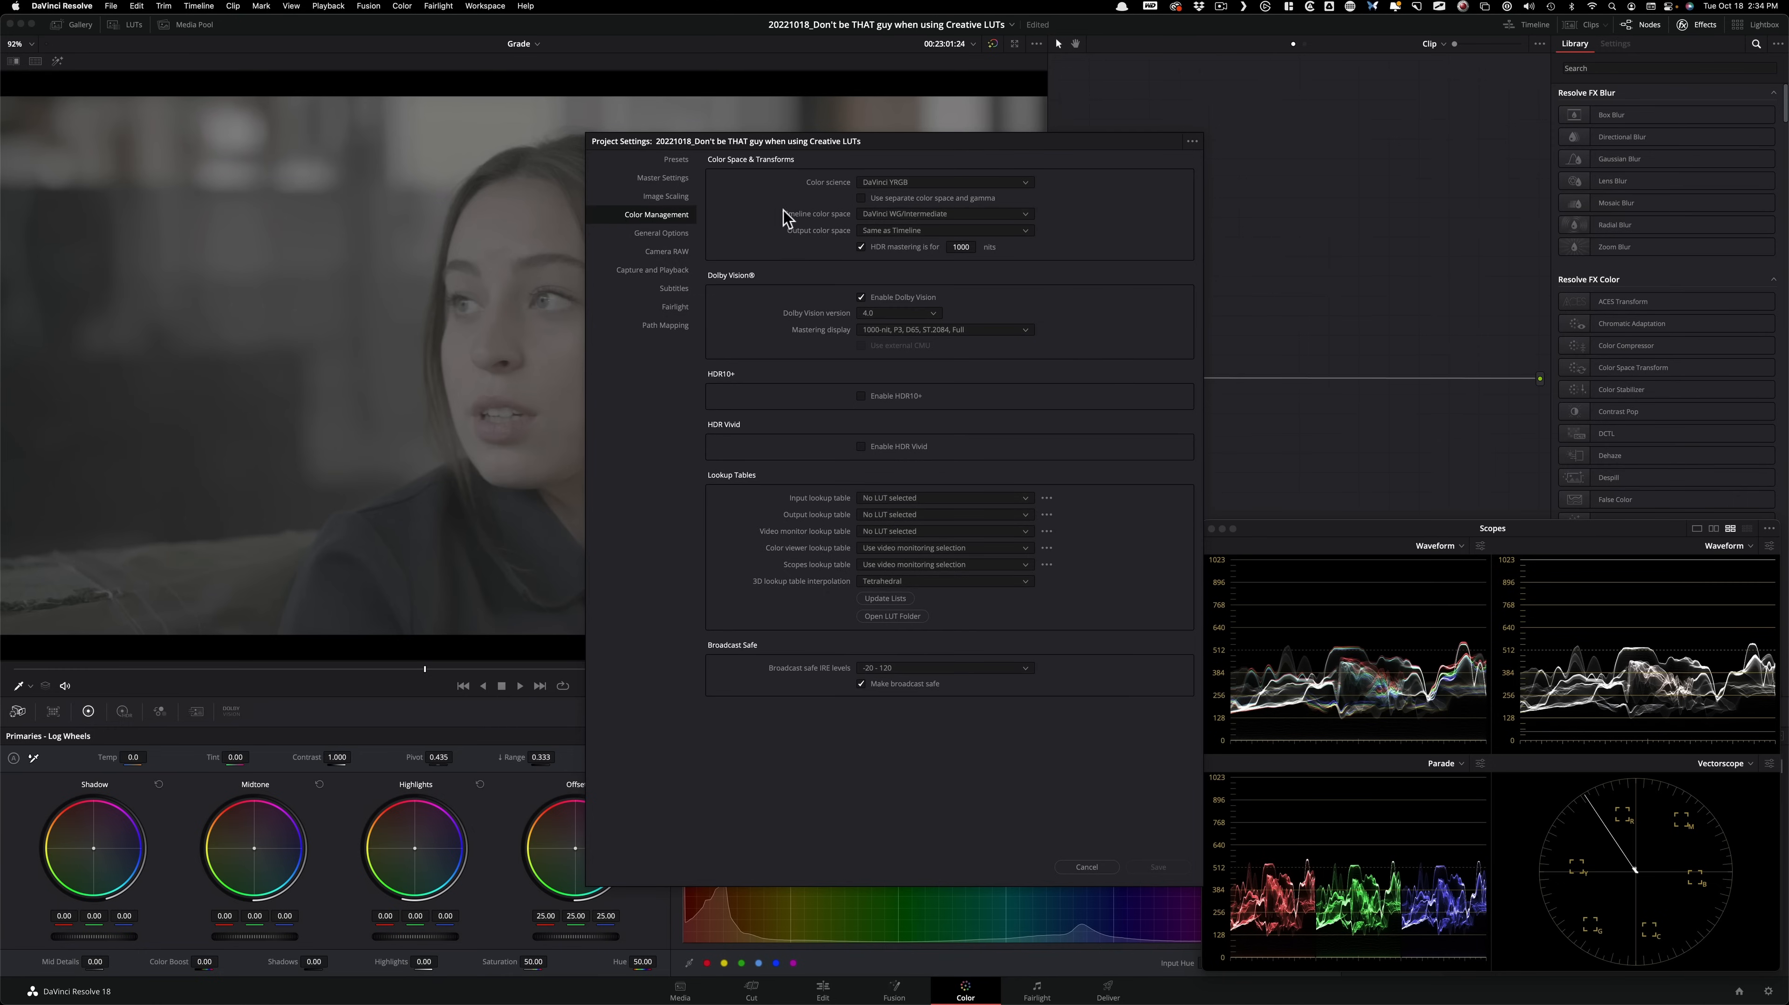
{"action": "left_click", "coordinate": [1084, 867]}
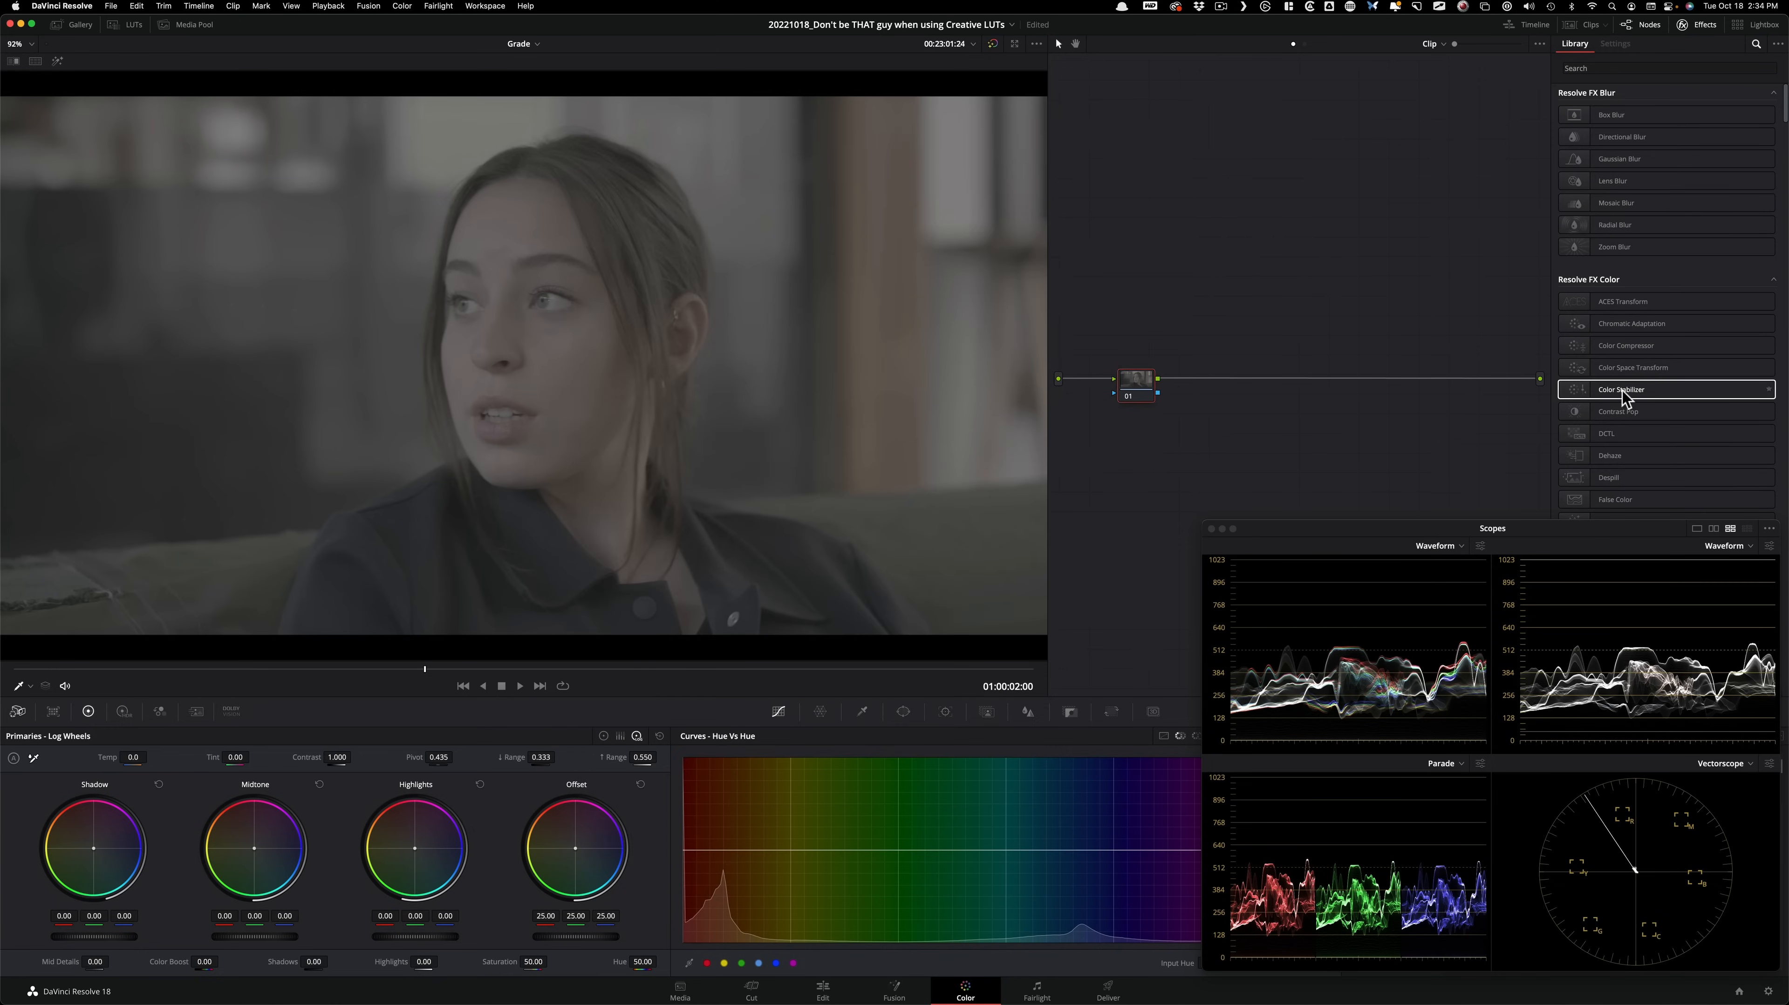
Apply a Color Space Transform to node 01 with input color space ARRI Wide Gamut 3 and input gamma ARRI LogC3.
{"action": "left_click_drag", "start_coordinate": [1668, 371], "coordinate": [1147, 384]}
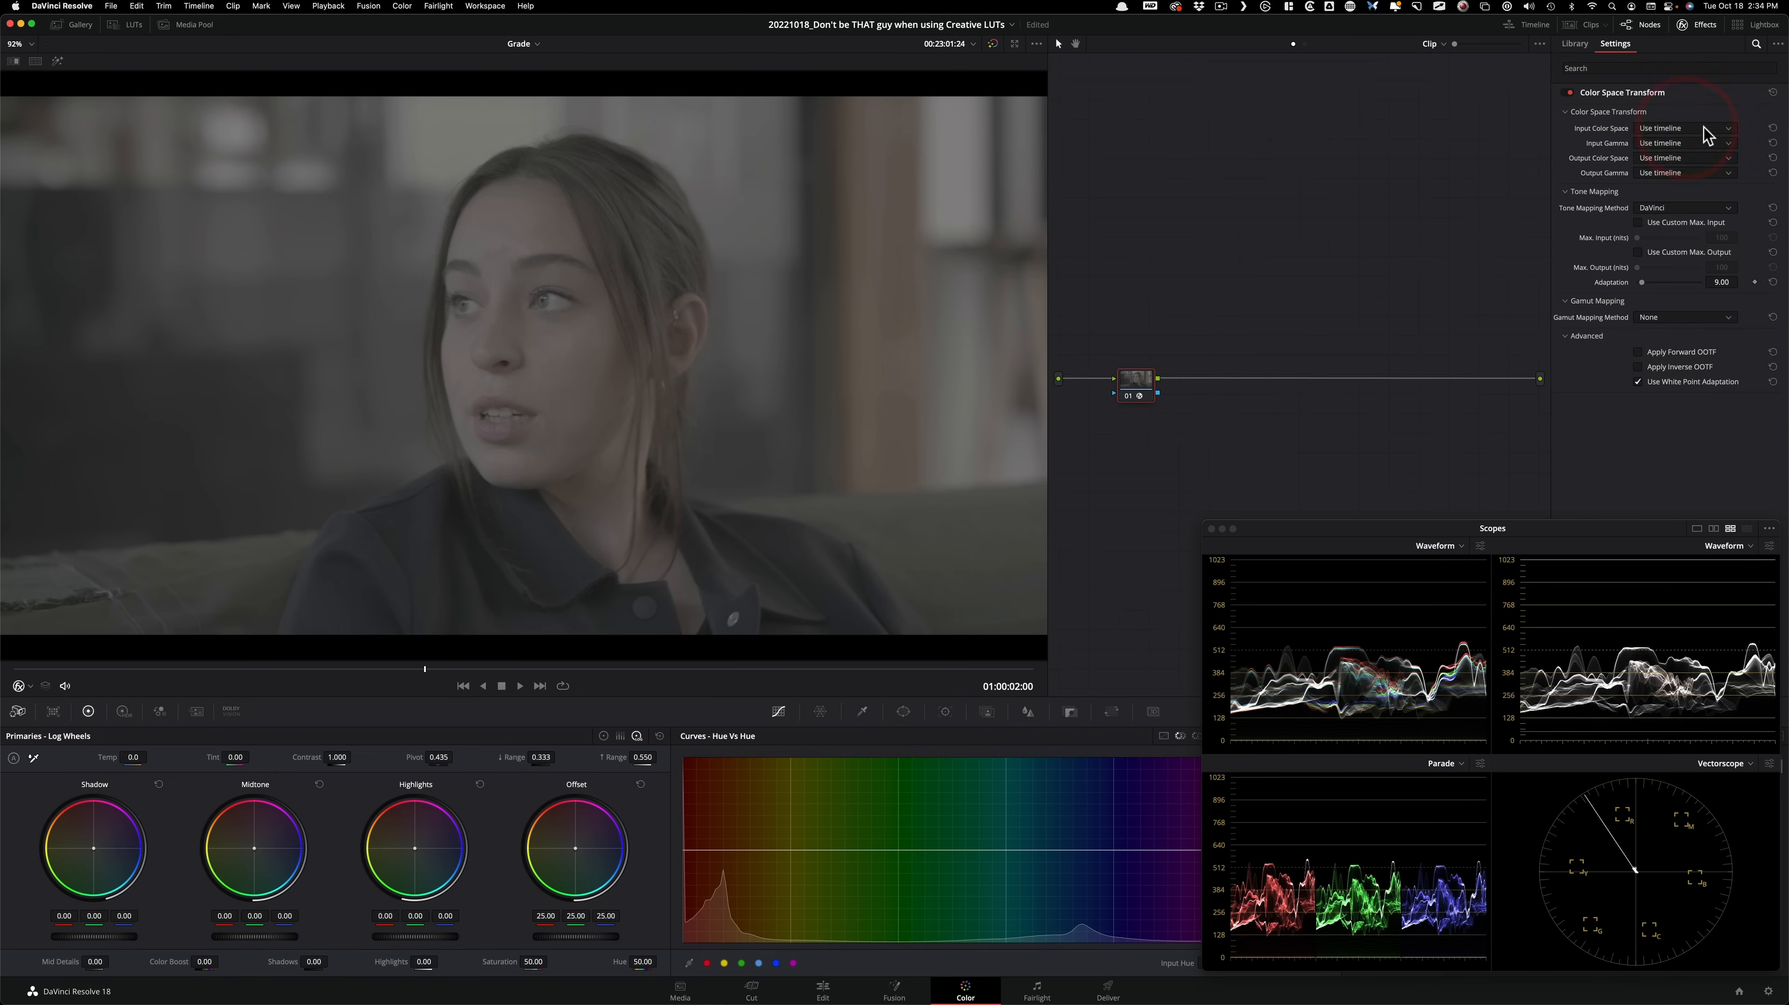
{"action": "left_click", "coordinate": [1685, 130]}
{"action": "left_click", "coordinate": [1674, 183]}
{"action": "left_click", "coordinate": [1682, 144]}
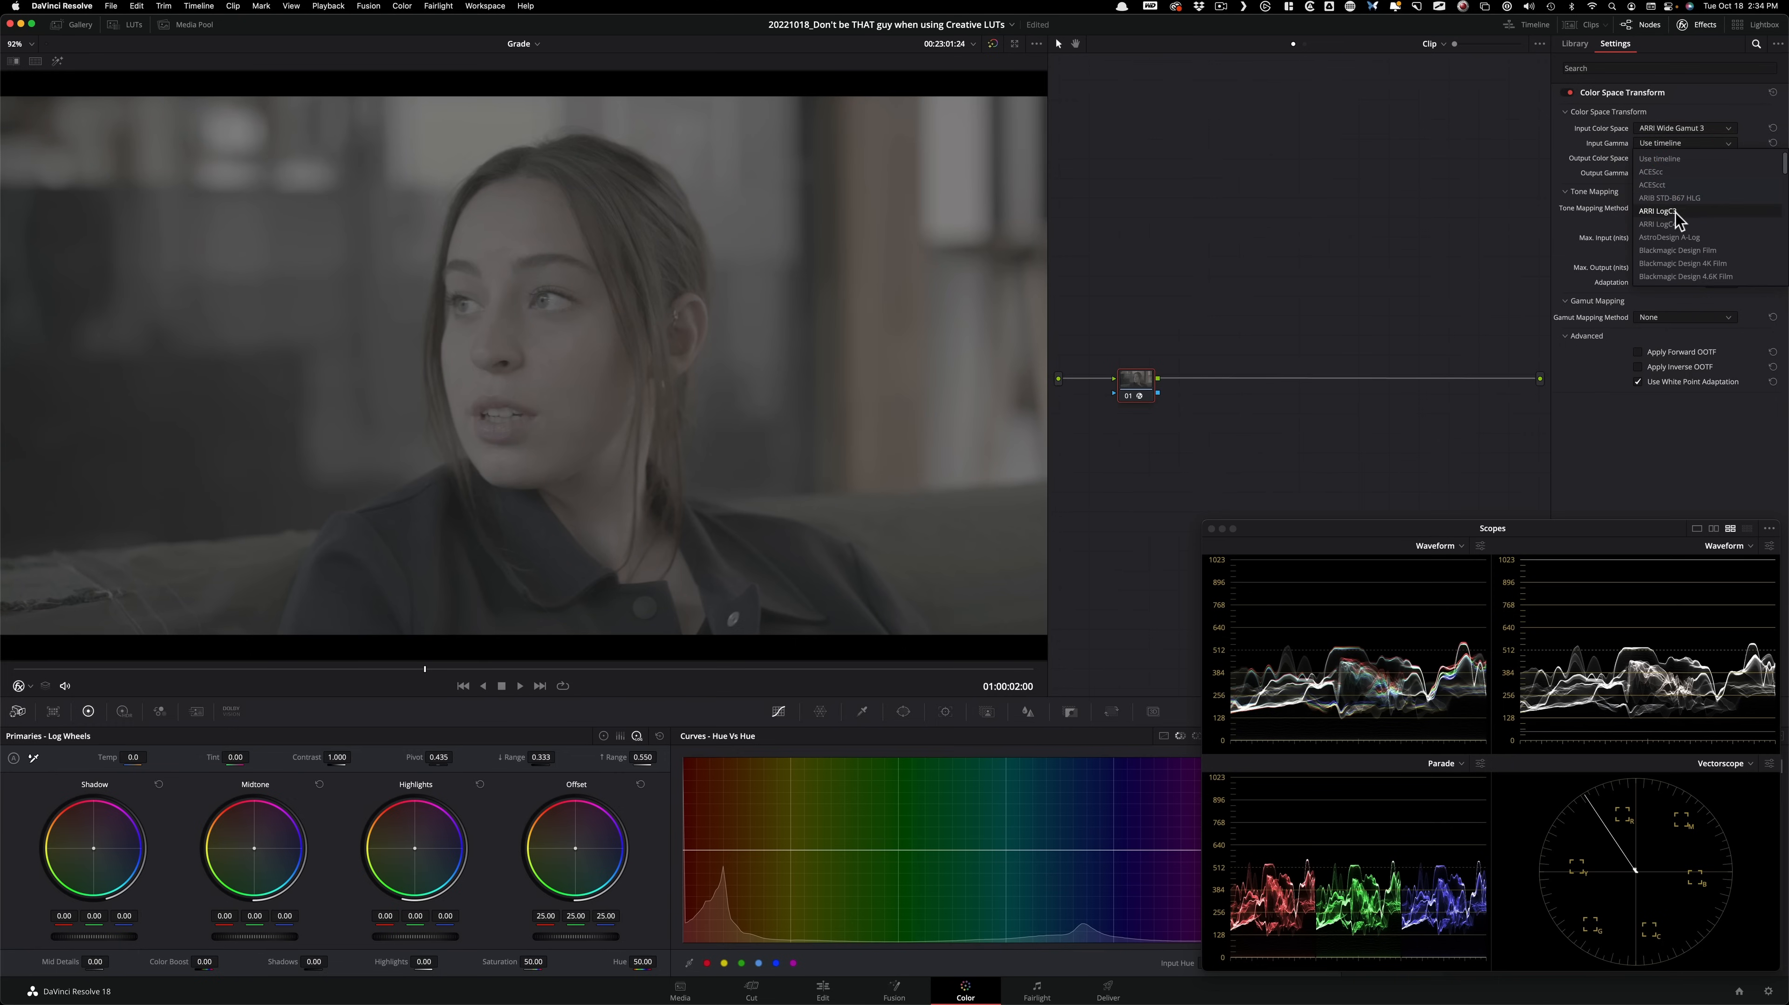
{"action": "left_click", "coordinate": [1685, 212]}
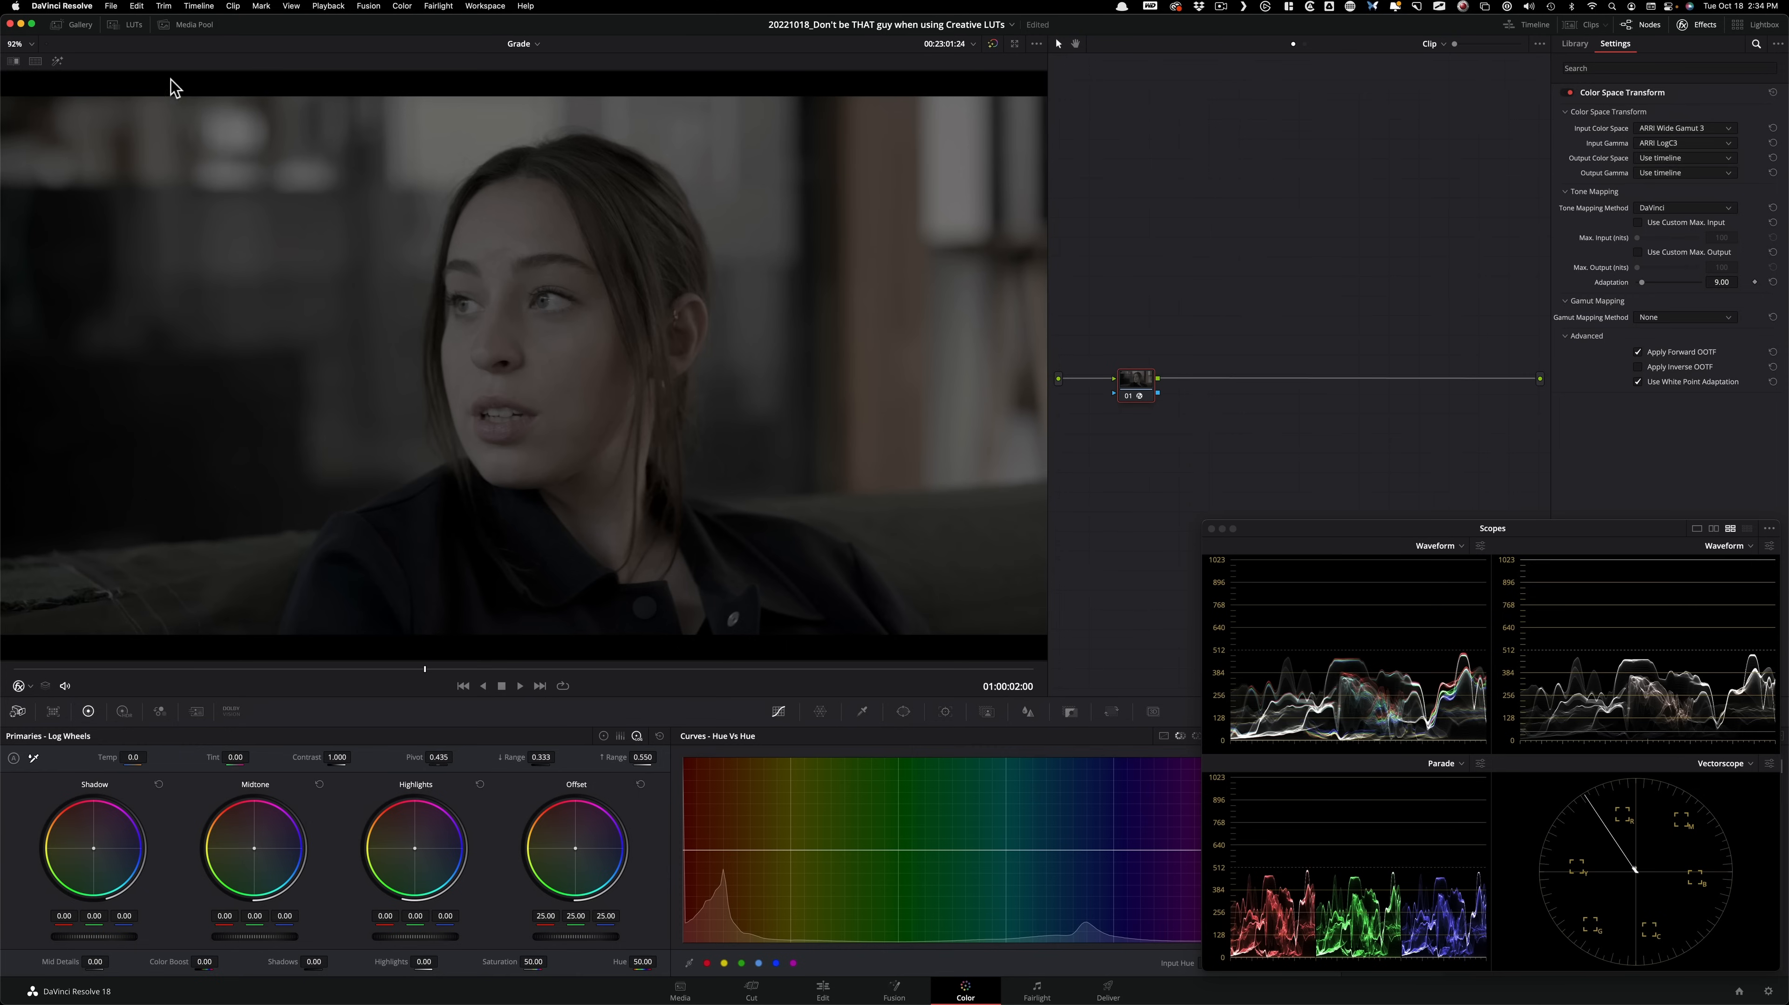
Show the Film Looks LUTs and set the Color Space Transform's output color space to Rec.709 and output gamma to Cineon Film Log.
{"action": "left_click", "coordinate": [125, 25]}
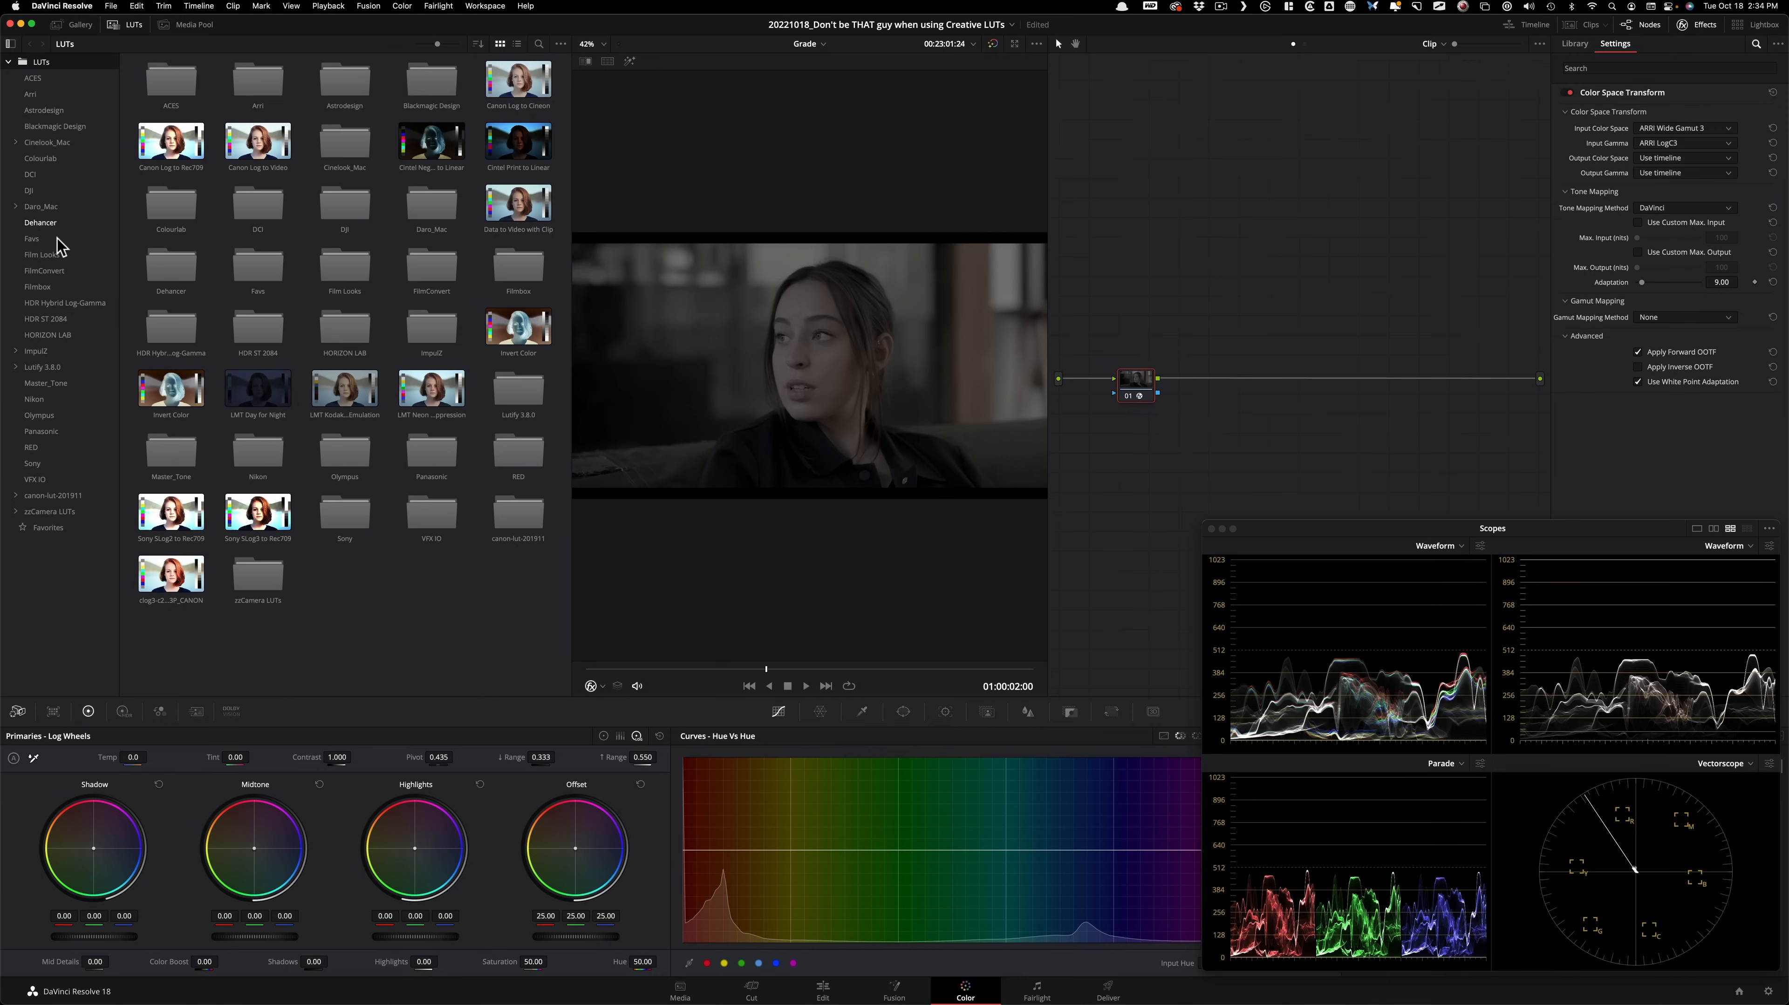
{"action": "left_click", "coordinate": [55, 255]}
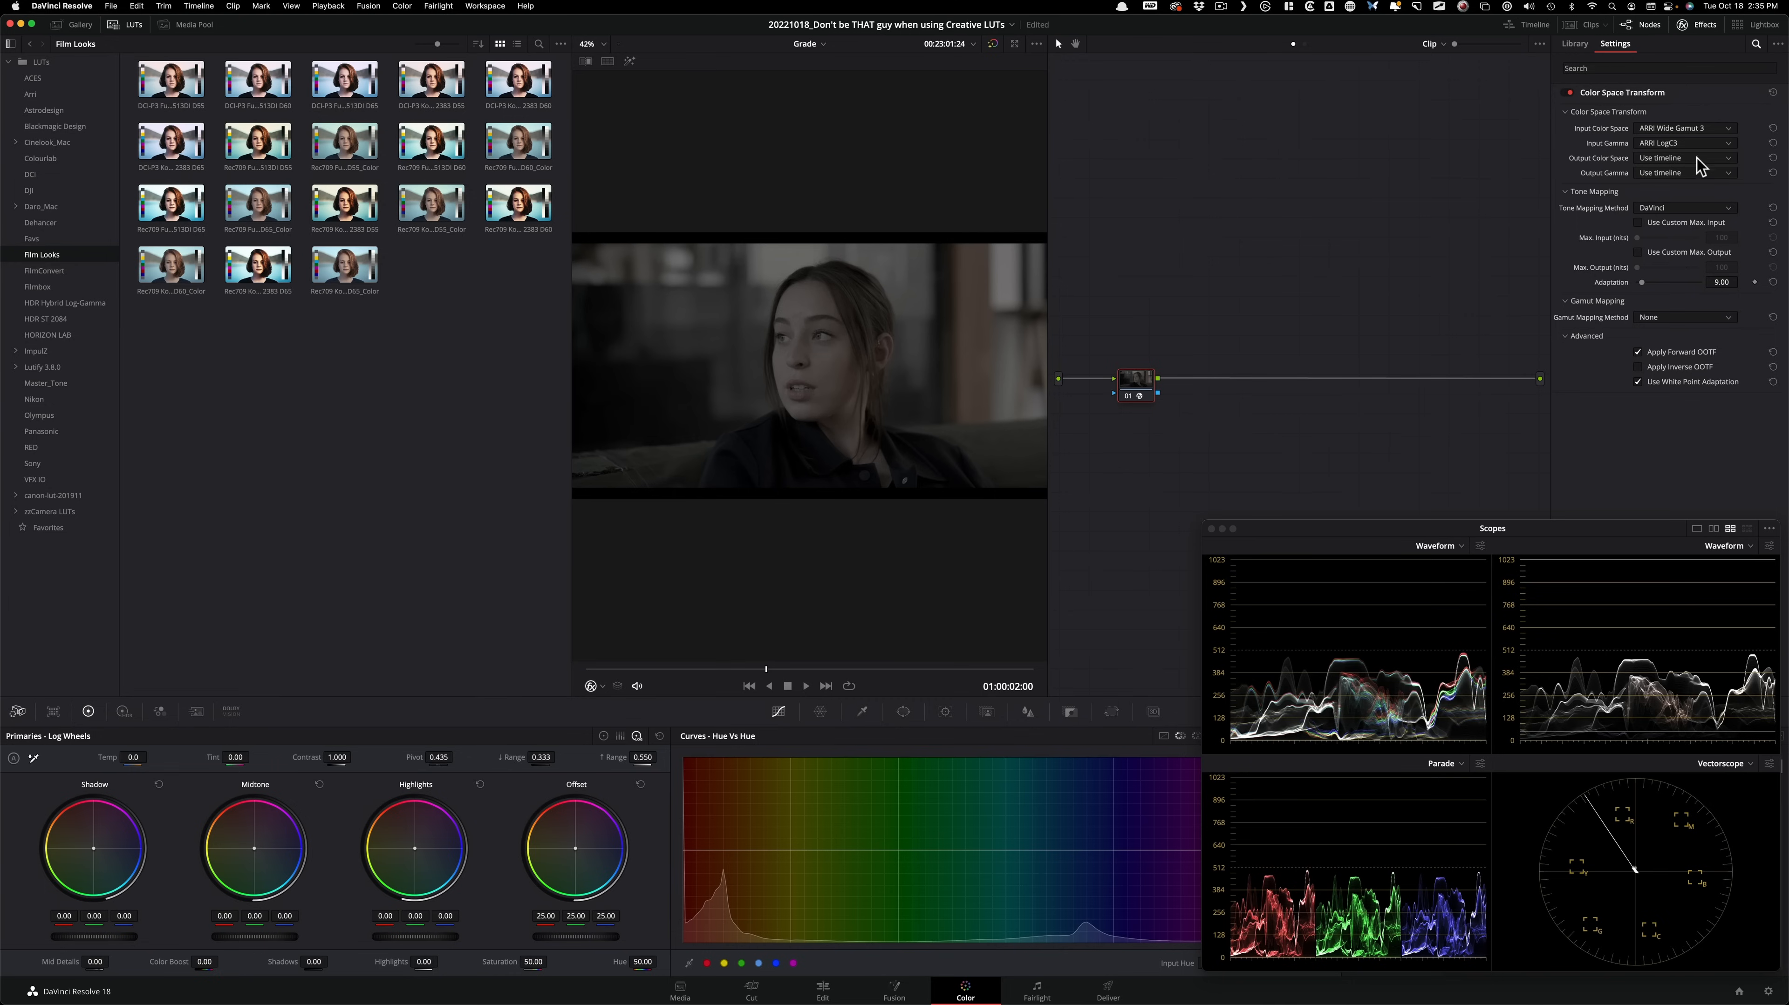
{"action": "left_click", "coordinate": [1720, 160]}
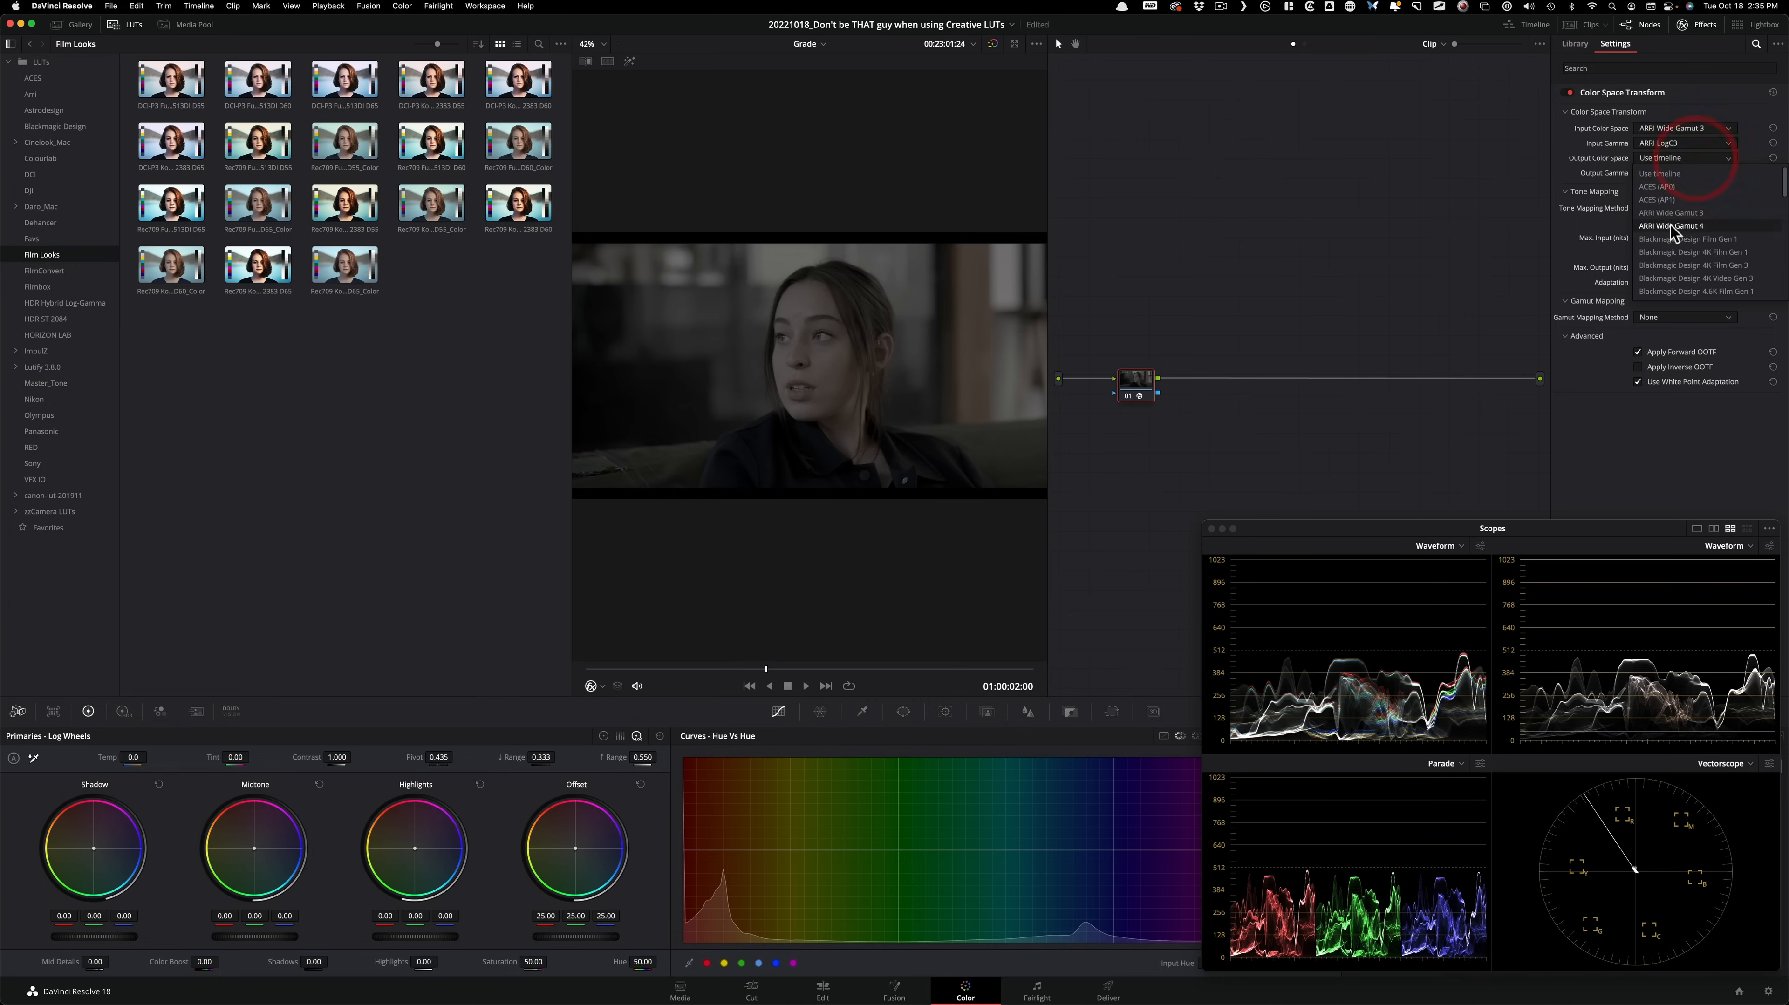
{"action": "key", "text": "r"}
{"action": "left_click", "coordinate": [1671, 291]}
{"action": "left_click", "coordinate": [1667, 172]}
{"action": "scroll", "coordinate": [1708, 268], "scroll_direction": "down", "scroll_amount": 5}
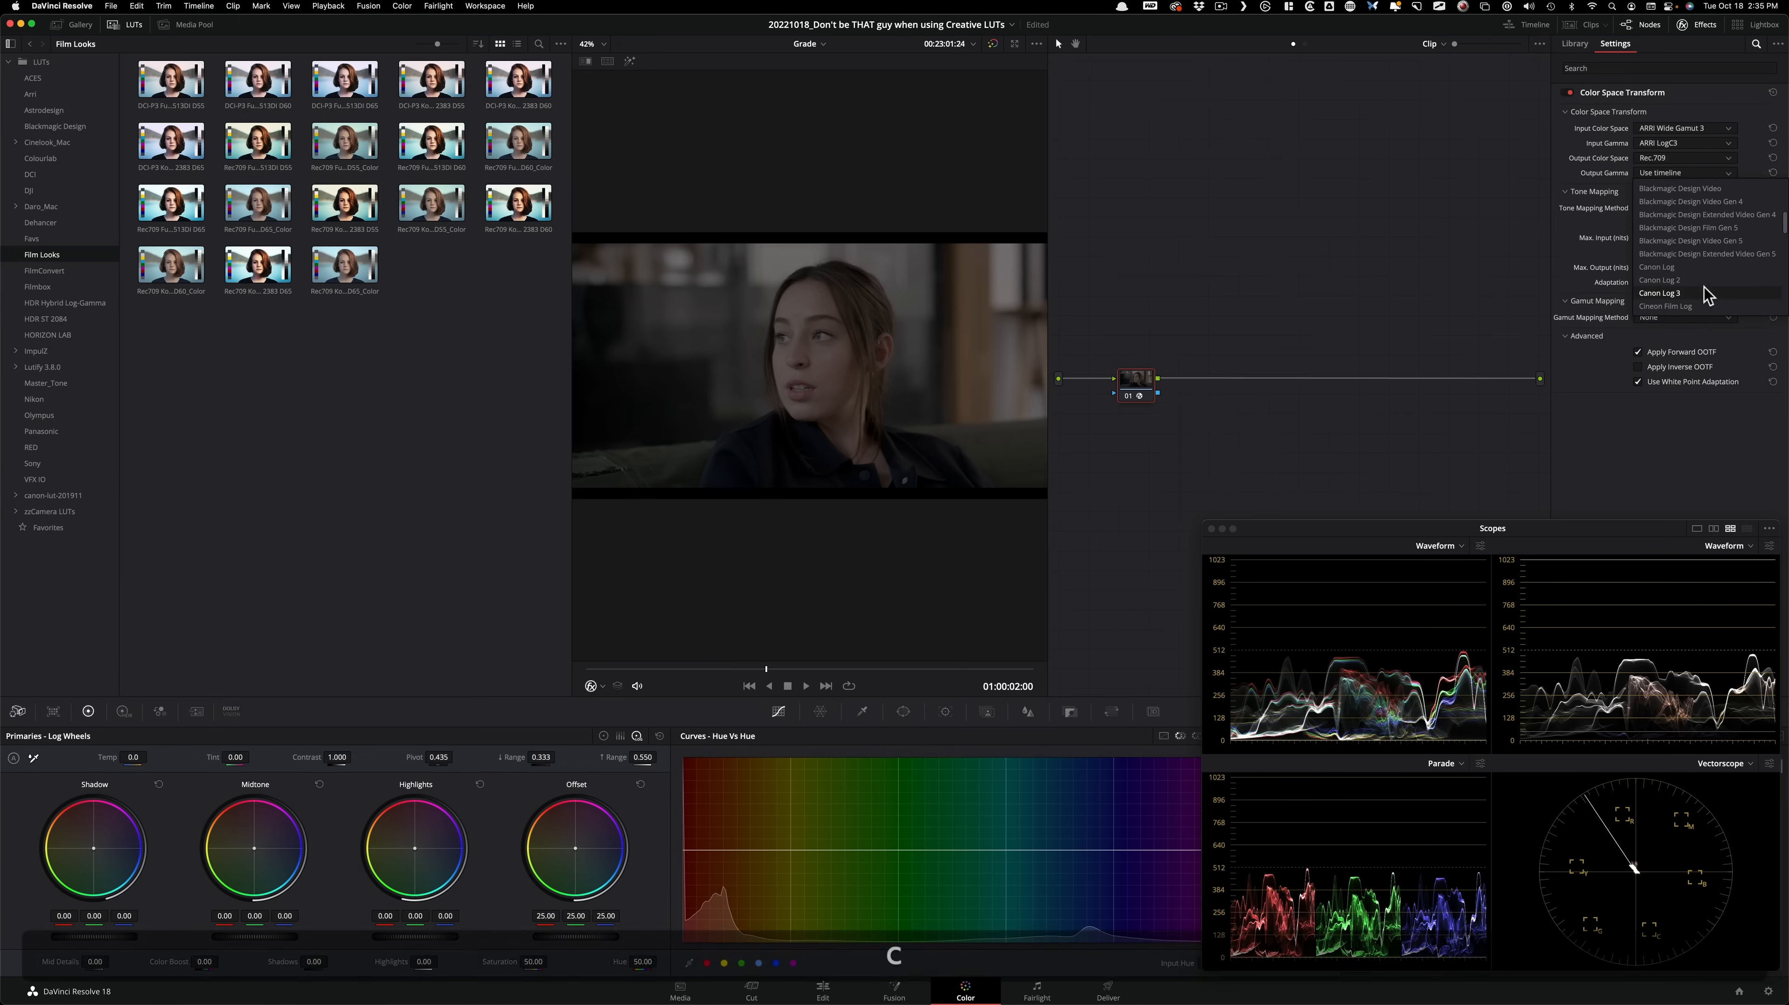
{"action": "left_click", "coordinate": [1681, 308]}
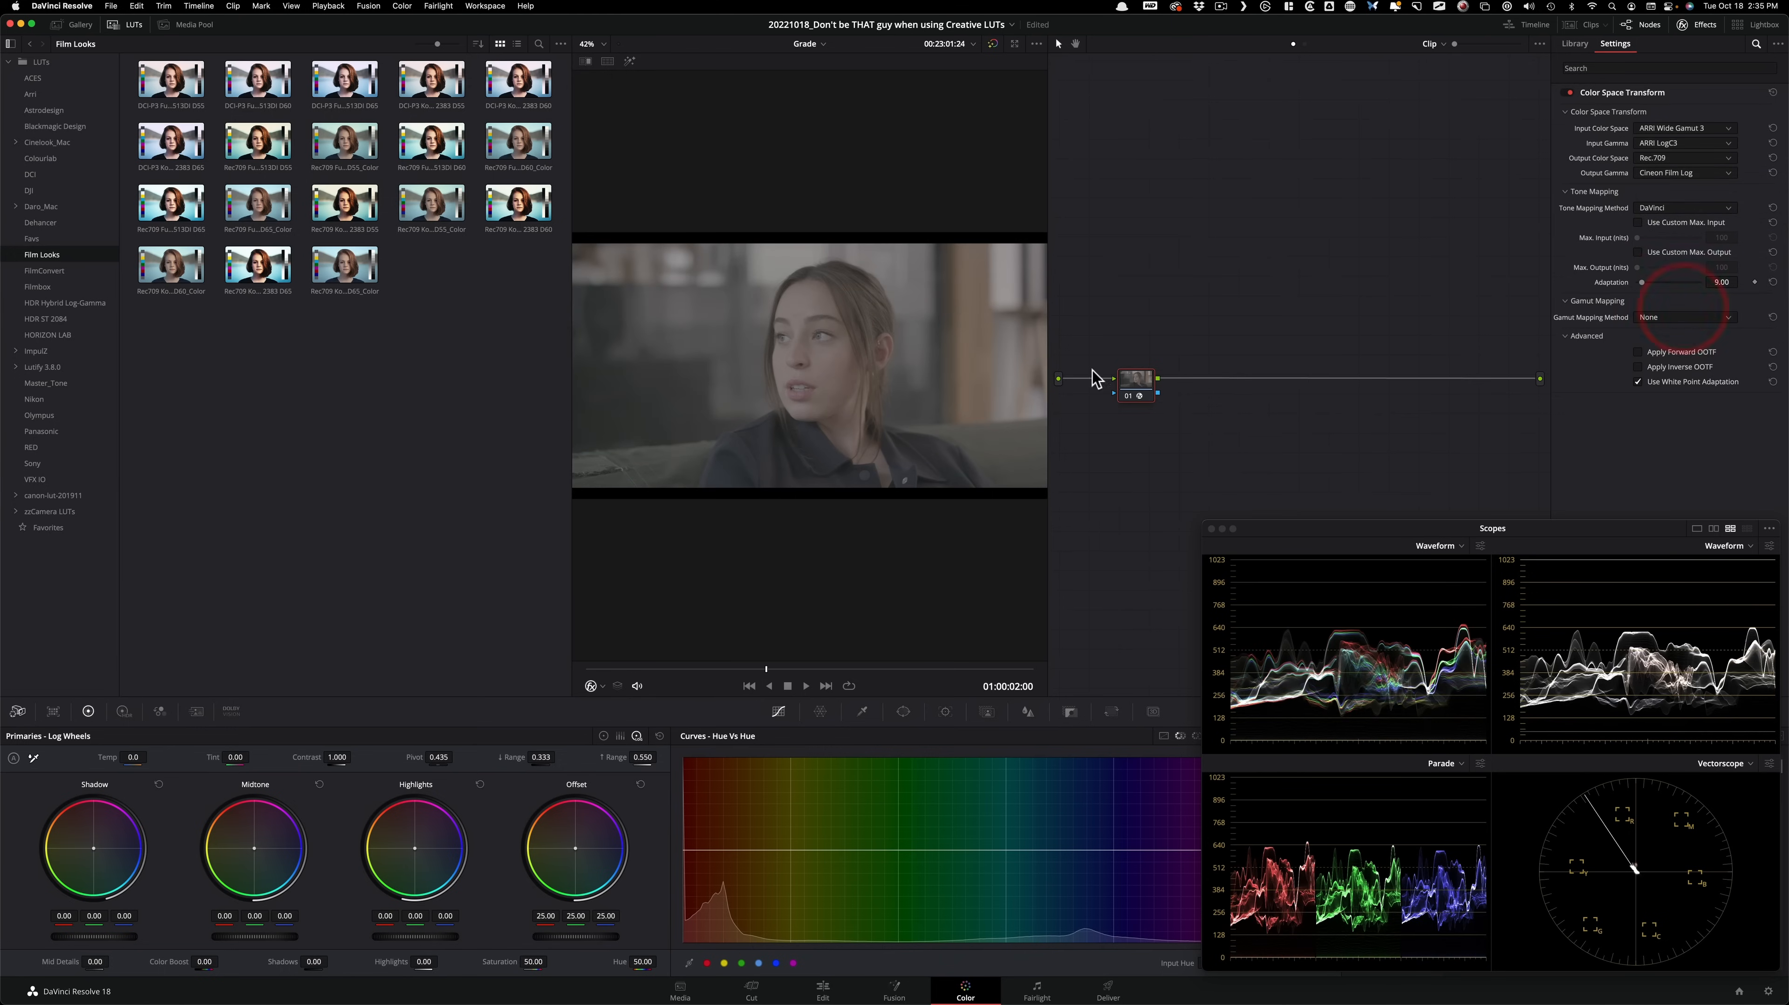
Add a serial node after the Color Space Transform node and apply the Rec709 Kodak 2383 D60 LUT to it, closing the LUT browser.
{"action": "key", "text": "alt+super+d"}
{"action": "key", "text": "super+d"}
{"action": "key", "text": "alt"}
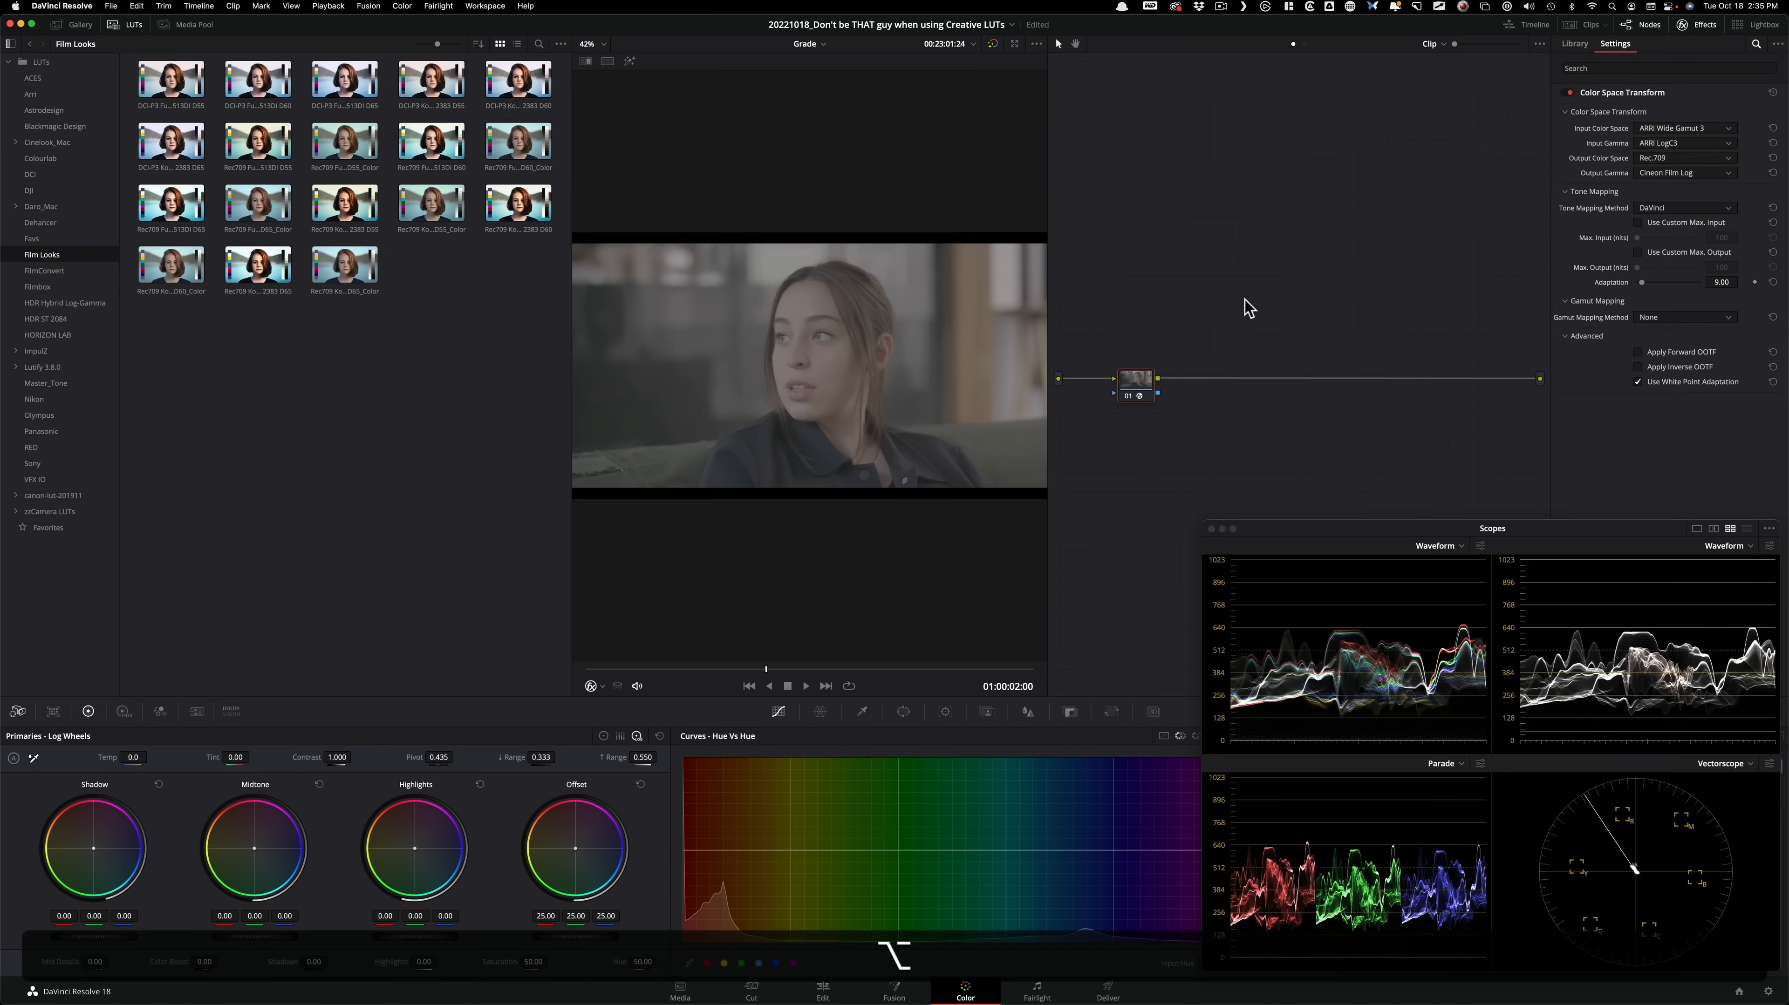
{"action": "key", "text": "alt+s"}
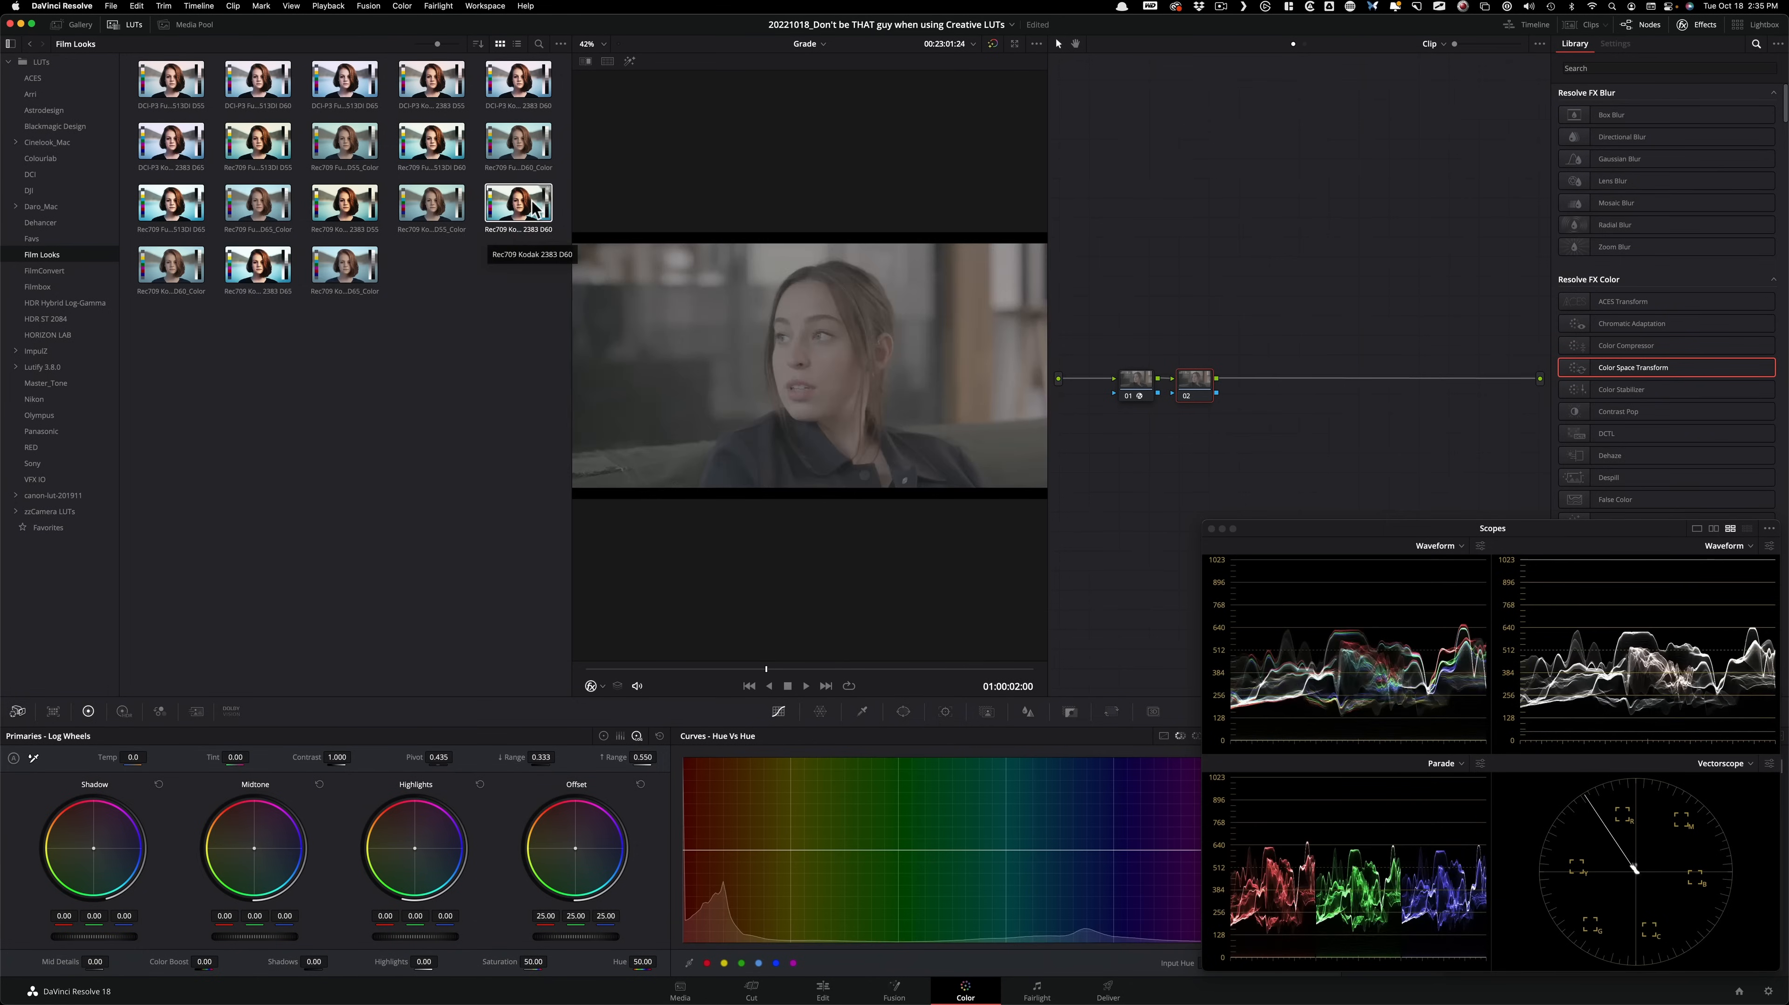
{"action": "double_click", "coordinate": [518, 211]}
{"action": "left_click", "coordinate": [367, 381]}
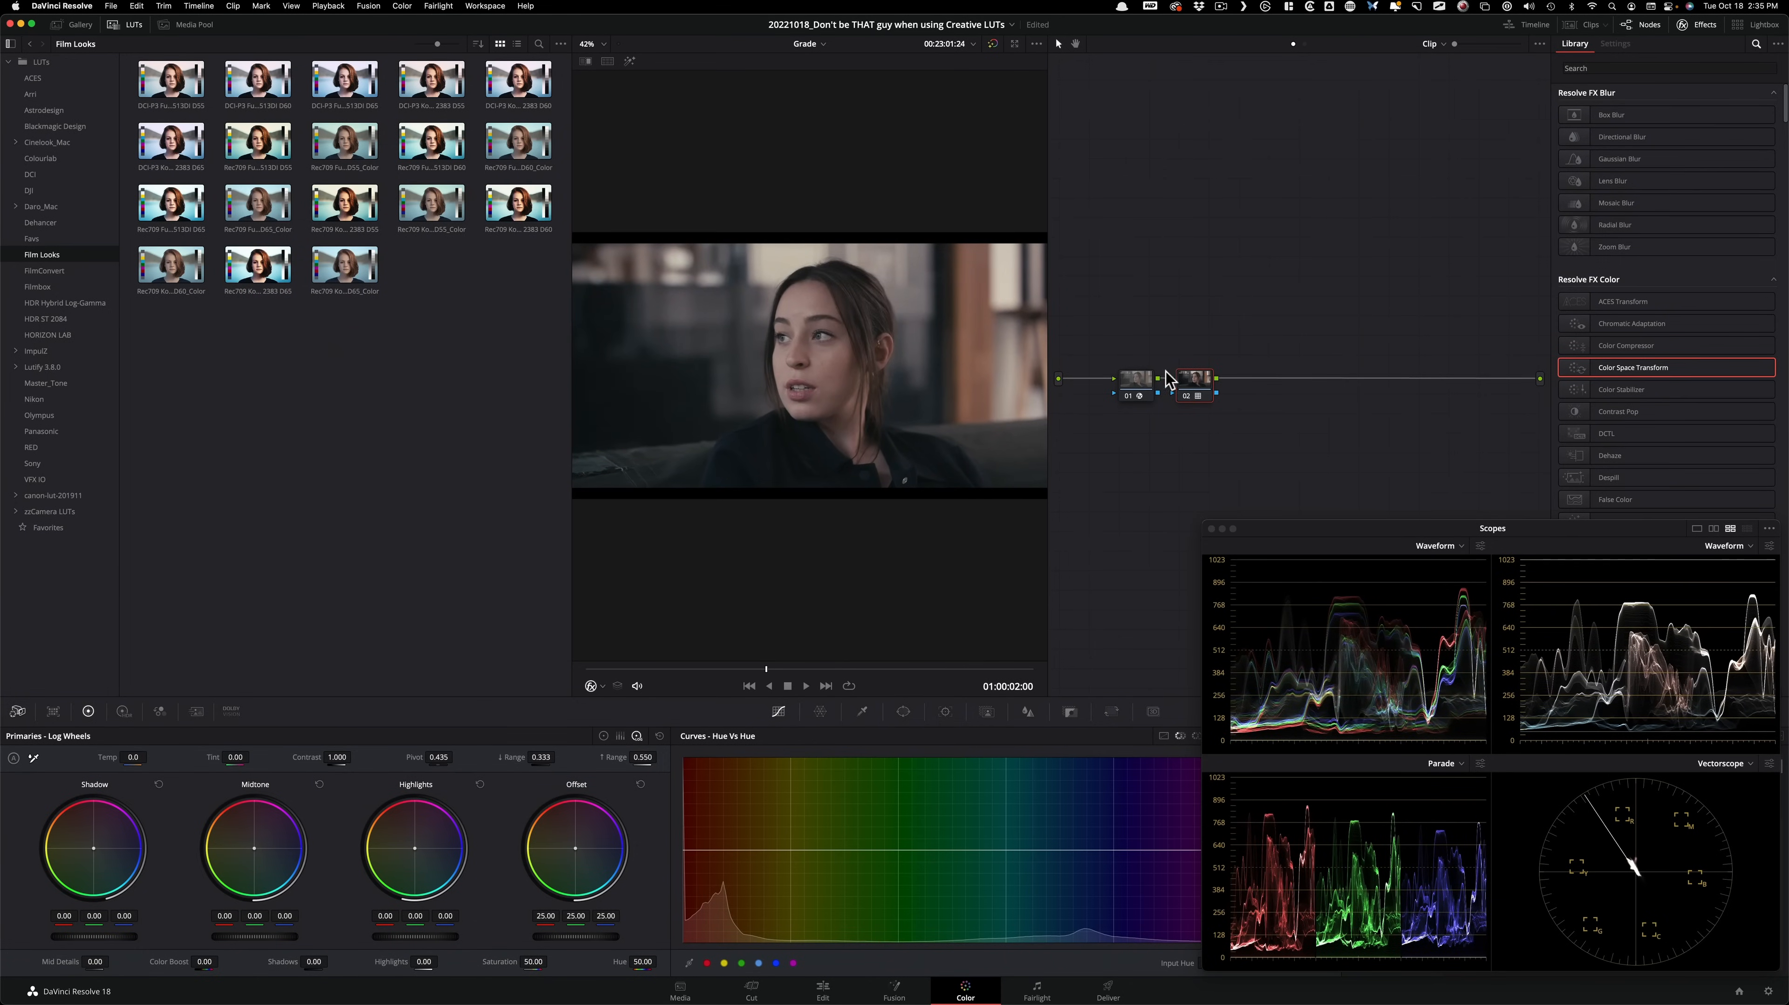
{"action": "left_click", "coordinate": [126, 23]}
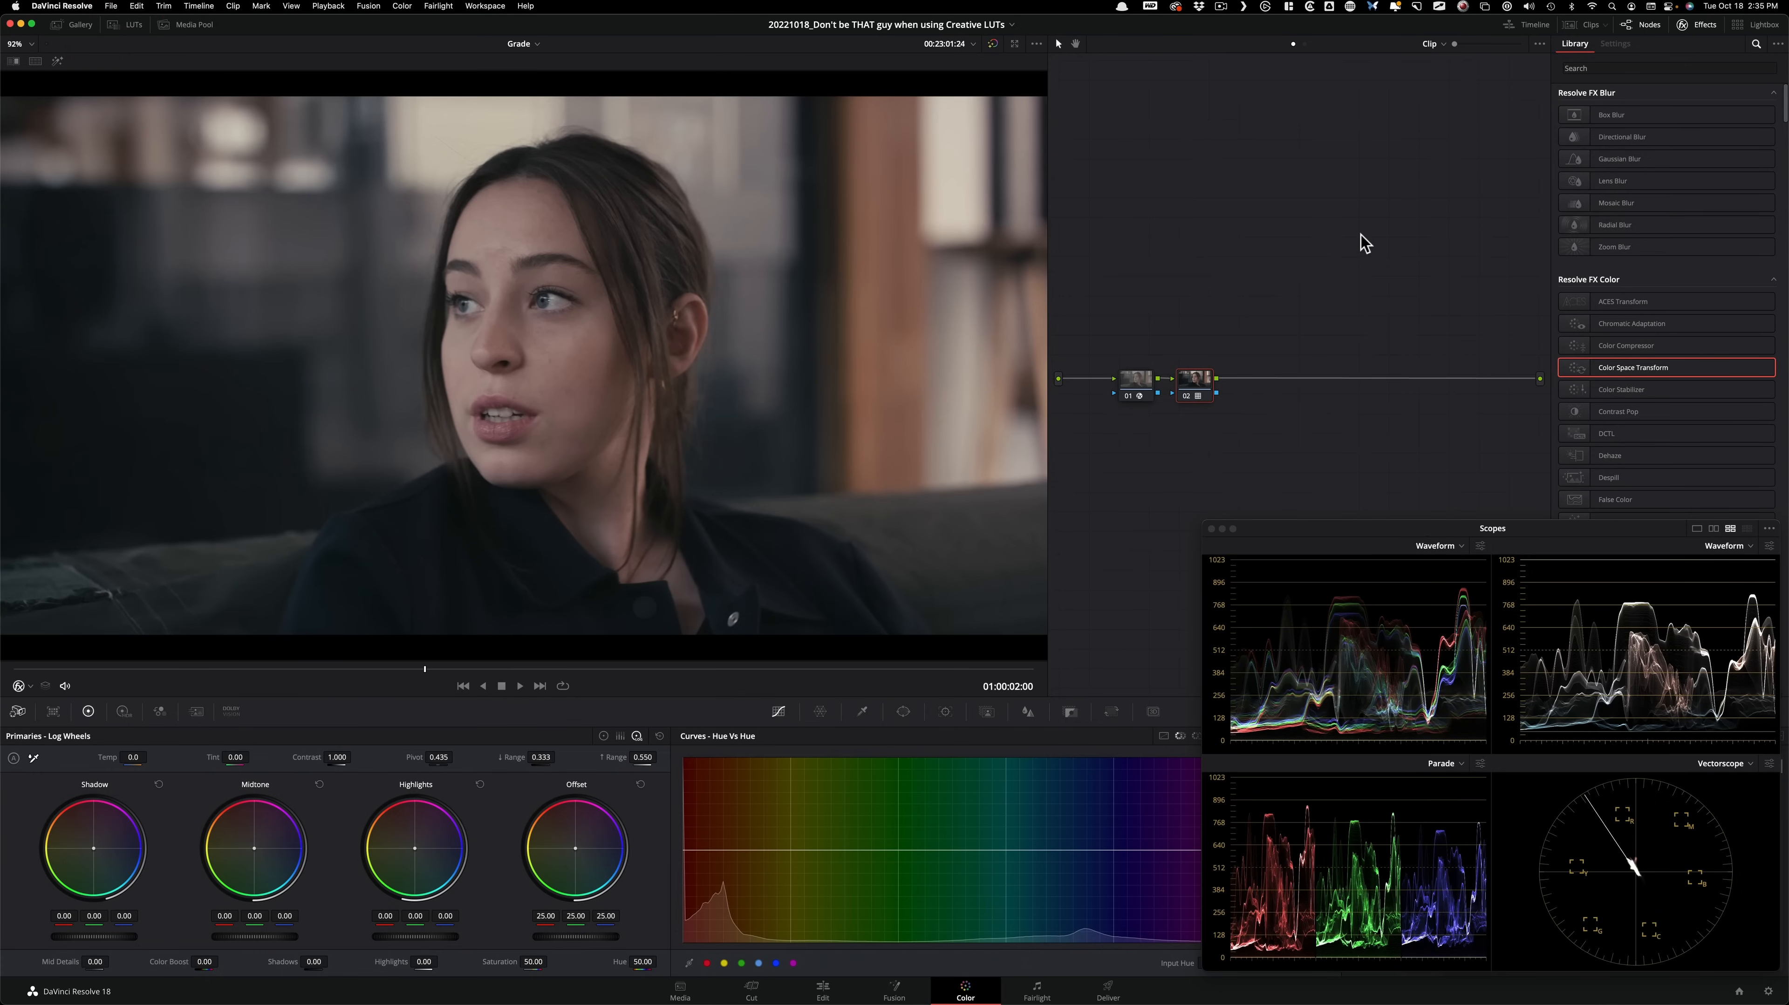
Add another serial node after the LUT node and move the playhead to 01:00:02:05.
{"action": "key", "text": "alt+s"}
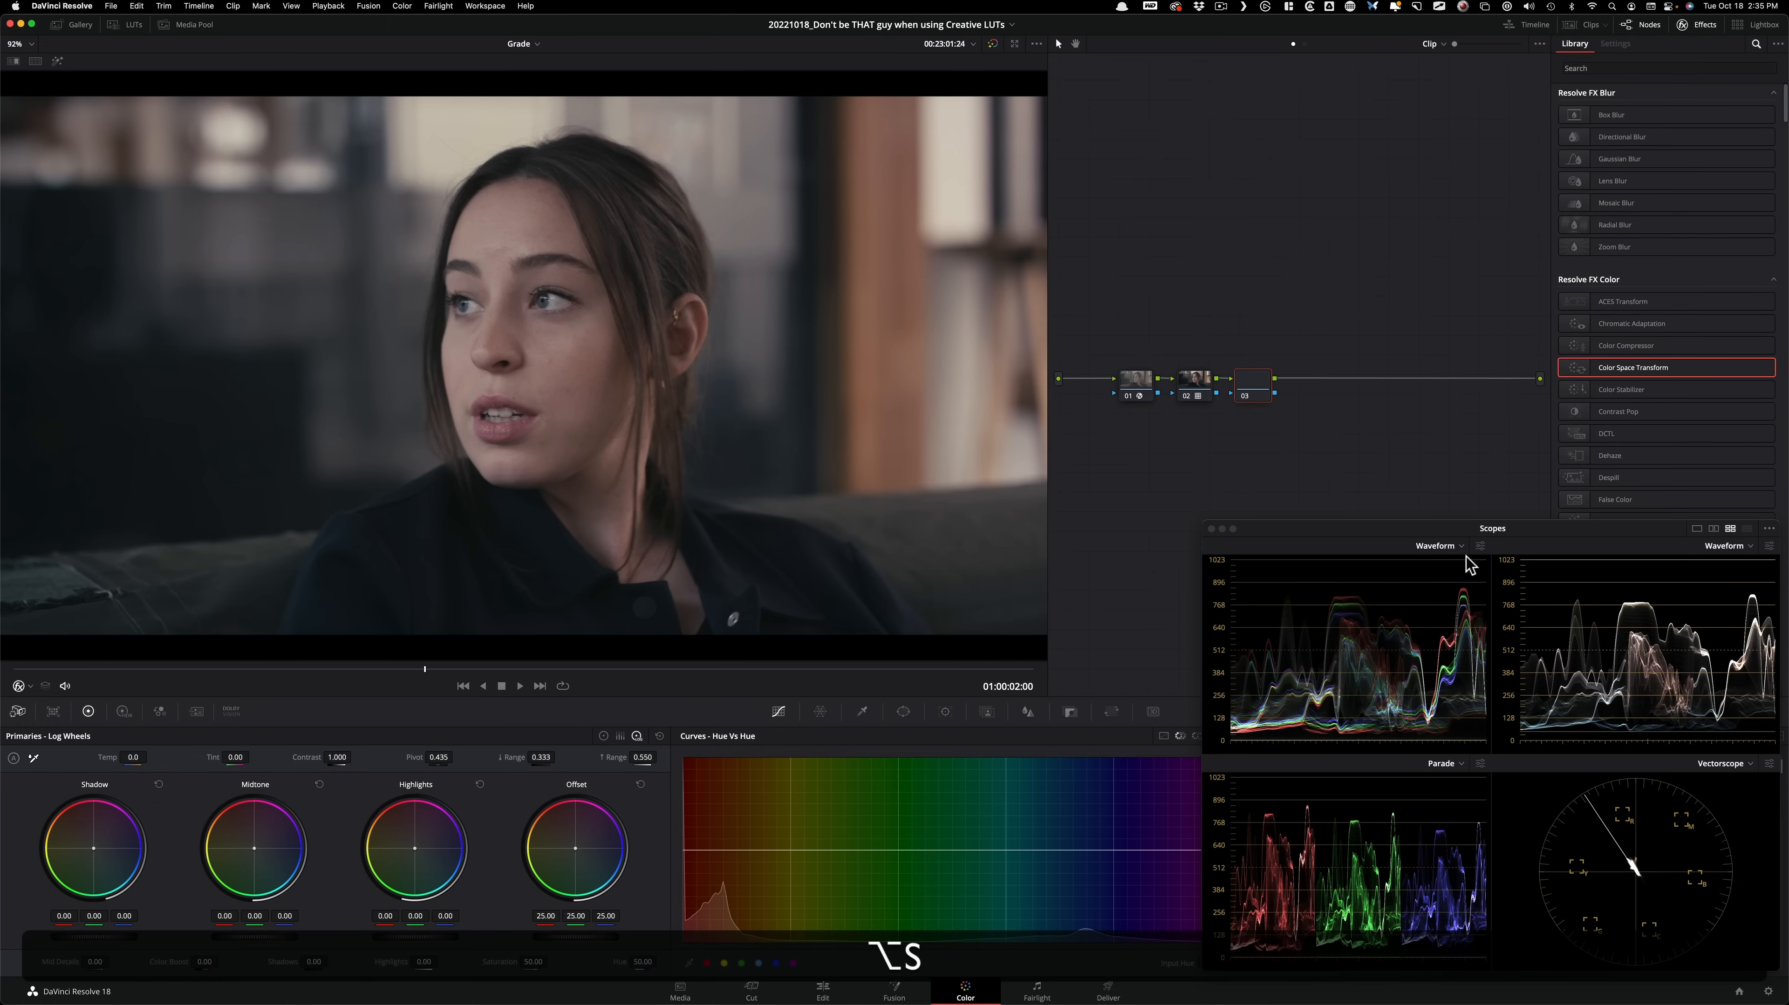
{"action": "key", "text": "3"}
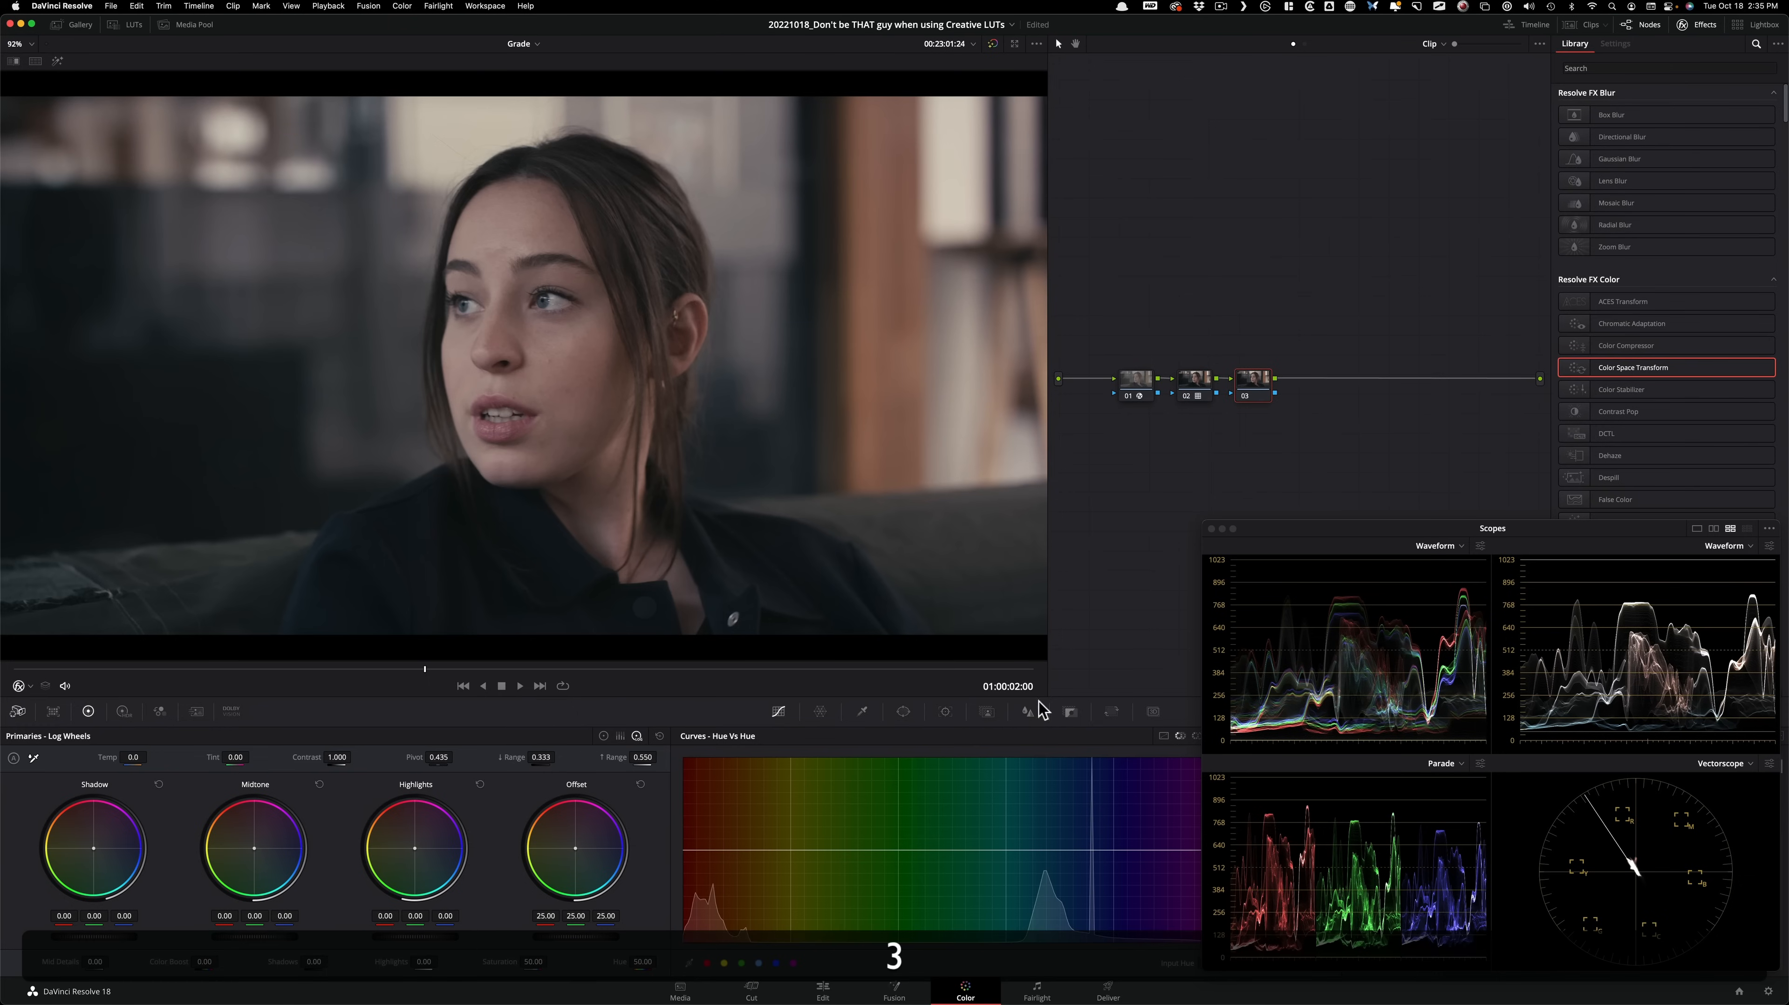
{"action": "left_click_drag", "start_coordinate": [386, 677], "coordinate": [473, 683]}
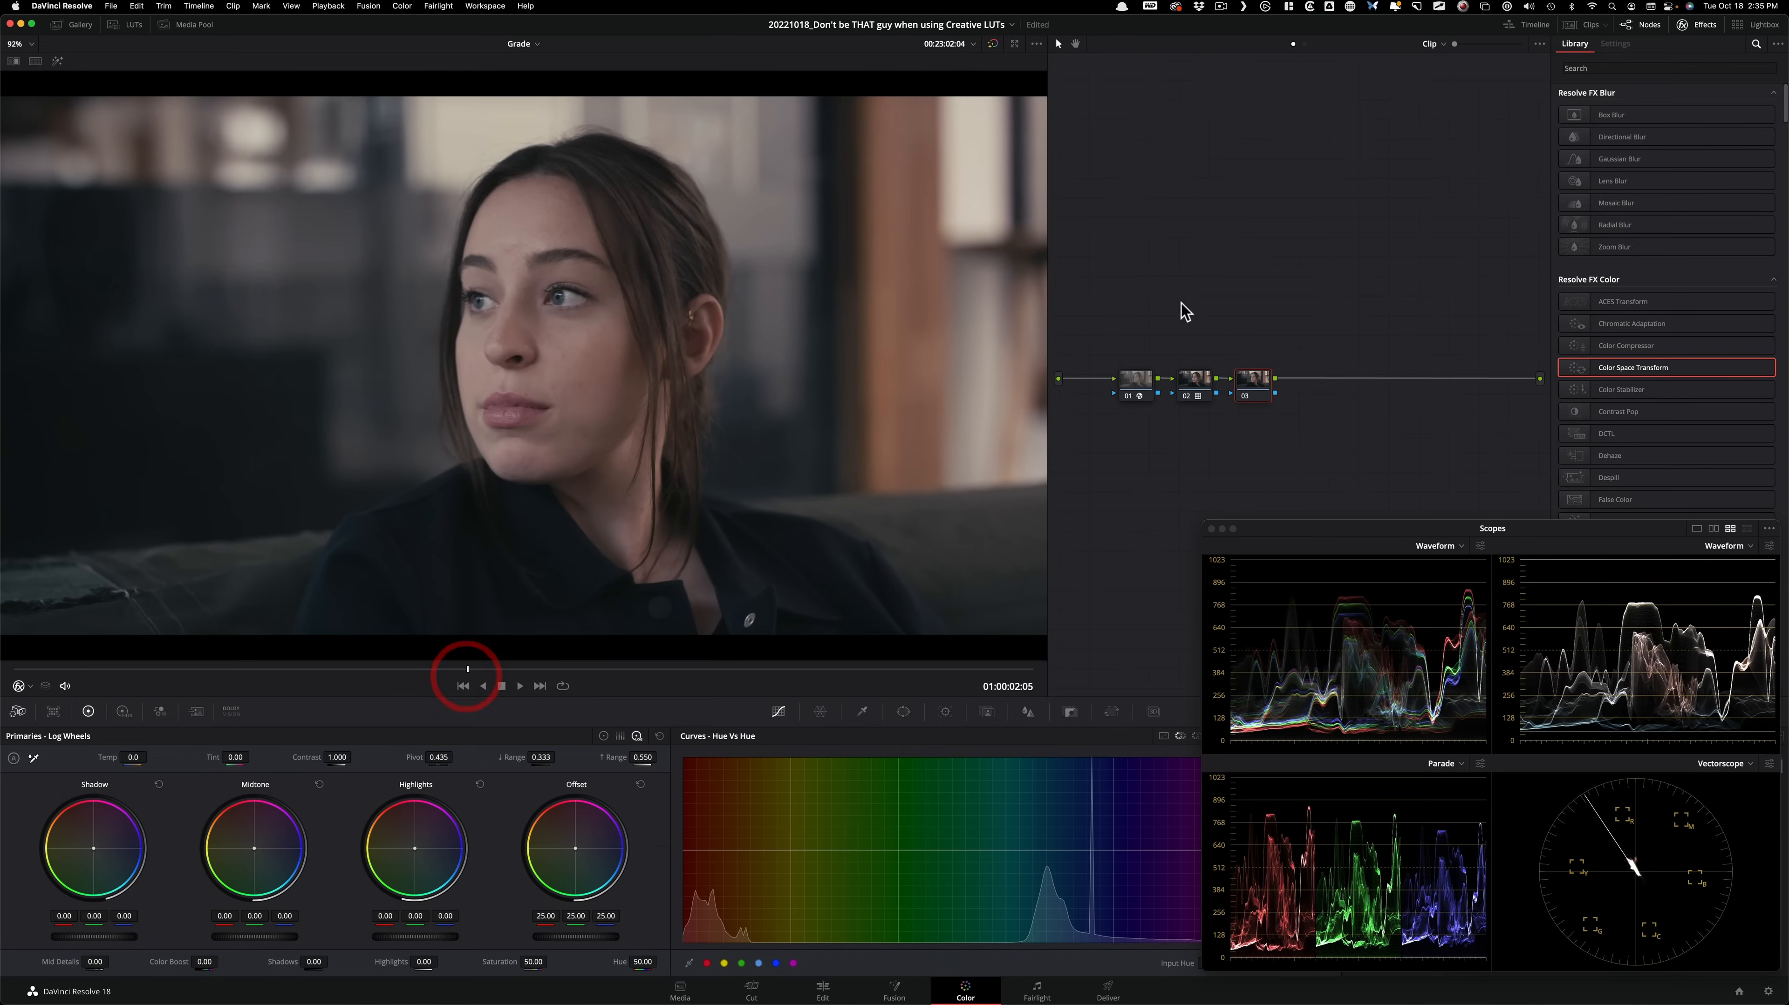
{"action": "left_click", "coordinate": [1264, 373]}
Try a key output gain of 0.442 on the LUT node 02, and restore the gain to 1.000.
{"action": "left_click", "coordinate": [1199, 380]}
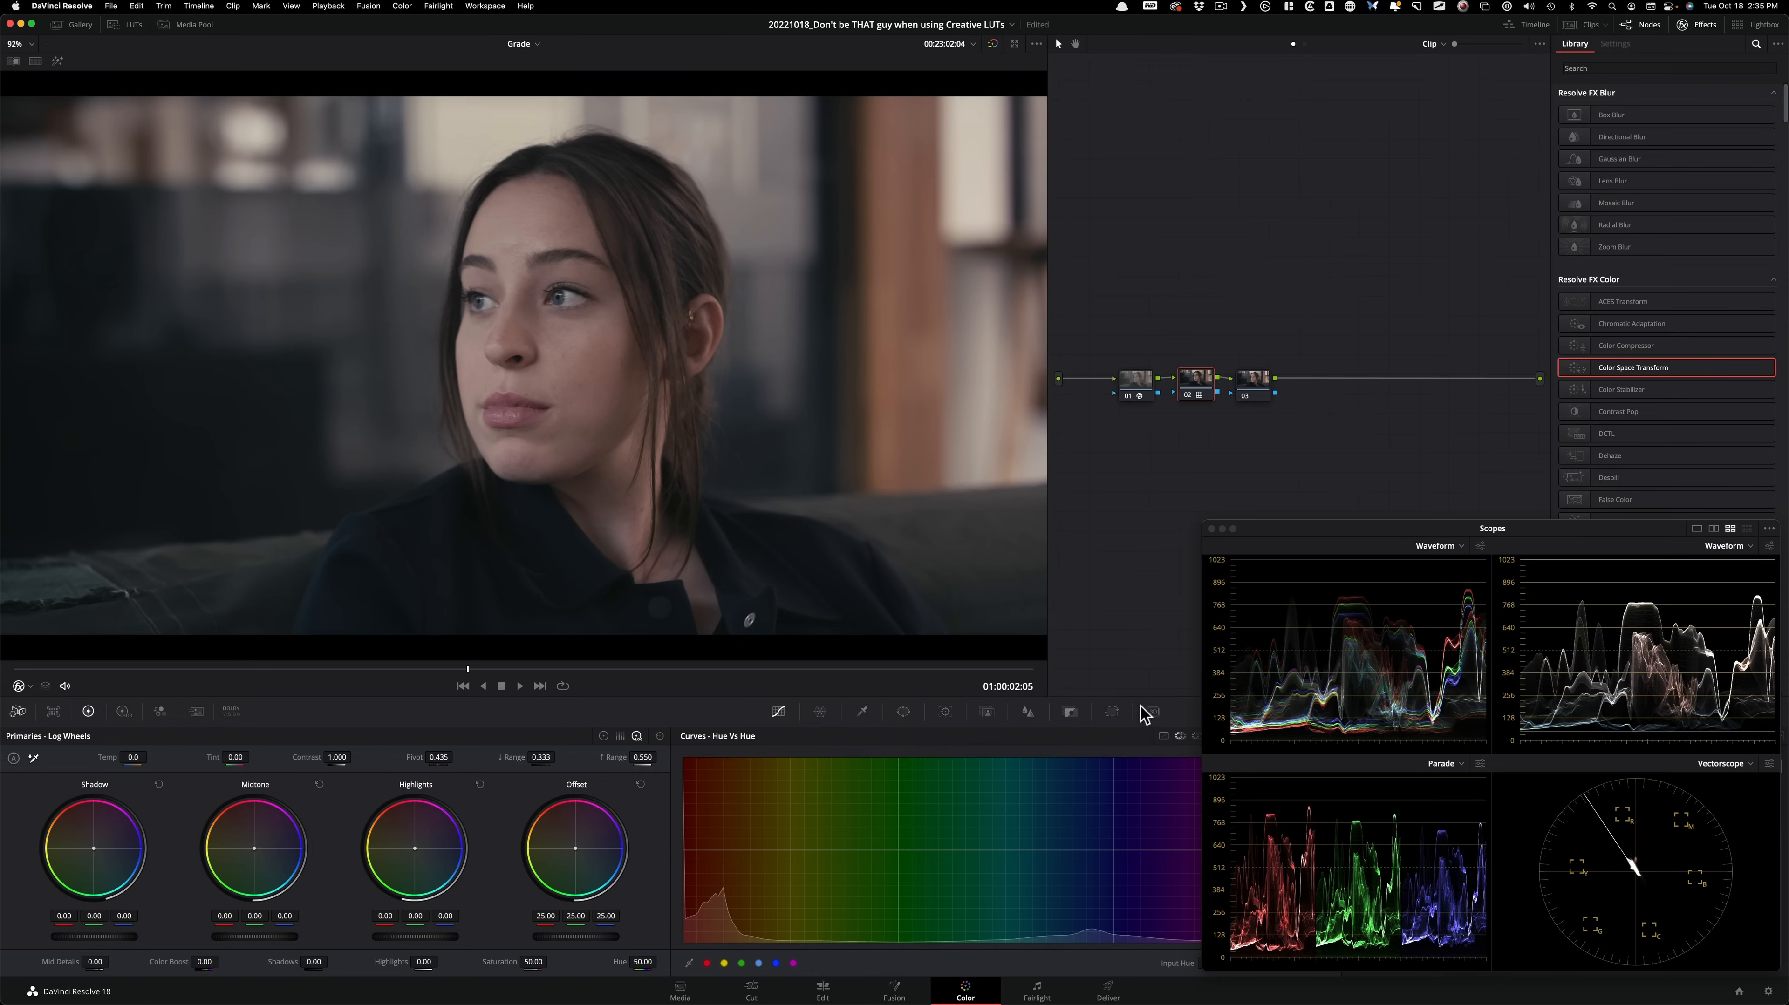
{"action": "left_click", "coordinate": [1070, 712]}
{"action": "left_click_drag", "start_coordinate": [1320, 538], "coordinate": [1317, 278]}
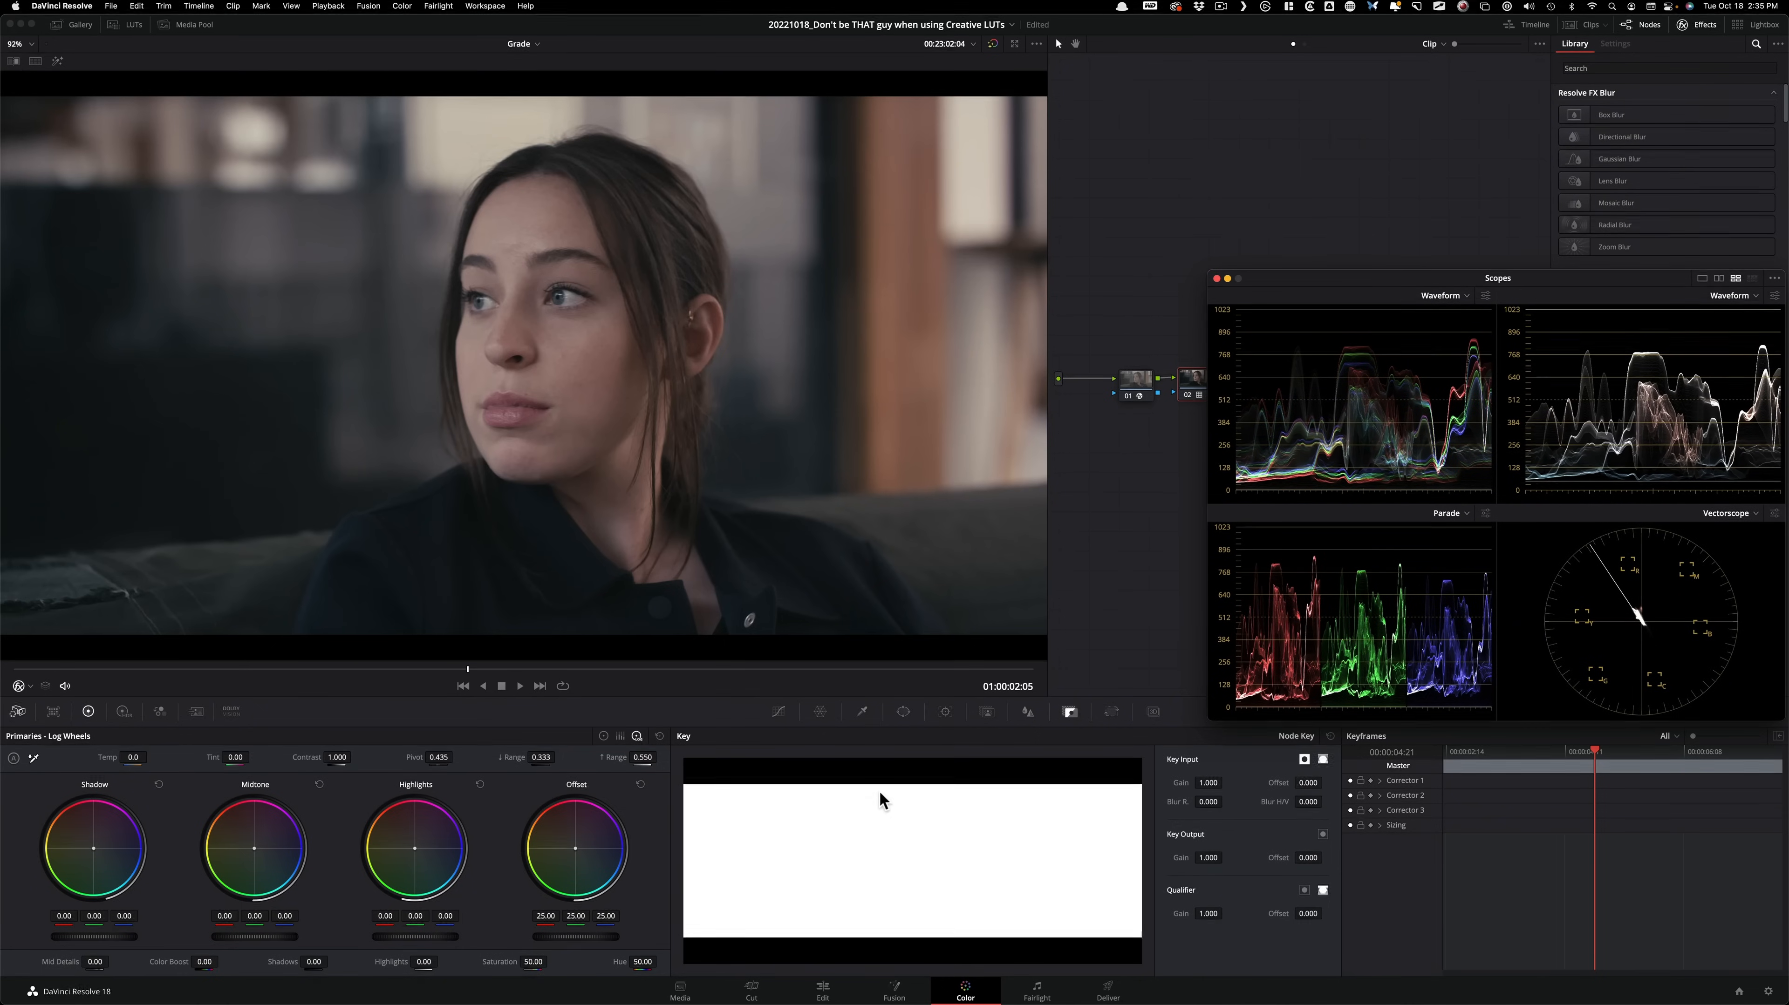
{"action": "key", "text": "super+d"}
{"action": "key", "text": "super+d"}
{"action": "left_click_drag", "start_coordinate": [1209, 857], "coordinate": [1226, 857]}
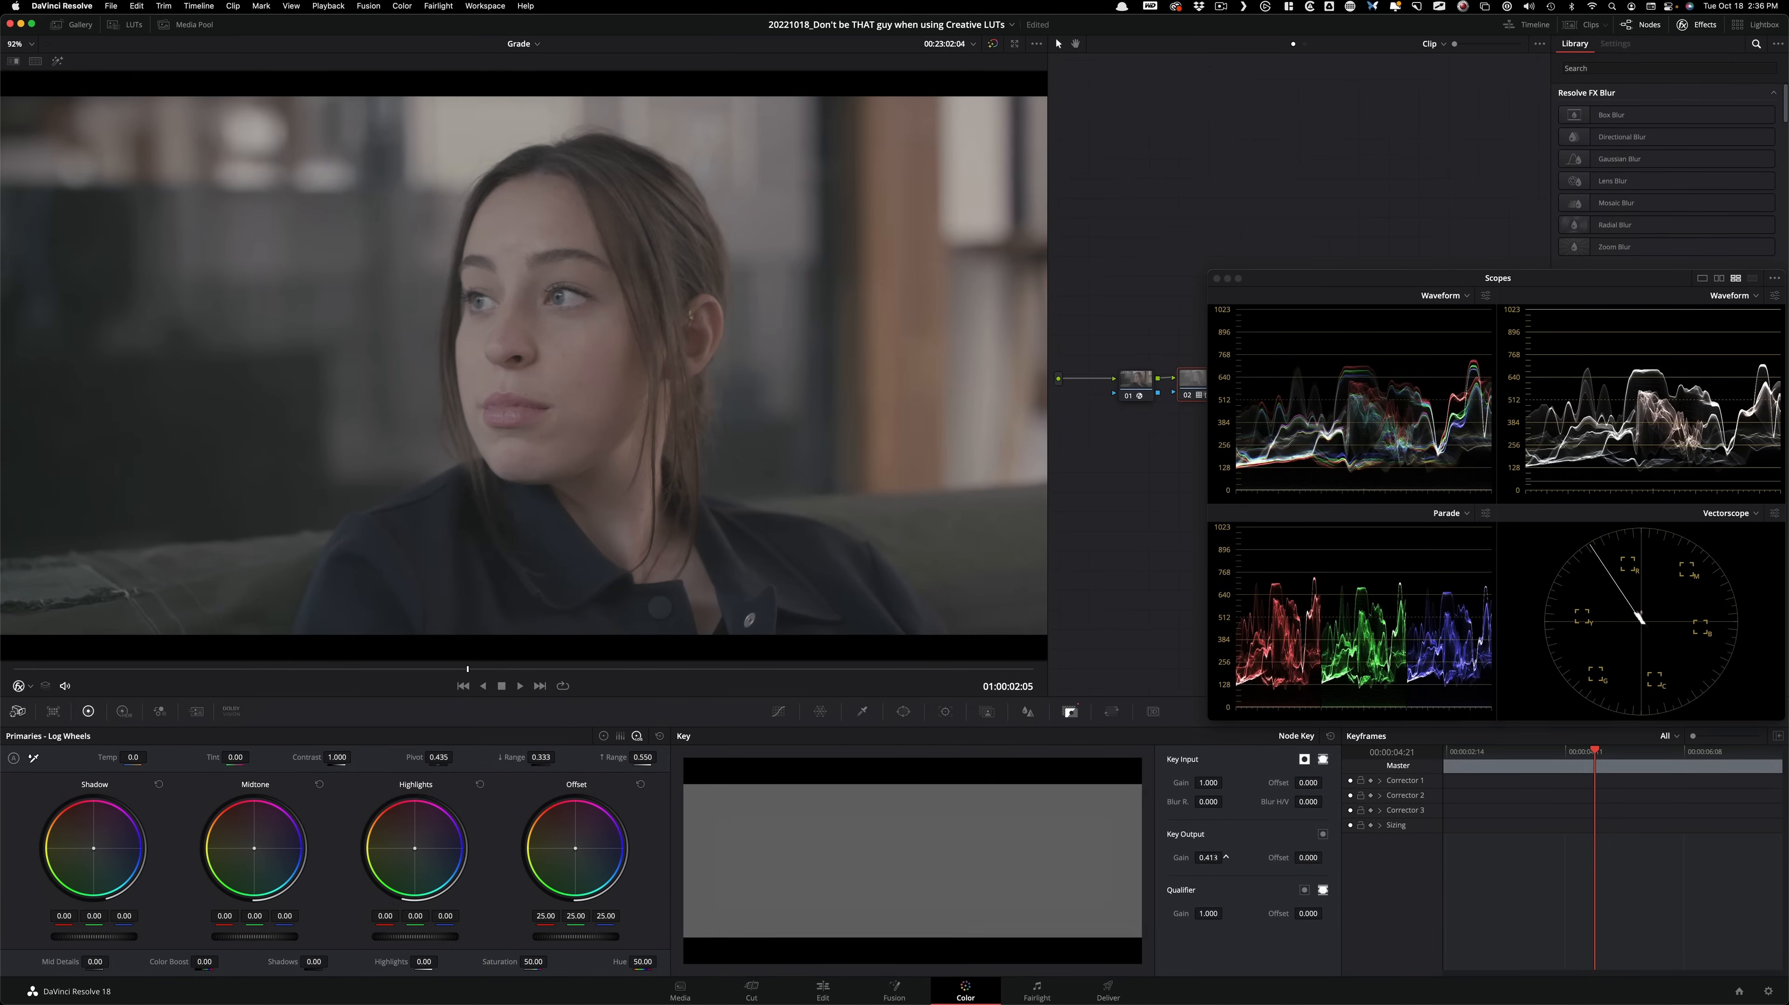
{"action": "left_click_drag", "start_coordinate": [1226, 858], "coordinate": [1228, 857]}
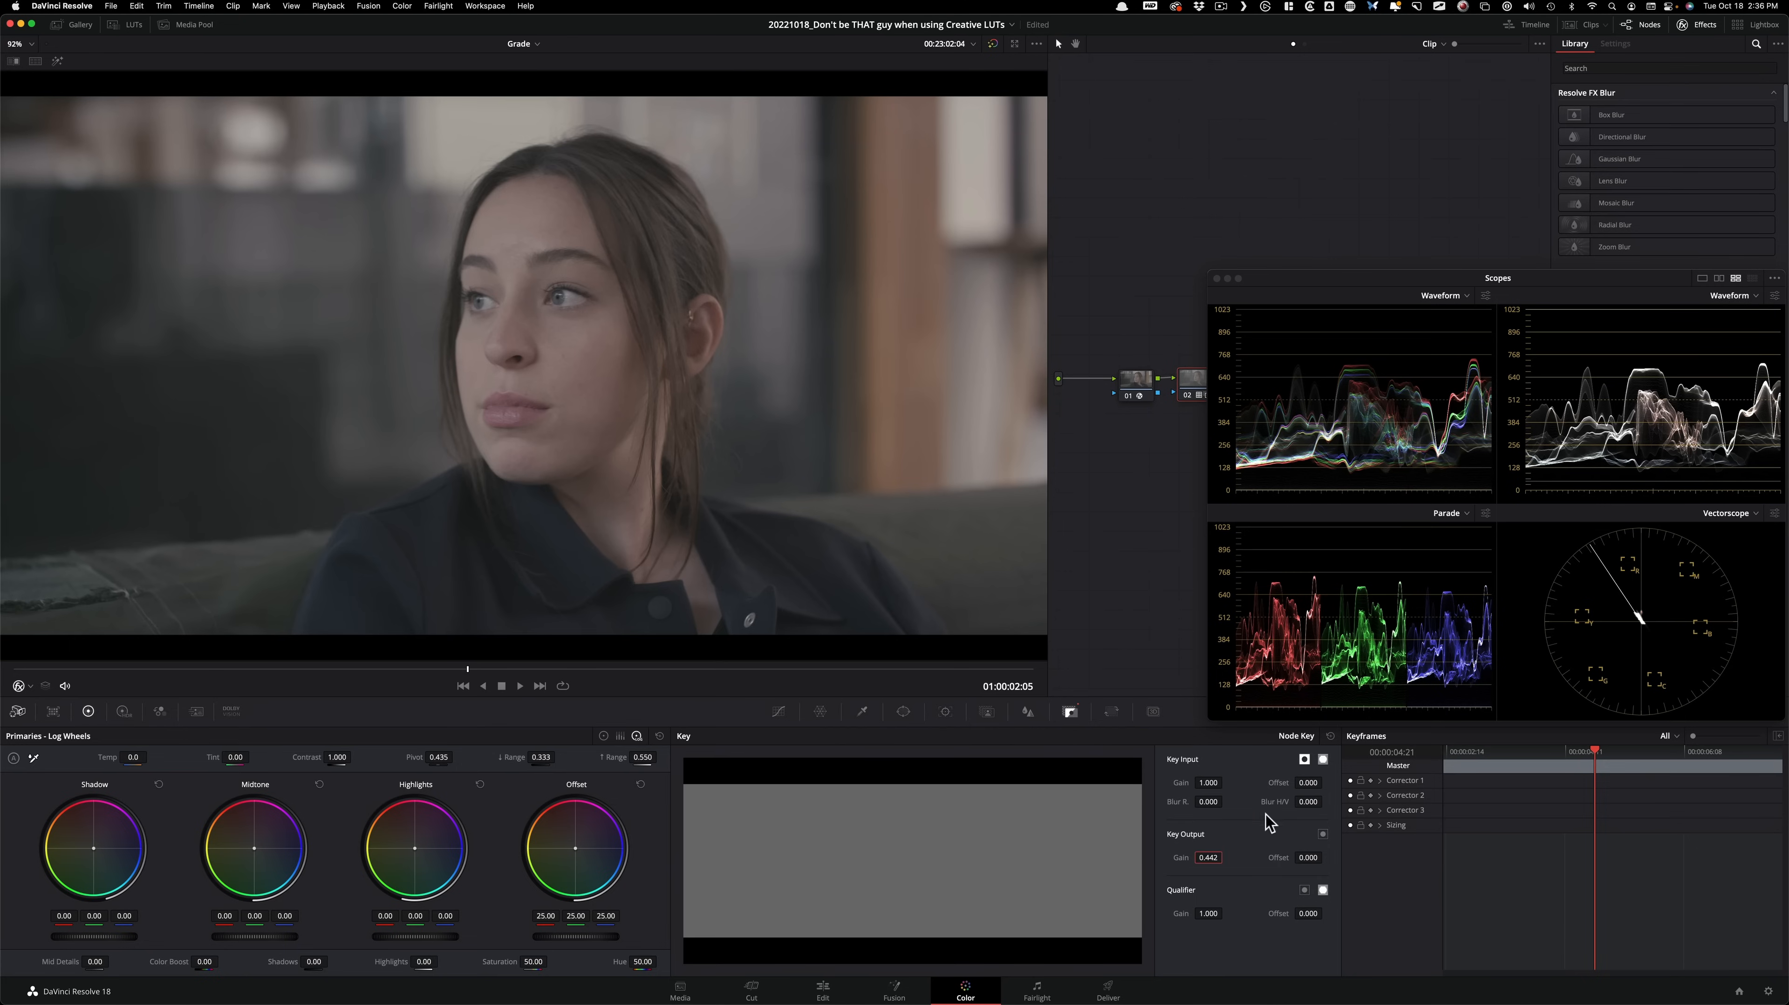
{"action": "key", "text": "Return"}
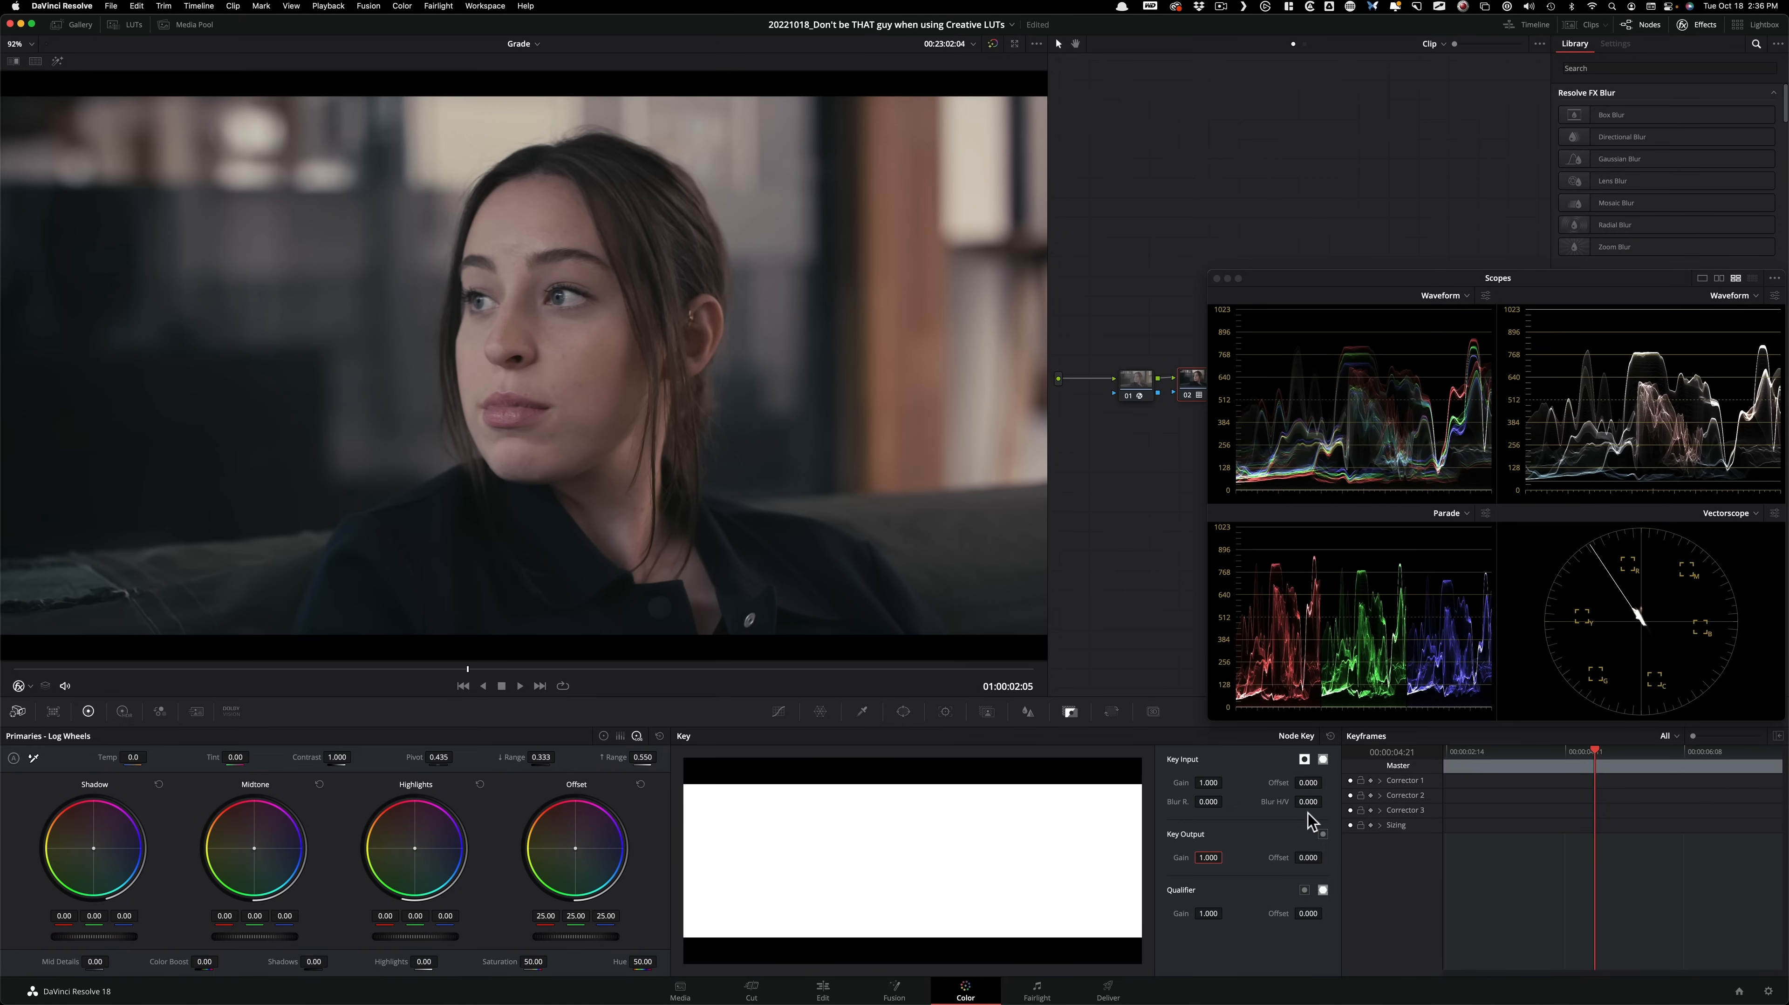
Try key output gains of 0.614 and 0.291 on node 02, resetting the gain to 1.000 after each.
{"action": "left_click_drag", "start_coordinate": [1228, 869], "coordinate": [1062, 842]}
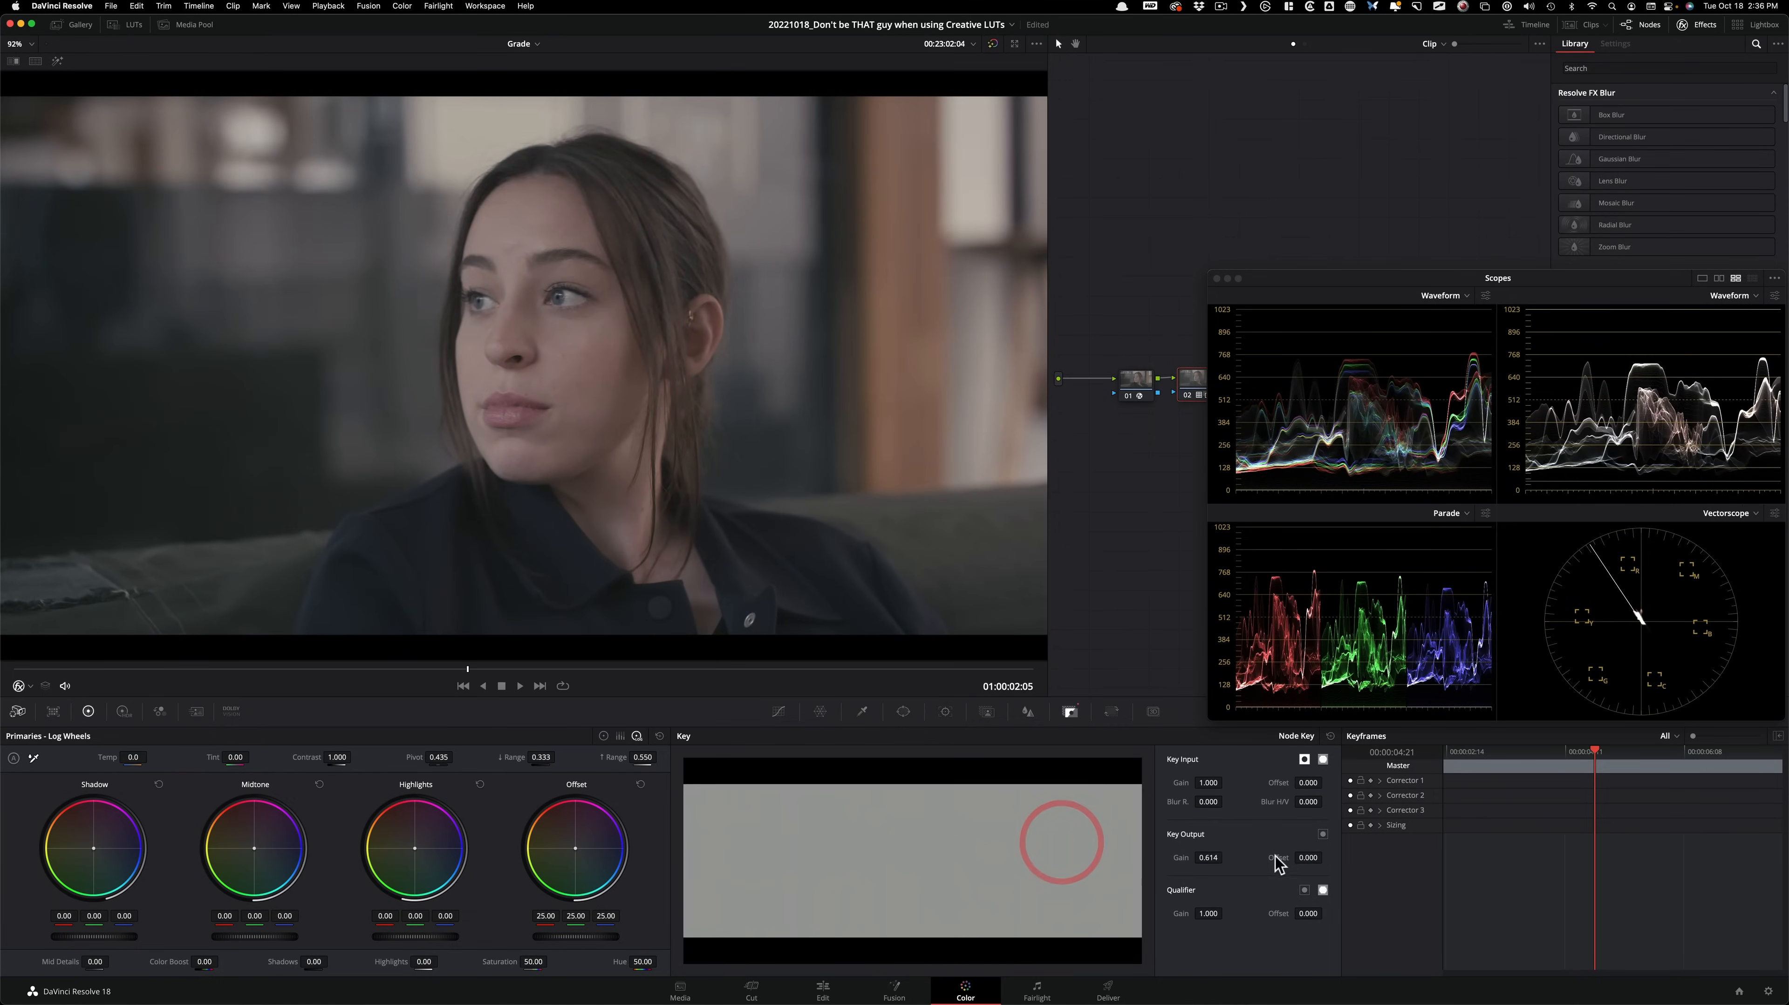
{"action": "key", "text": "Return"}
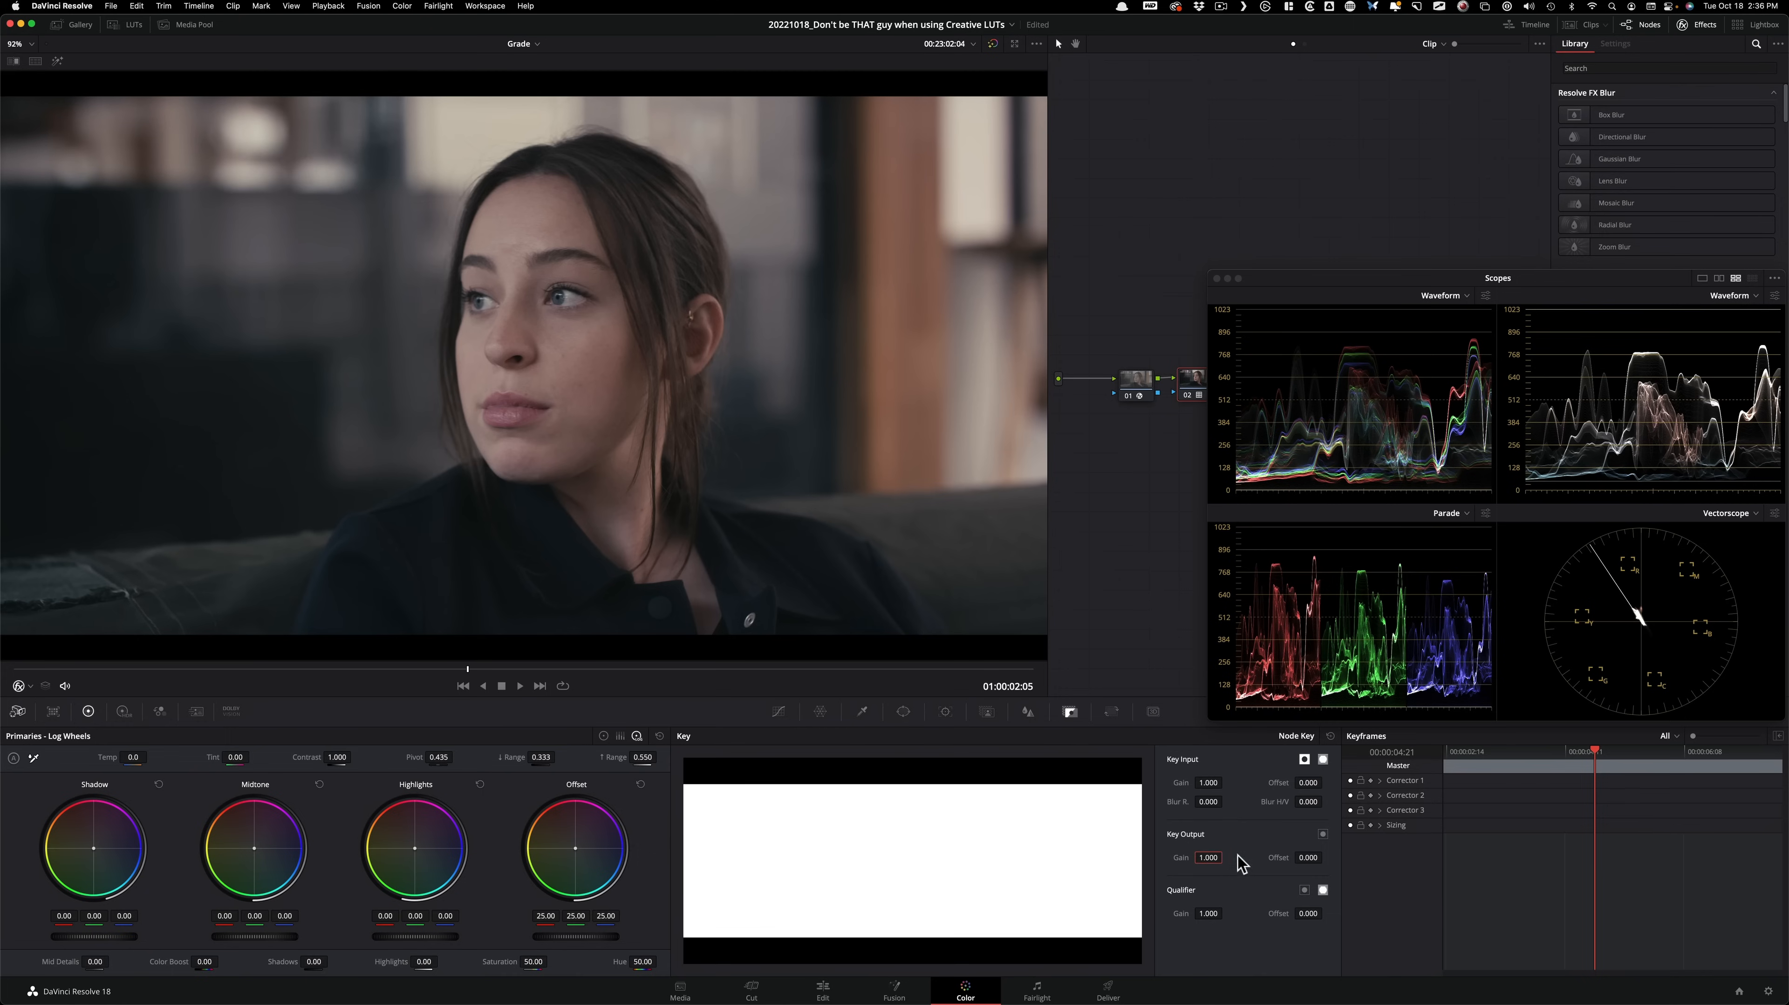
{"action": "left_click_drag", "start_coordinate": [1196, 860], "coordinate": [788, 841]}
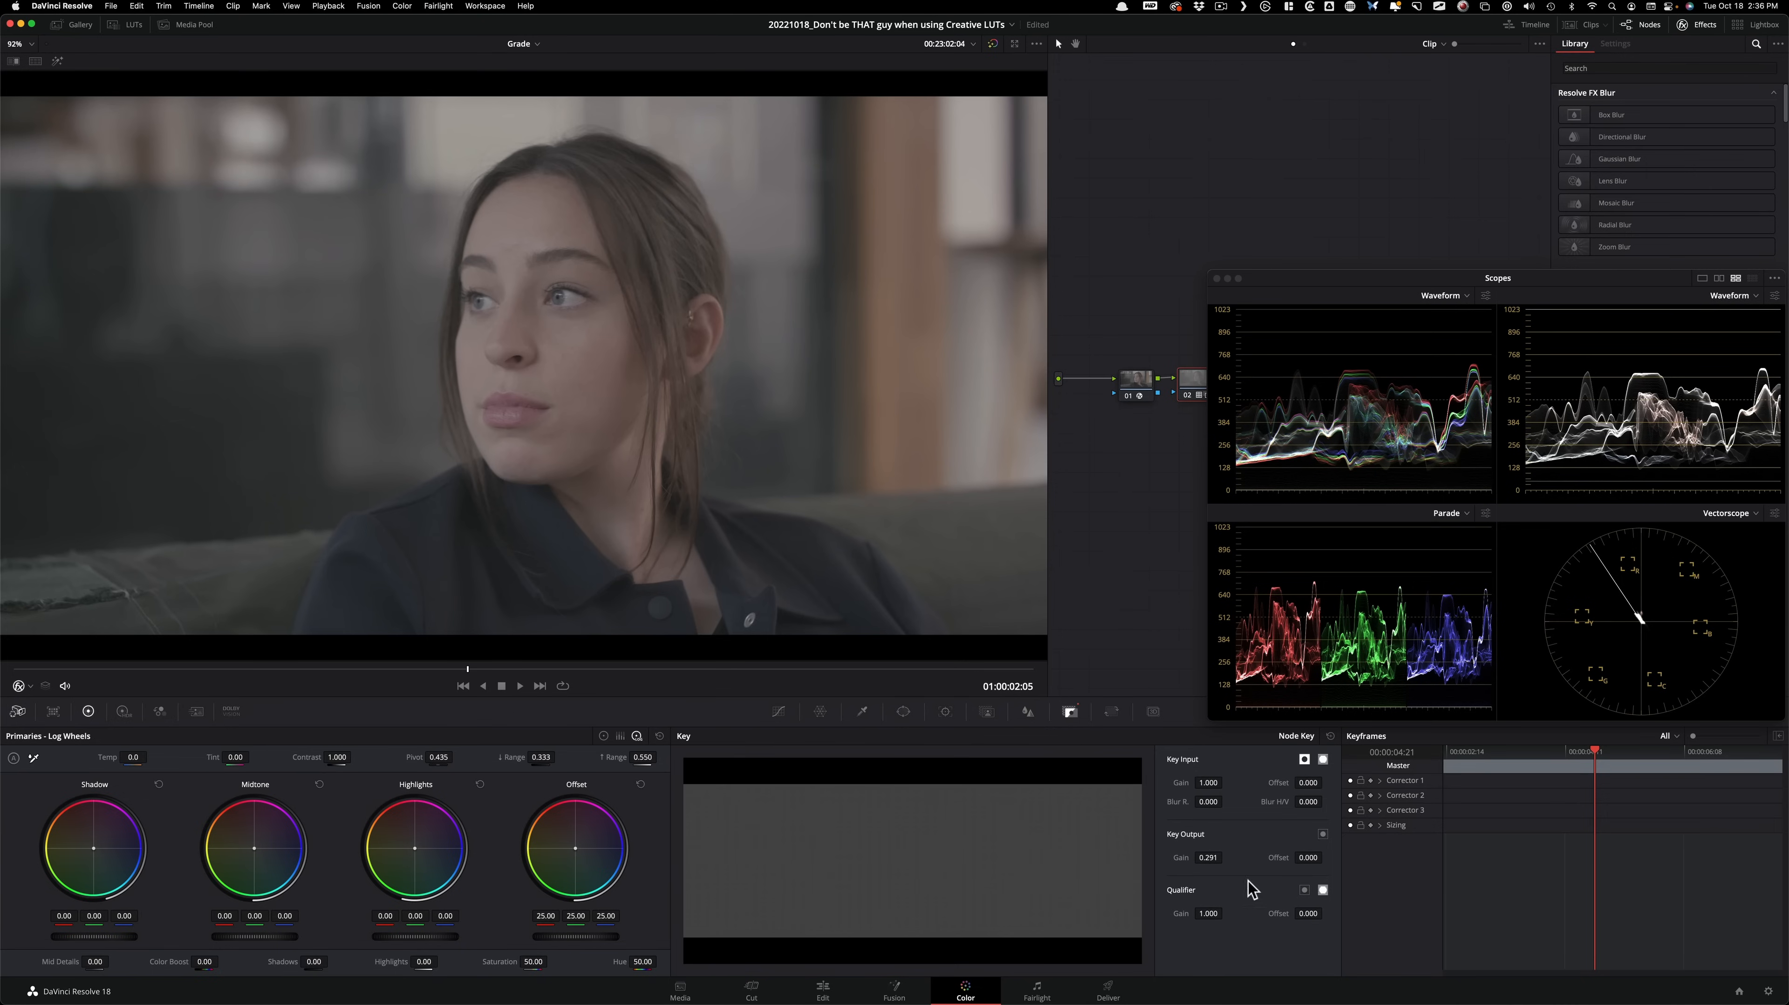
{"action": "double_click", "coordinate": [1210, 856]}
{"action": "type", "text": "1"}
{"action": "key", "text": "Return"}
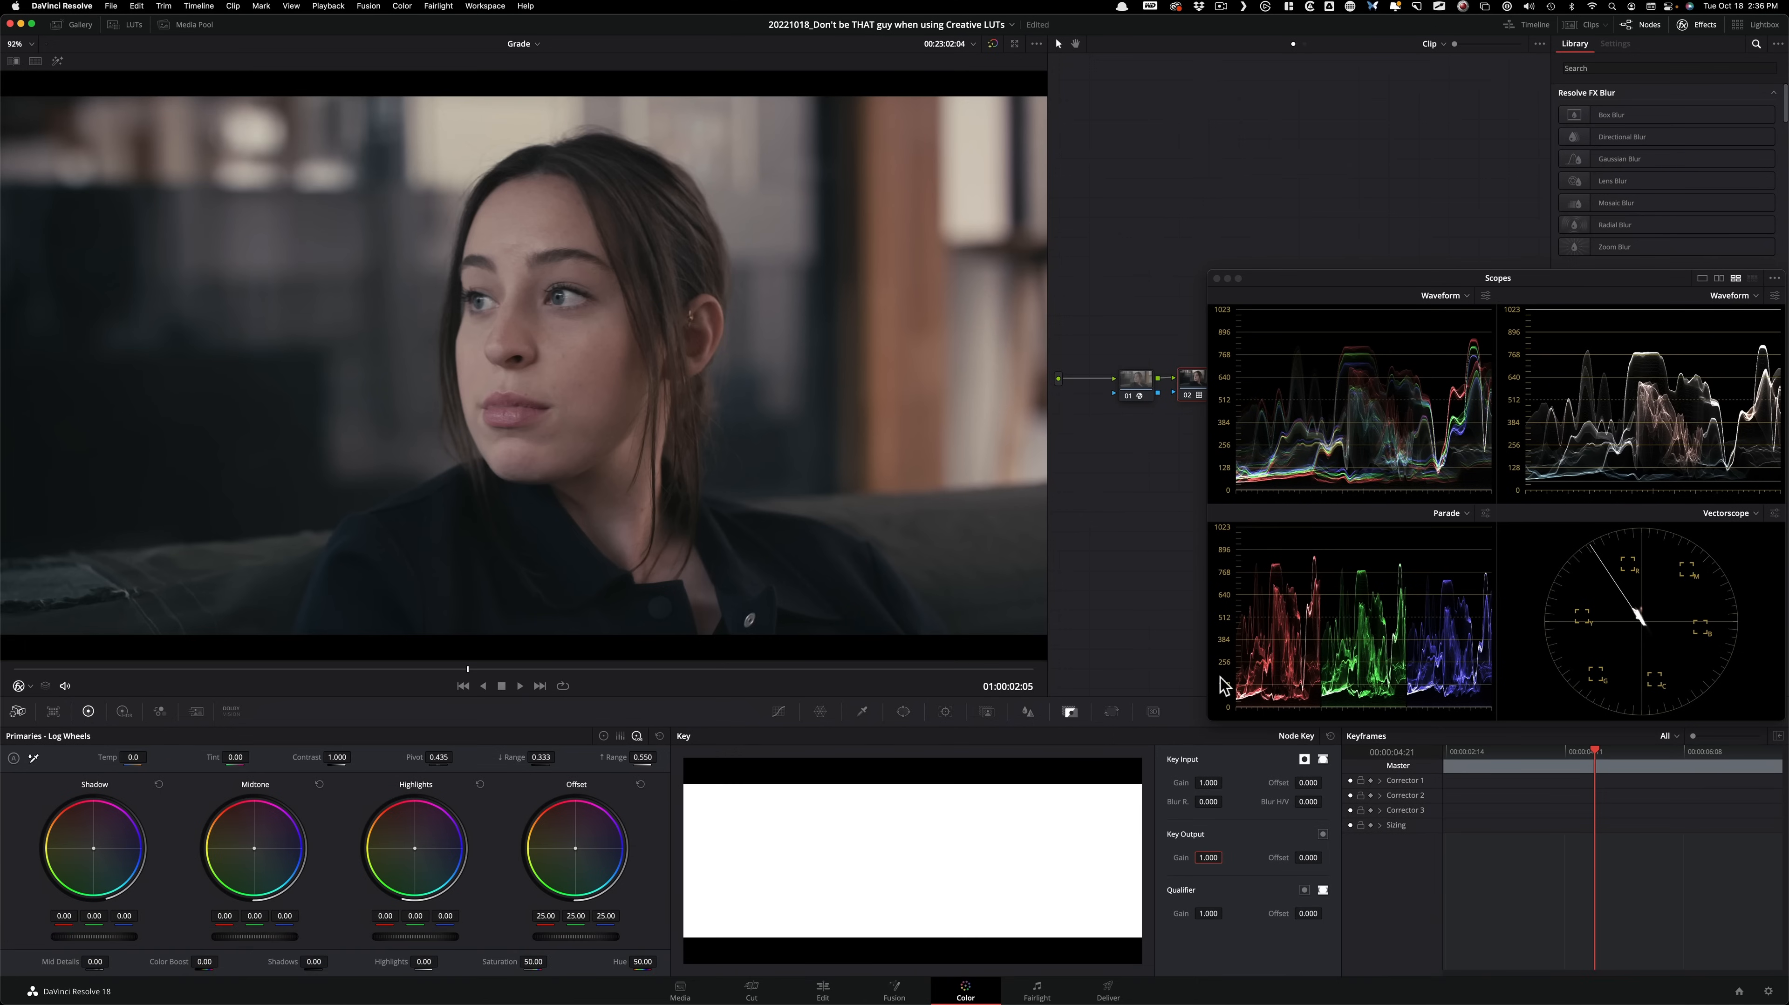
Bring back the Hue Vs Hue curves and move the scopes window clear of the node graph.
{"action": "left_click", "coordinate": [778, 711]}
{"action": "mouse_move", "coordinate": [1298, 291]}
{"action": "left_mouse_down"}
{"action": "mouse_move", "coordinate": [1233, 528]}
{"action": "mouse_move", "coordinate": [1295, 566]}
{"action": "left_mouse_up"}
{"action": "left_click", "coordinate": [1270, 317]}
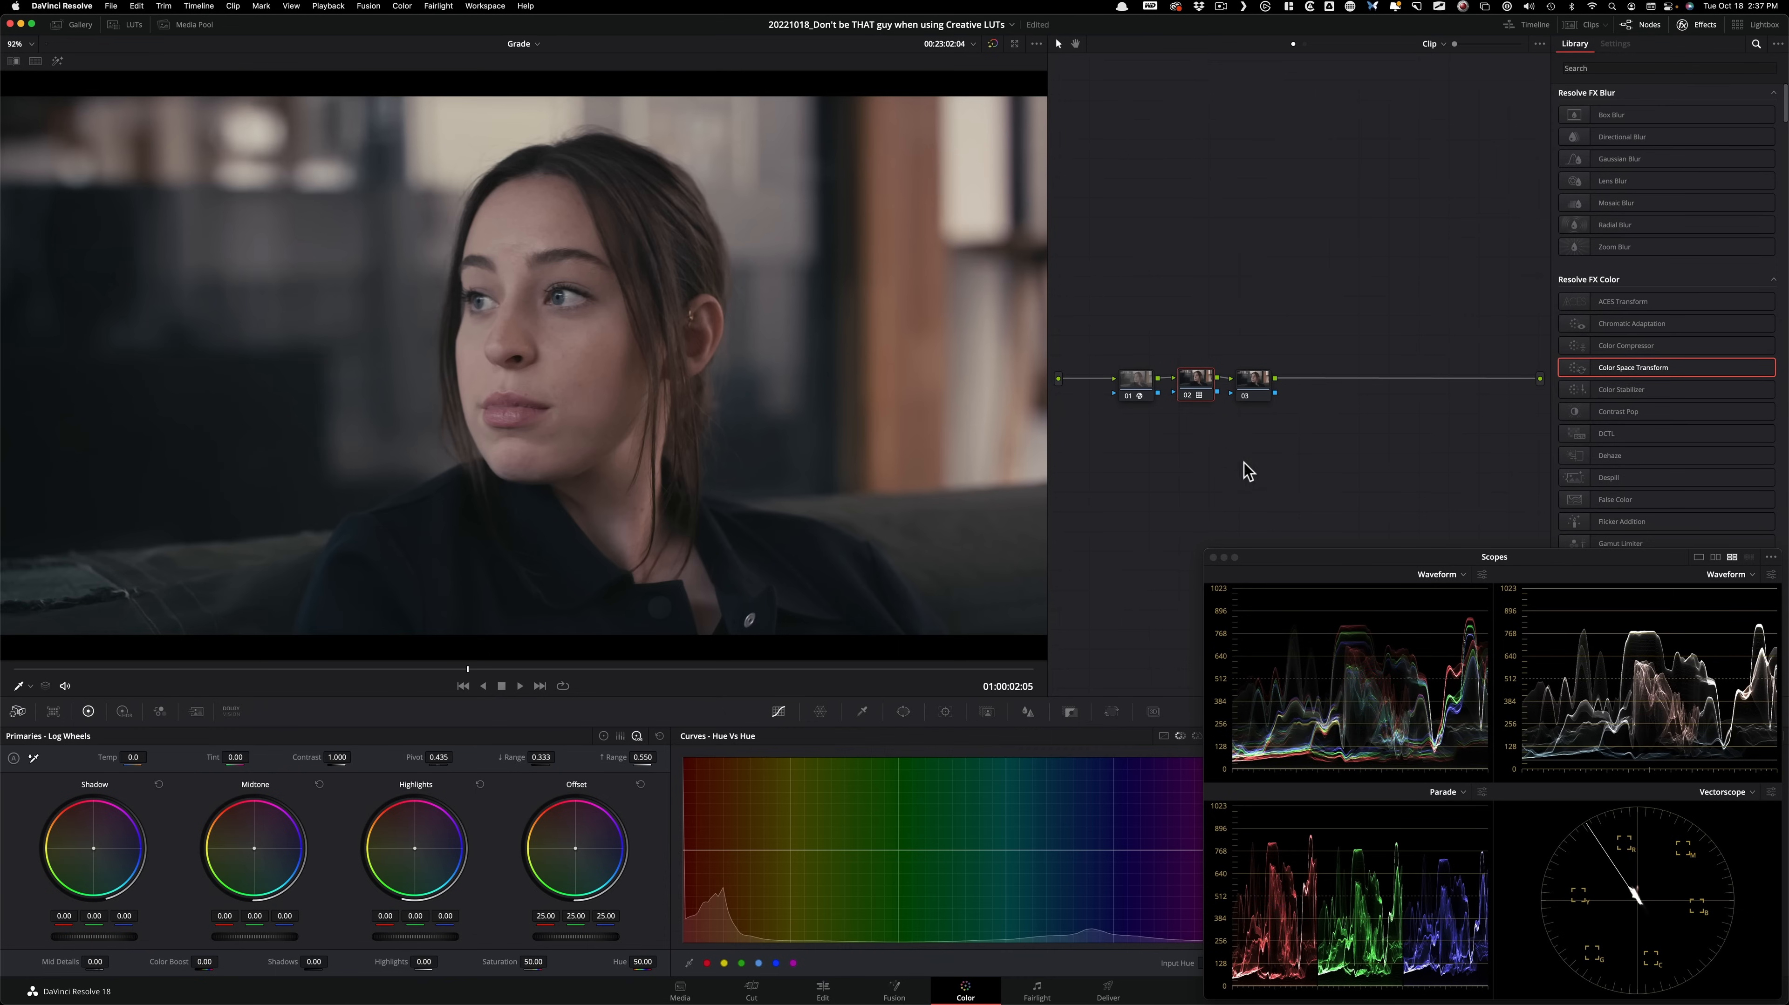
Space node 03 slightly farther from node 02 in the node graph and leave node 03 selected.
{"action": "left_click", "coordinate": [1253, 382]}
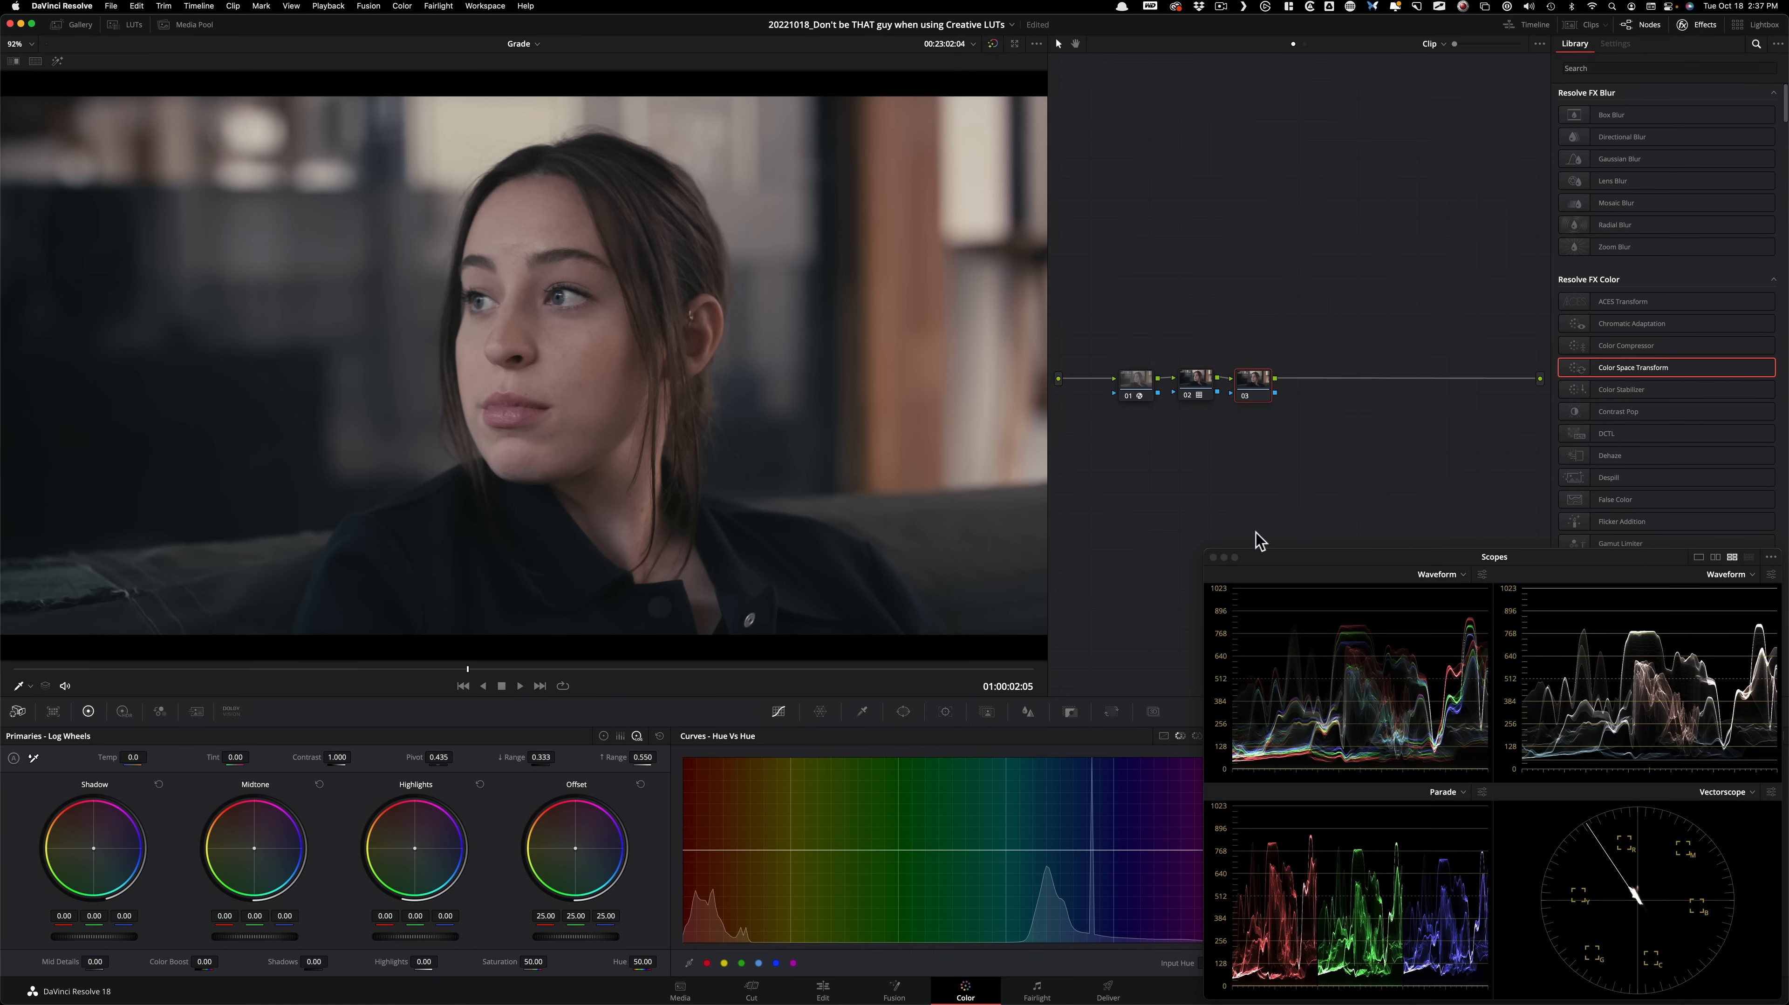
{"action": "left_click", "coordinate": [1204, 393]}
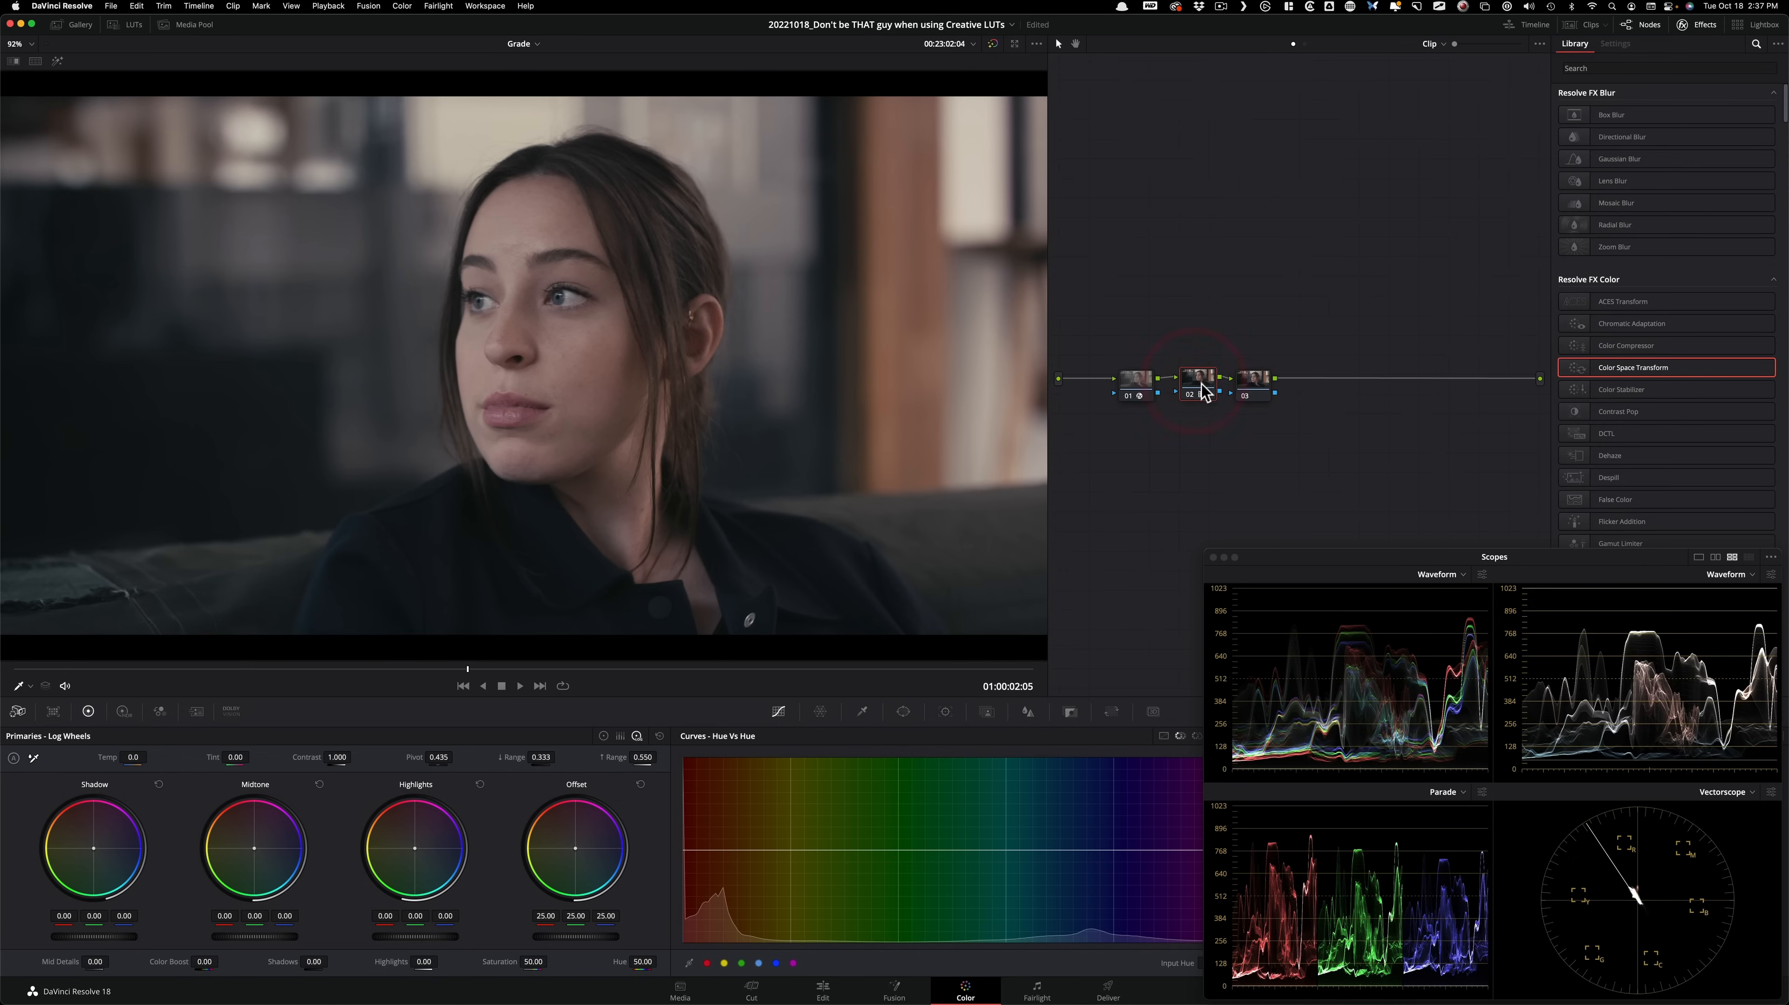
{"action": "left_click_drag", "start_coordinate": [1252, 384], "coordinate": [1270, 384]}
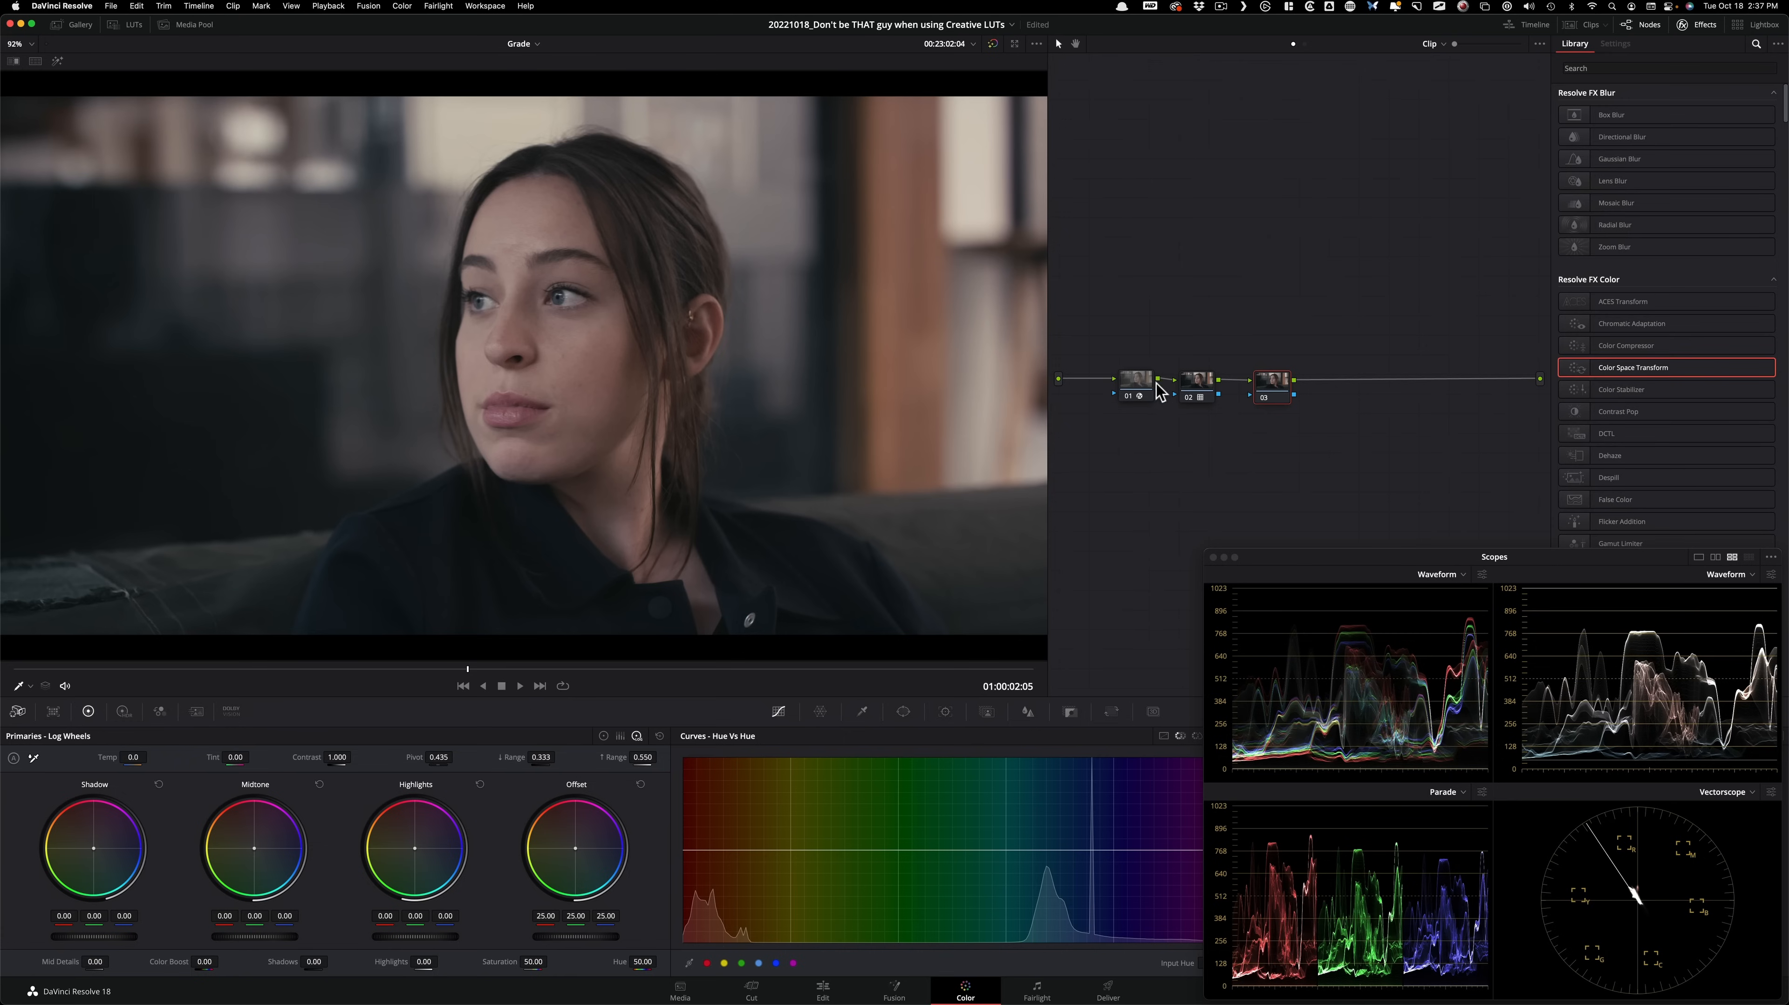
{"action": "left_click", "coordinate": [1197, 383]}
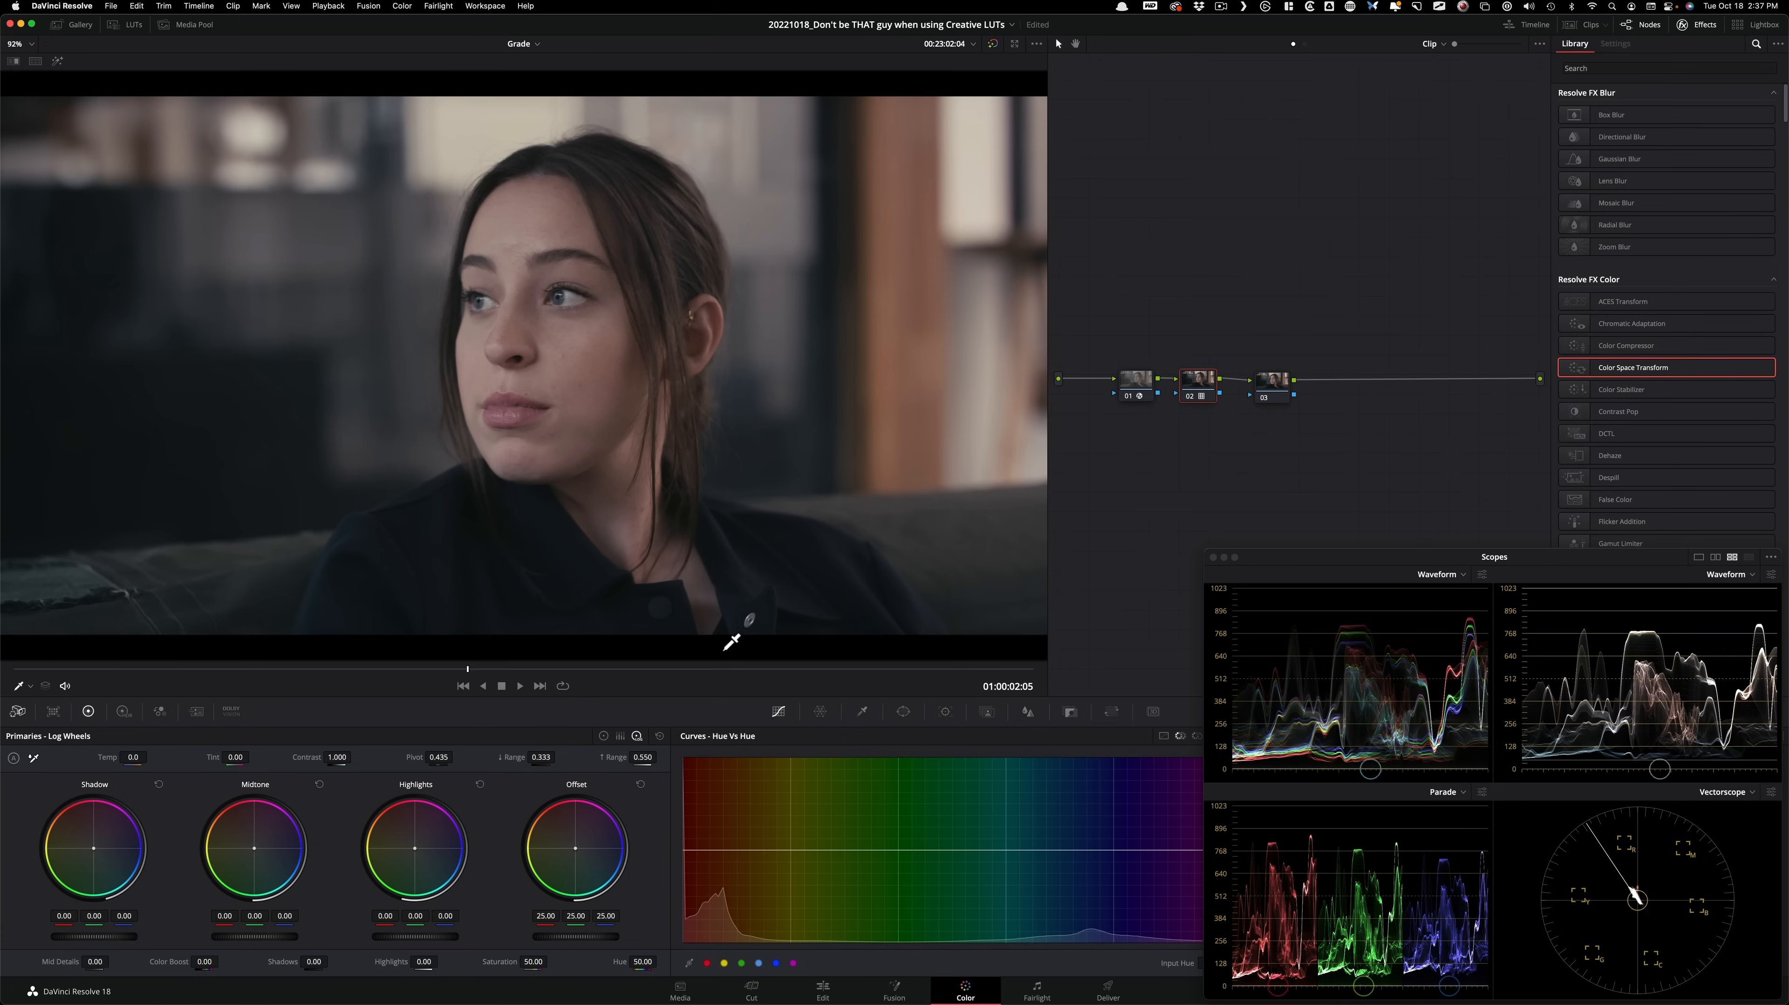
{"action": "left_click_drag", "start_coordinate": [1263, 386], "coordinate": [1270, 379]}
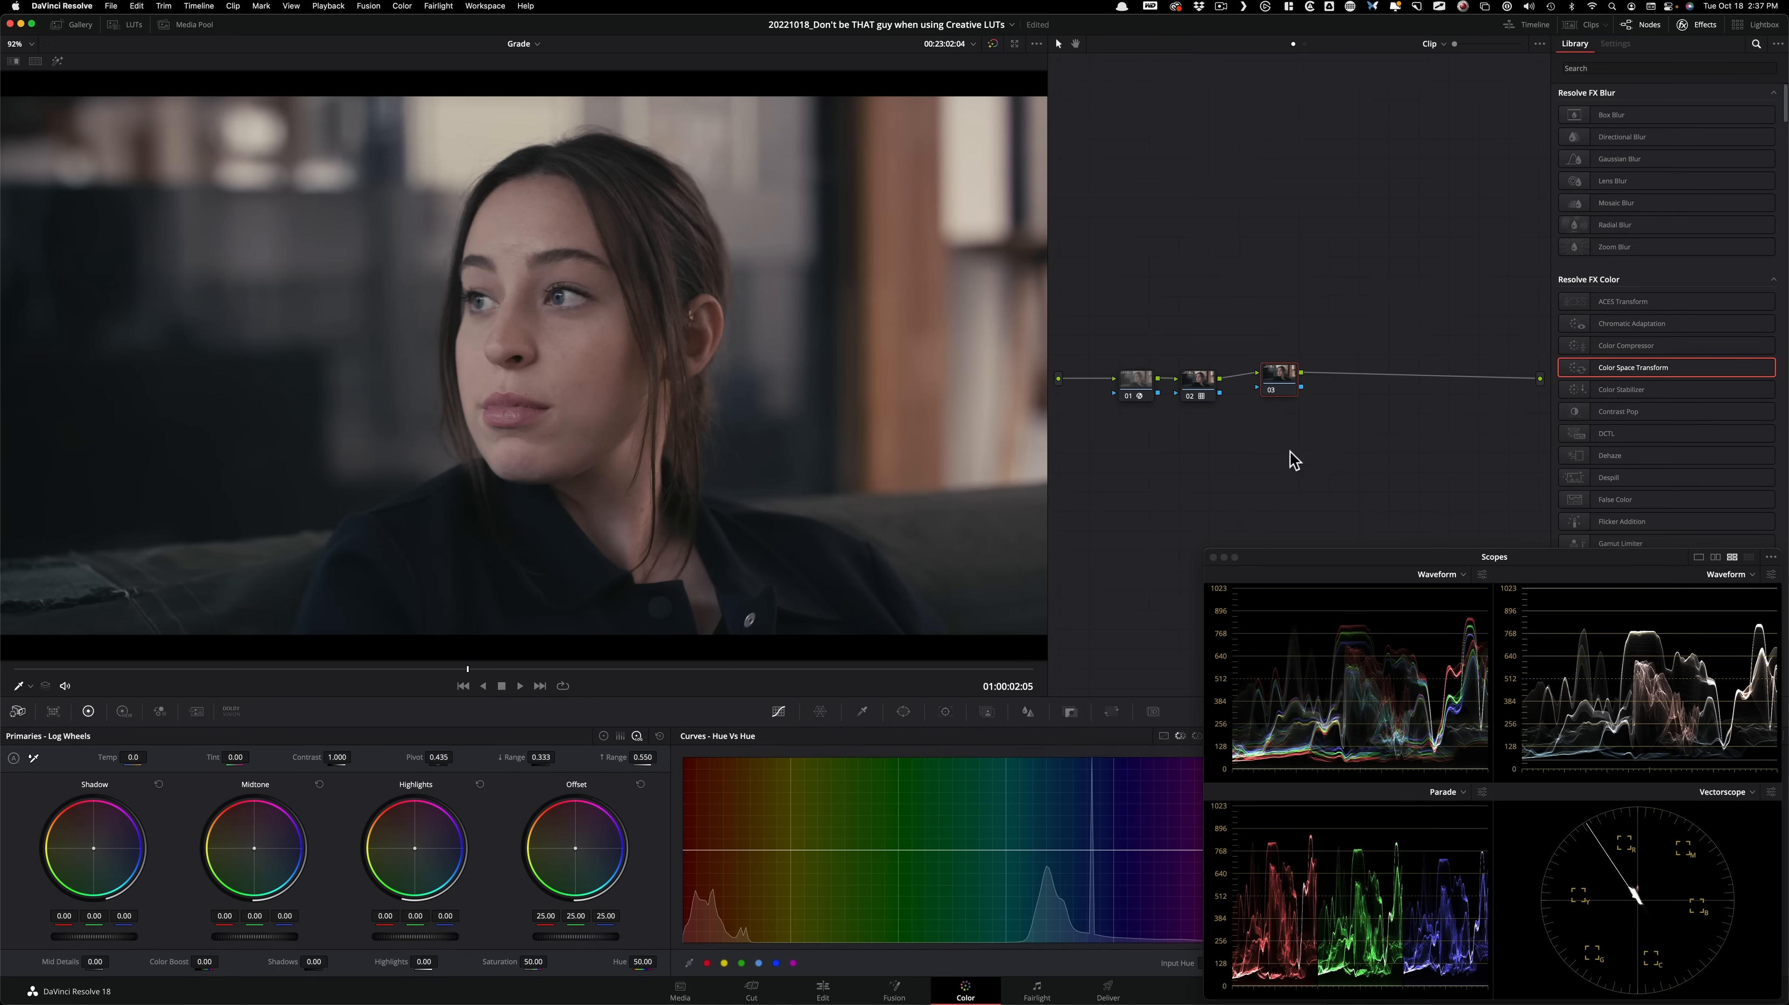
{"action": "left_click_drag", "start_coordinate": [1279, 374], "coordinate": [1211, 387]}
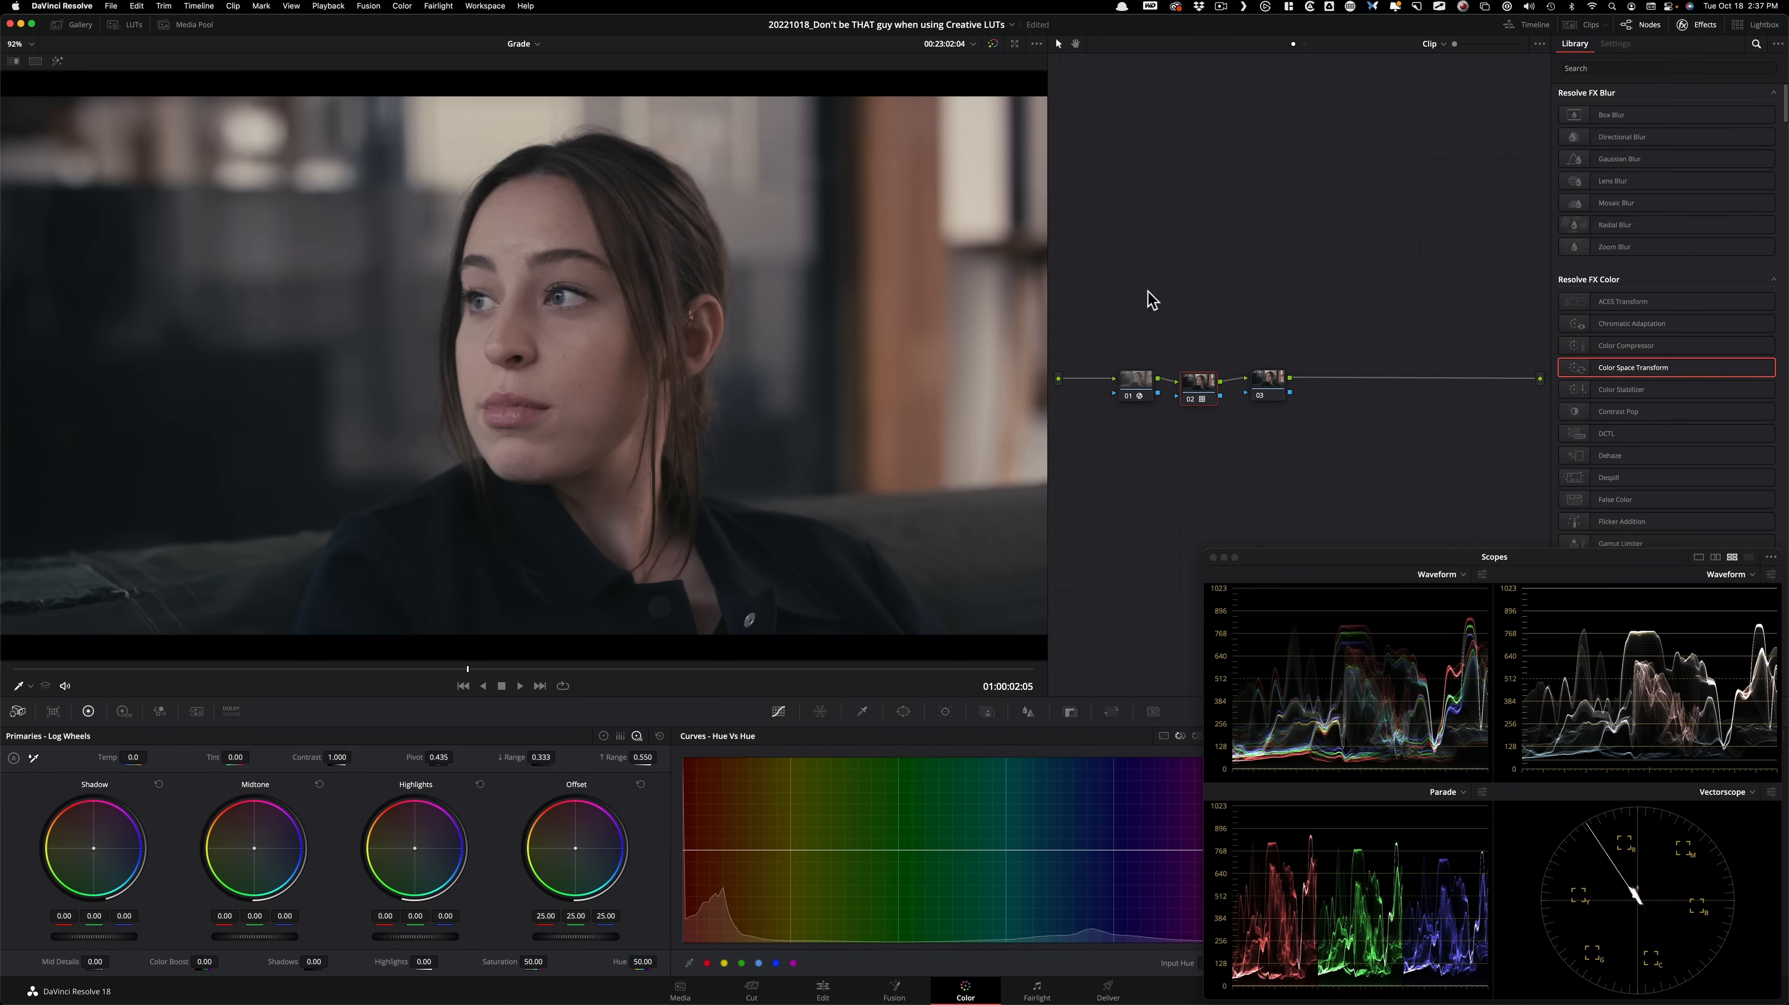
{"action": "left_click", "coordinate": [1265, 386]}
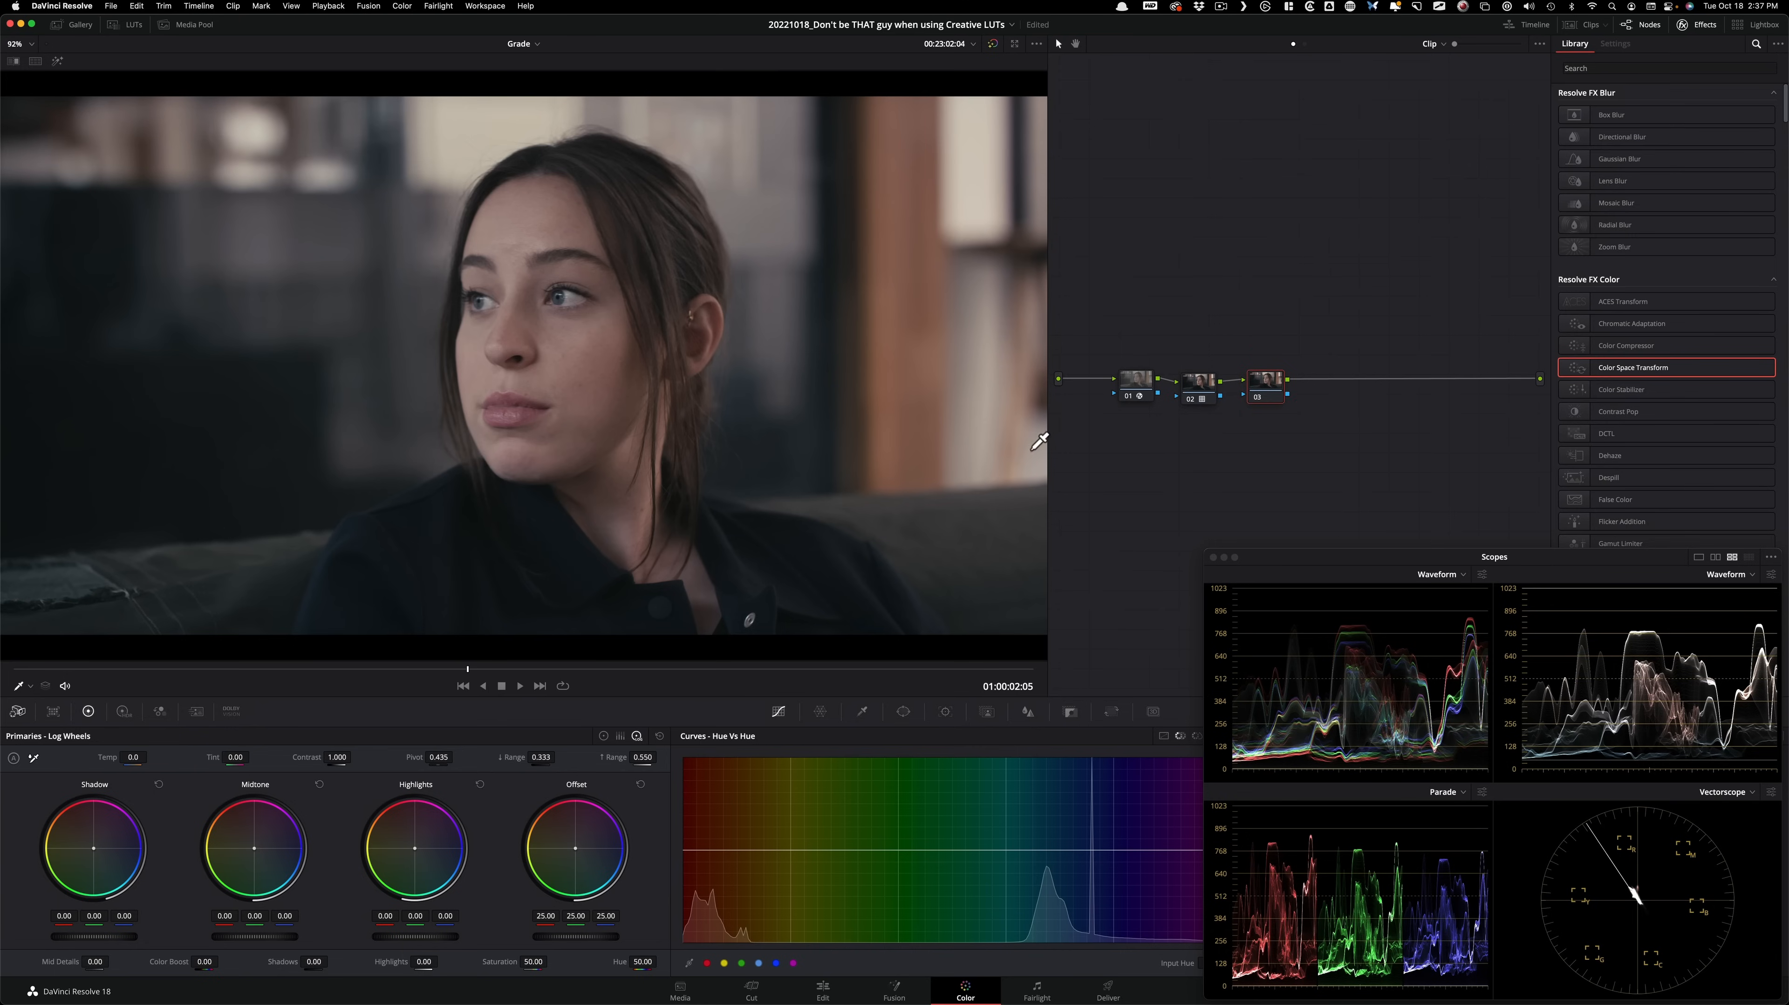
Grade node 03 with a lift of -0.02 and a gain of 1.16, comparing the image with the node disabled and enabled.
{"action": "left_click", "coordinate": [1198, 385]}
{"action": "left_click", "coordinate": [1263, 383]}
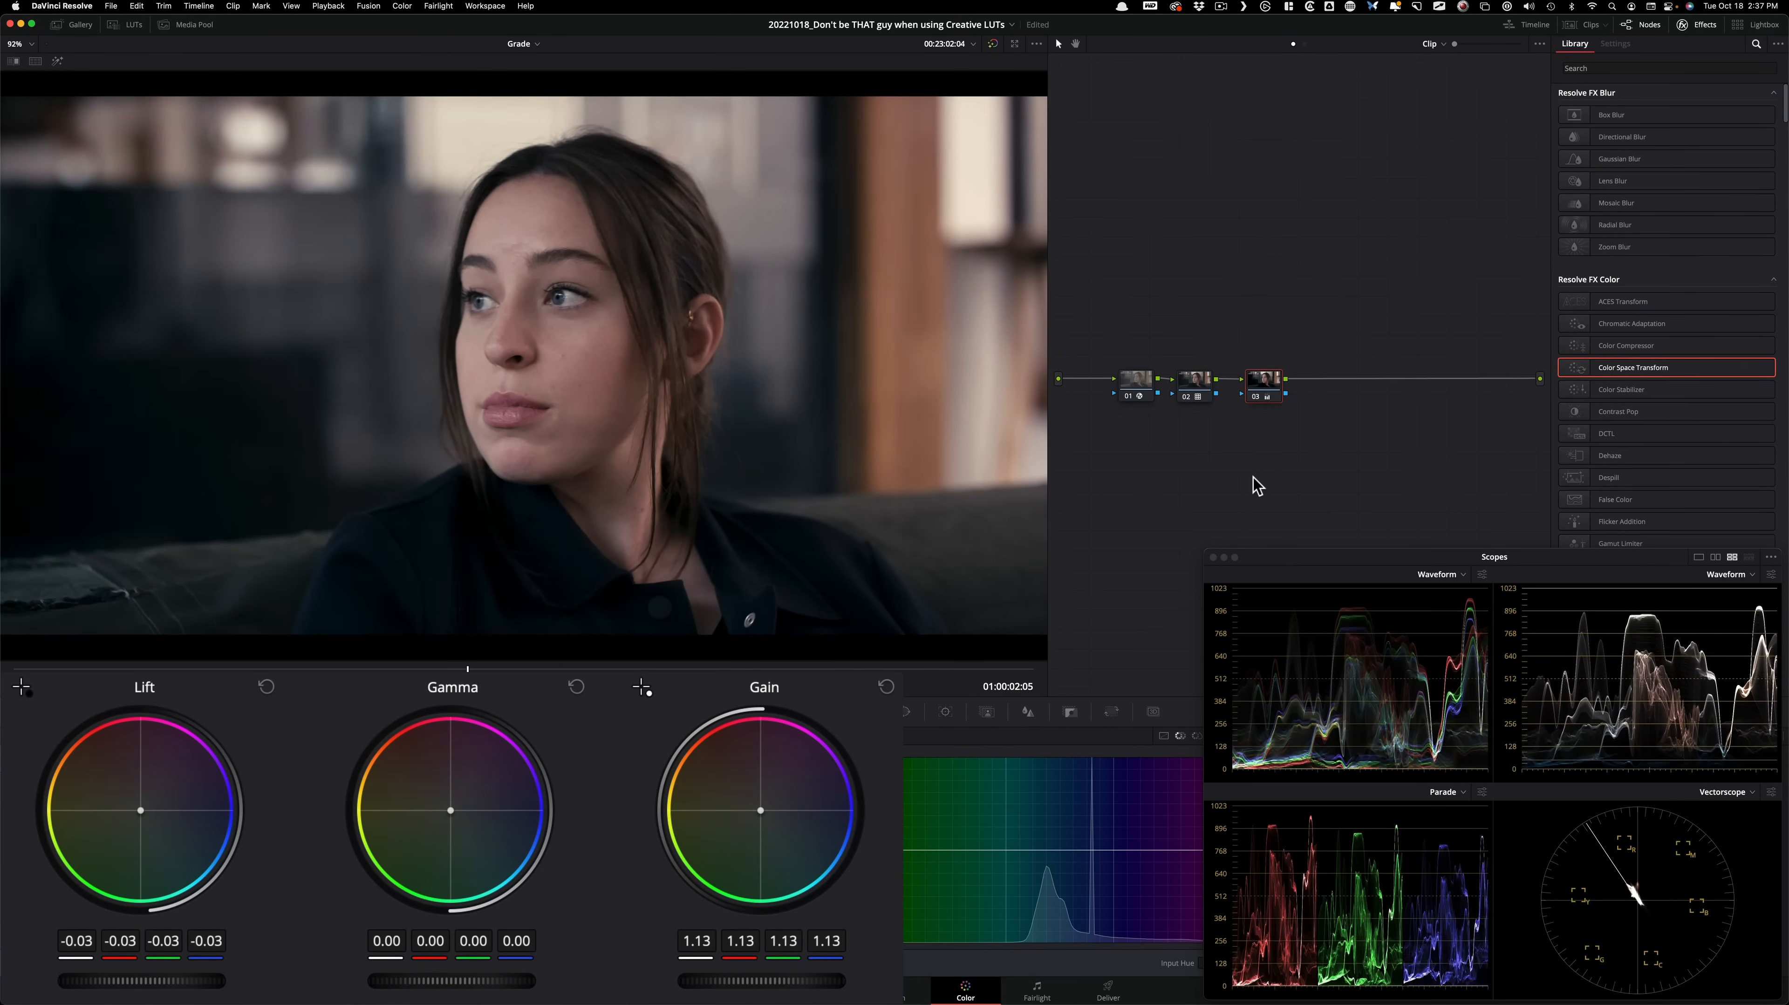
{"action": "key", "text": "super+d"}
{"action": "key", "text": "super+d"}
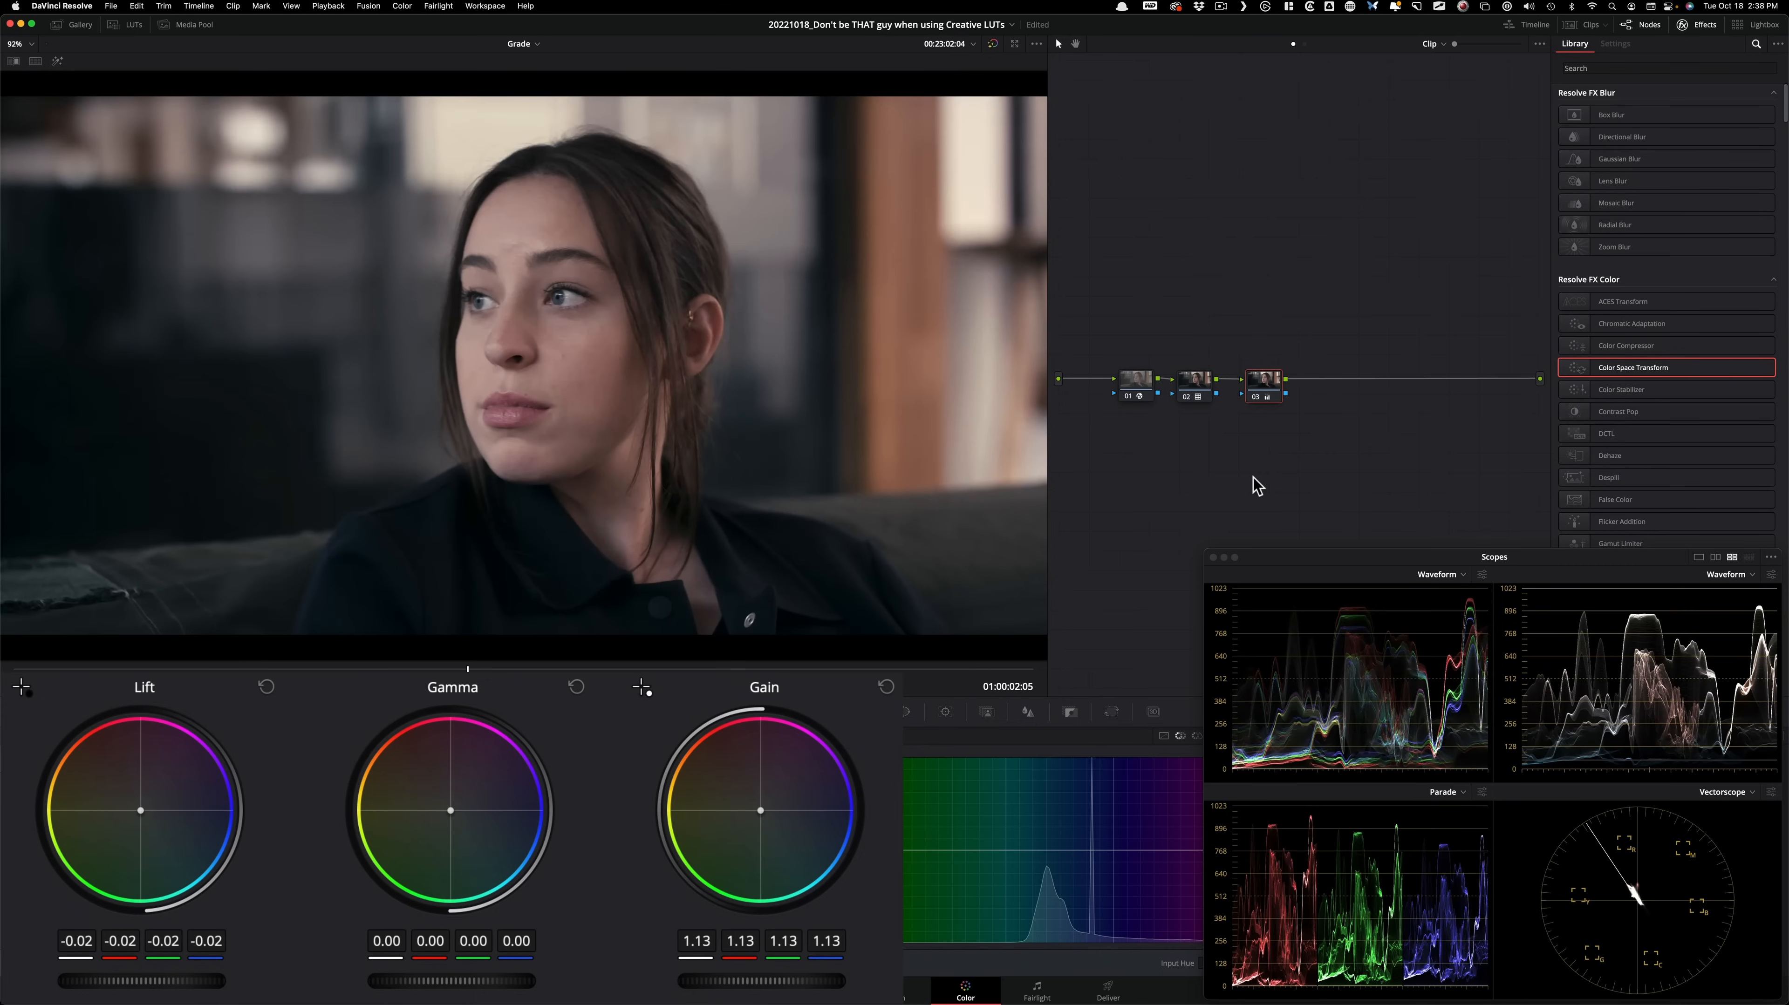
{"action": "key", "text": "super+d"}
{"action": "key", "text": "super+d"}
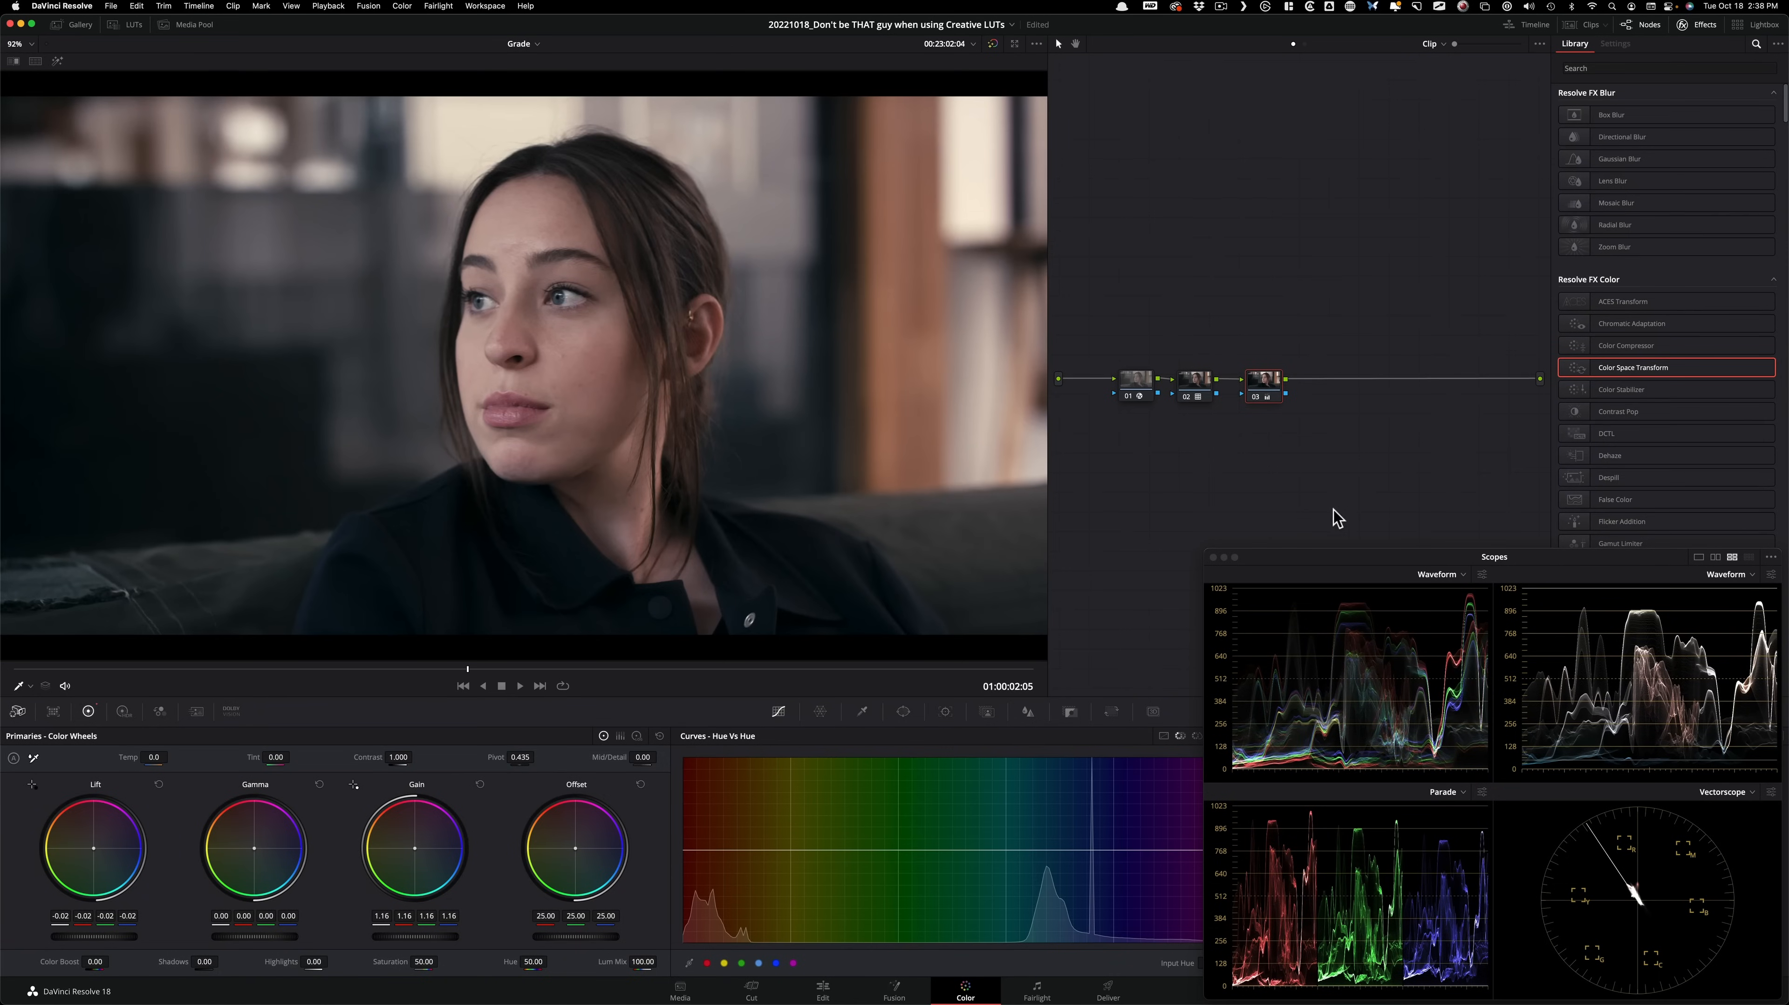
{"action": "key", "text": "super+d"}
Open the gallery's first stills album and grab a still of the current grade.
{"action": "left_click", "coordinate": [81, 28]}
{"action": "left_click", "coordinate": [56, 62]}
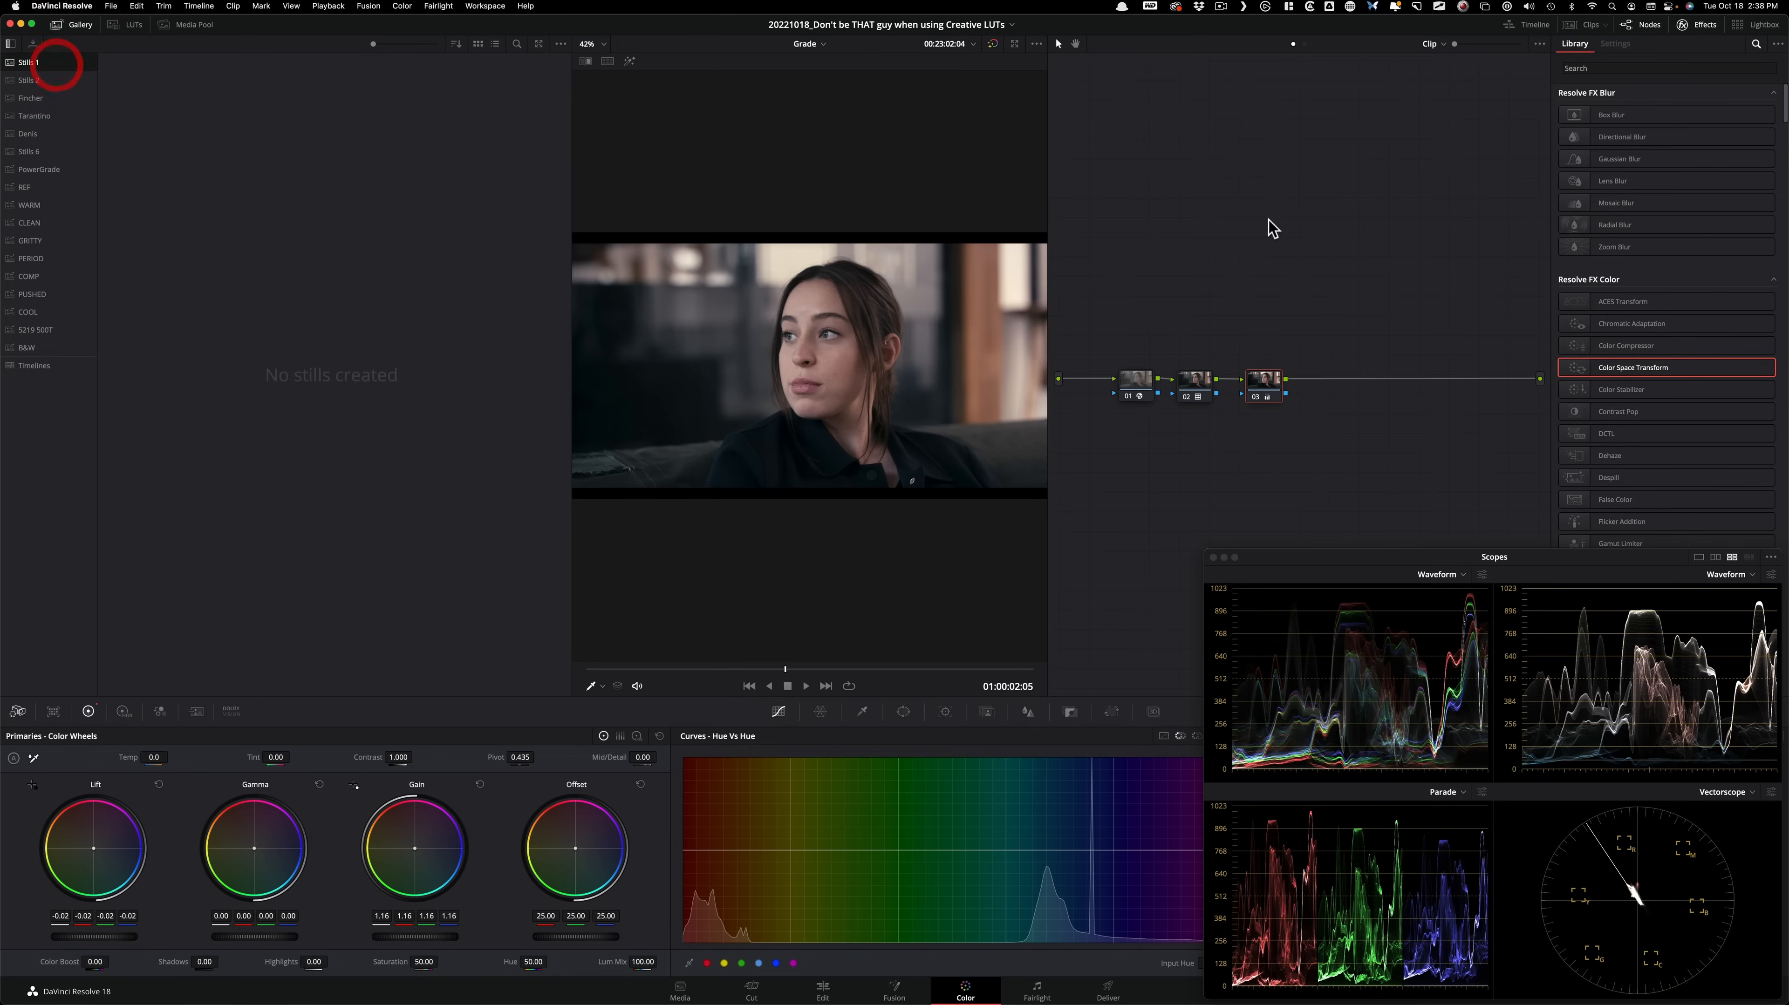
{"action": "key", "text": "super+alt+g"}
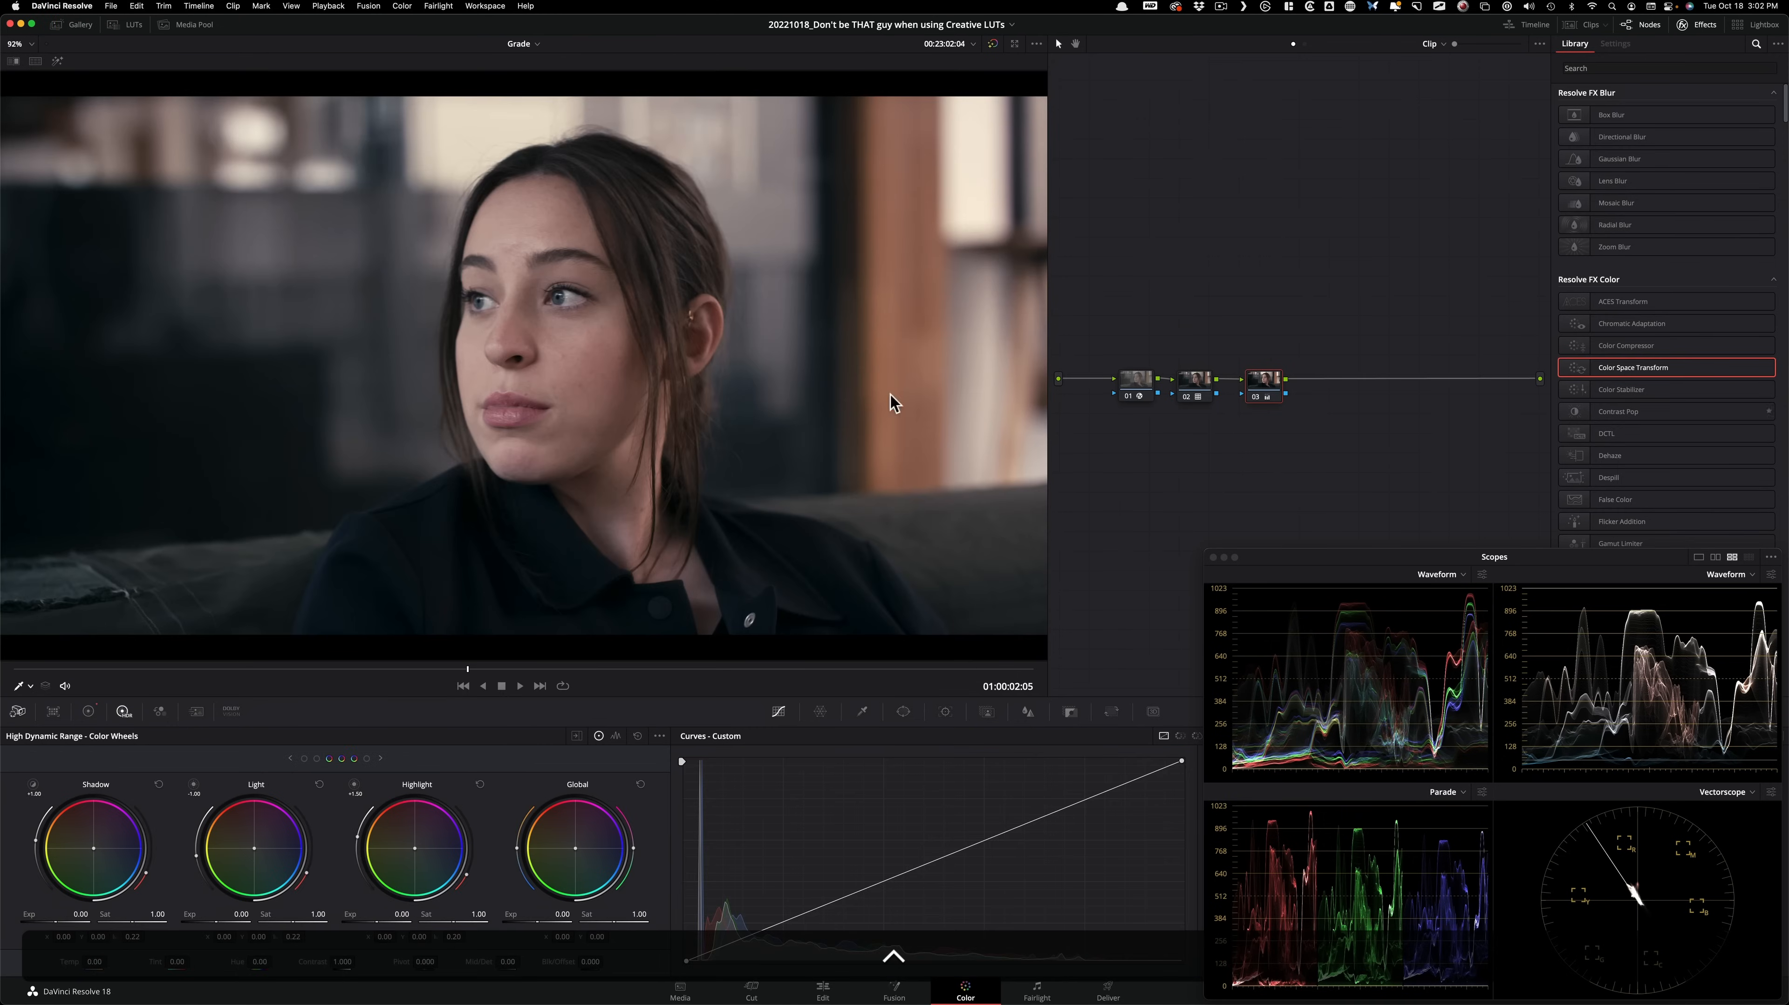
Reset all grades and nodes of the clip and reposition the remaining node 01 in the node graph.
{"action": "right_click", "coordinate": [1327, 317]}
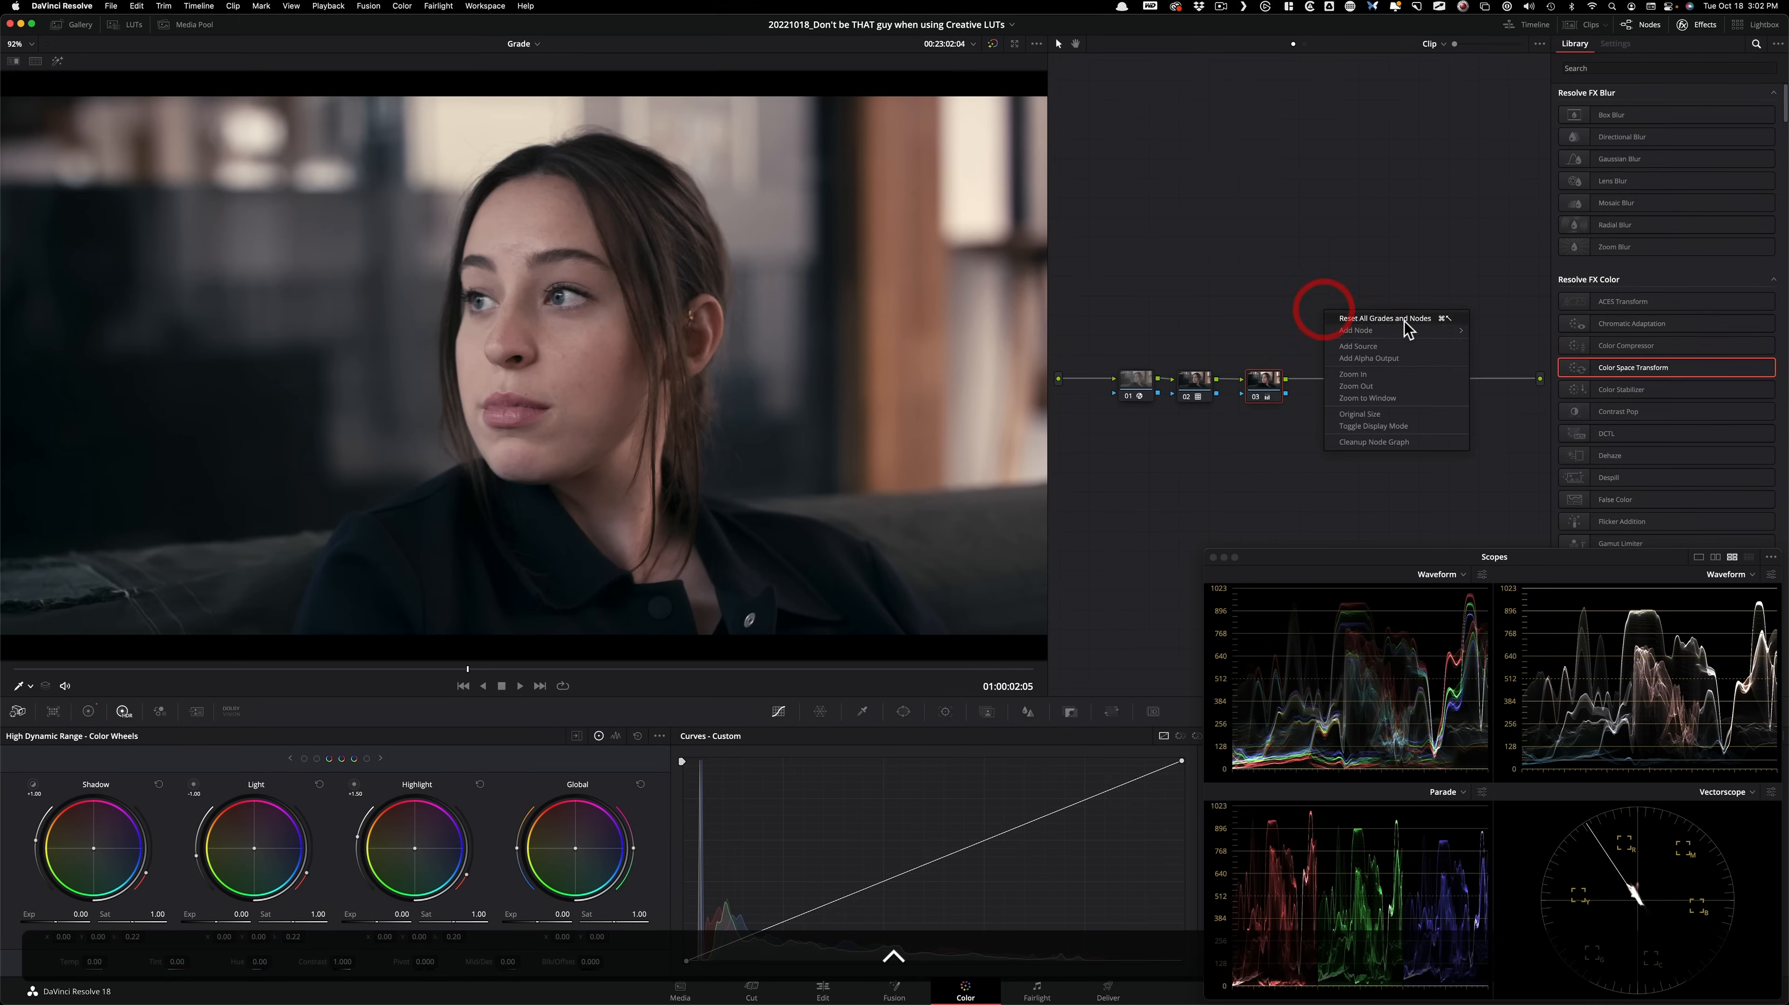
{"action": "left_click", "coordinate": [1400, 328]}
{"action": "left_click", "coordinate": [1123, 384]}
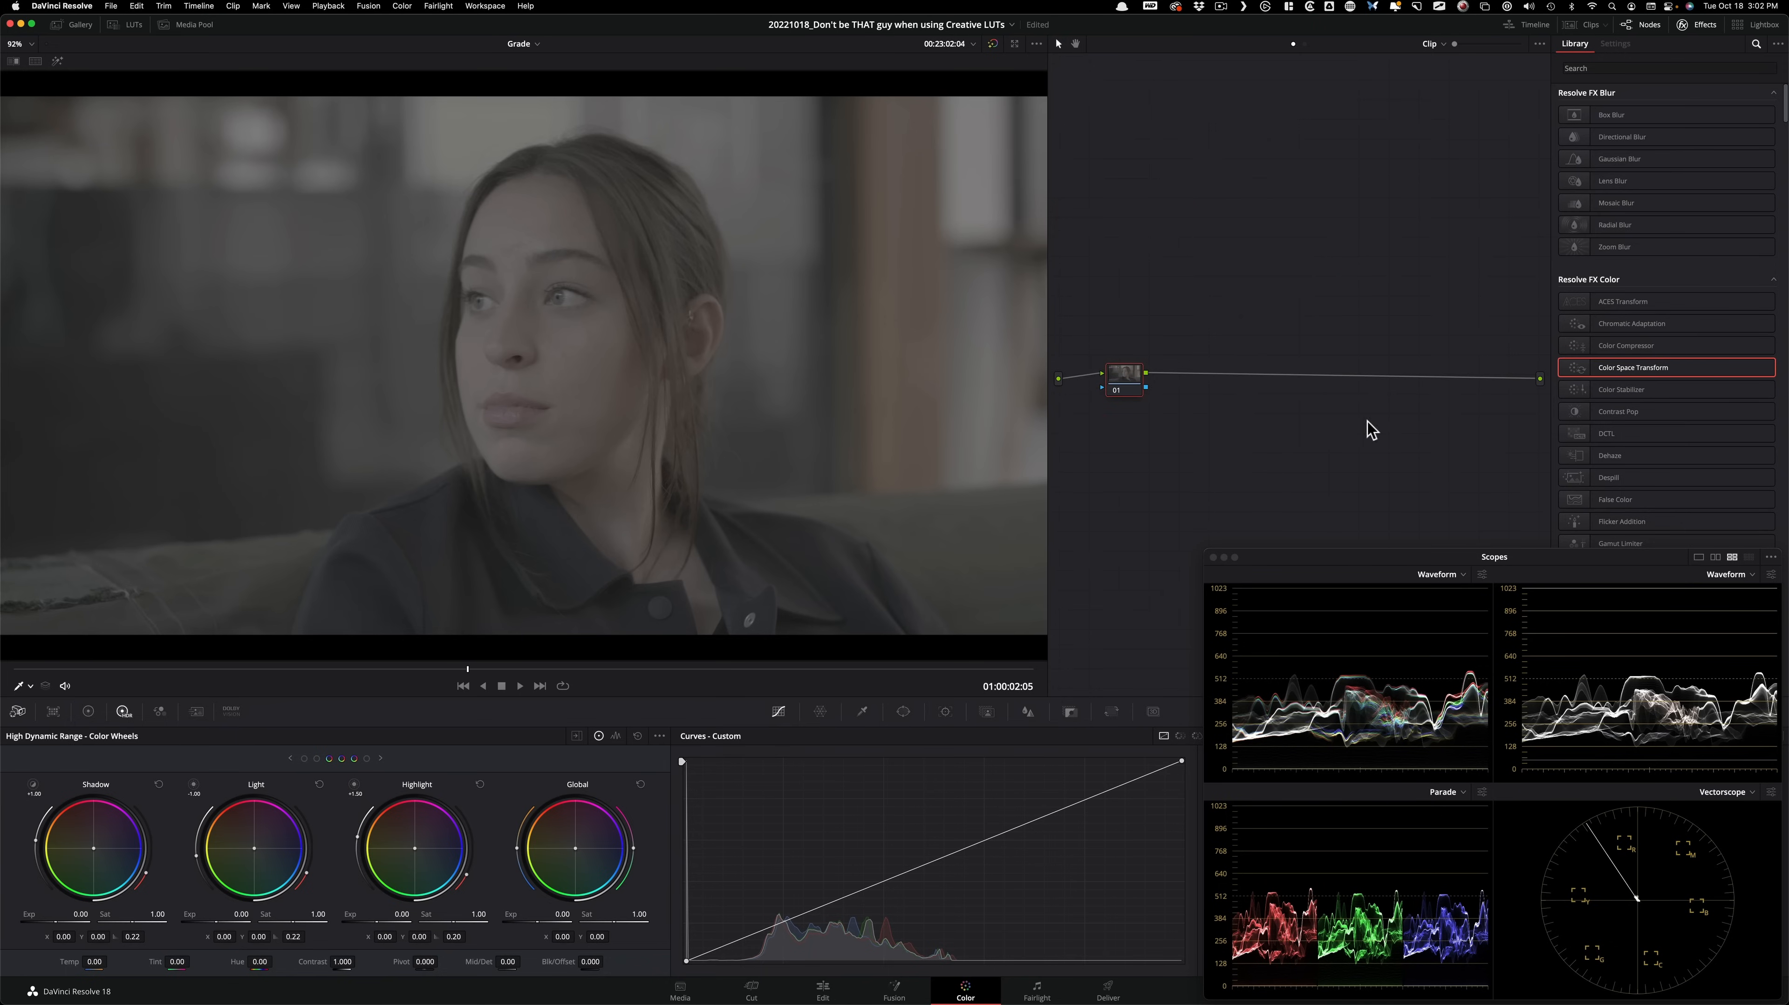
{"action": "left_click_drag", "start_coordinate": [1124, 377], "coordinate": [1174, 392]}
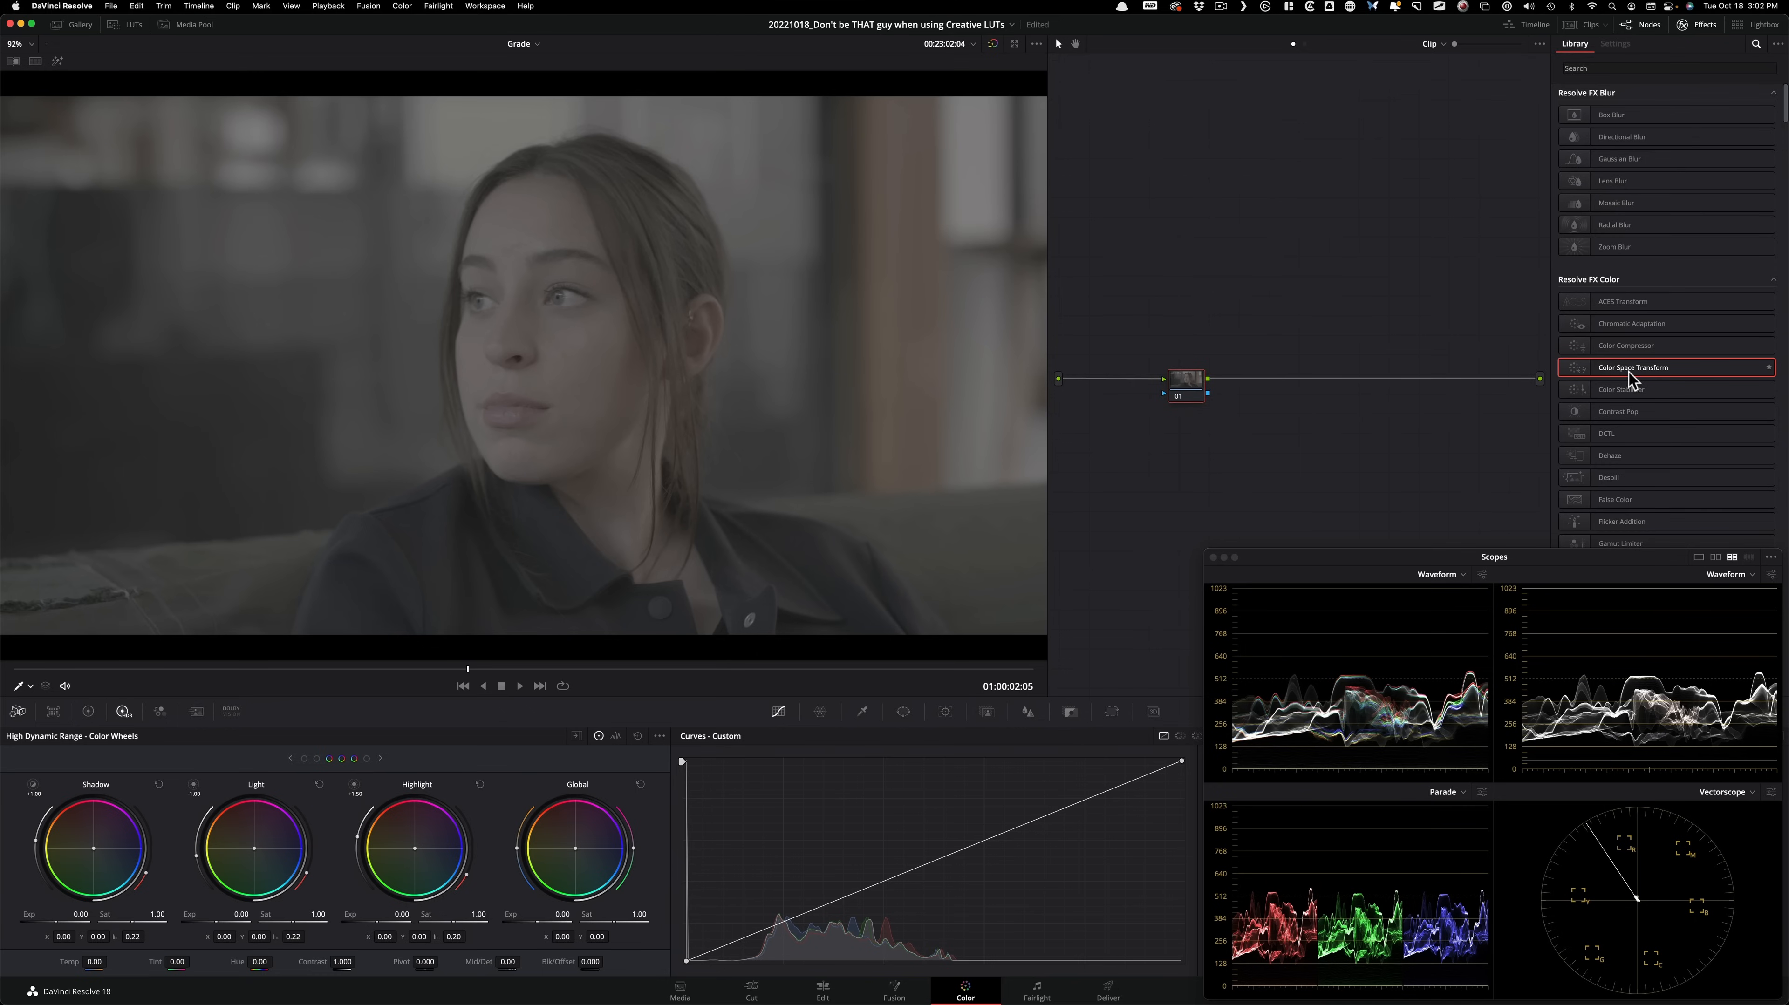
Add a Color Space Transform to node 01, converting ARRI Wide Gamut 3 and ARRI LogC3 to Rec.709 and Gamma 2.4.
{"action": "left_click_drag", "start_coordinate": [1650, 373], "coordinate": [1199, 383]}
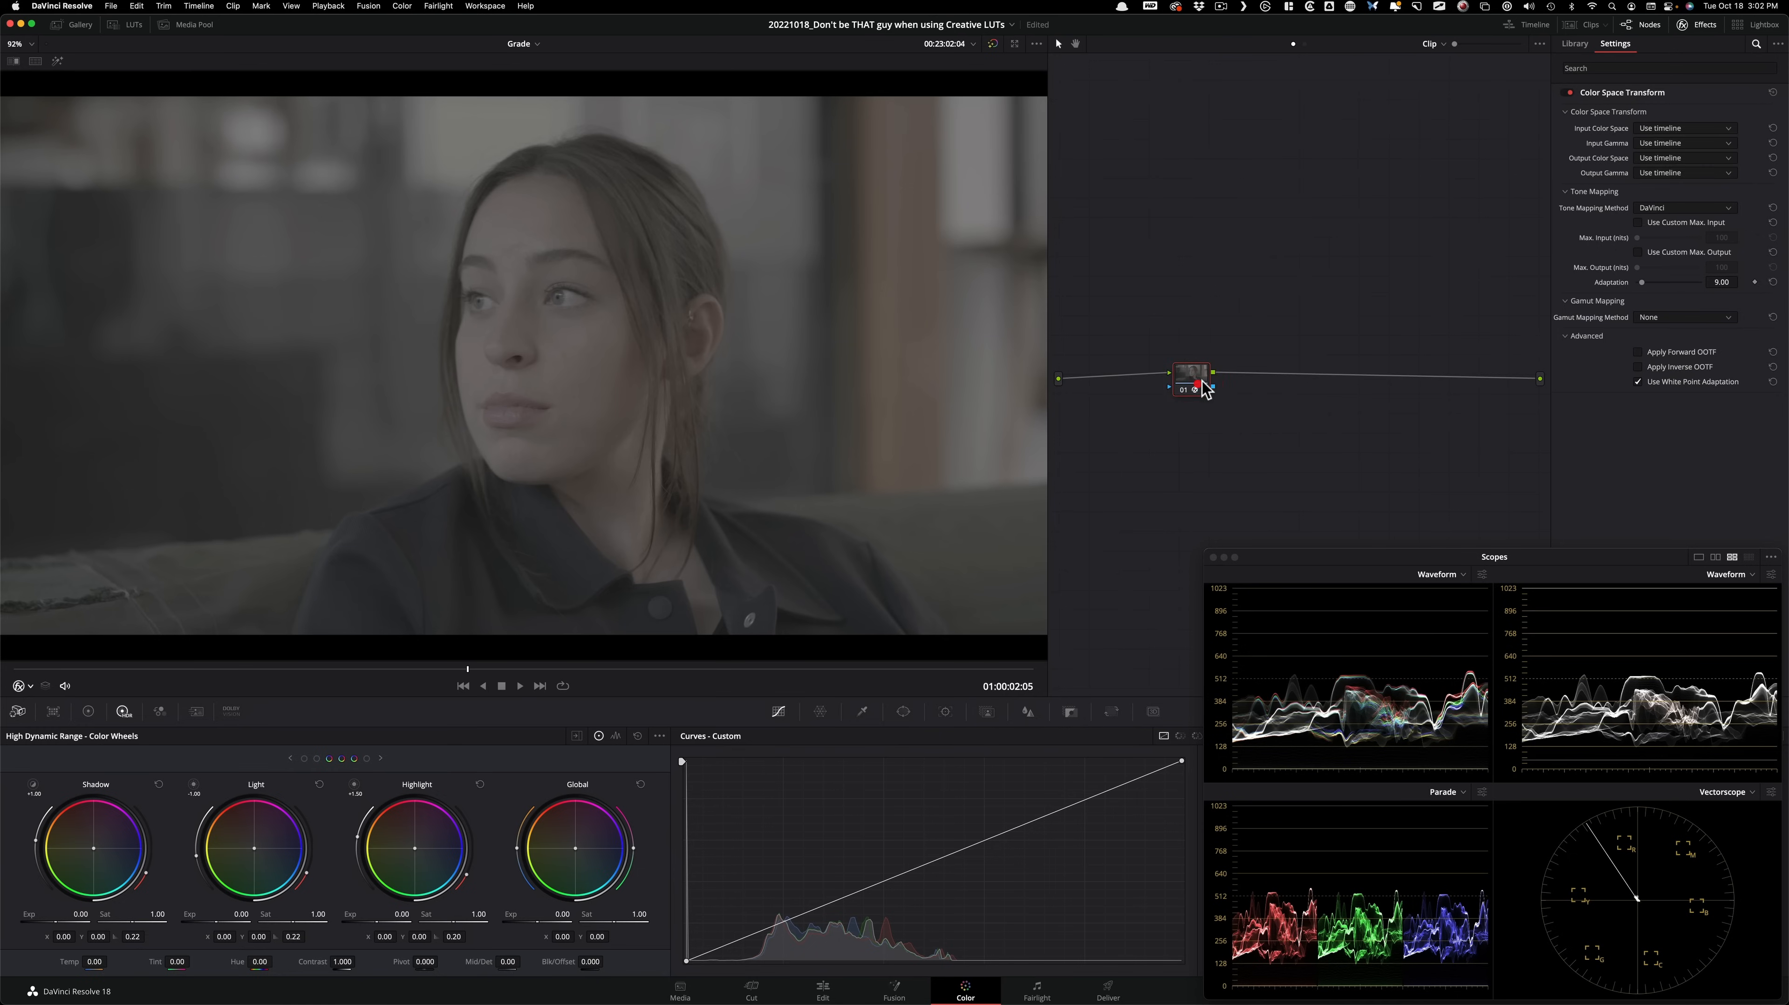
{"action": "left_click", "coordinate": [1698, 129]}
{"action": "left_click", "coordinate": [1704, 179]}
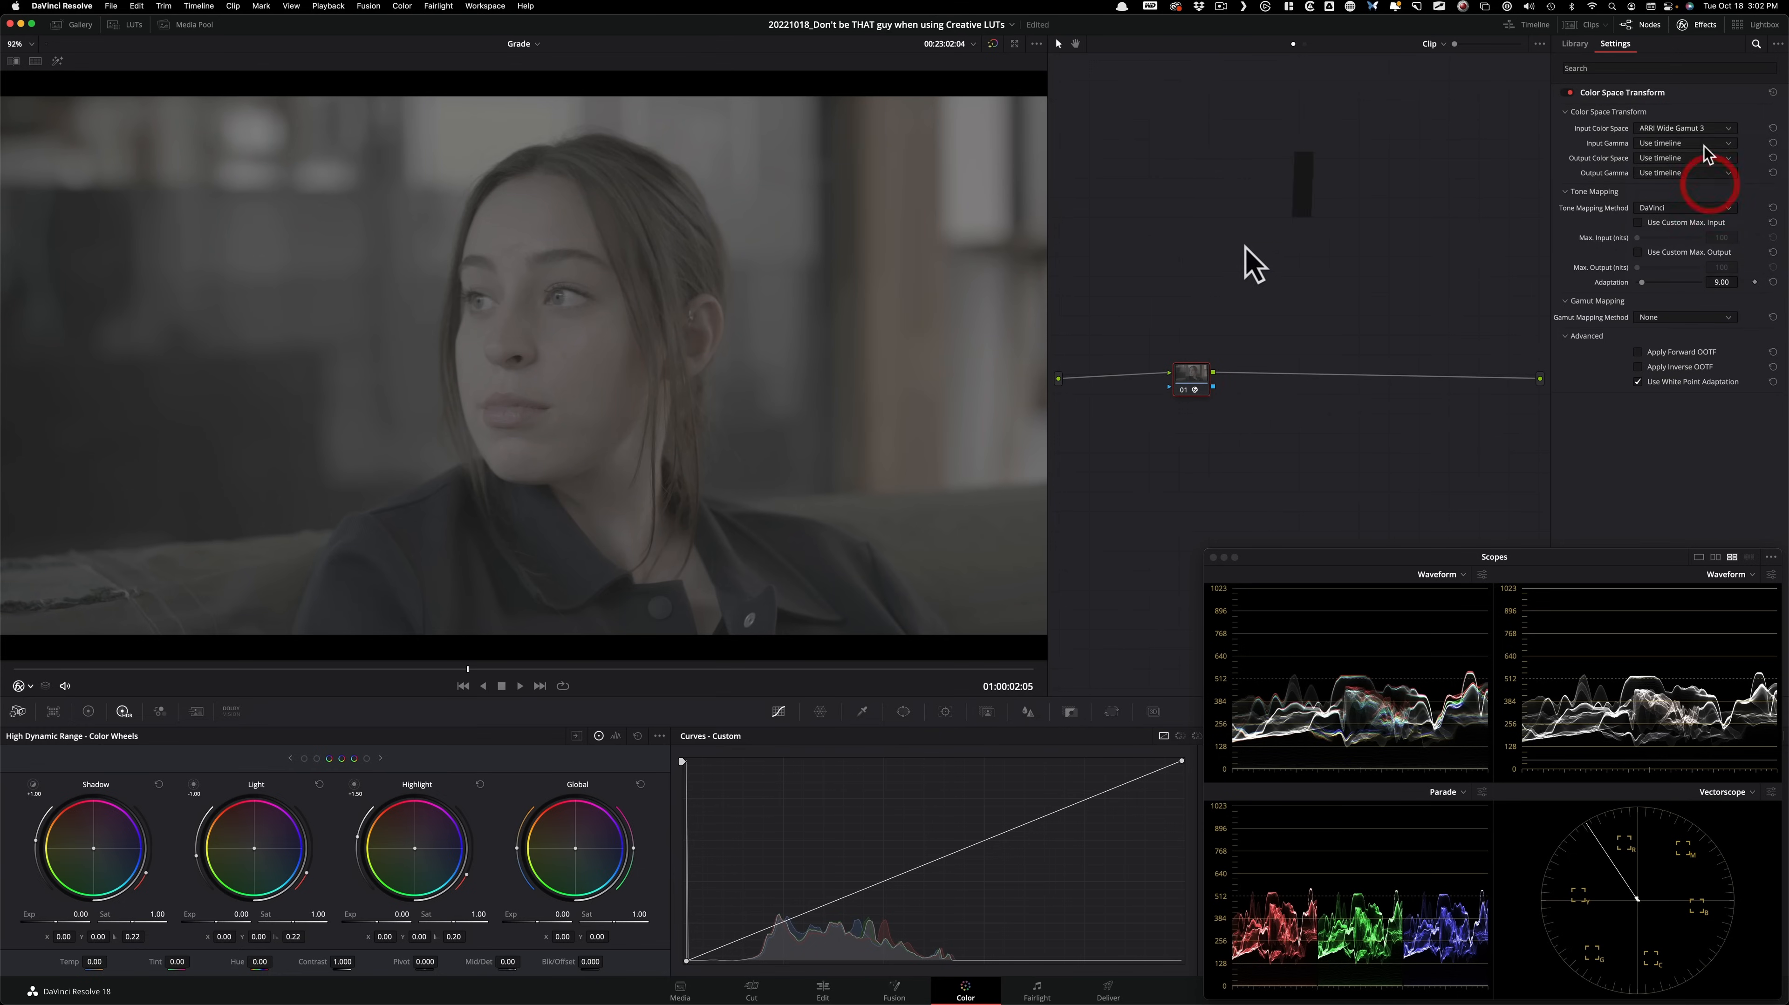
{"action": "left_click", "coordinate": [1705, 143]}
{"action": "left_click", "coordinate": [1662, 211]}
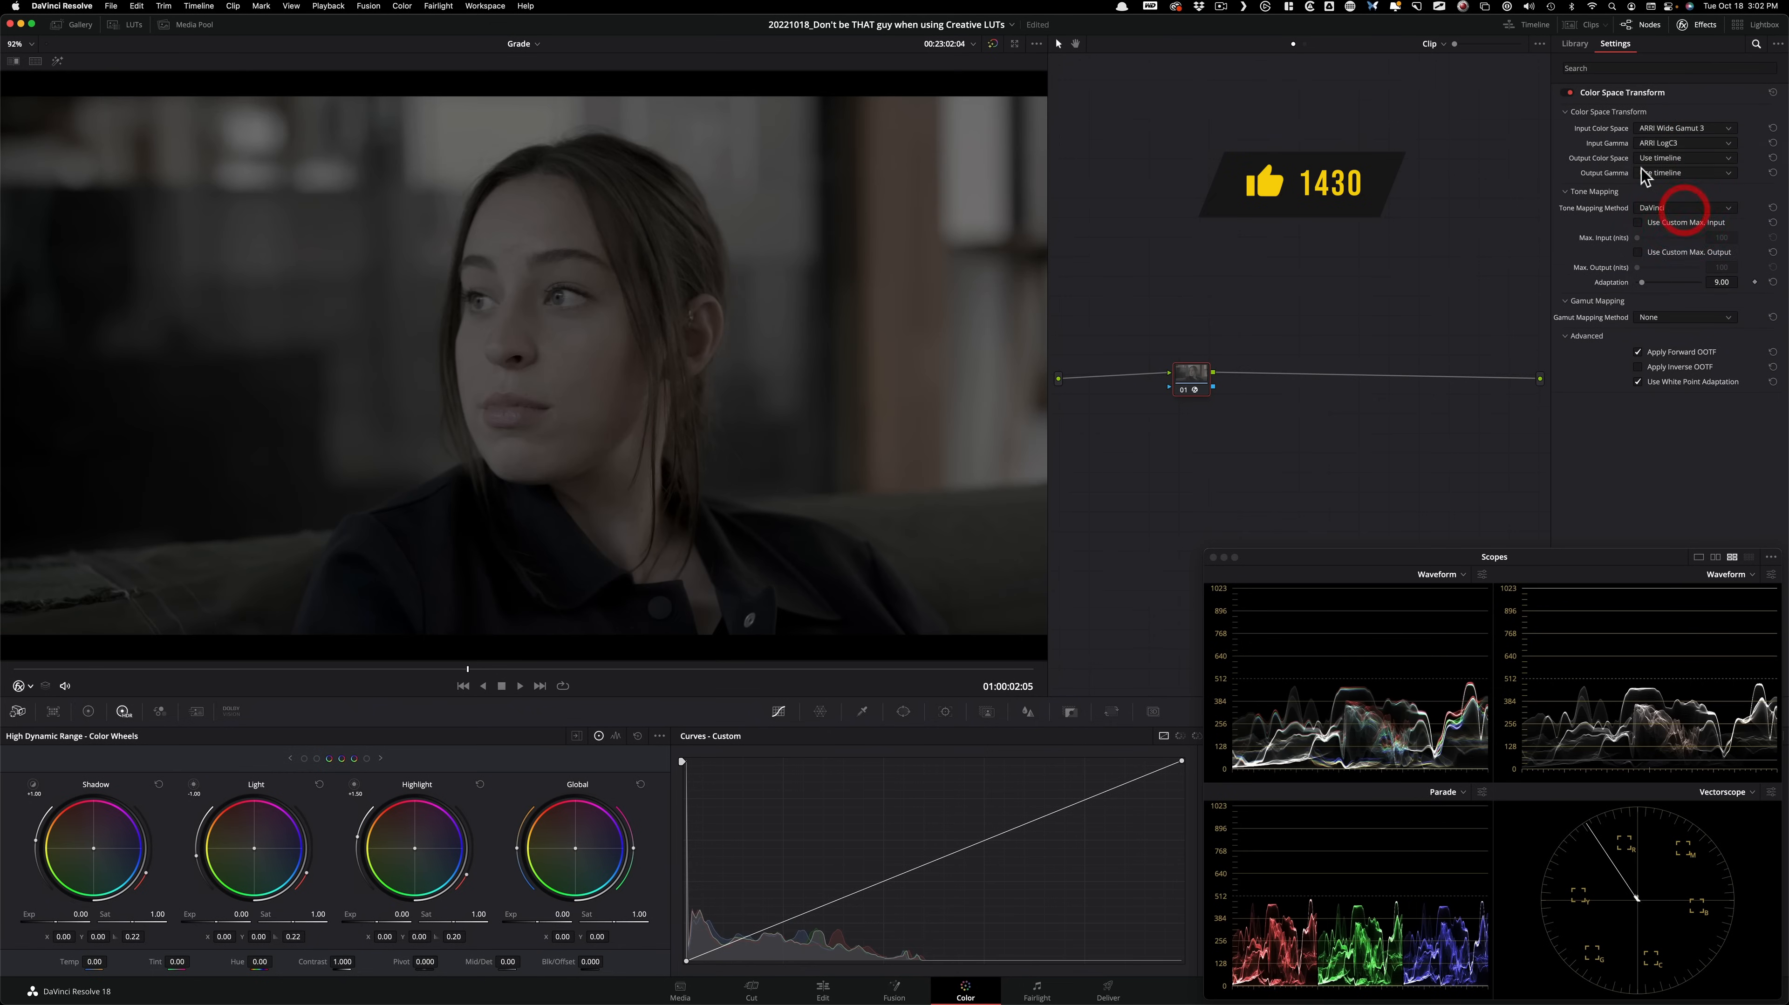
{"action": "left_click", "coordinate": [1687, 159]}
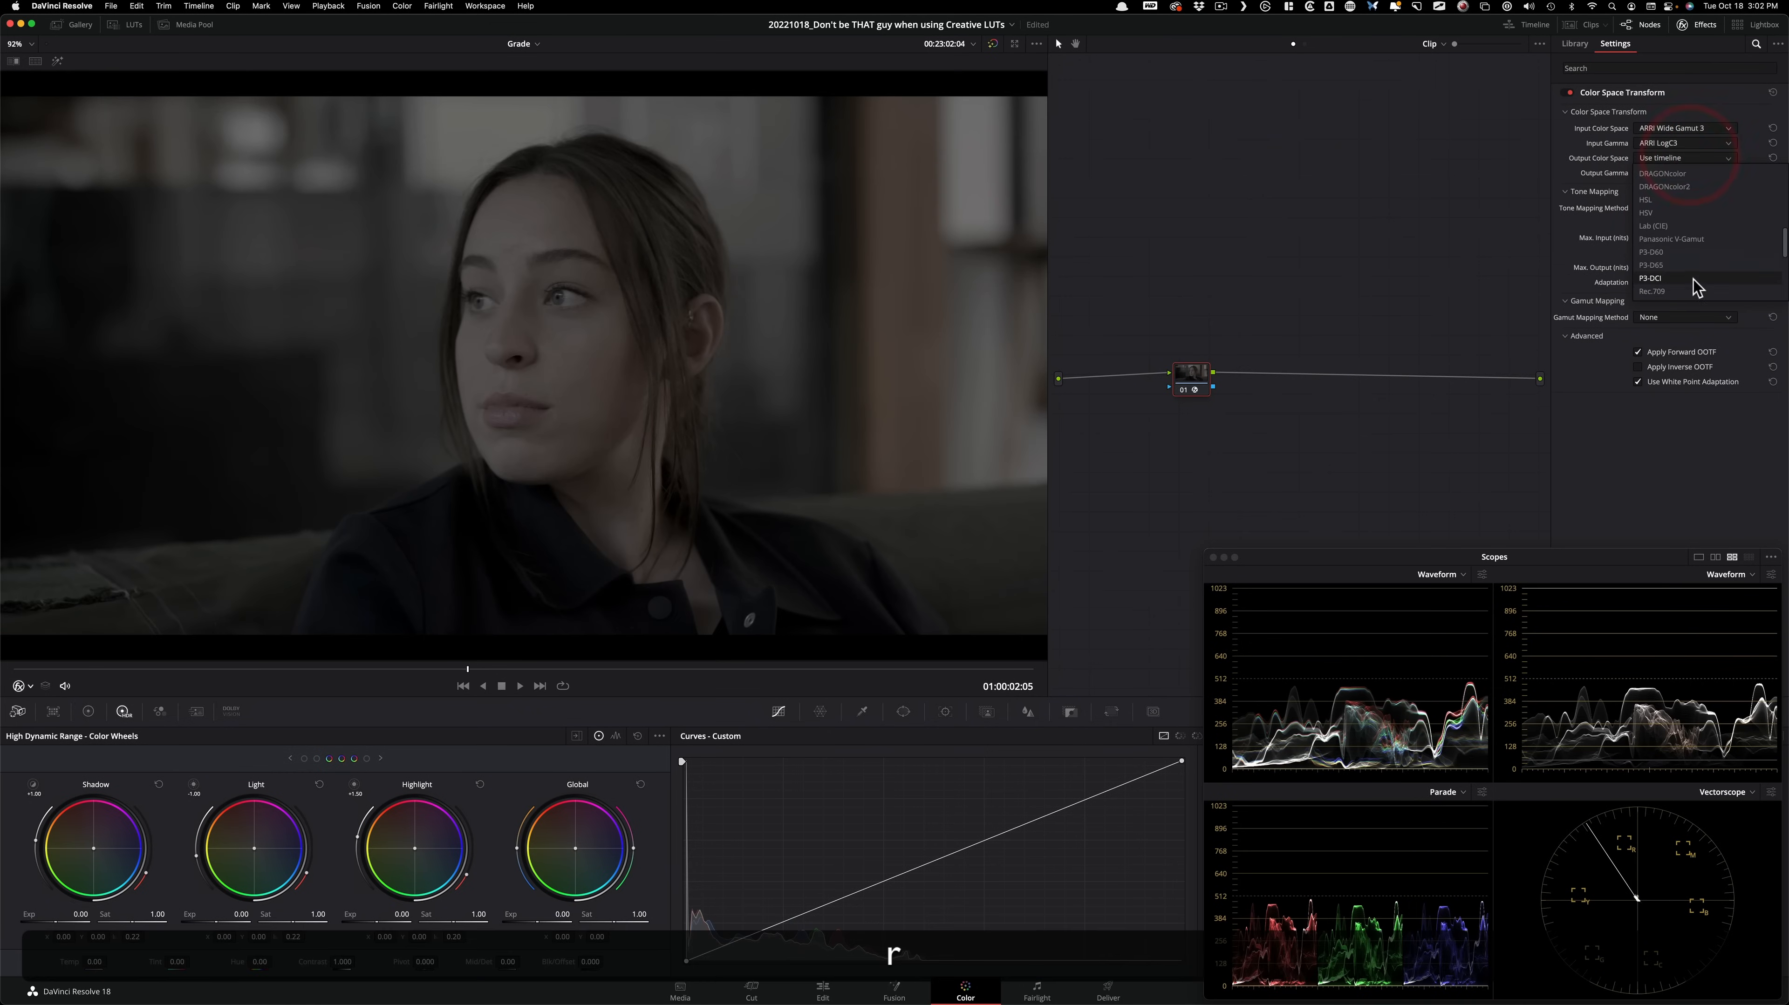
{"action": "left_click", "coordinate": [1655, 291]}
{"action": "left_click", "coordinate": [1688, 173]}
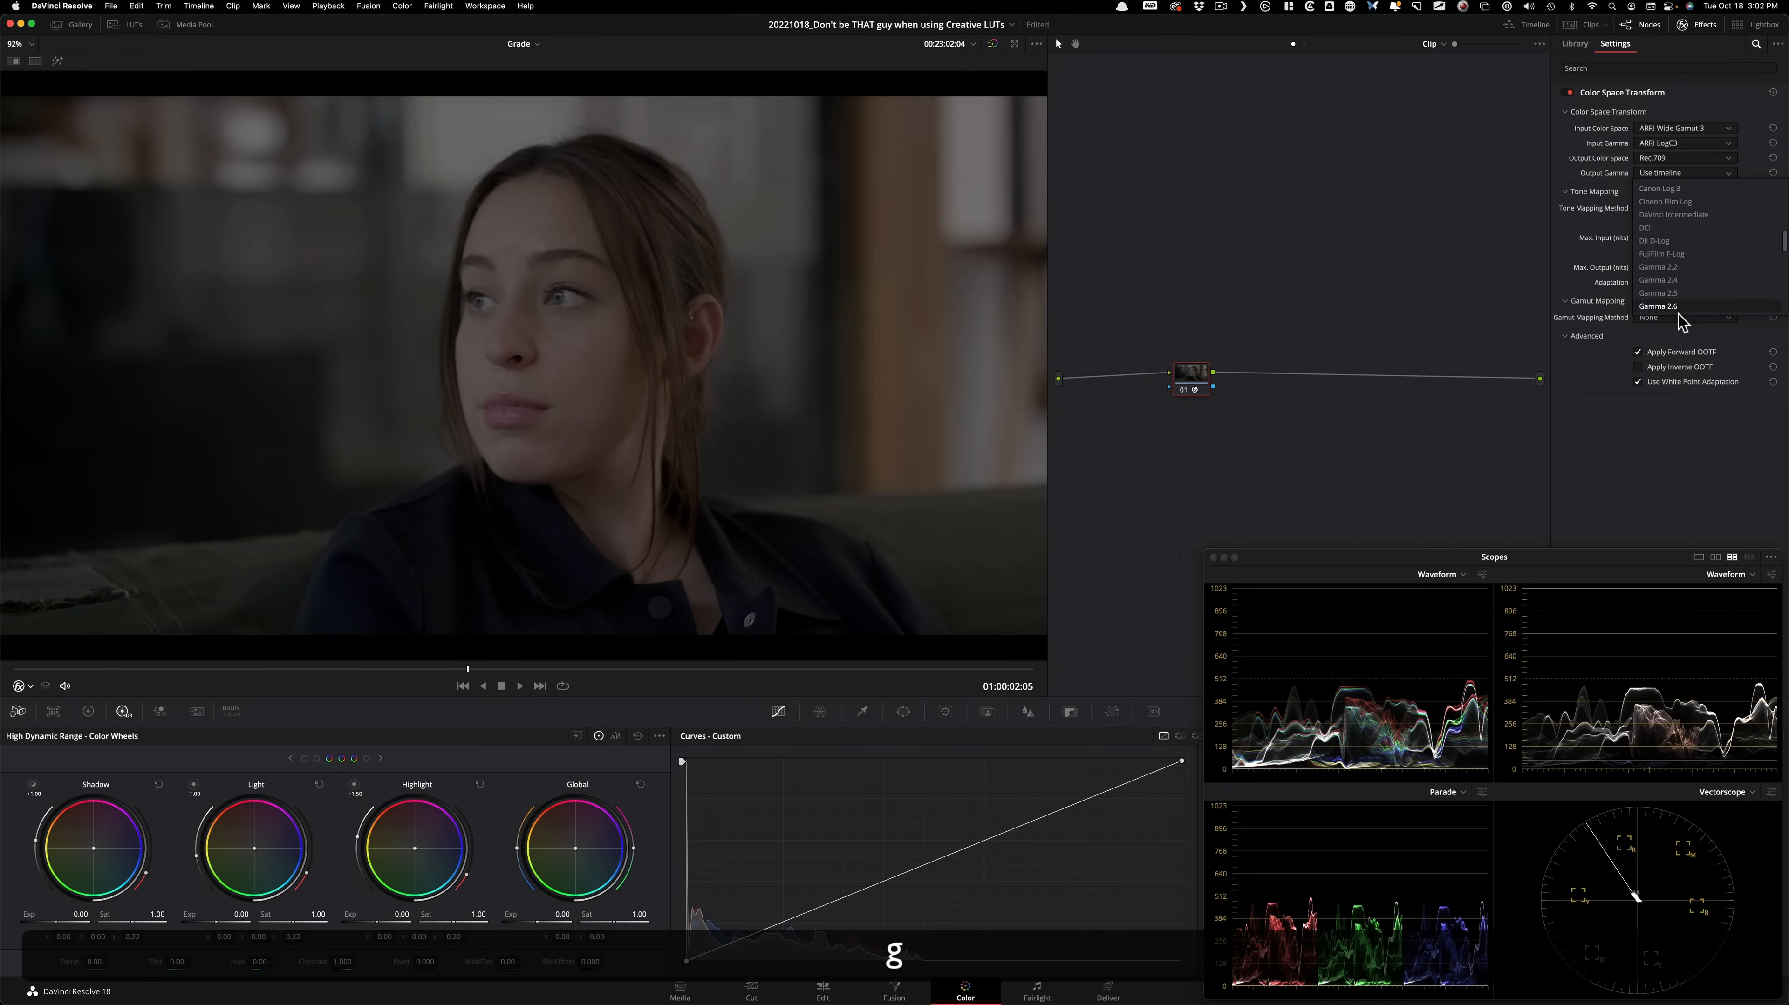
{"action": "left_click", "coordinate": [1697, 189]}
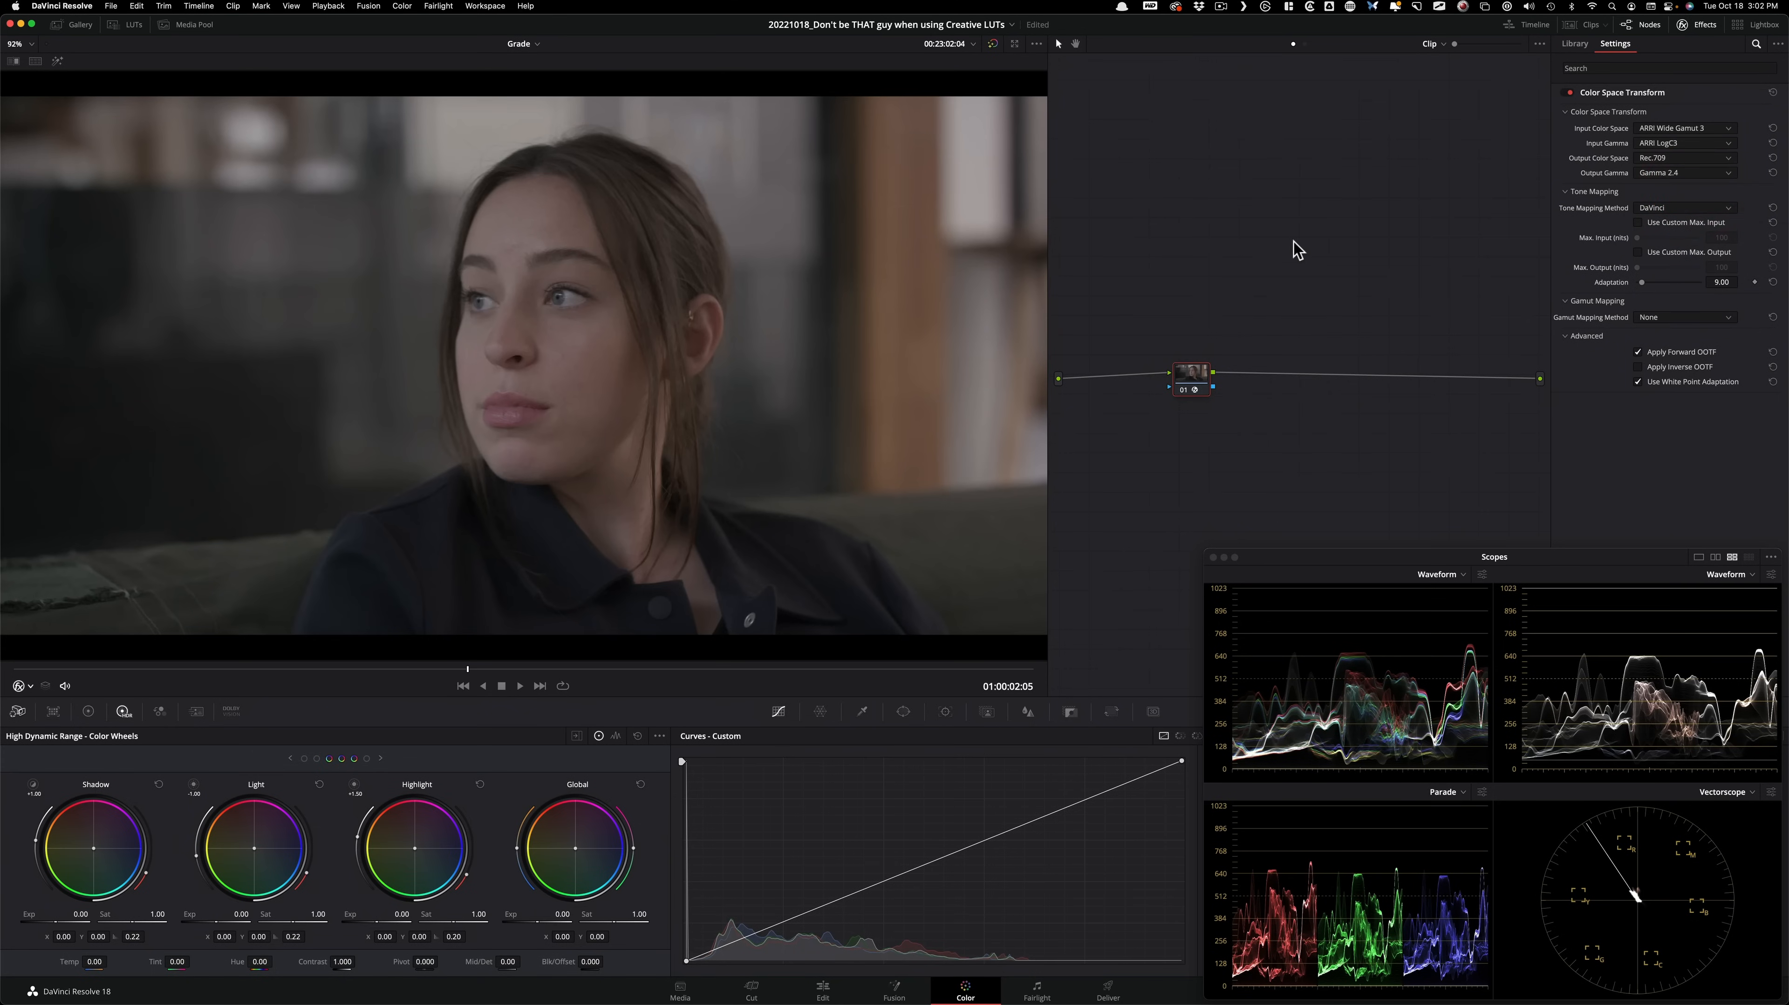
Add a new color grading version to the clip and reset all grades and nodes in it.
{"action": "right_click", "coordinate": [762, 223]}
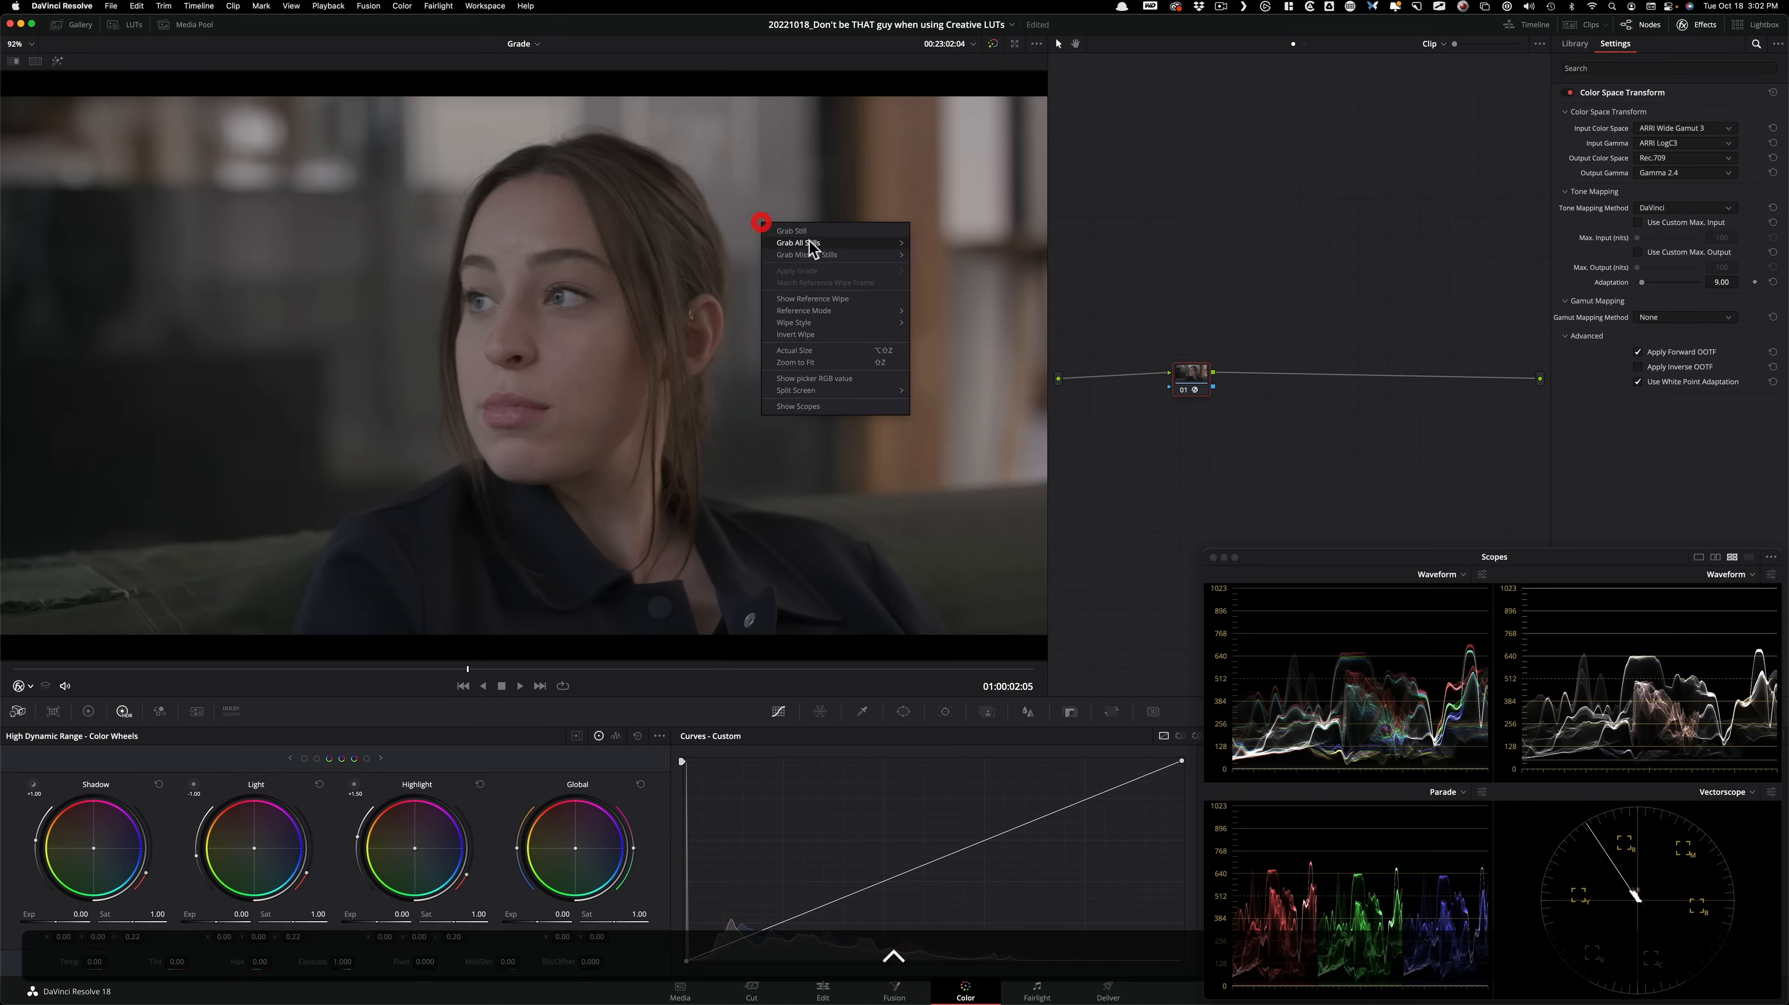
{"action": "left_click", "coordinate": [1236, 256]}
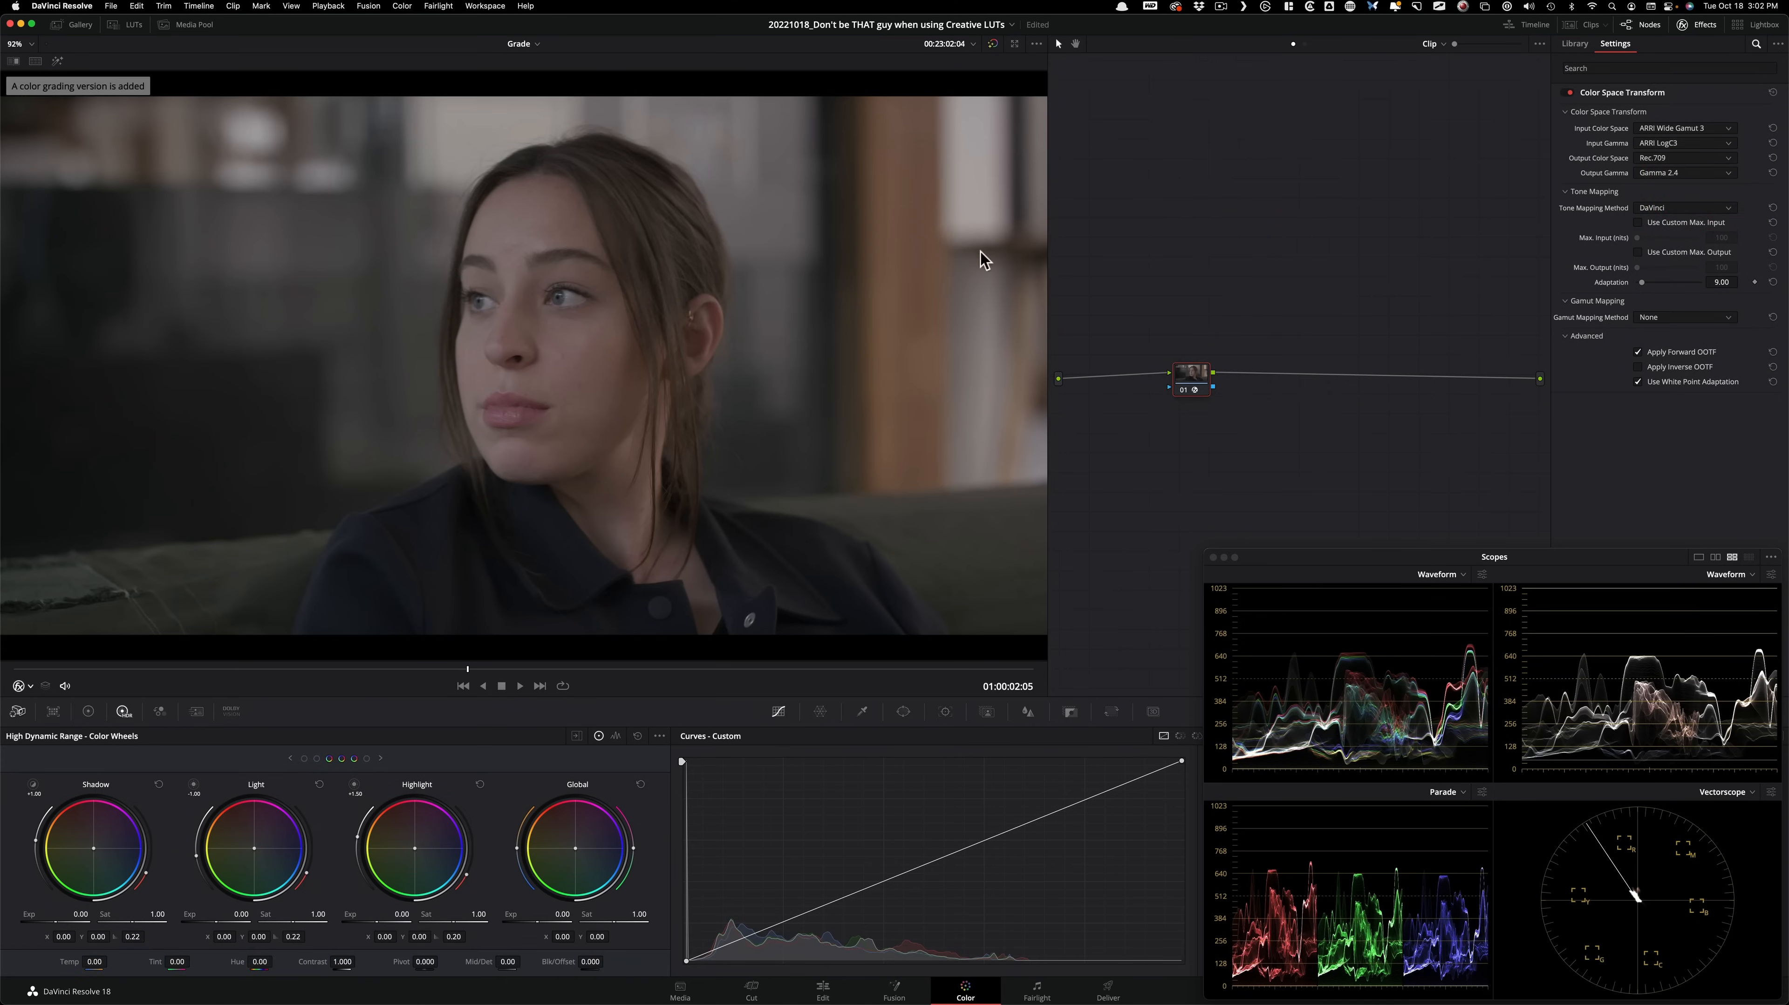
{"action": "right_click", "coordinate": [1309, 287]}
{"action": "left_click", "coordinate": [1377, 292]}
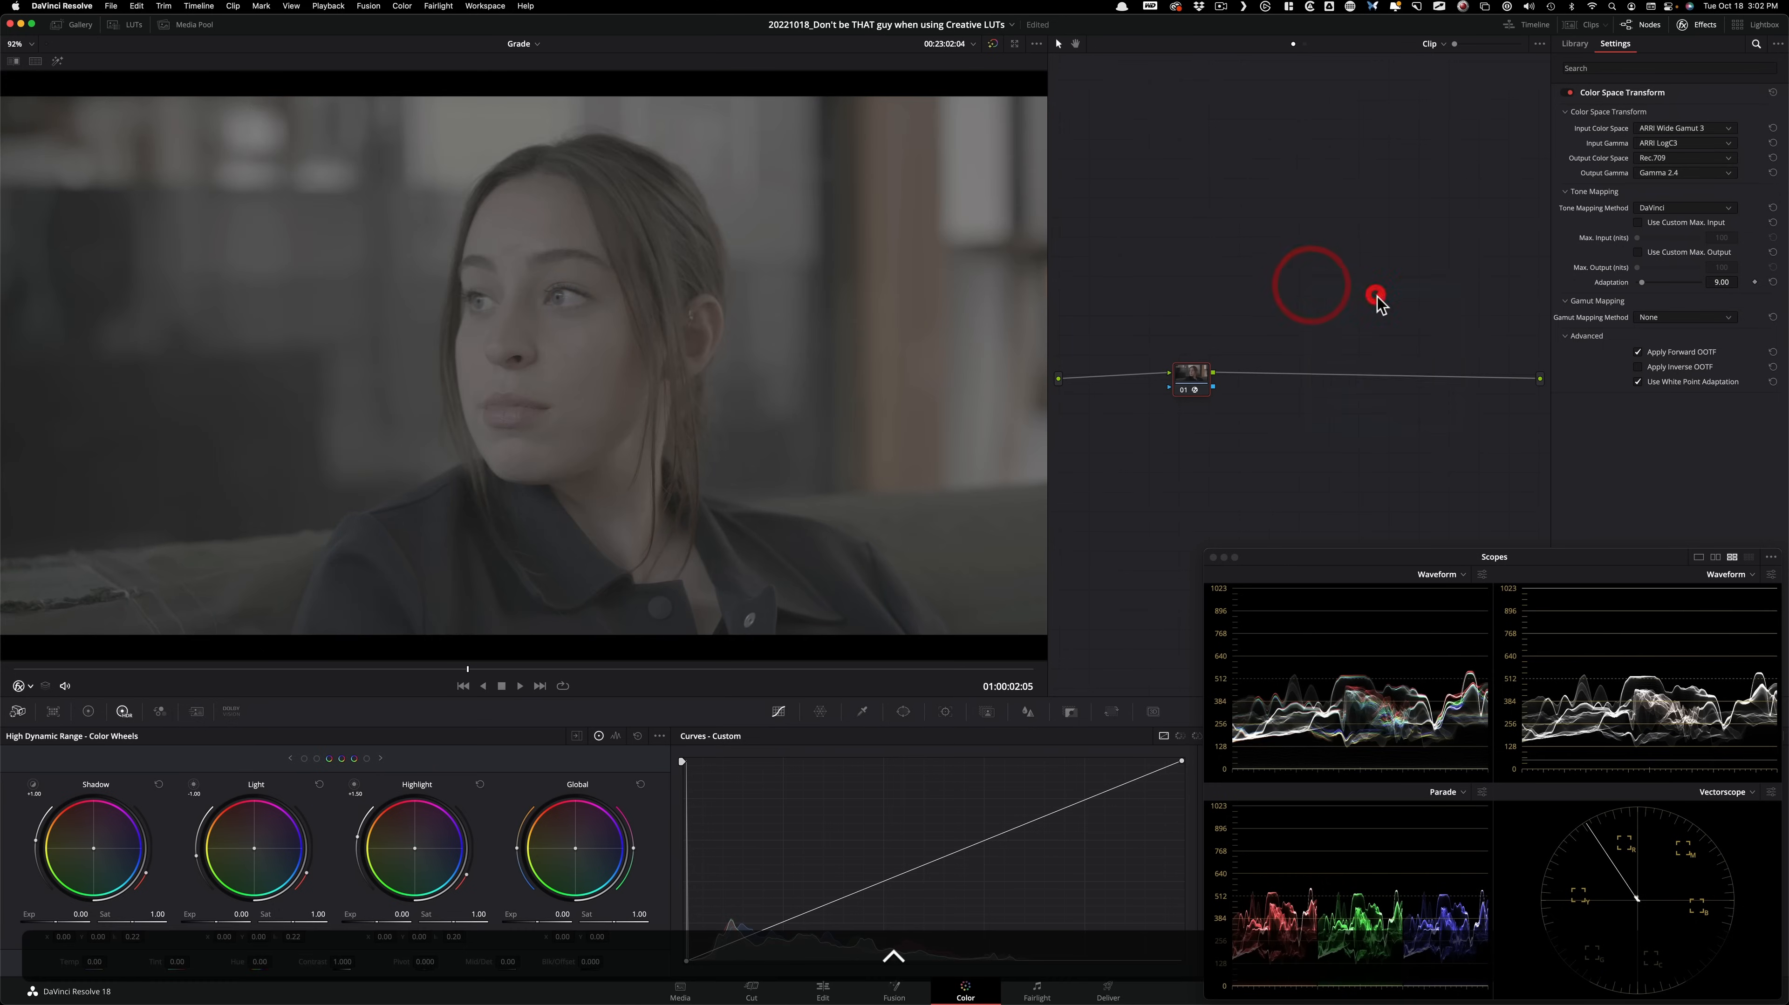
Compare the converted Version 1 with the reset Version 2 by alternating between them, ending on Version 2.
{"action": "key", "text": "super+b"}
{"action": "key", "text": "super+d"}
{"action": "key", "text": "super+d"}
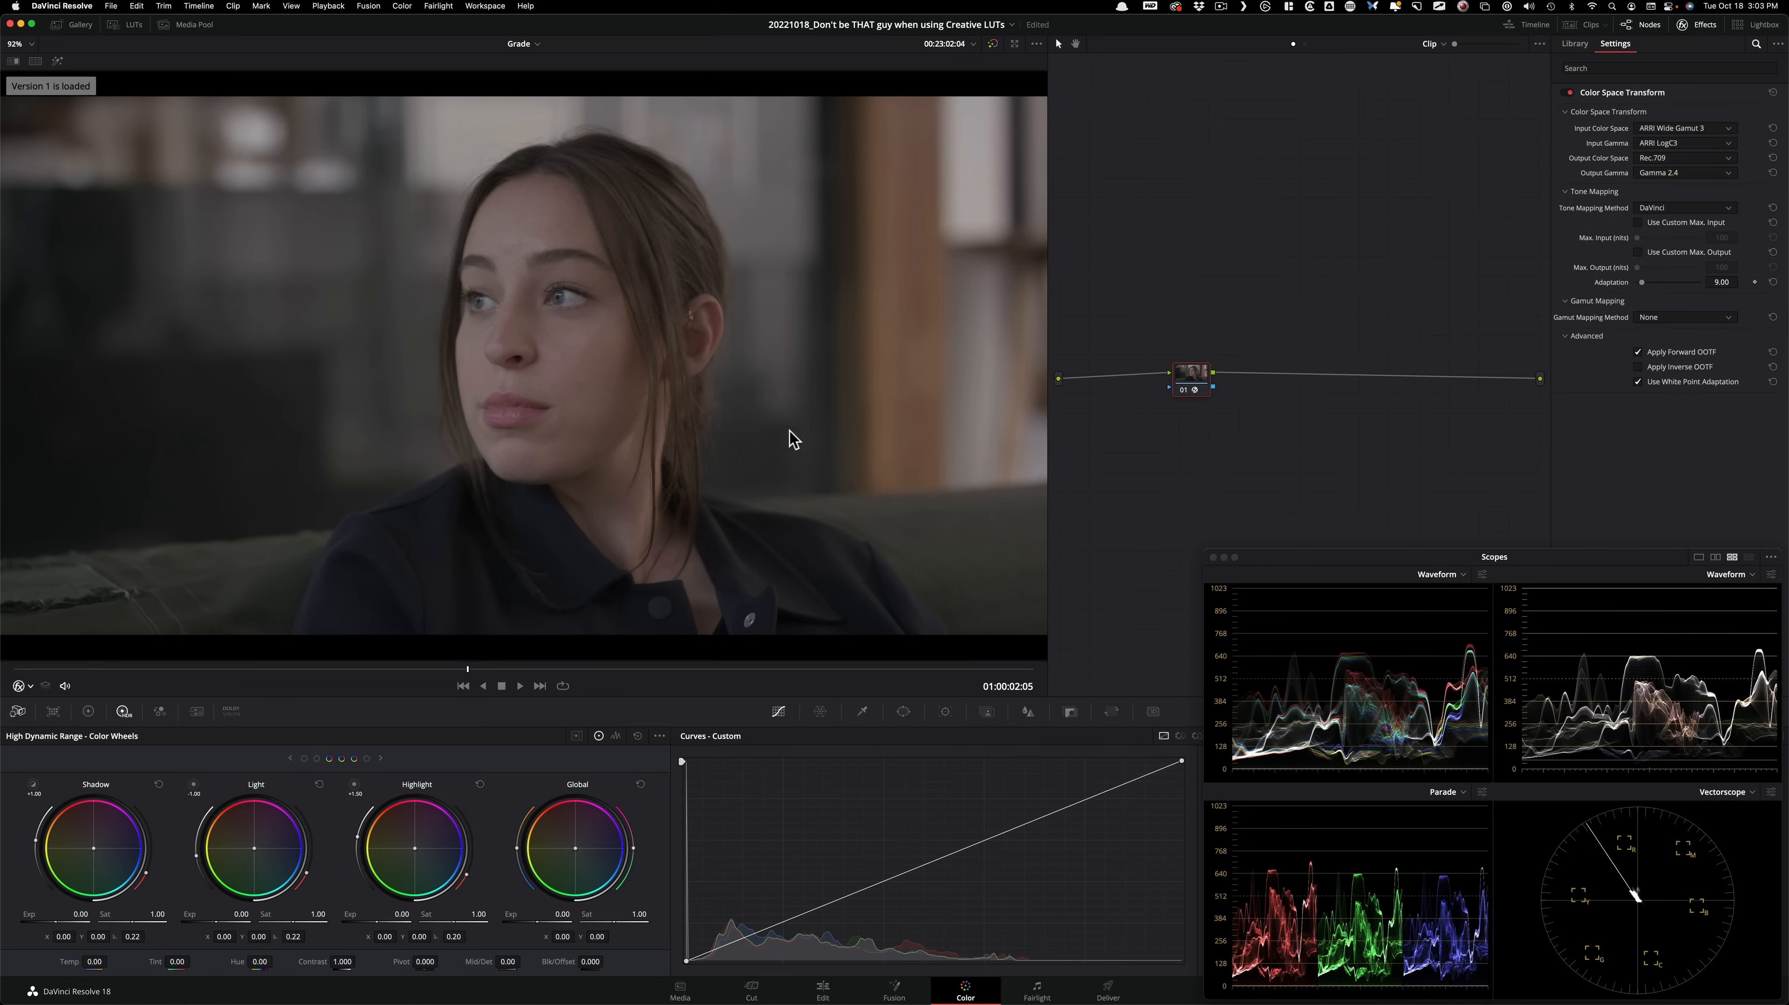
{"action": "key", "text": "super+n"}
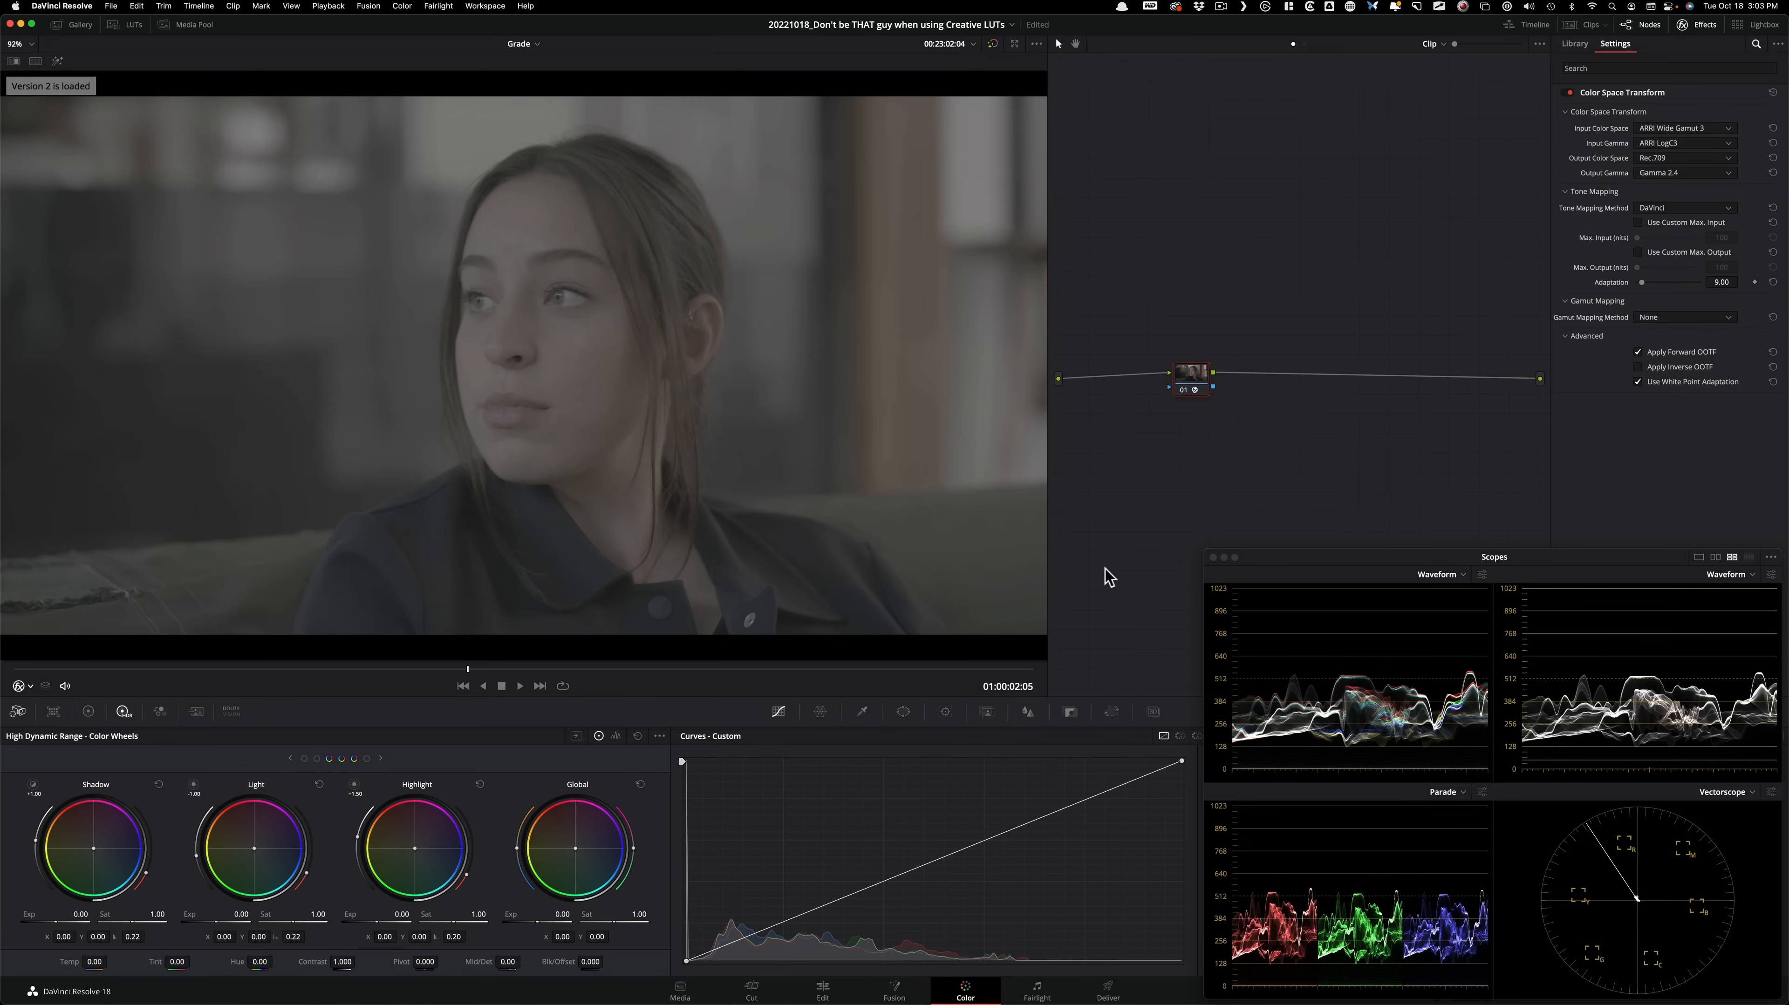
{"action": "key", "text": "super+b"}
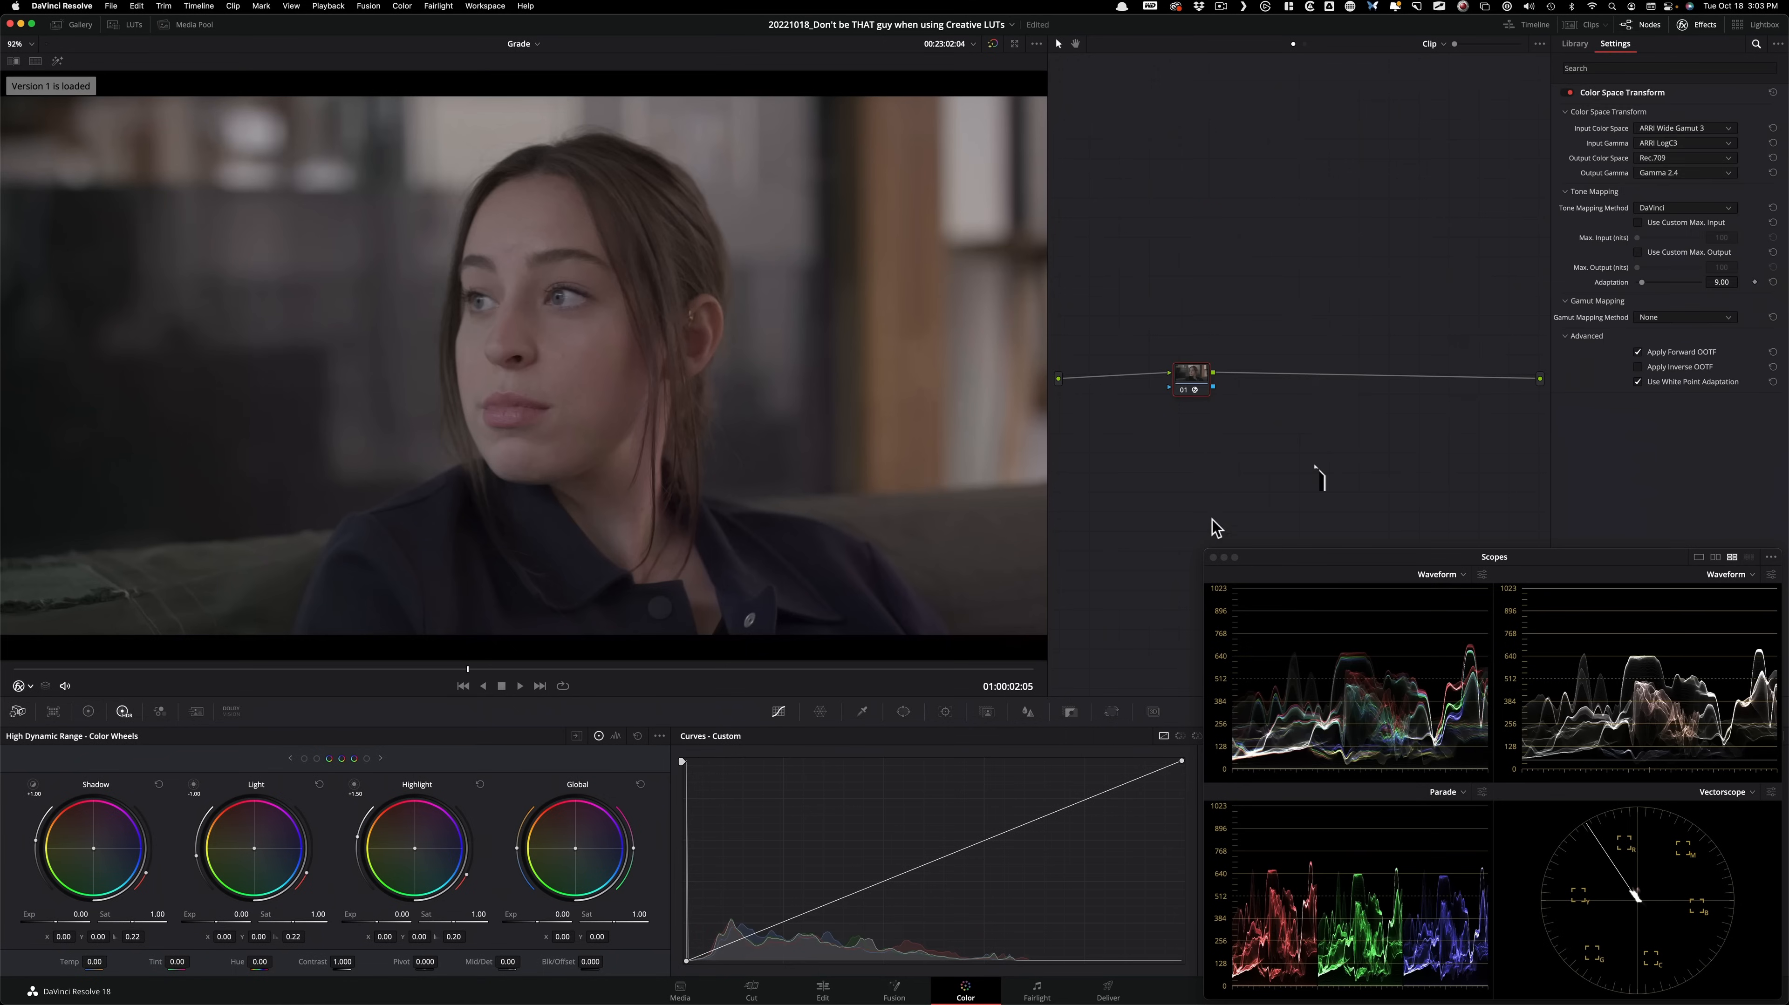
{"action": "key", "text": "super+n"}
{"action": "key", "text": "super+b"}
{"action": "key", "text": "super+n"}
Move node 01 near the source and extend it into a chain of five serial nodes.
{"action": "left_click_drag", "start_coordinate": [1155, 222], "coordinate": [1148, 392]}
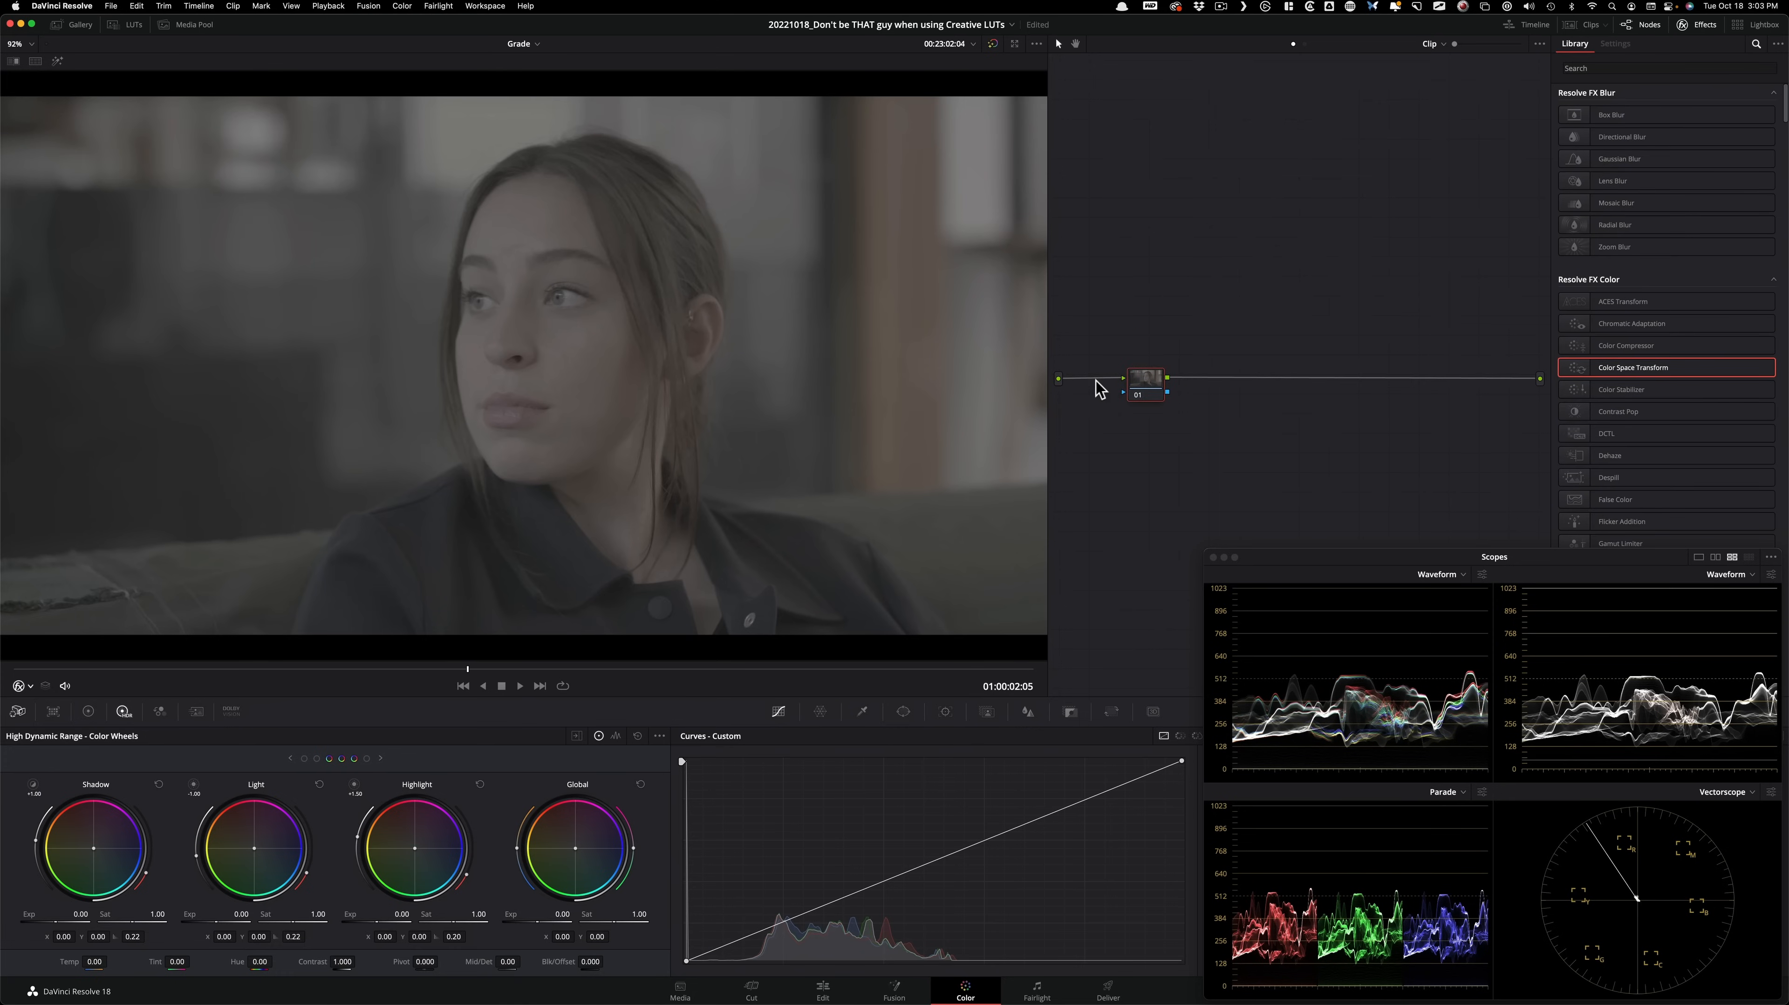
{"action": "key", "text": "alt+s"}
{"action": "key", "text": "alt+s"}
{"action": "key", "text": "alt+s"}
{"action": "key", "text": "alt+s"}
{"action": "key", "text": "alt+s"}
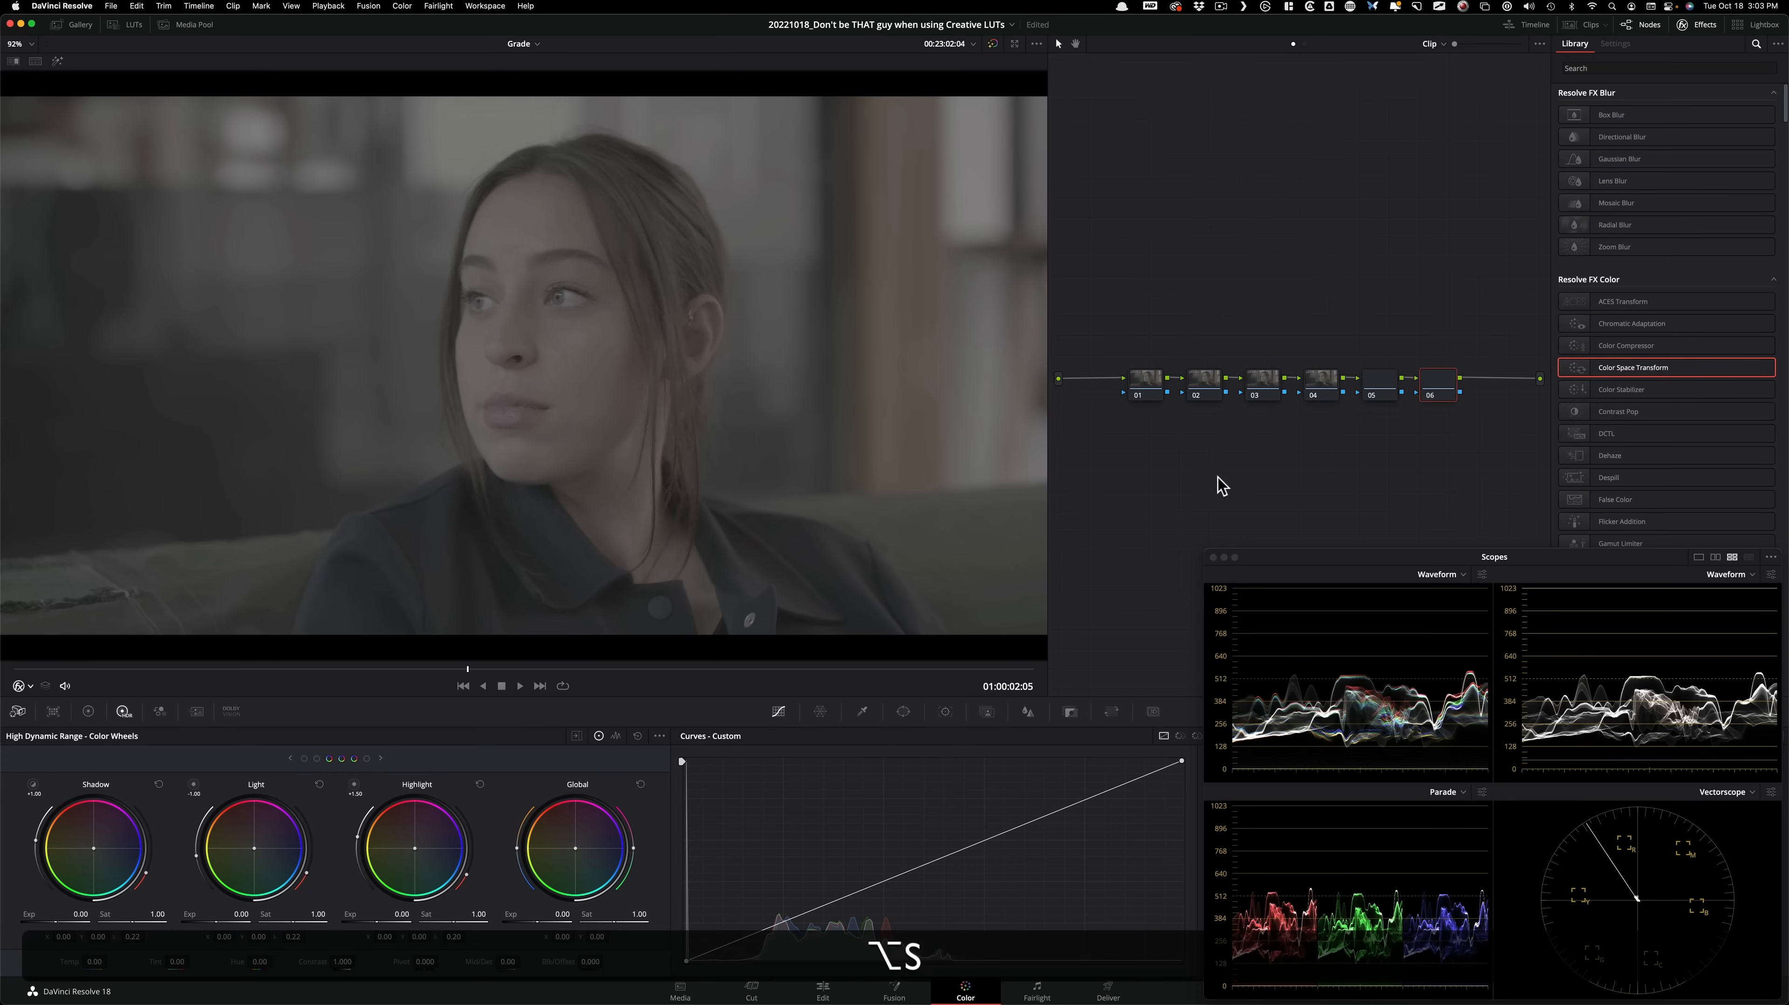
{"action": "key", "text": "super+z"}
{"action": "left_click", "coordinate": [1320, 385]}
Add a Color Space Transform to node 01 with input color space ARRI Wide Gamut 3 and input gamma ARRI LogC3.
{"action": "left_click", "coordinate": [1146, 382]}
{"action": "left_click_drag", "start_coordinate": [1138, 385], "coordinate": [1121, 381]}
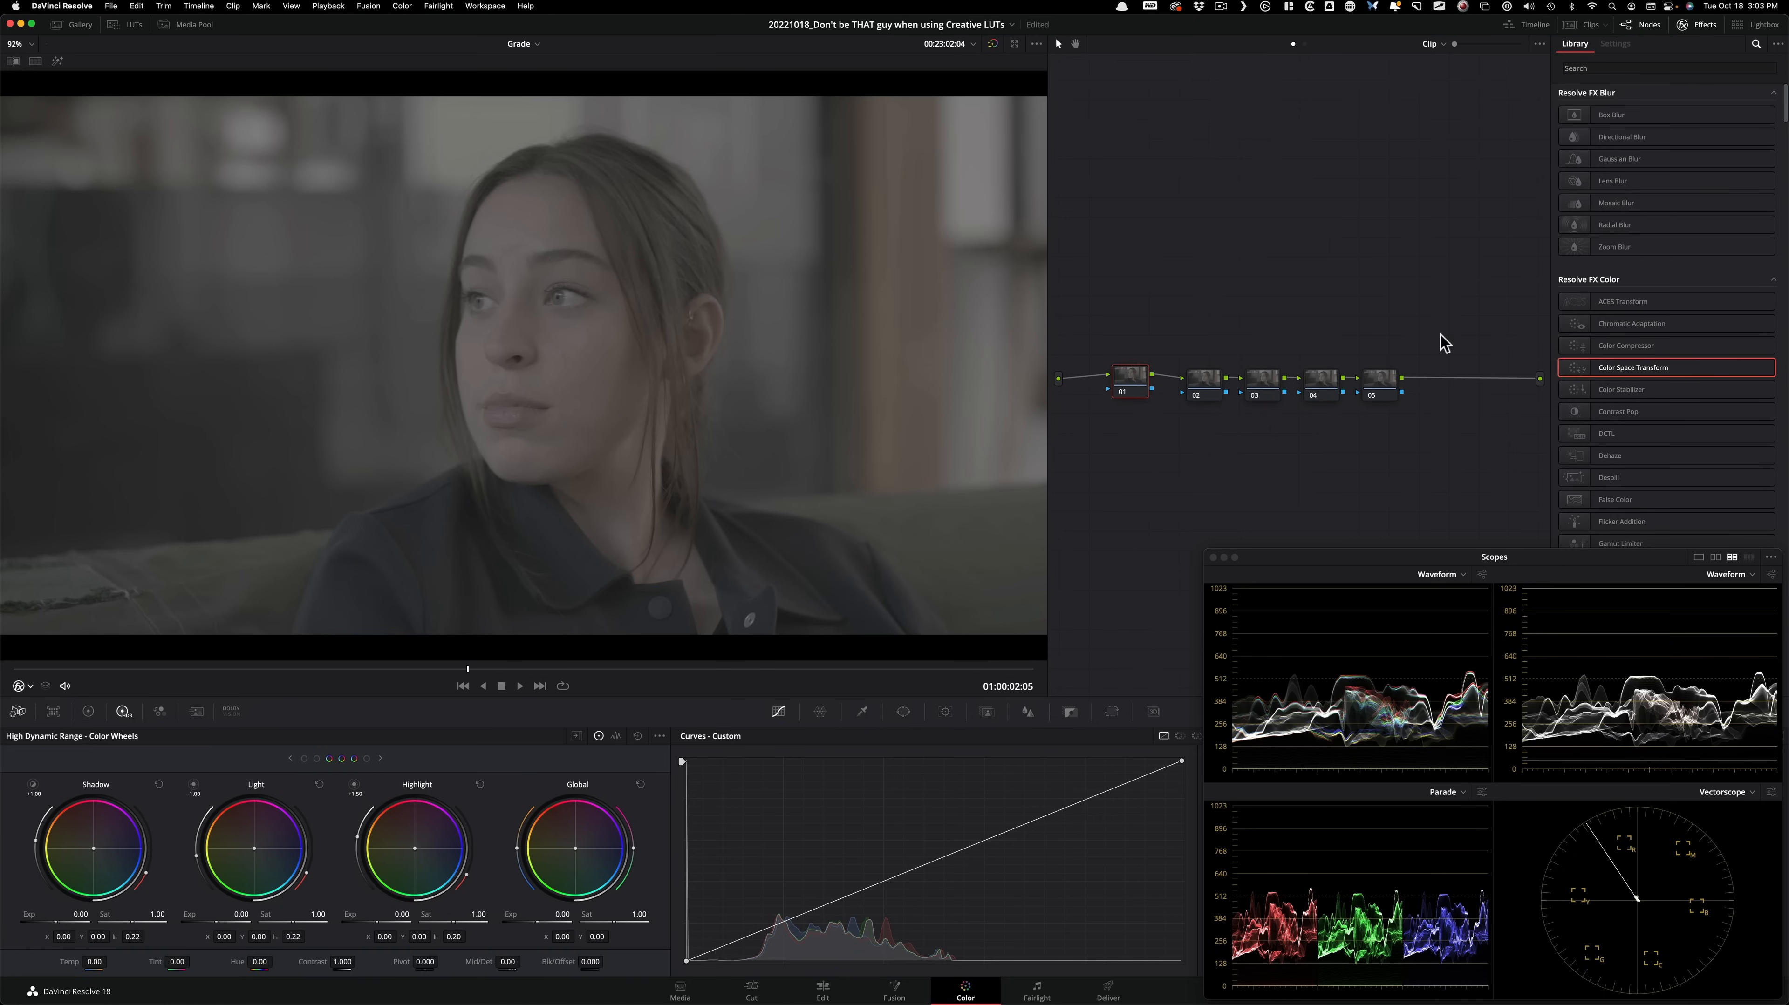
{"action": "left_click_drag", "start_coordinate": [1632, 372], "coordinate": [1131, 386]}
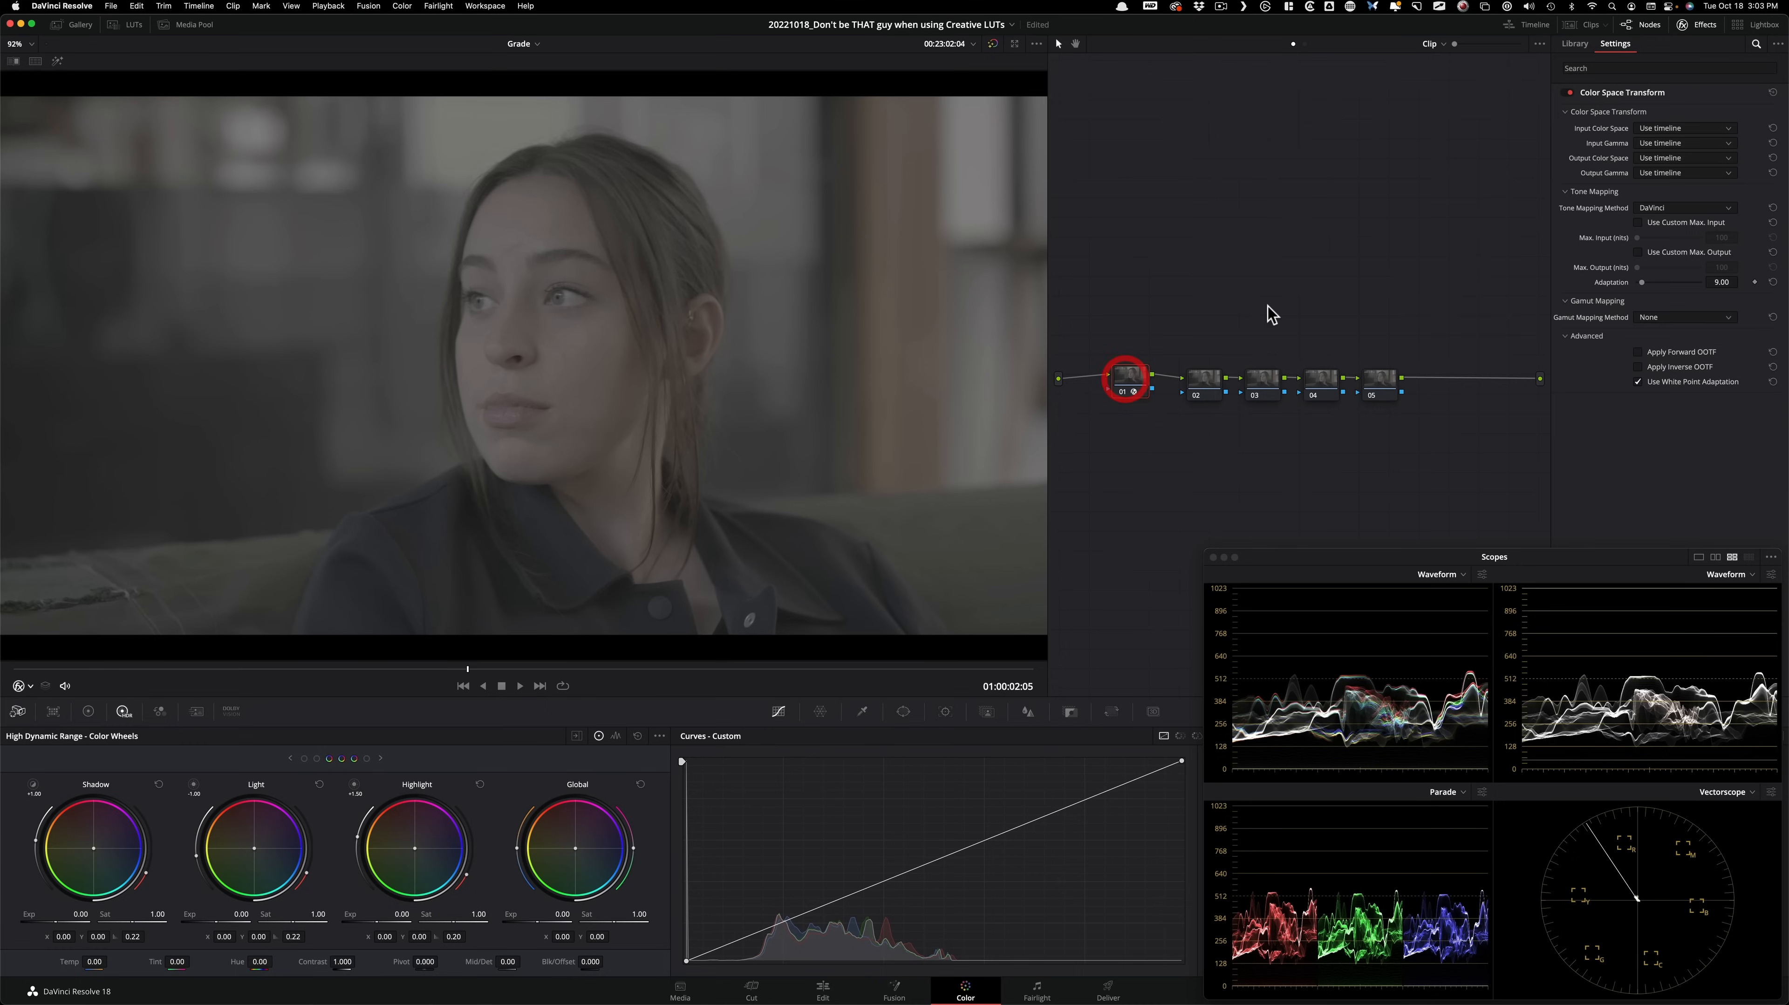
{"action": "left_click", "coordinate": [1678, 128]}
{"action": "left_click", "coordinate": [1700, 185]}
{"action": "left_click", "coordinate": [1696, 143]}
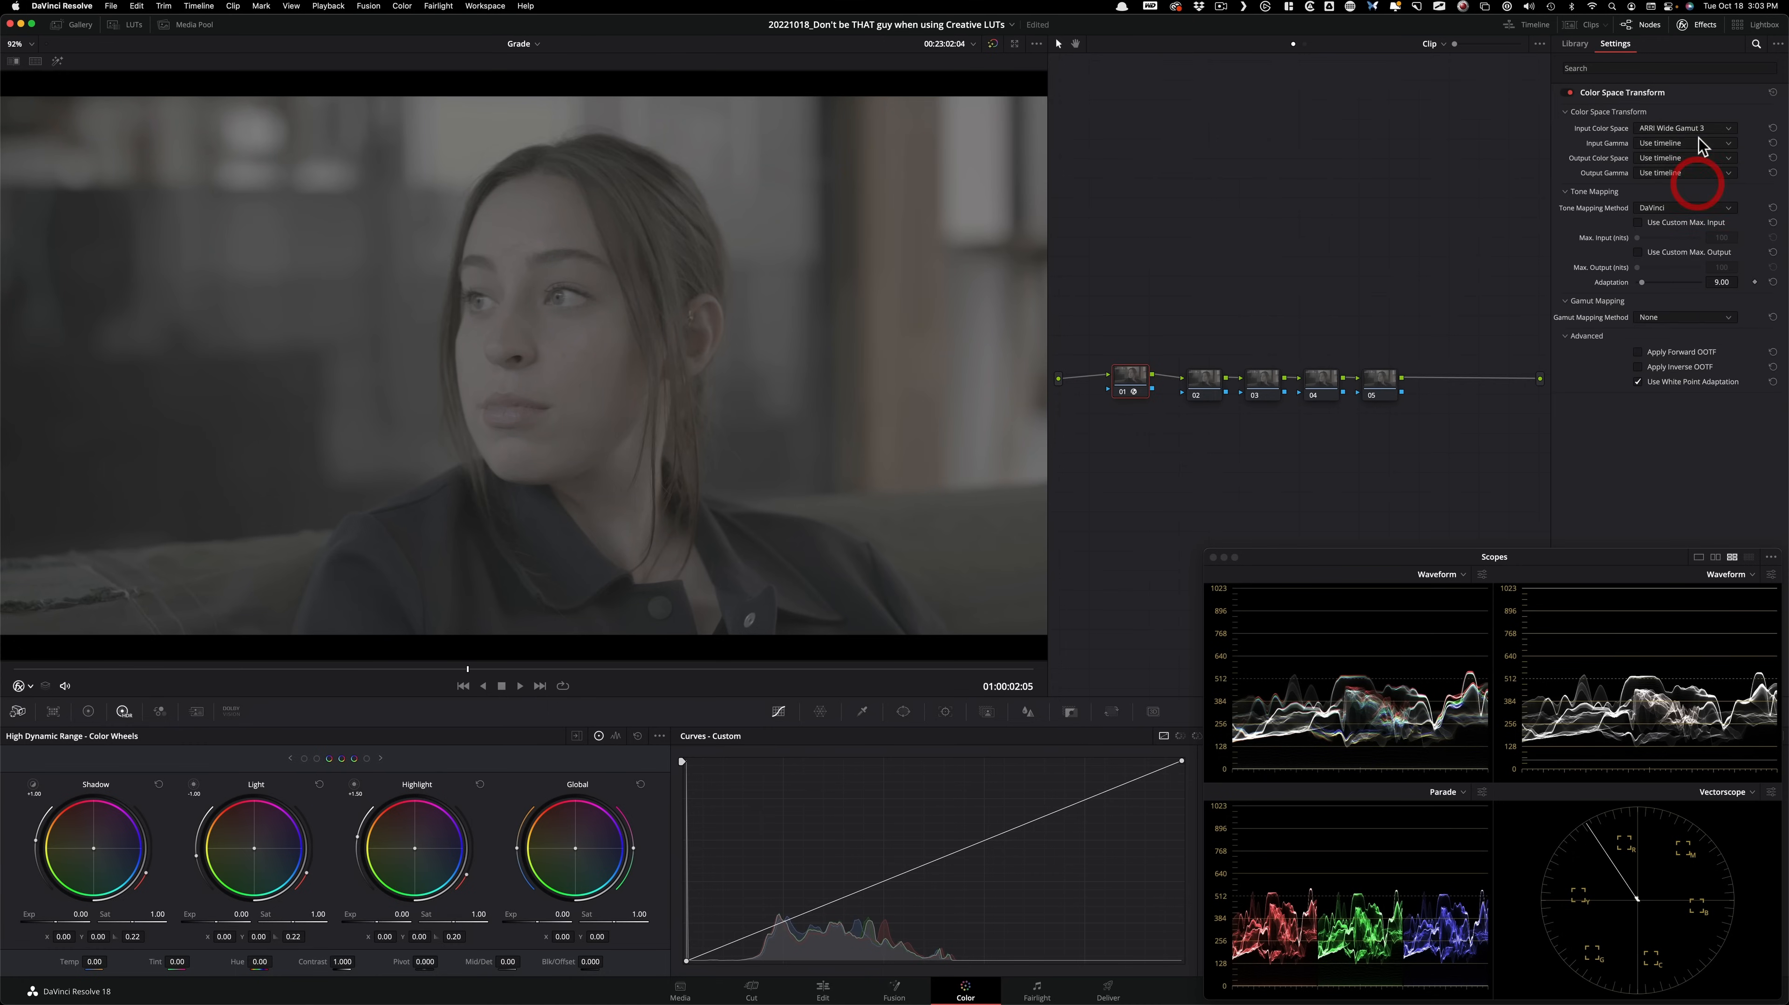
{"action": "left_click", "coordinate": [1669, 211]}
Set node 01's output color space to DaVinci Wide Gamut and its output gamma to DaVinci Intermediate.
{"action": "left_click", "coordinate": [1688, 158]}
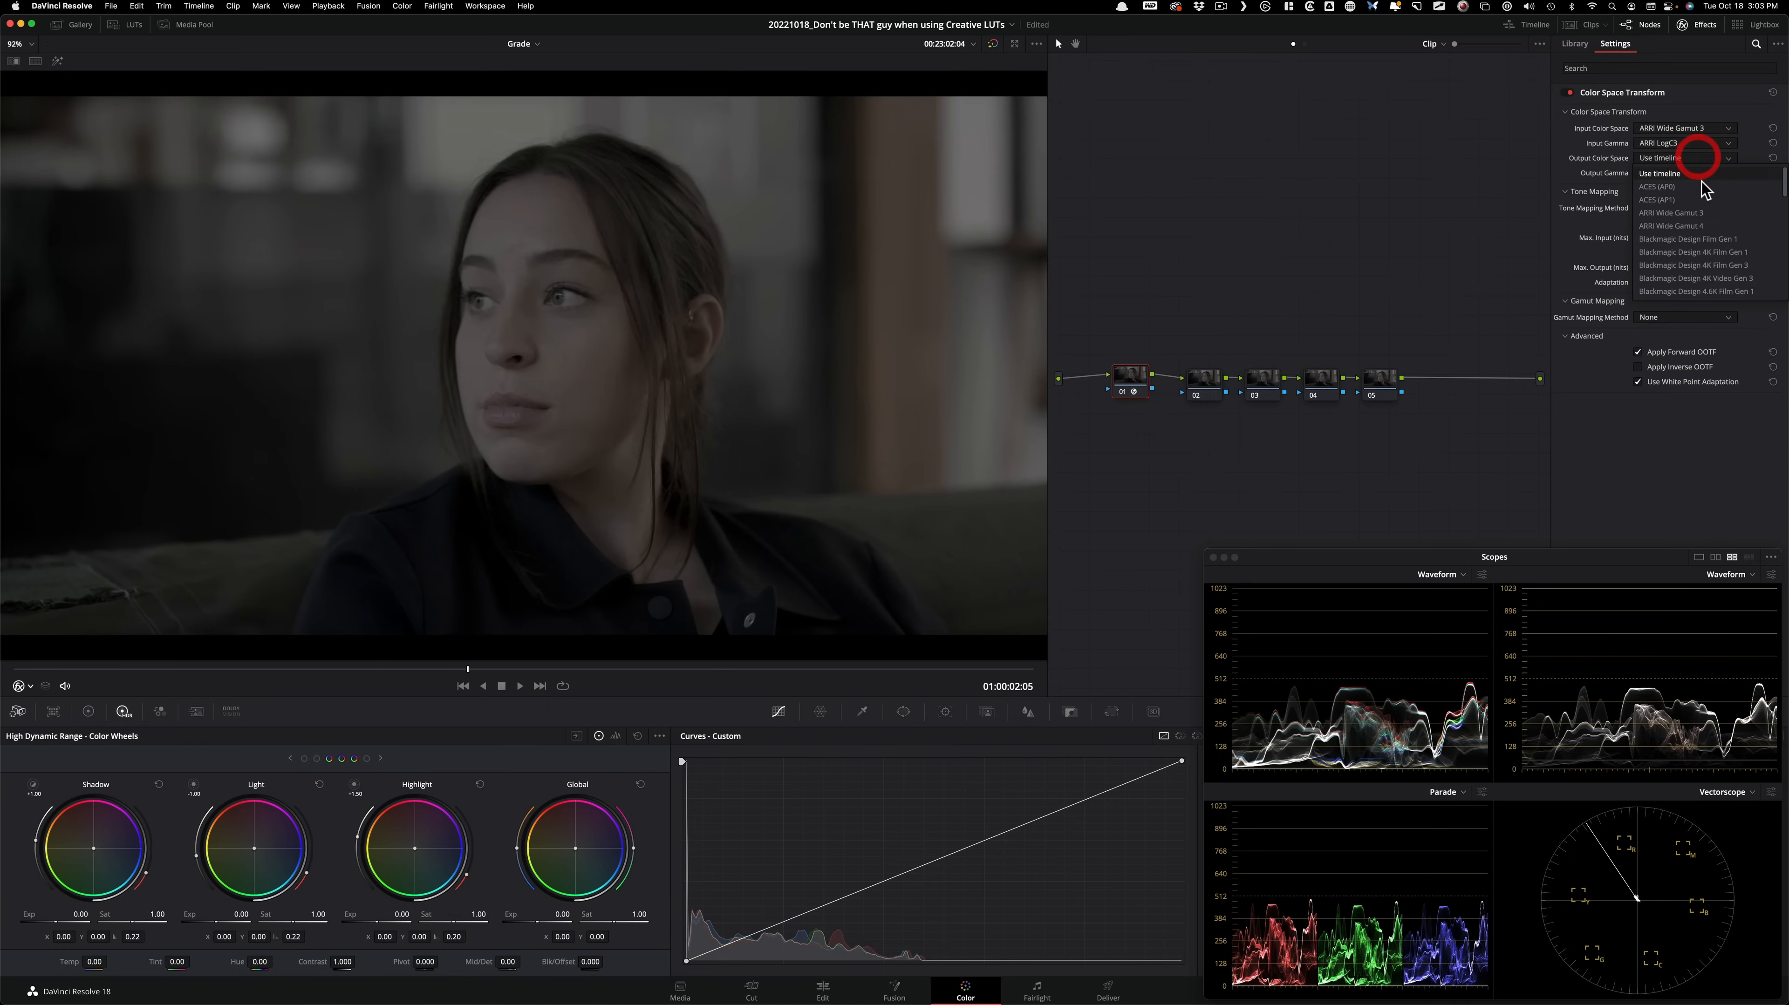
{"action": "key", "text": "d"}
{"action": "left_click", "coordinate": [1673, 291]}
{"action": "left_click", "coordinate": [1685, 173]}
{"action": "key", "text": "d"}
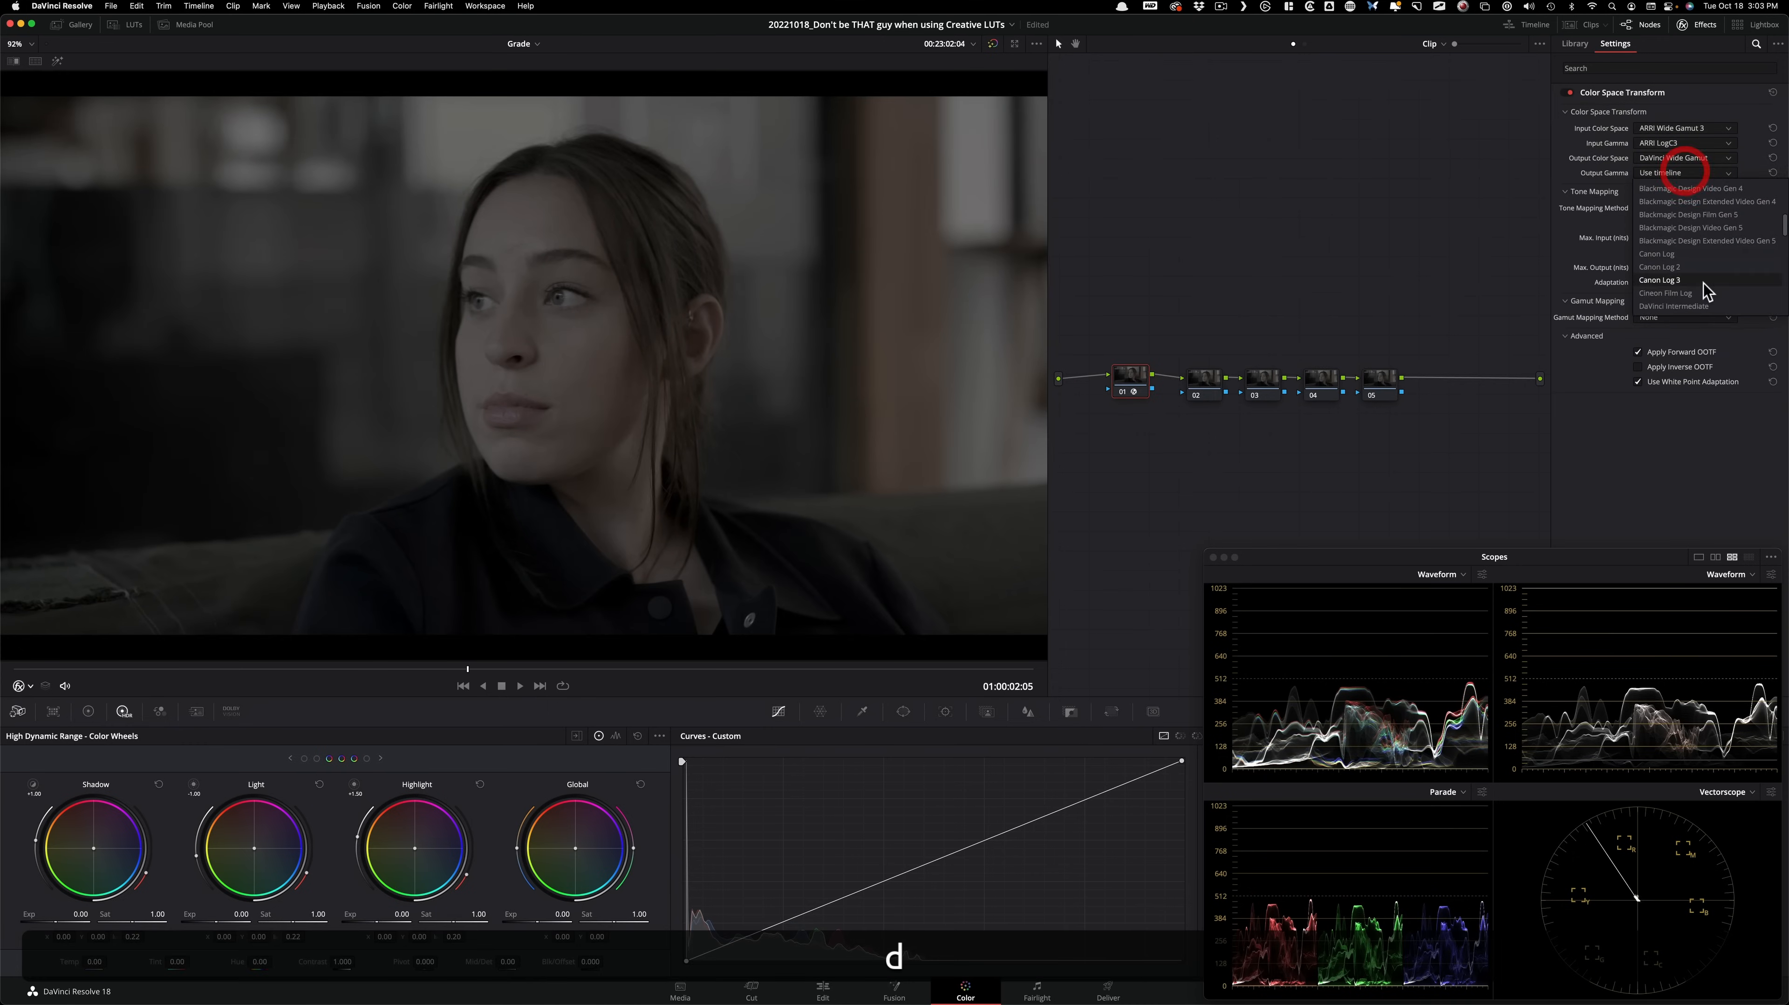
{"action": "left_click", "coordinate": [1696, 304]}
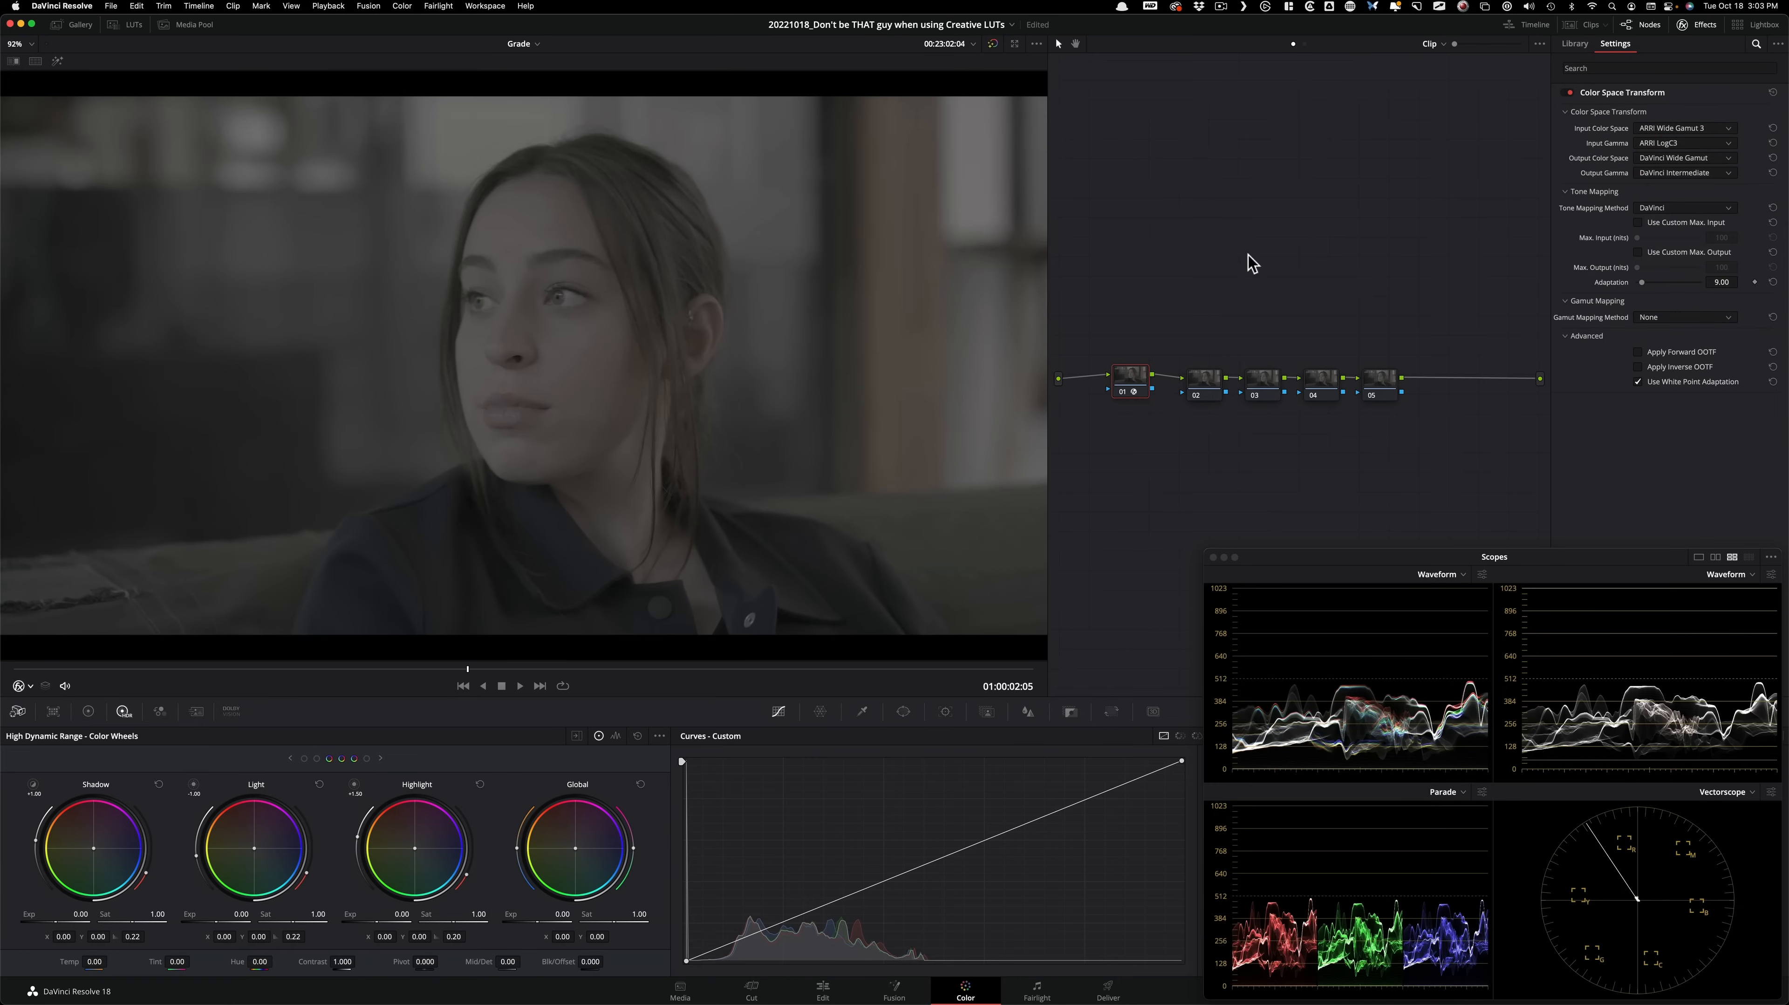
Tidy the node spacing and add a Color Space Transform to node 04 with DaVinci Wide Gamut and DaVinci Intermediate as input.
{"action": "left_click_drag", "start_coordinate": [1188, 380], "coordinate": [1132, 381]}
{"action": "left_click", "coordinate": [1325, 384]}
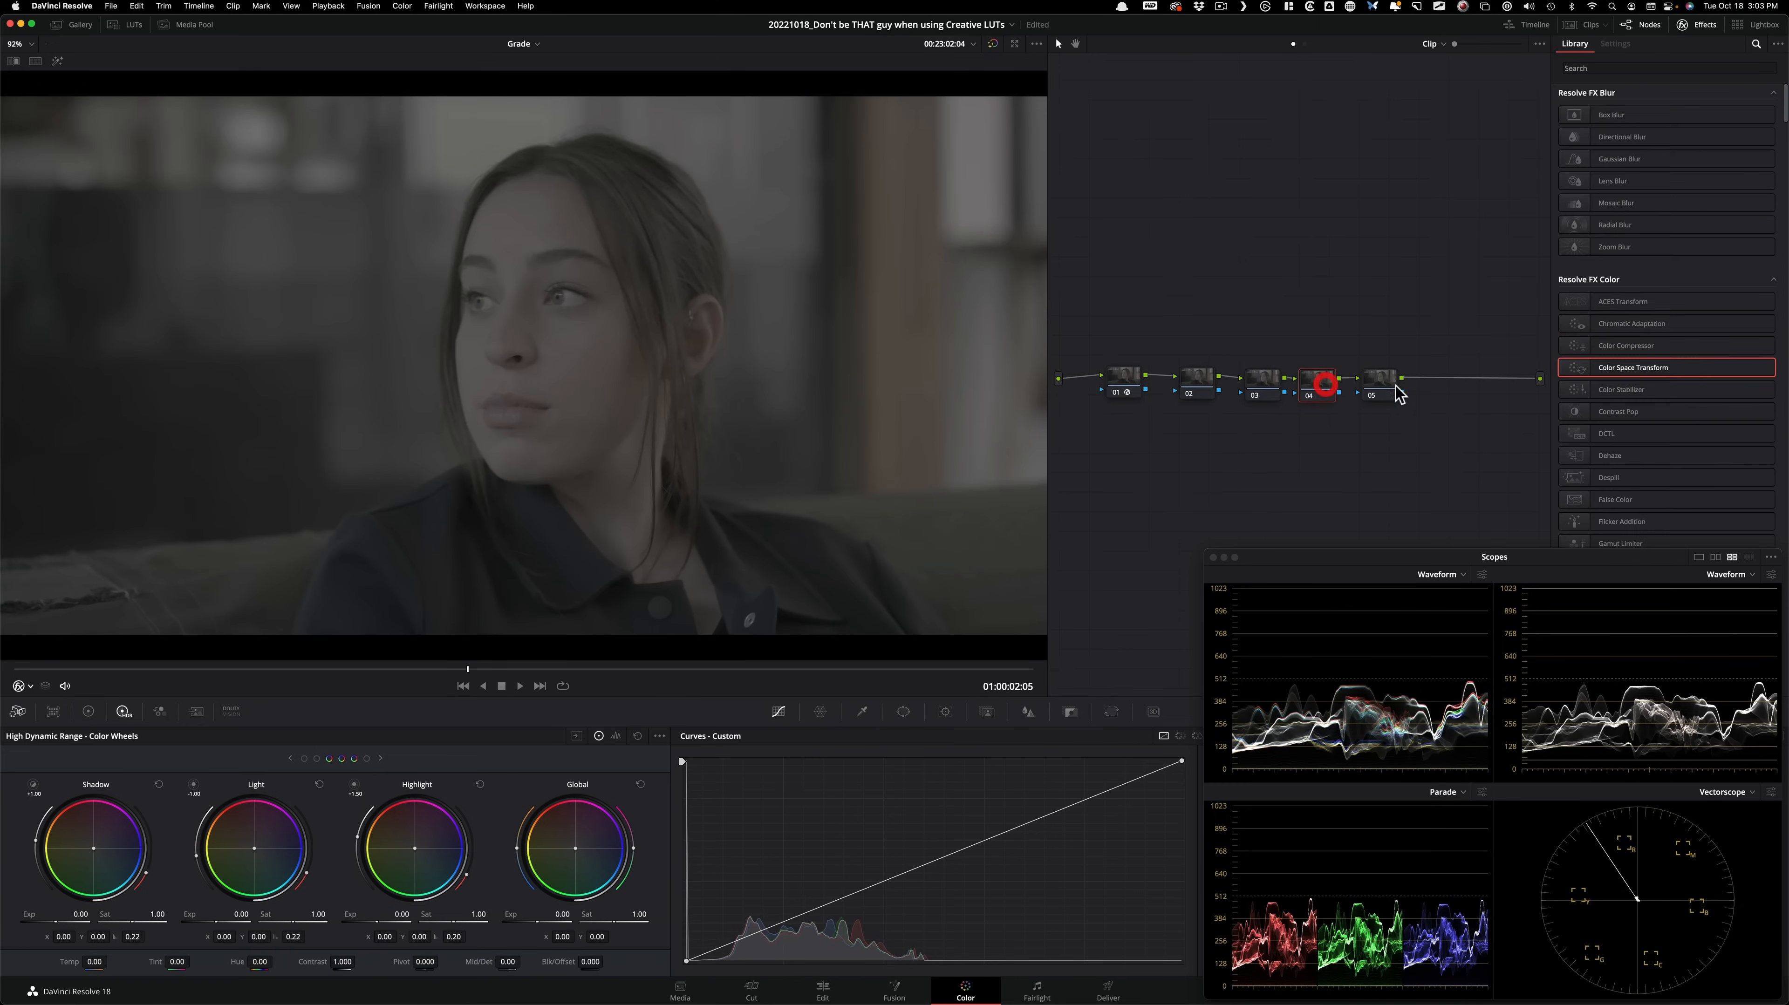
{"action": "left_click_drag", "start_coordinate": [1667, 373], "coordinate": [1315, 387]}
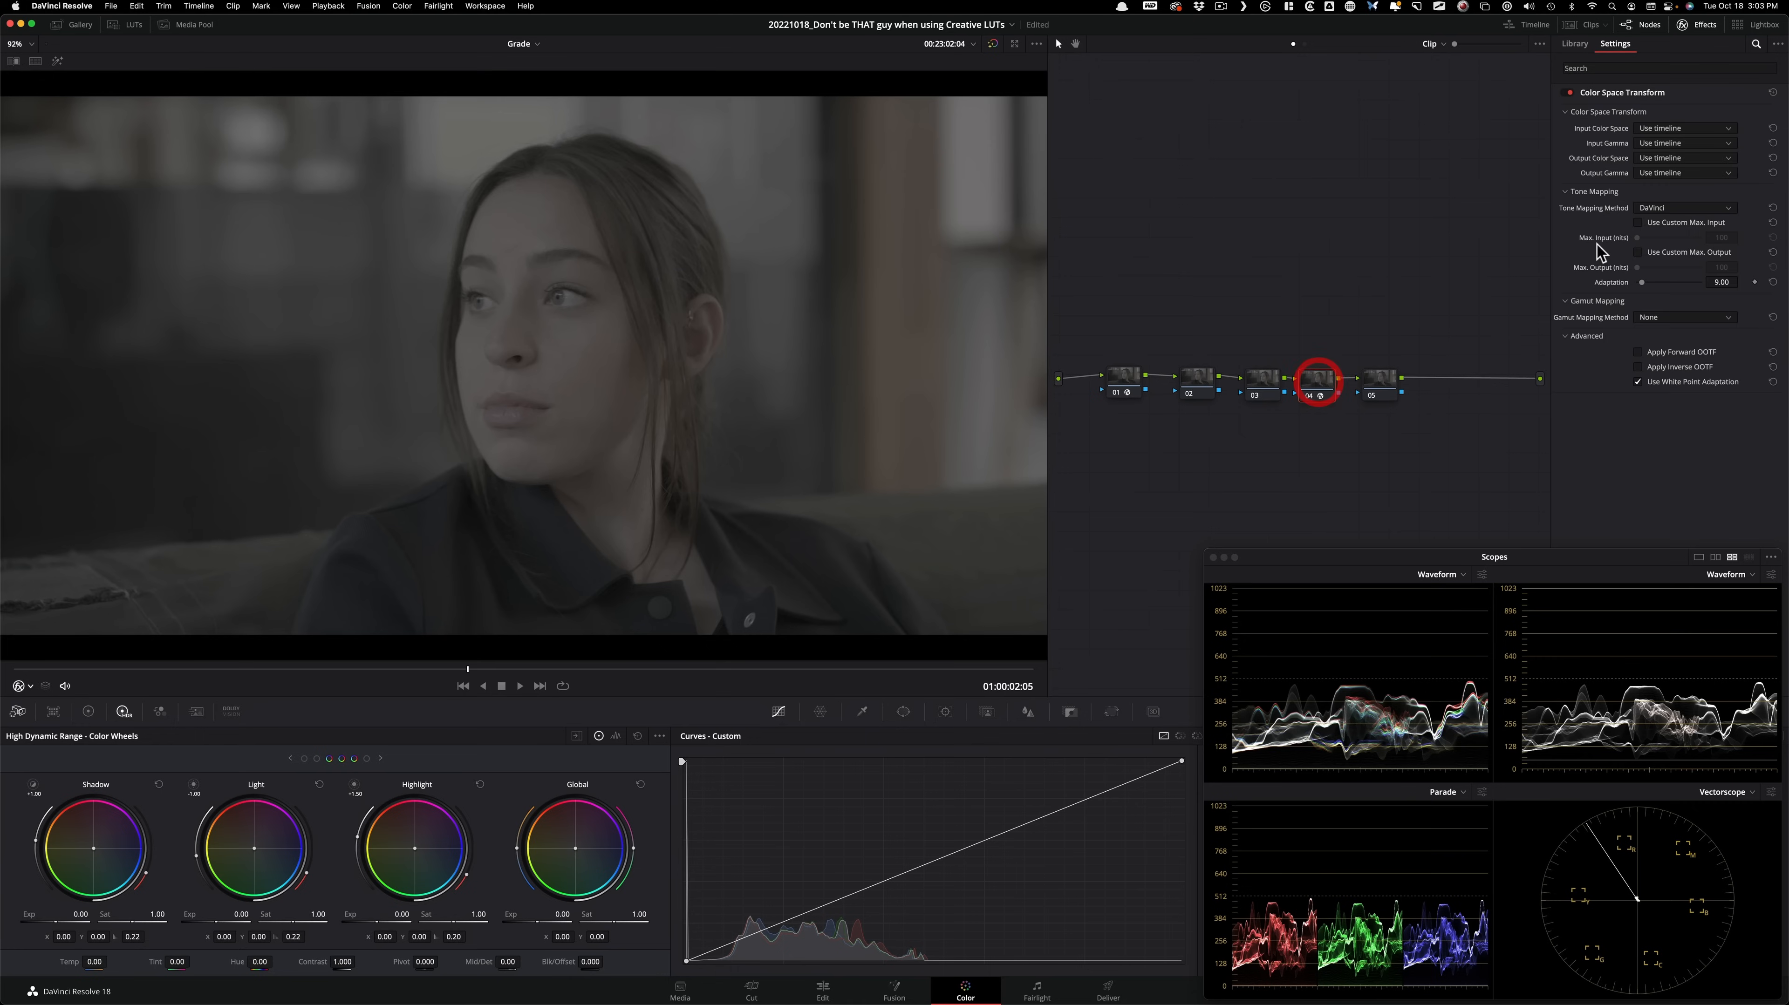
{"action": "left_click", "coordinate": [1671, 128]}
{"action": "key", "text": "d"}
{"action": "left_click", "coordinate": [1678, 257]}
{"action": "left_click", "coordinate": [1703, 143]}
{"action": "key", "text": "d"}
{"action": "left_click", "coordinate": [1688, 260]}
Set node 04's output color space to Rec.709 and its output gamma to Gamma 2.4.
{"action": "left_click", "coordinate": [1685, 158]}
{"action": "key", "text": "r"}
{"action": "left_click", "coordinate": [1655, 290]}
{"action": "left_click", "coordinate": [1678, 173]}
{"action": "key", "text": "g"}
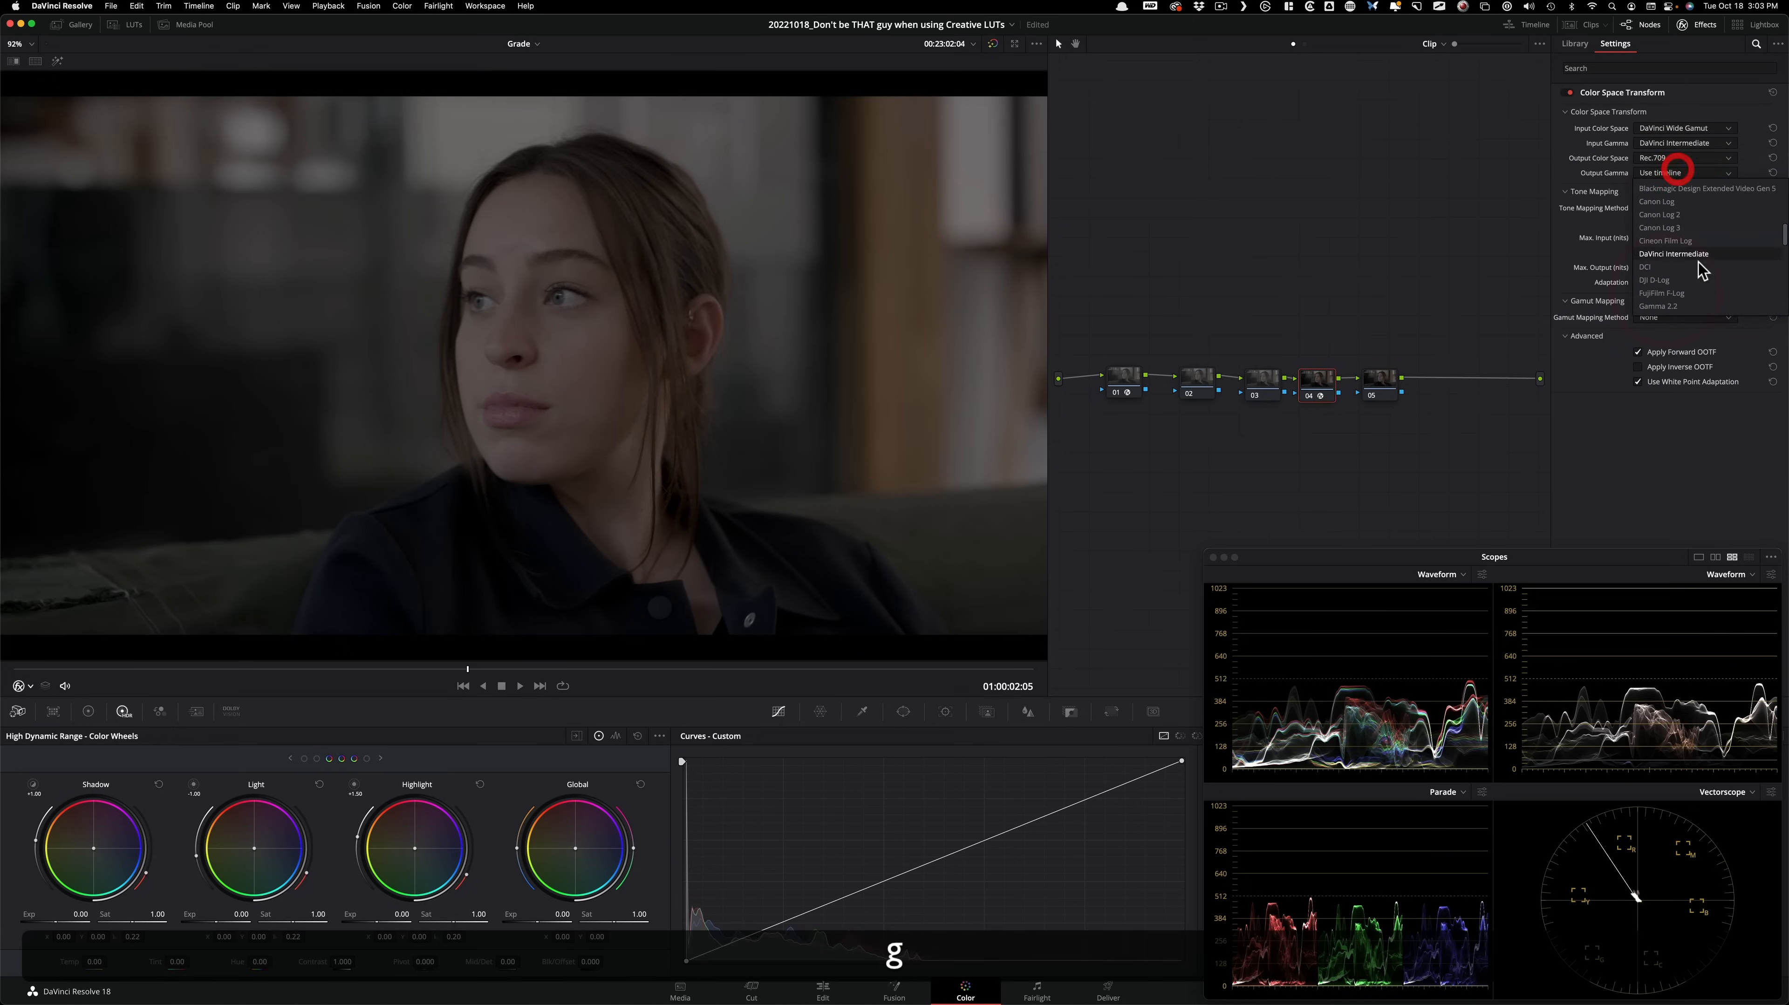
{"action": "left_click", "coordinate": [1679, 249]}
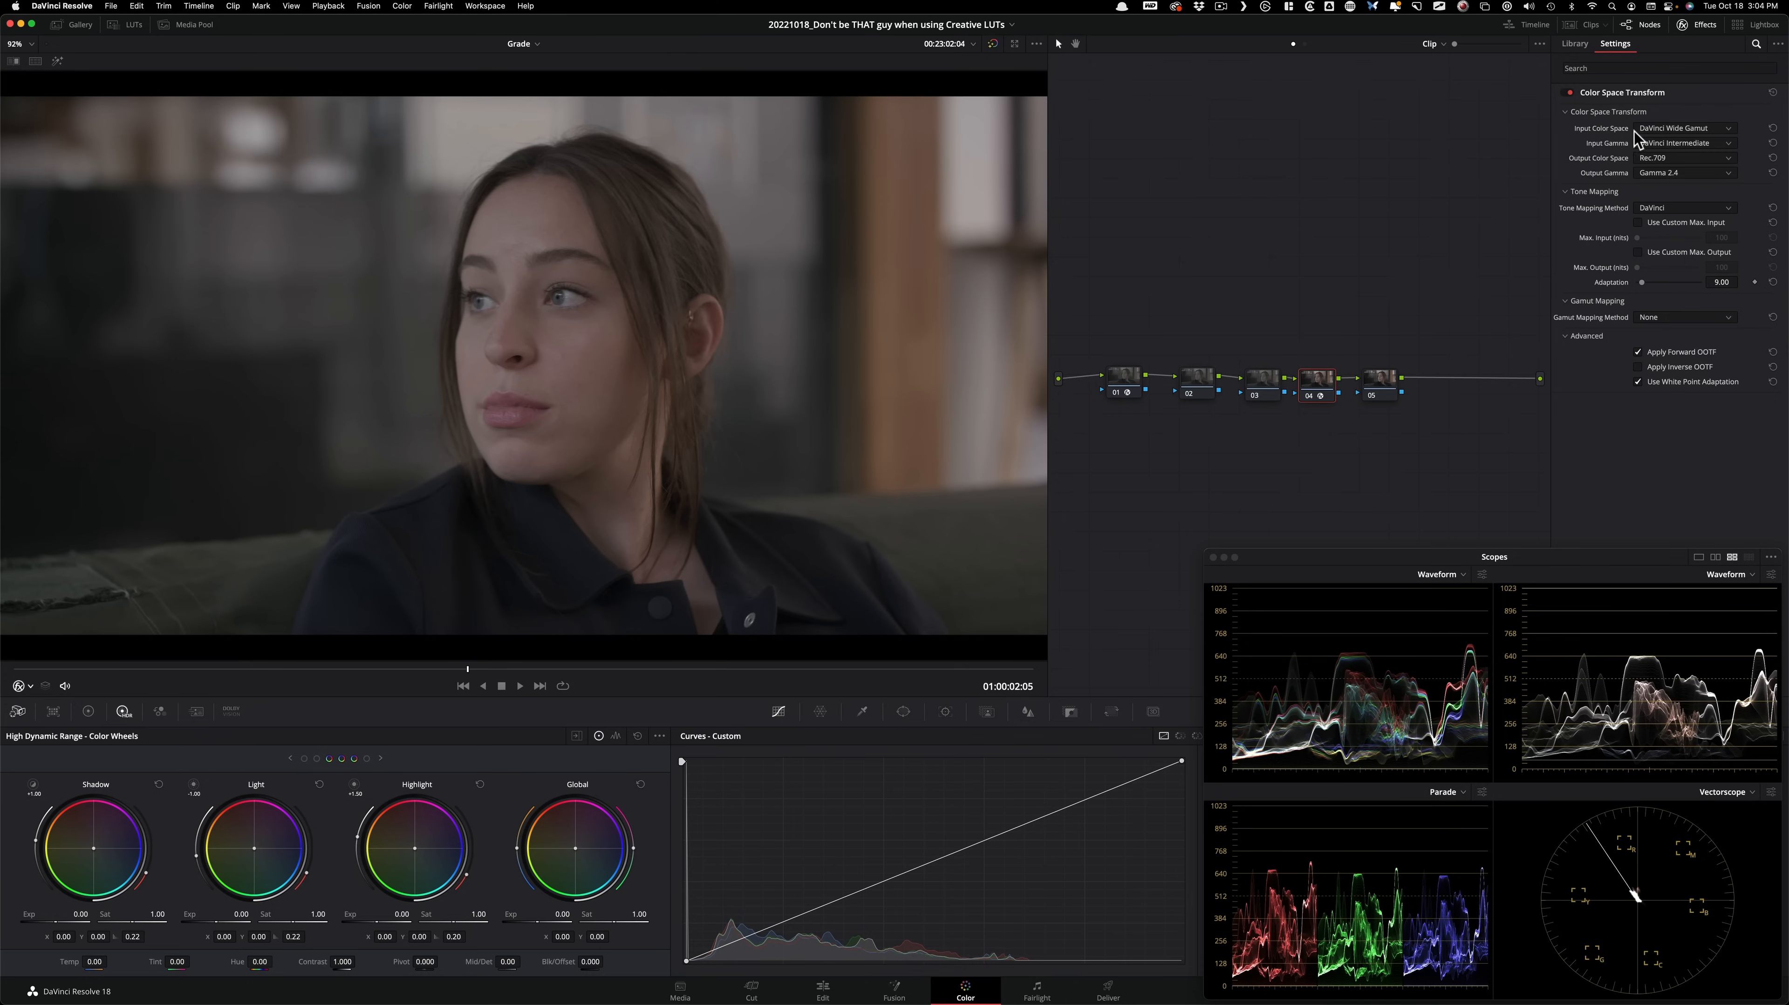
On node 02, use the primary wheels to set Gamma to -0.03 and Gain to 1.21, and compare the node off and on.
{"action": "left_click", "coordinate": [1189, 378]}
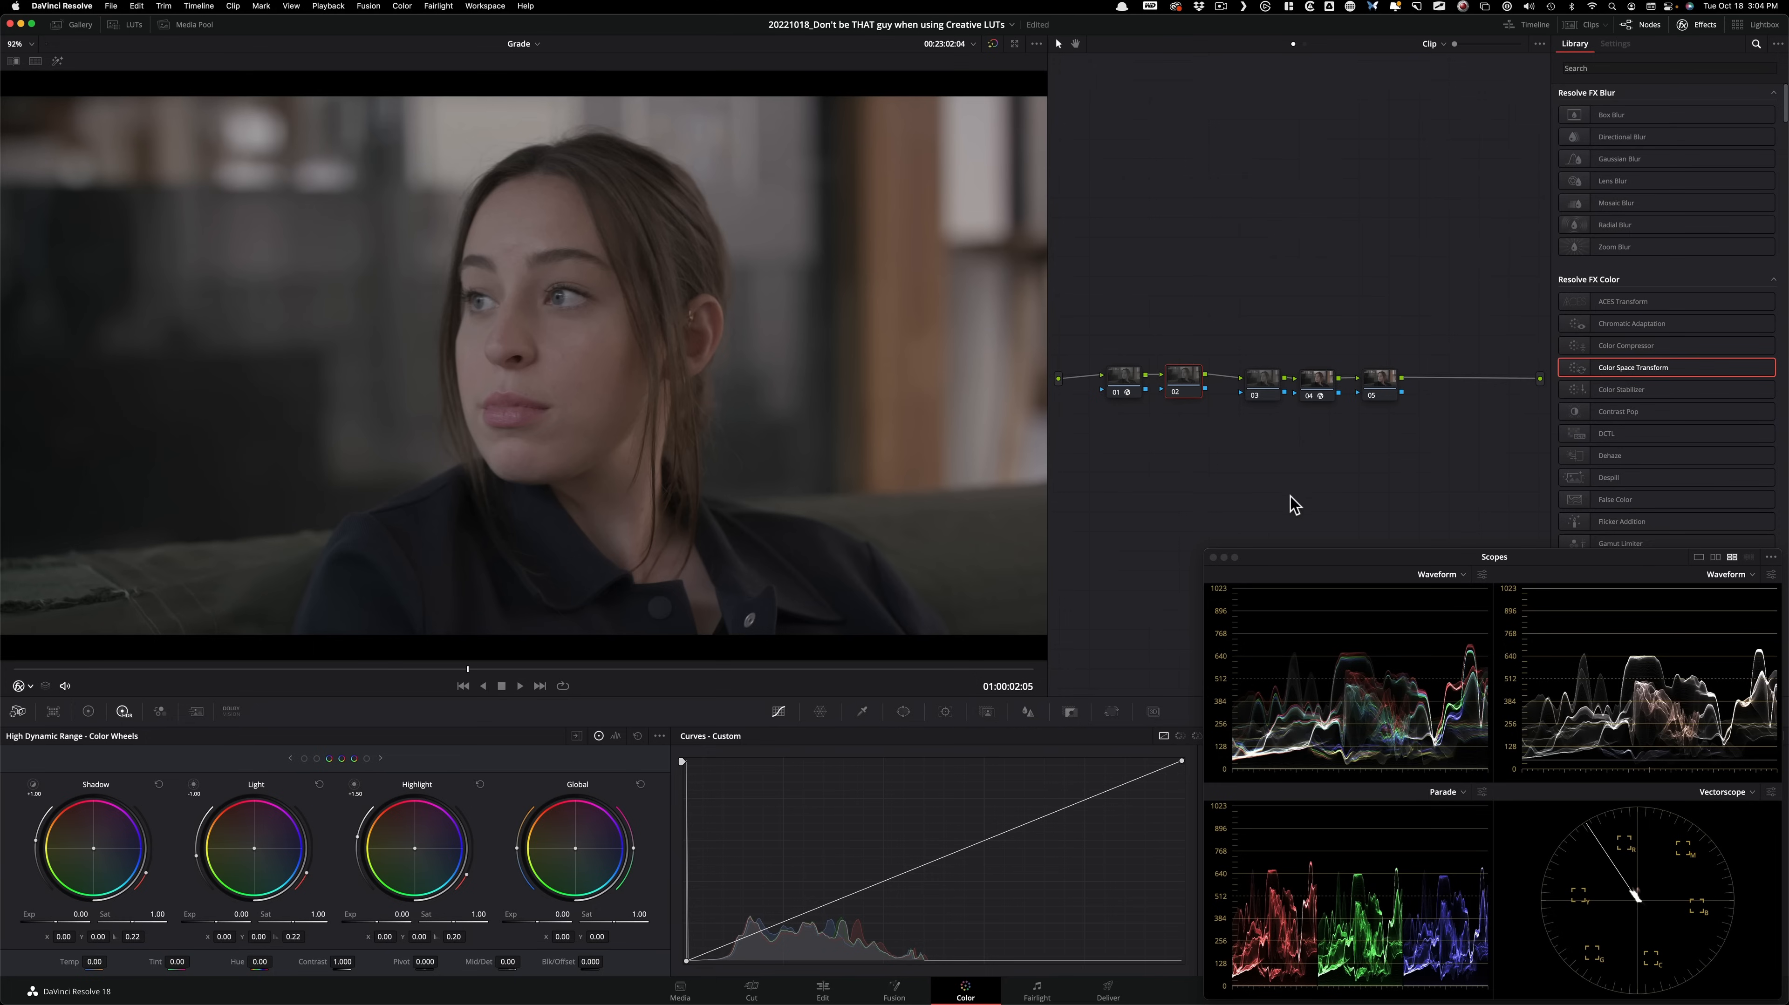
{"action": "key", "text": "alt+1"}
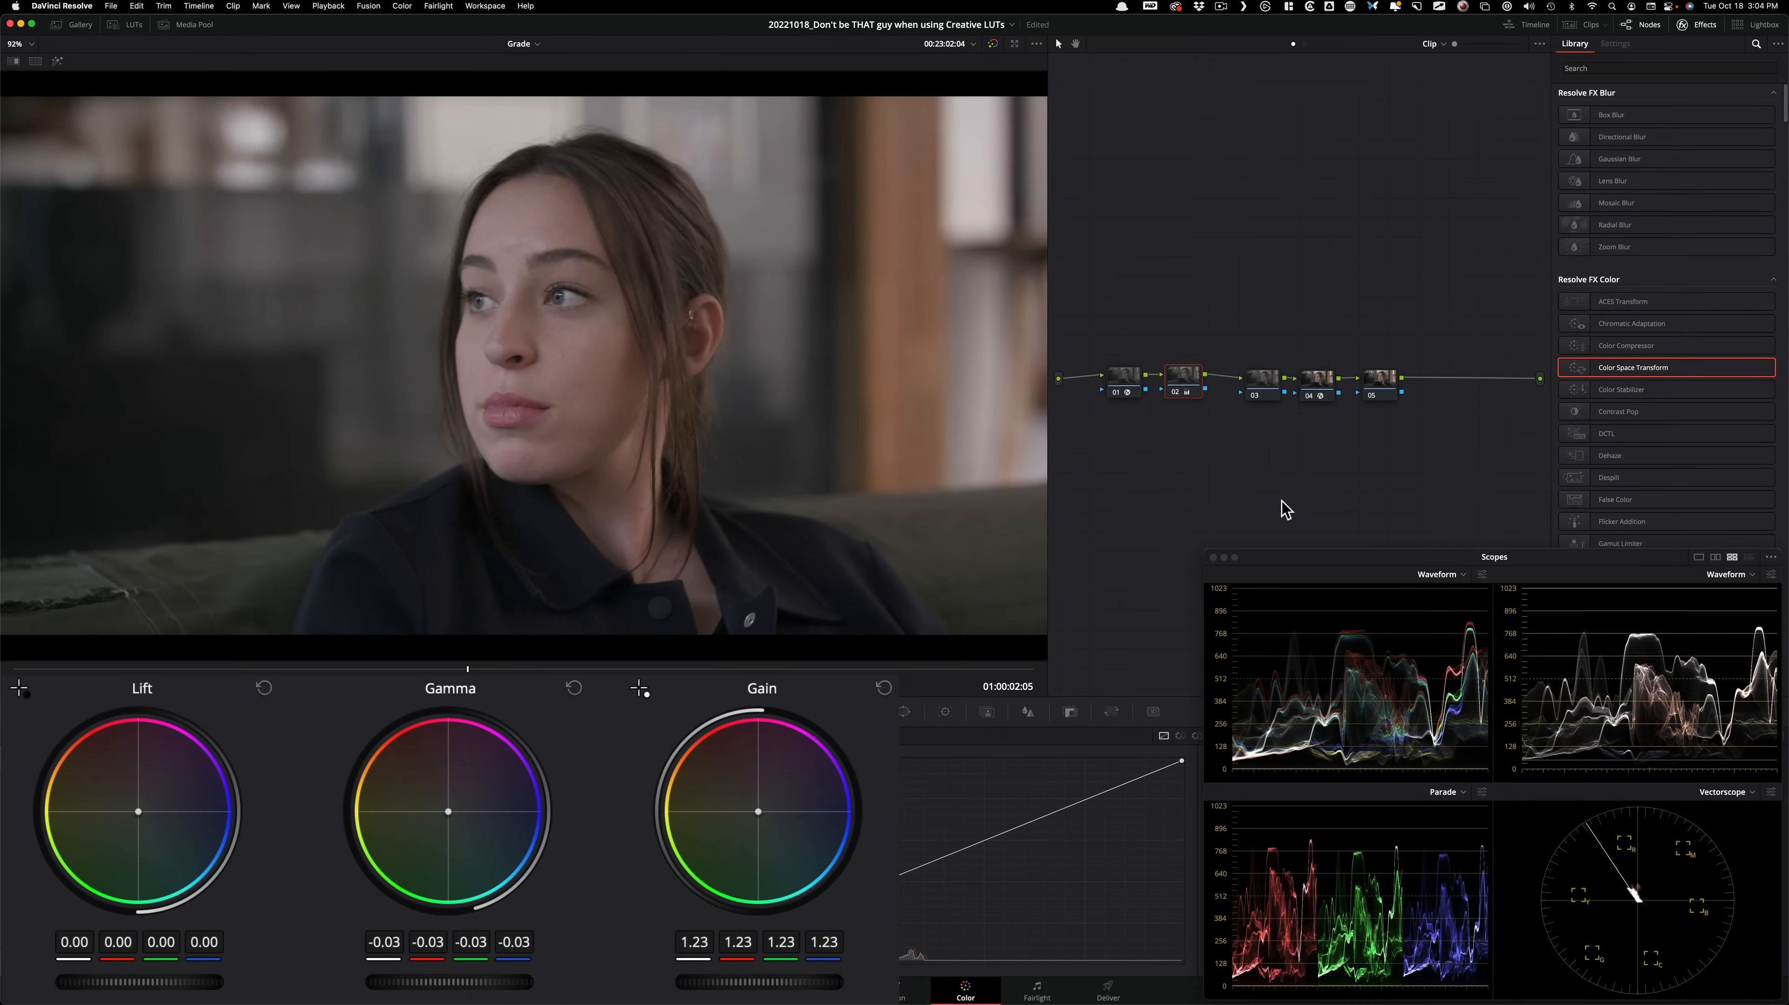
{"action": "key", "text": "super+d"}
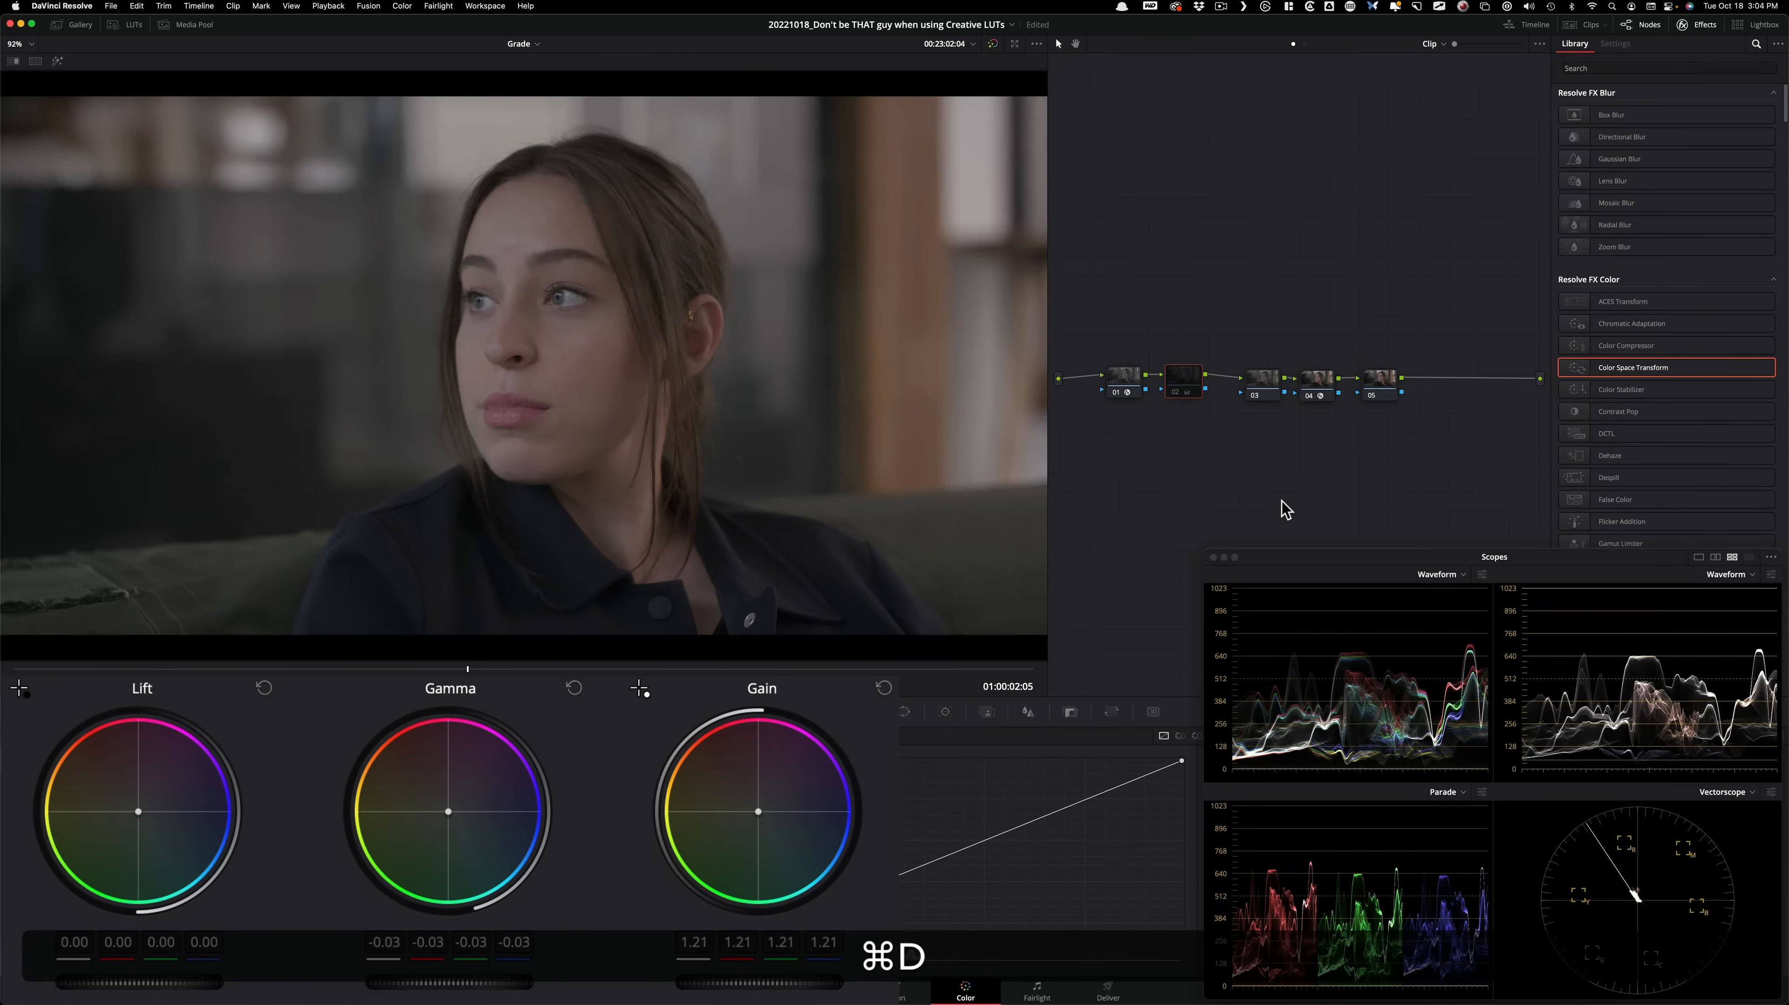
{"action": "key", "text": "super+d"}
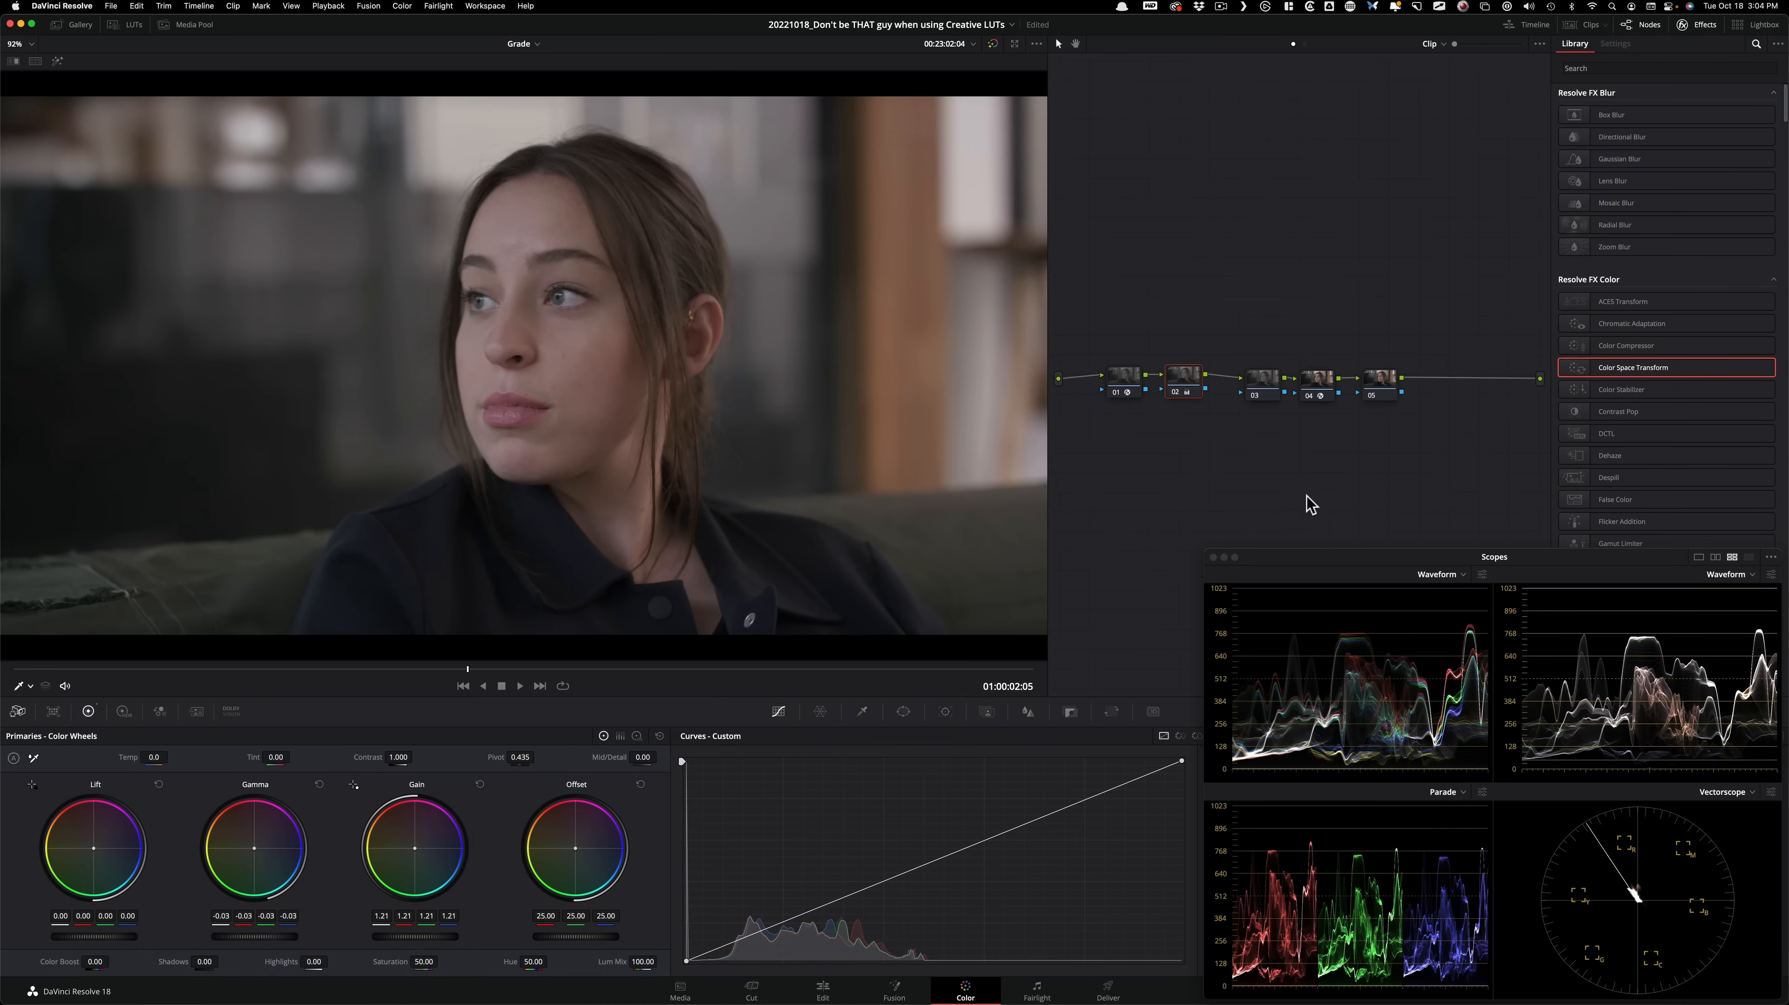
Balance node 02 with printer lights, bringing Offset to 24.50 red, 25.50 green and 25.50 blue.
{"action": "left_click", "coordinate": [404, 7]}
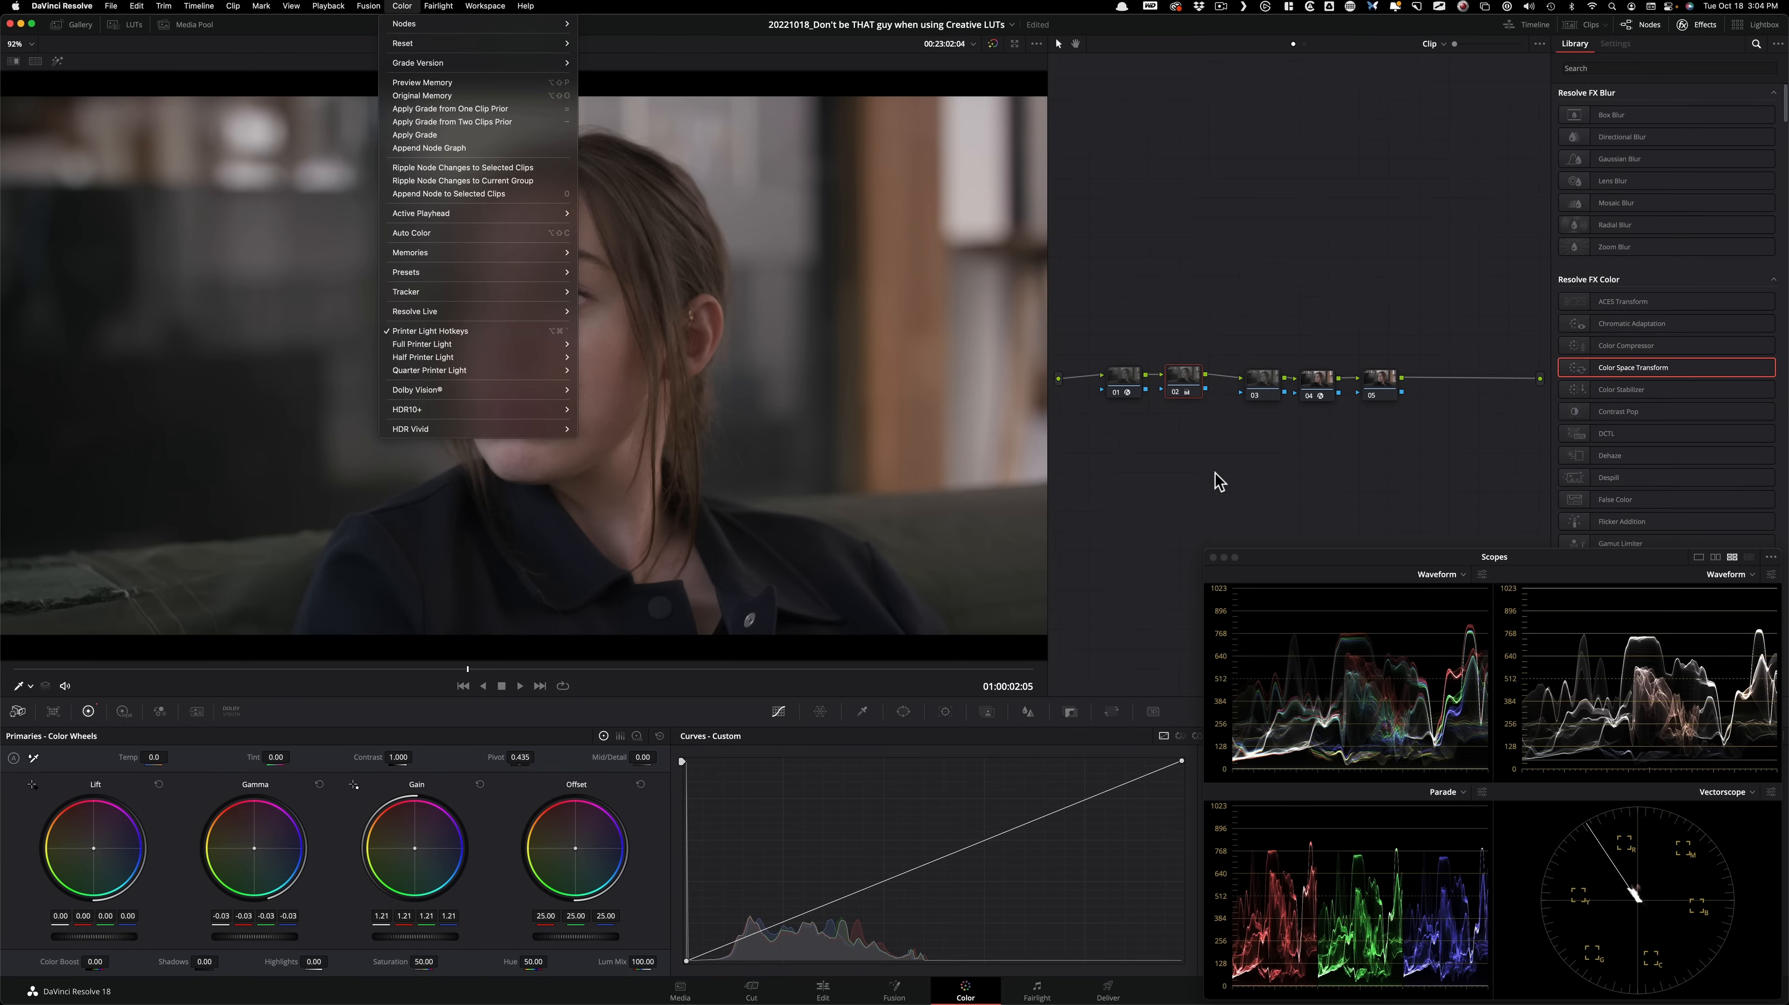
{"action": "left_click", "coordinate": [1195, 483]}
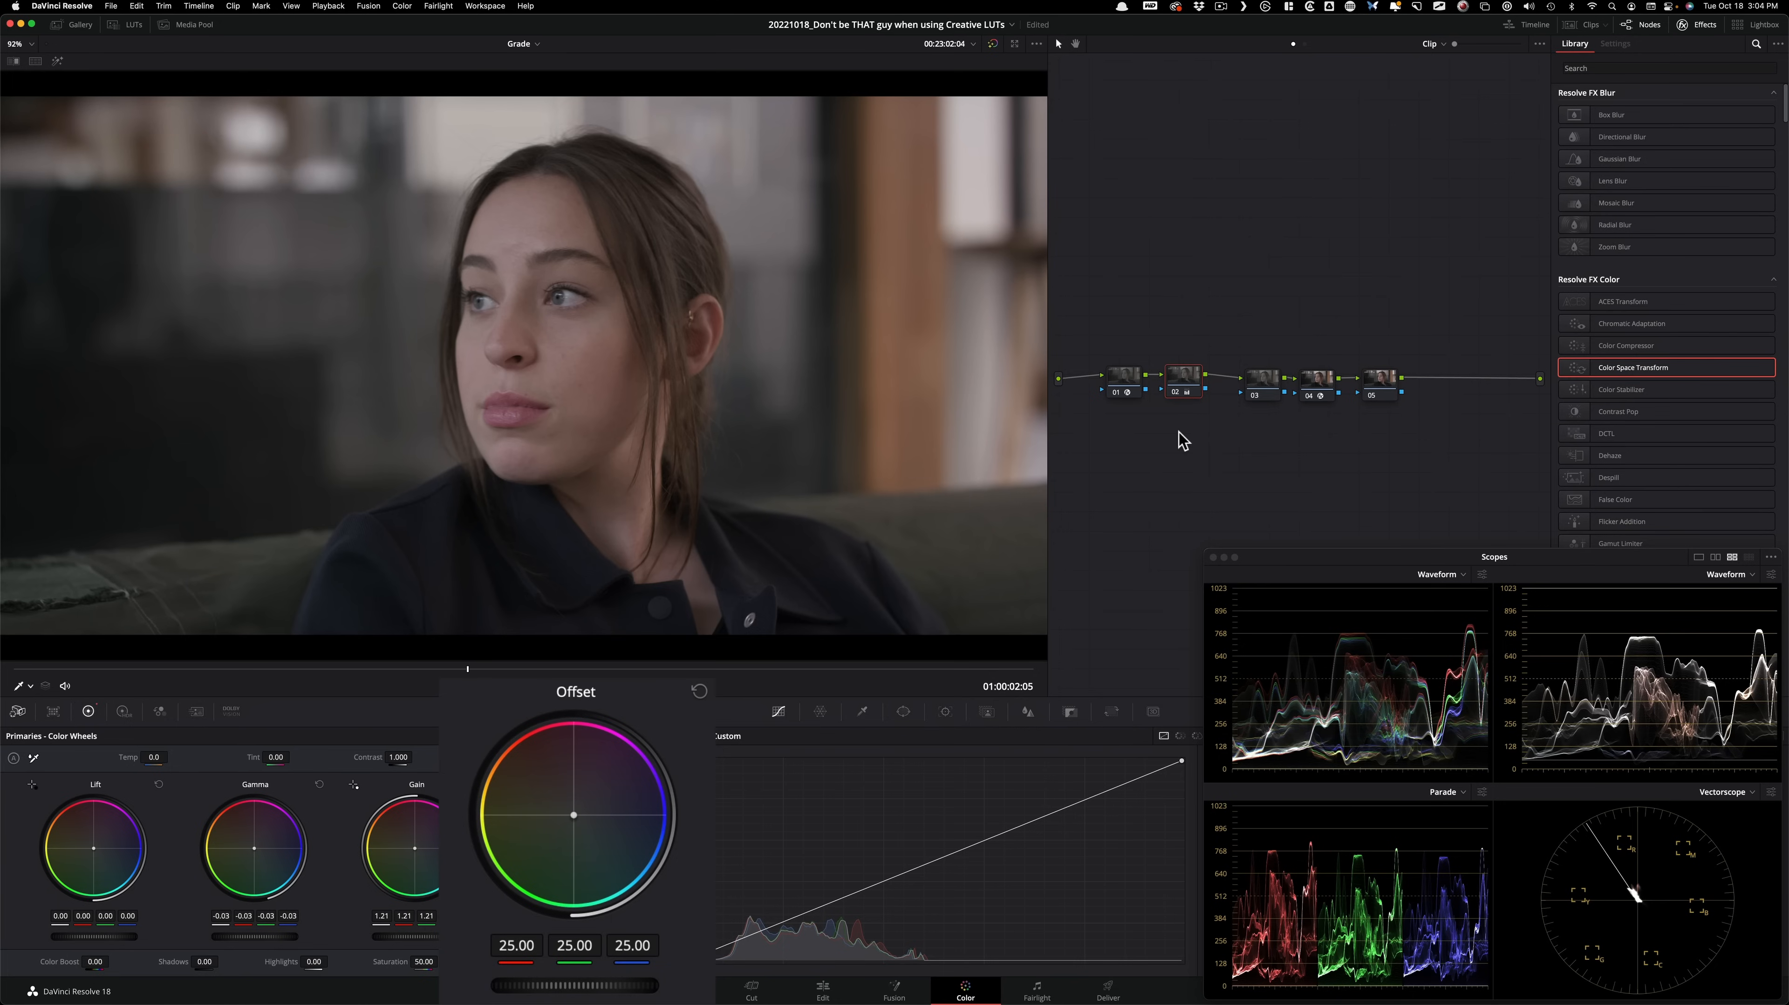
{"action": "key", "text": "4"}
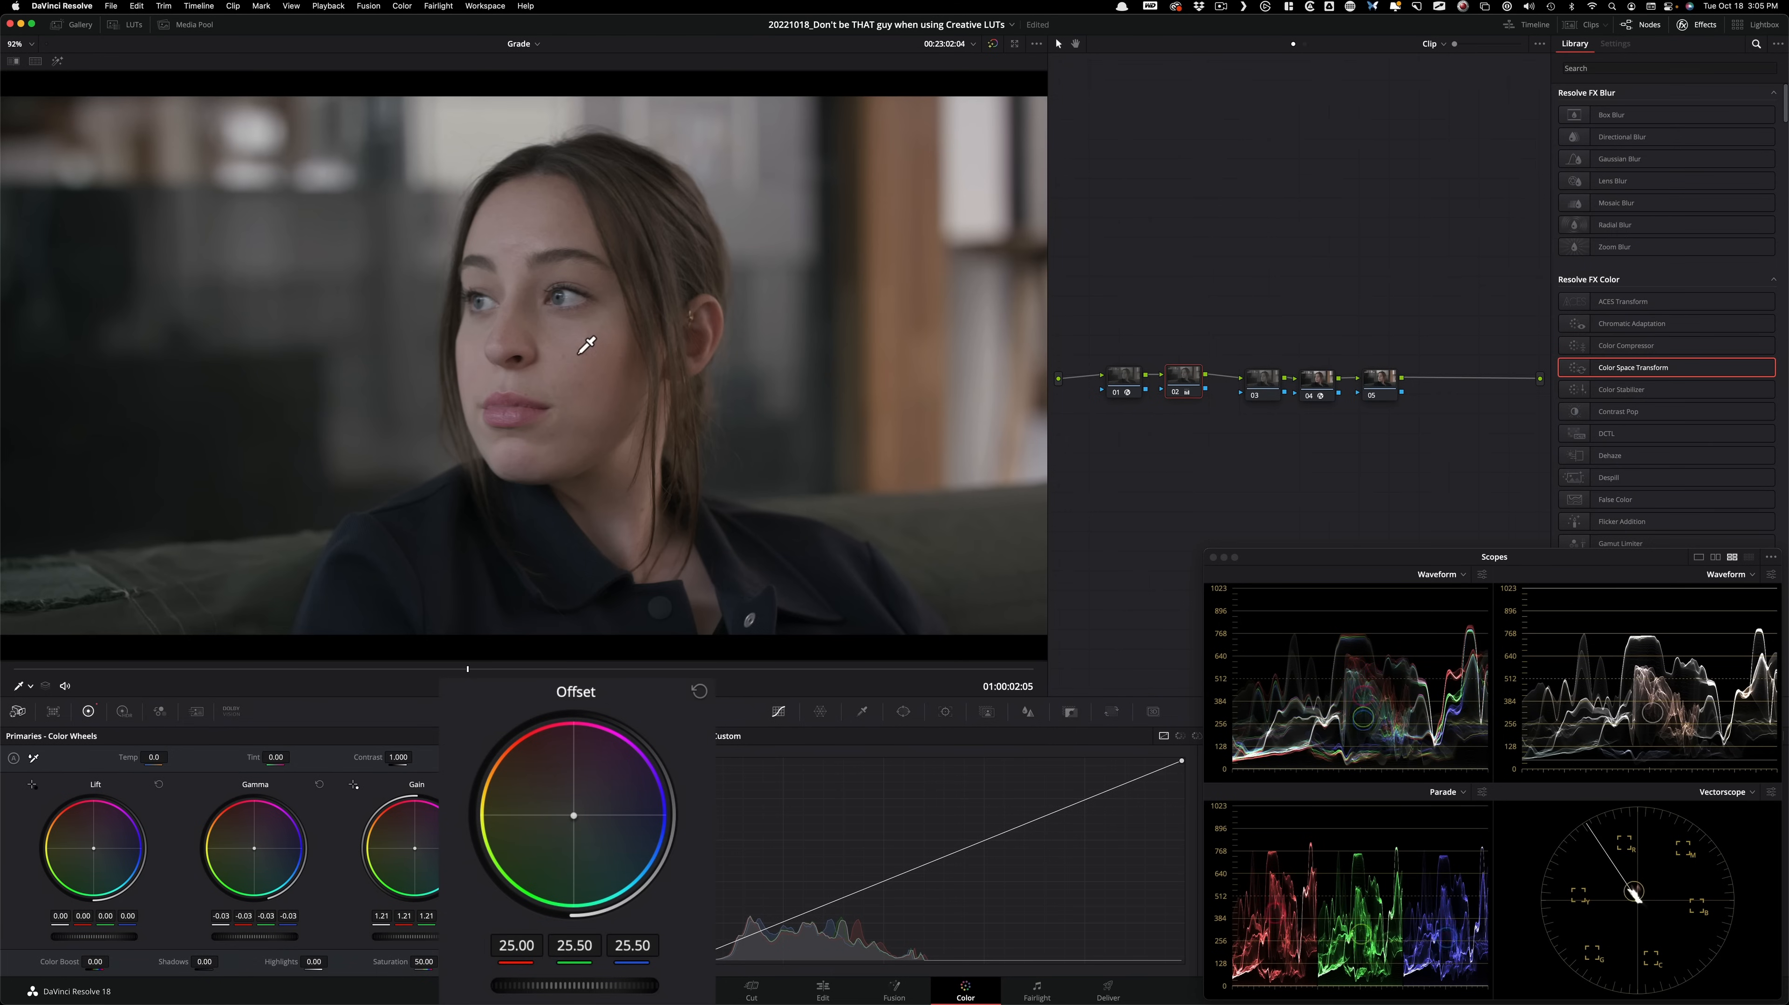
{"action": "key", "text": "KP_4"}
{"action": "key", "text": "KP_5"}
{"action": "key", "text": "KP_7"}
{"action": "key", "text": "KP_8"}
{"action": "key", "text": "KP_4"}
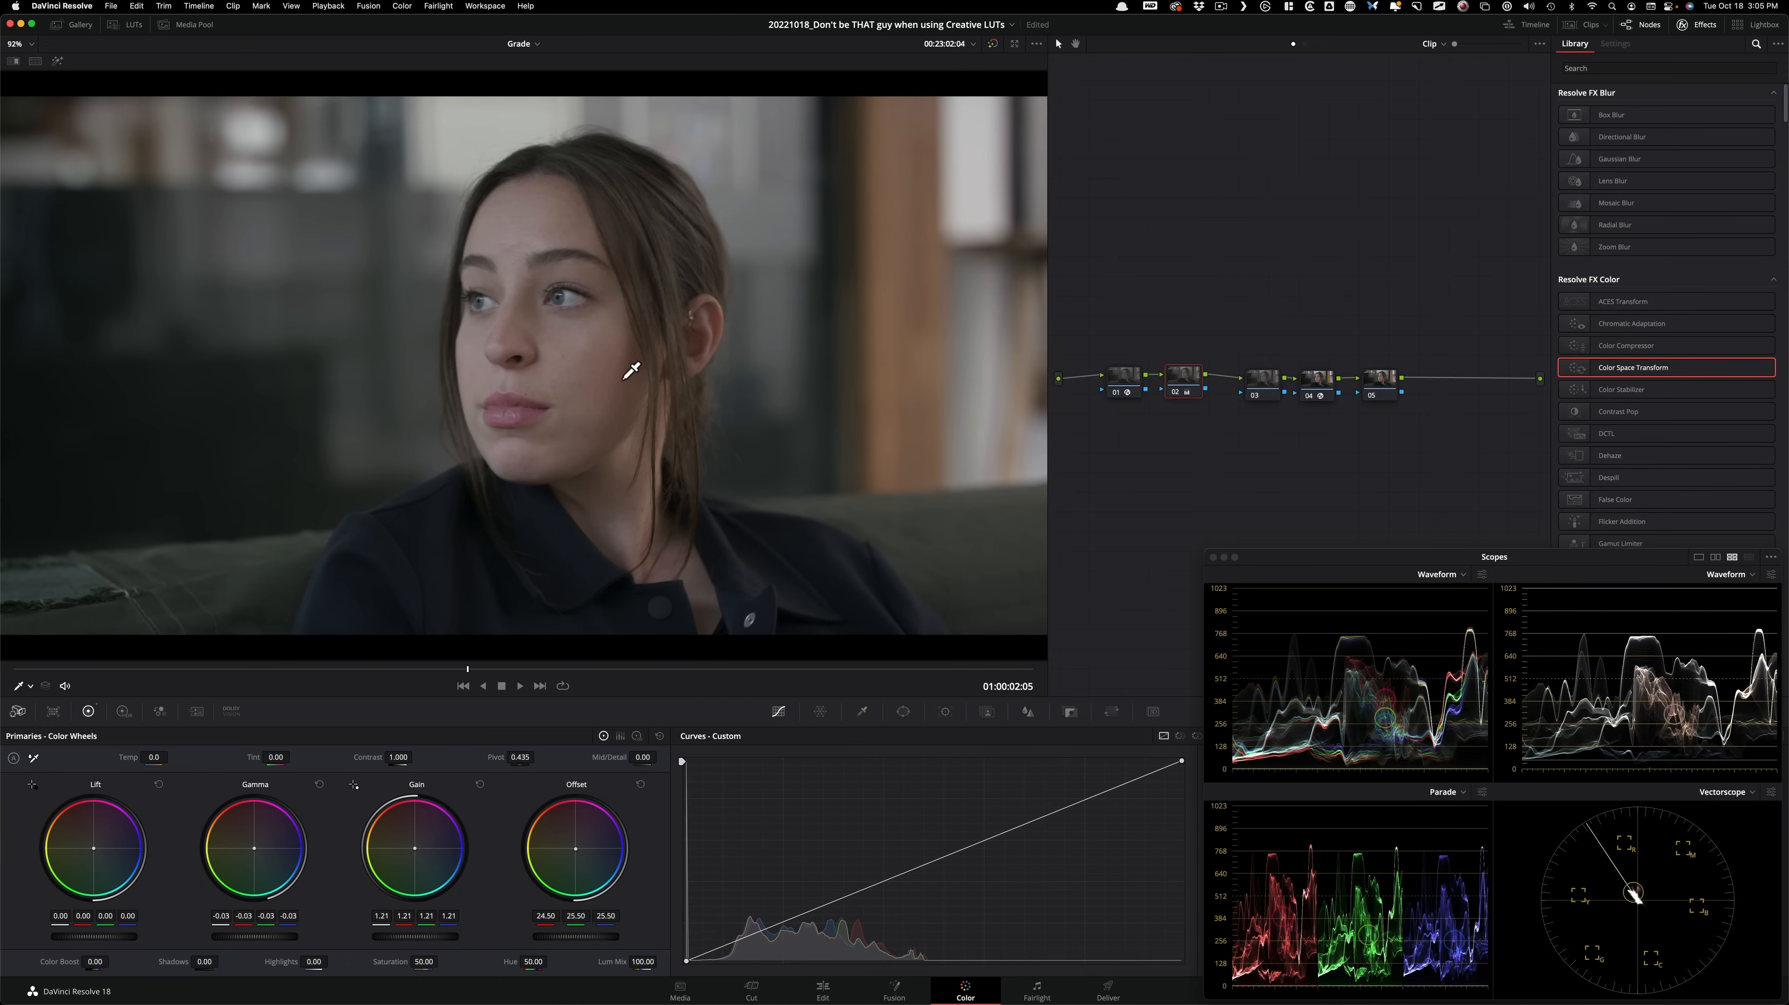
Refine node 02 with Gamma -0.05, Gain 1.27 and Saturation 62.48, comparing the node off and on.
{"action": "key", "text": "super+d"}
{"action": "key", "text": "super+d"}
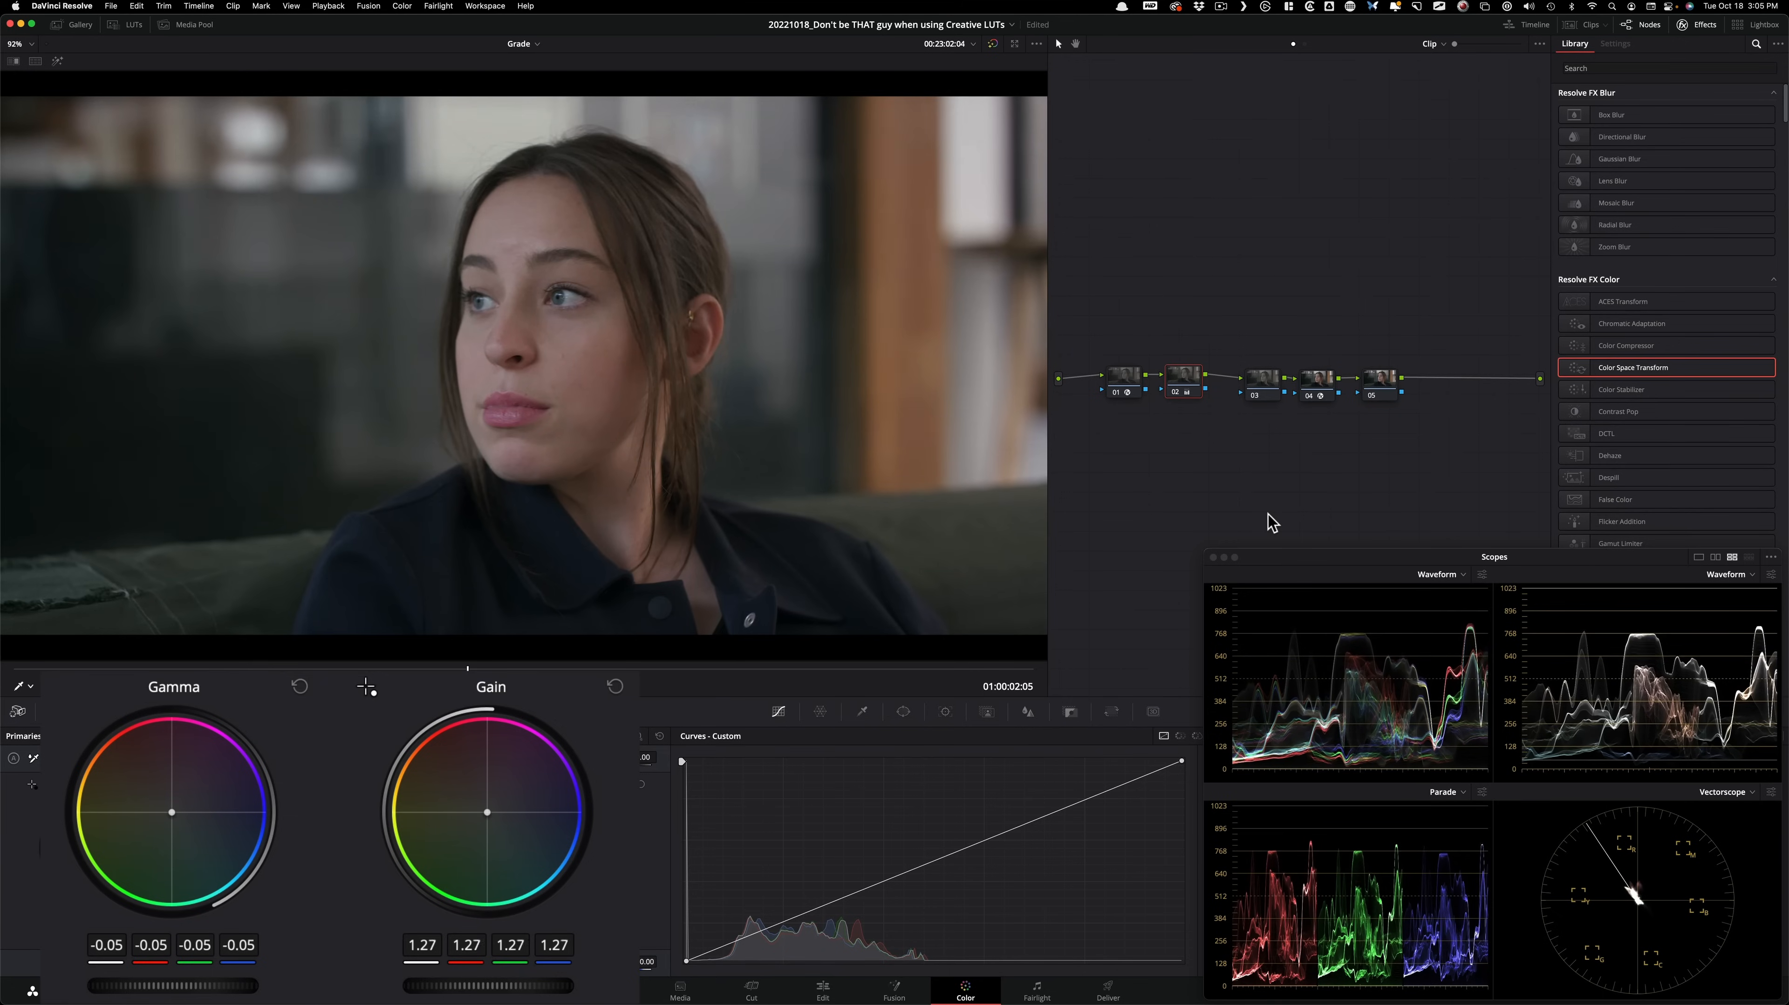
{"action": "key", "text": "super+d"}
{"action": "key", "text": "super+d"}
{"action": "key", "text": "super+d"}
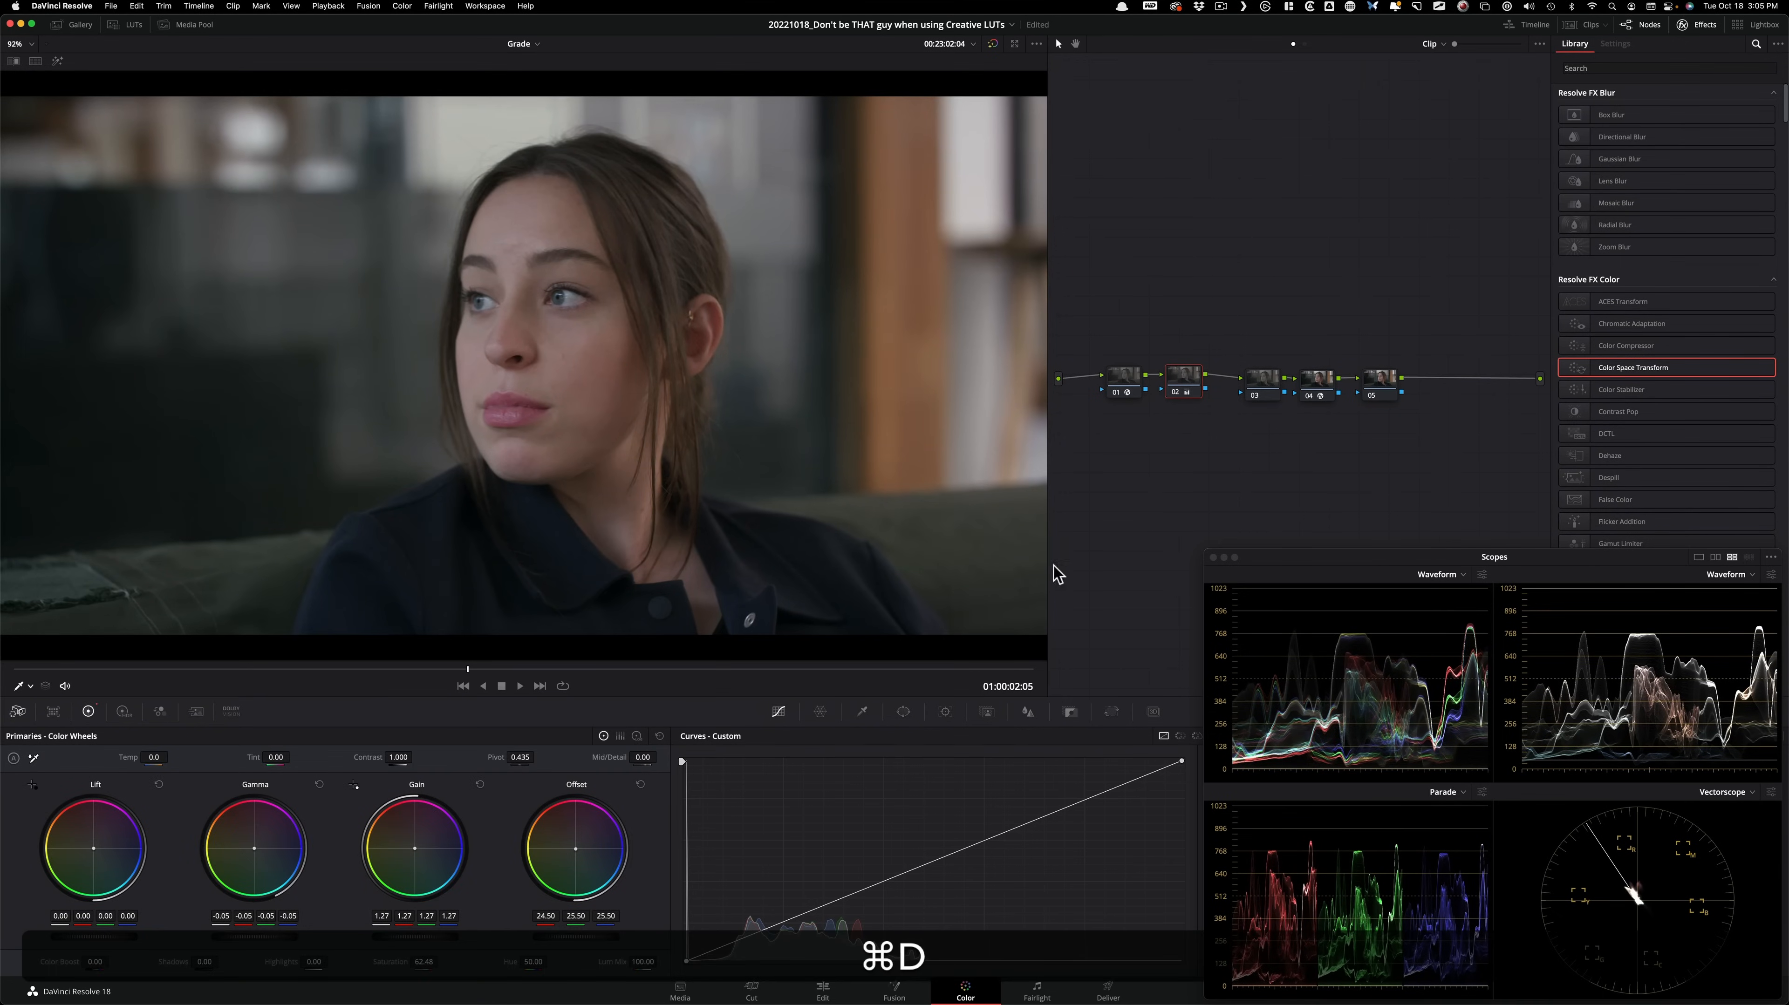
{"action": "key", "text": "super+d"}
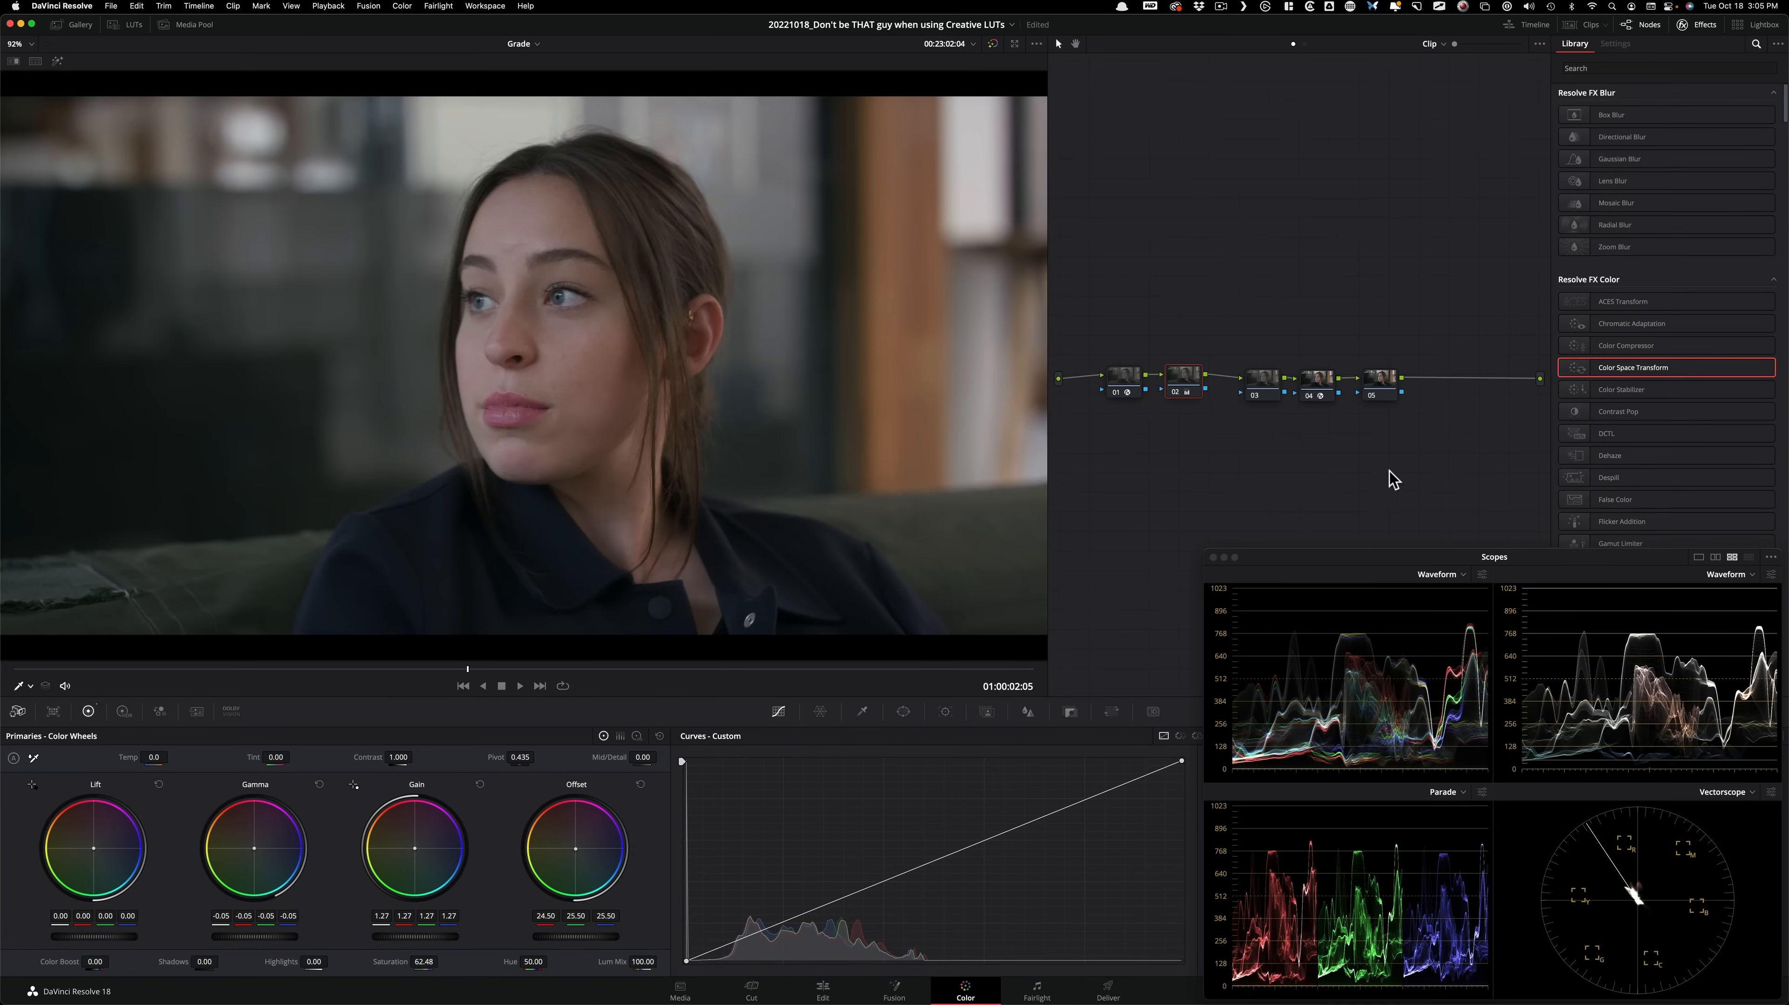
{"action": "key", "text": "super+d"}
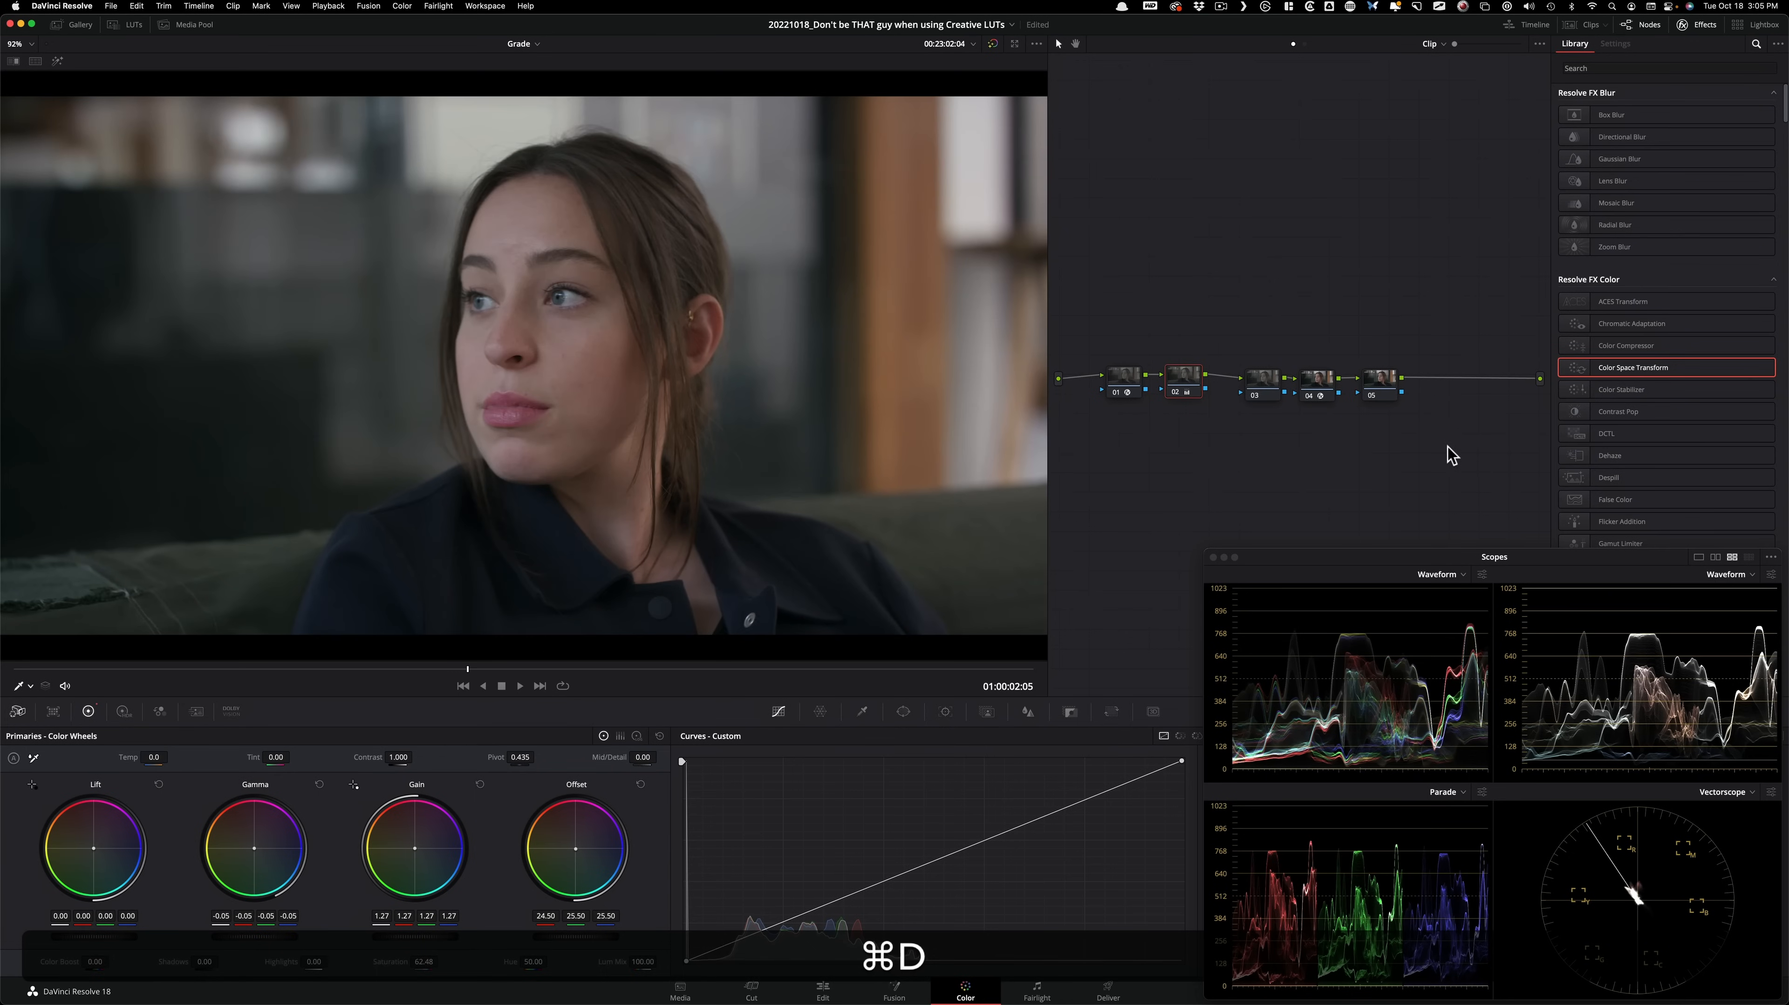
Compare the current grade with version 1 and return to version 2.
{"action": "key", "text": "super+b"}
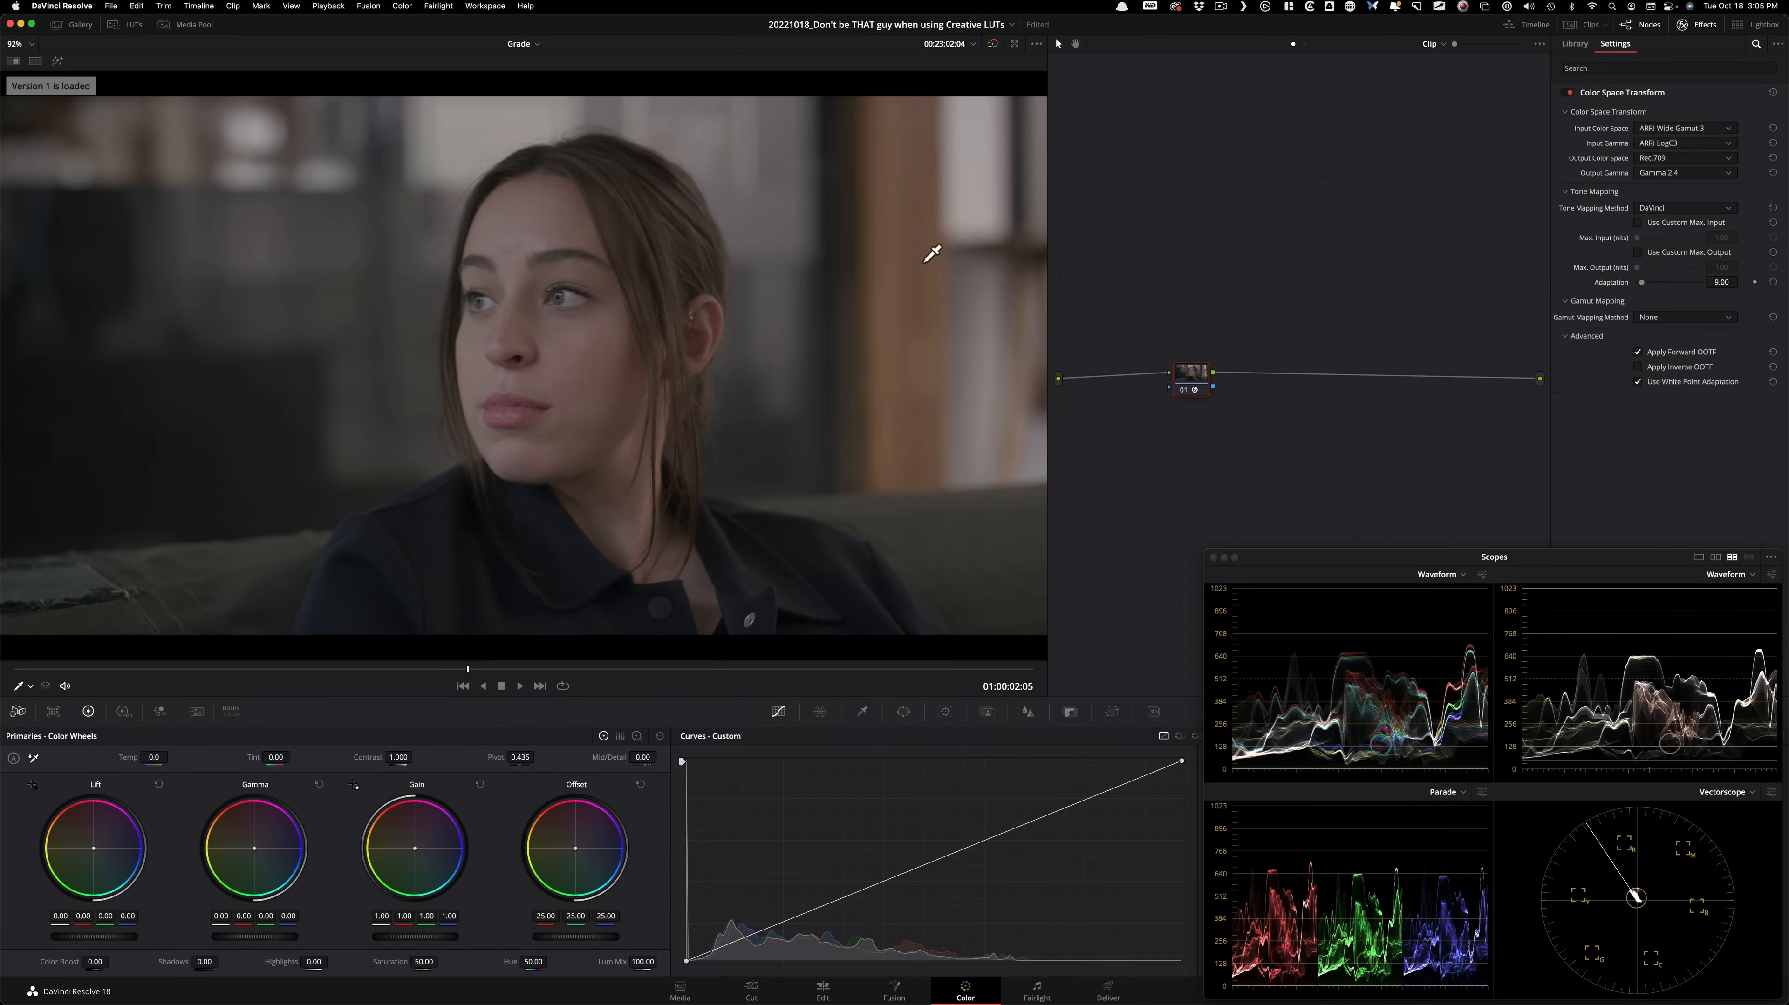
{"action": "key", "text": "super+b"}
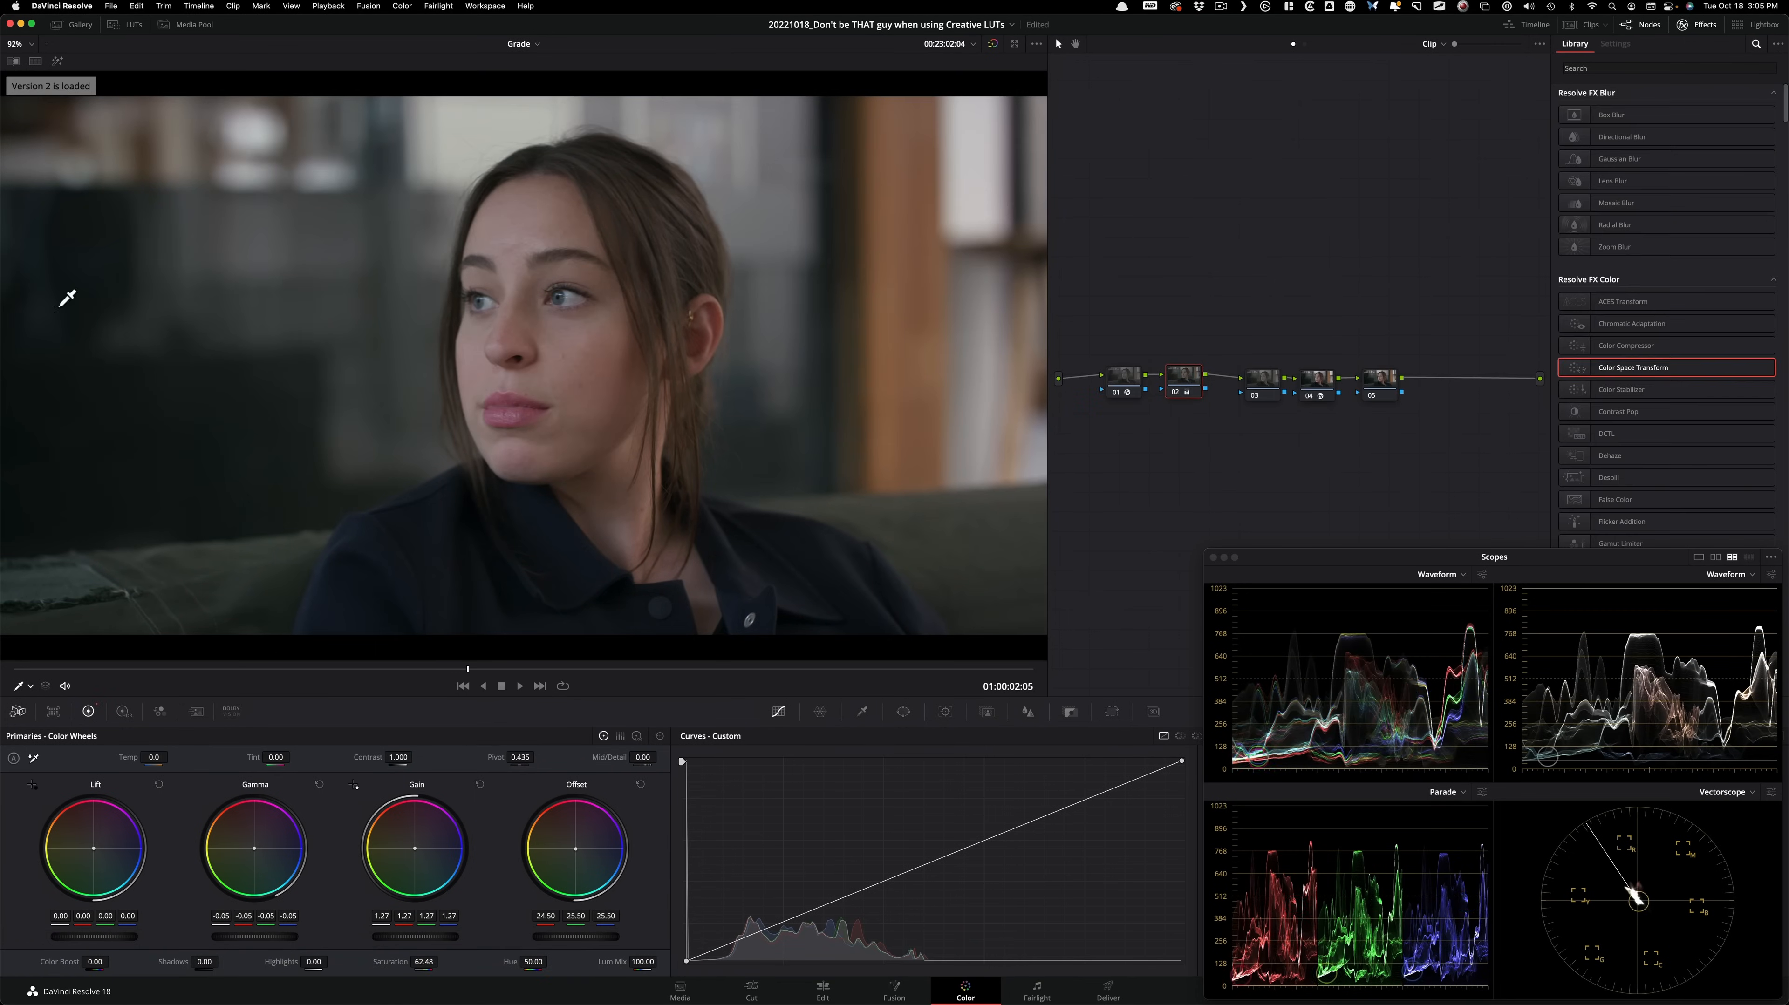
{"action": "key", "text": "super+b"}
{"action": "key", "text": "super+b"}
Change the Color Space Transform output gamma on node 04 to Cineon Film Log.
{"action": "left_click_drag", "start_coordinate": [1189, 383], "coordinate": [1194, 383]}
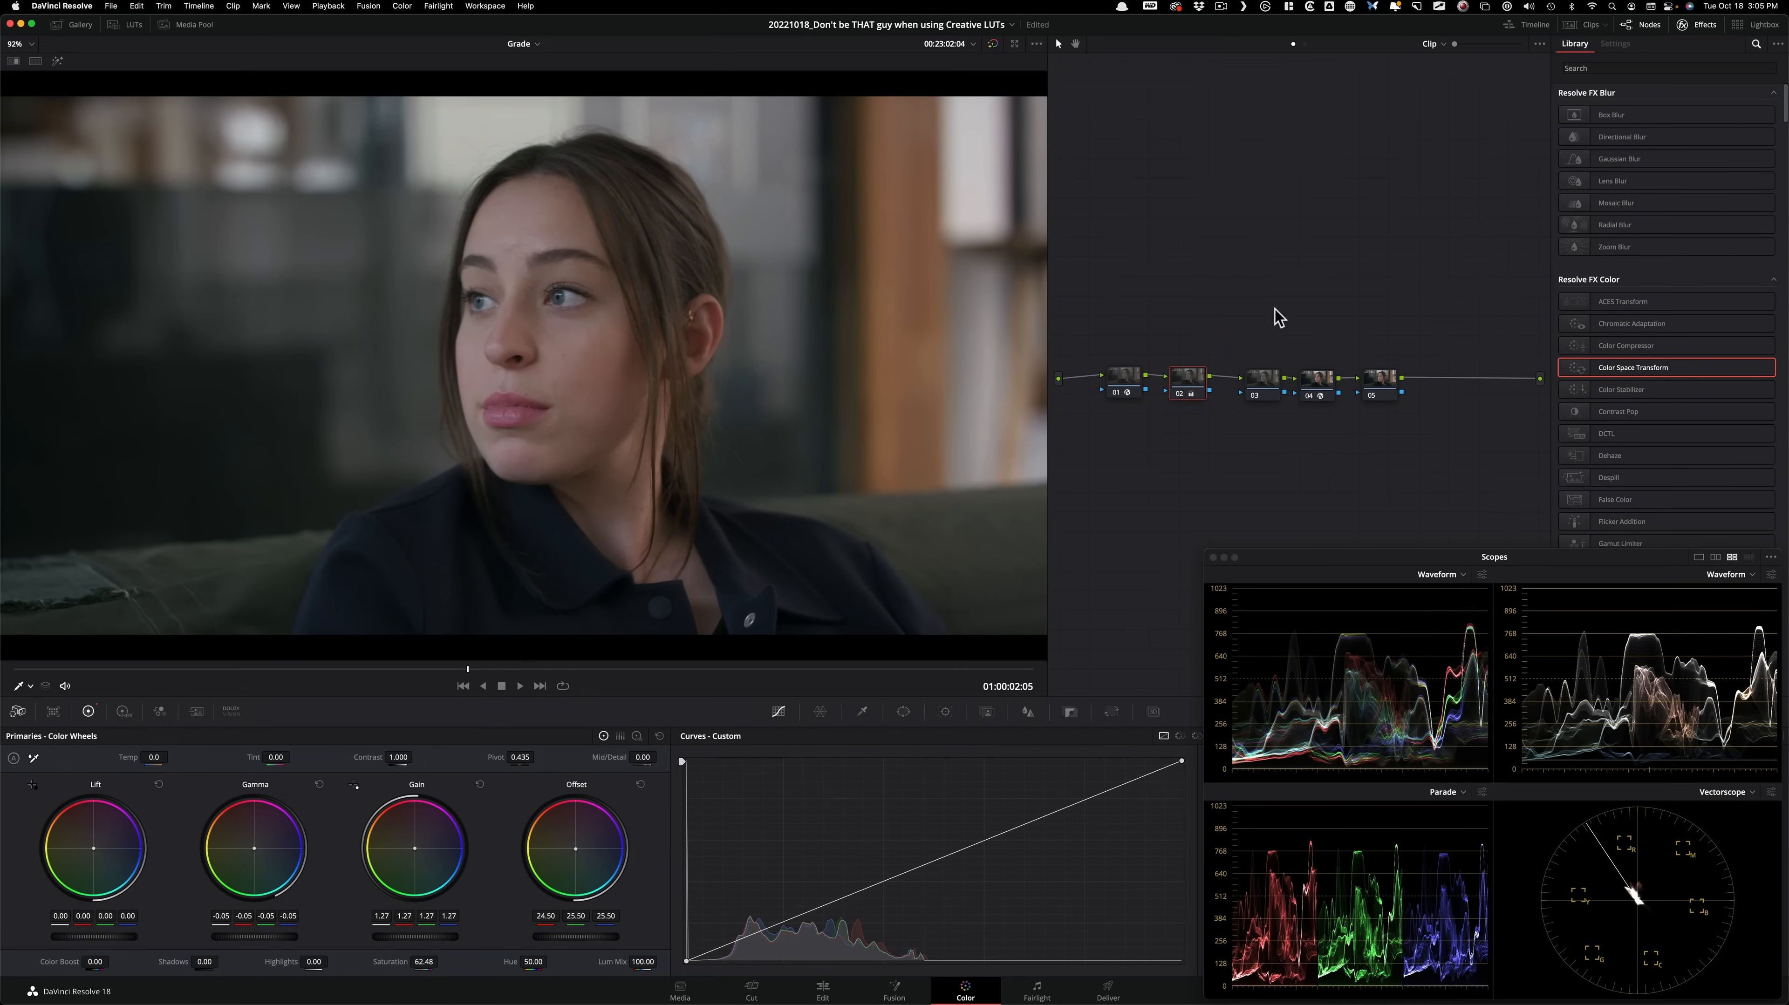
{"action": "left_click", "coordinate": [1316, 392]}
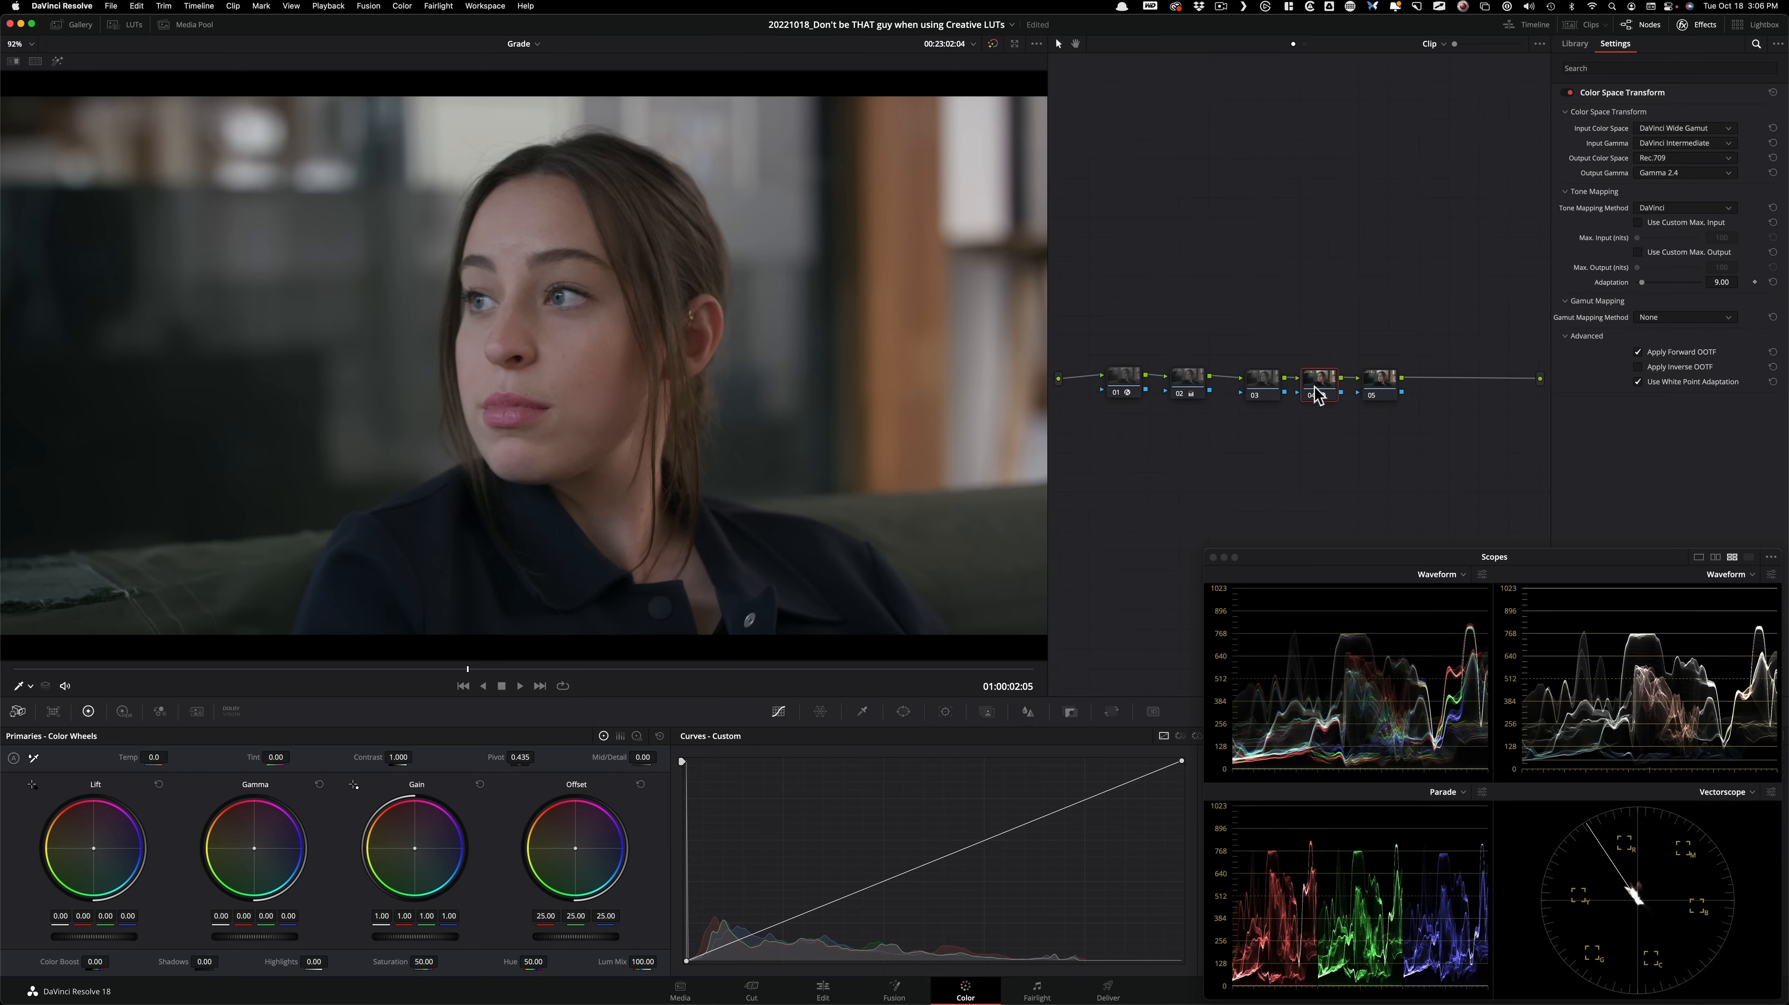
{"action": "left_click", "coordinate": [1720, 174]}
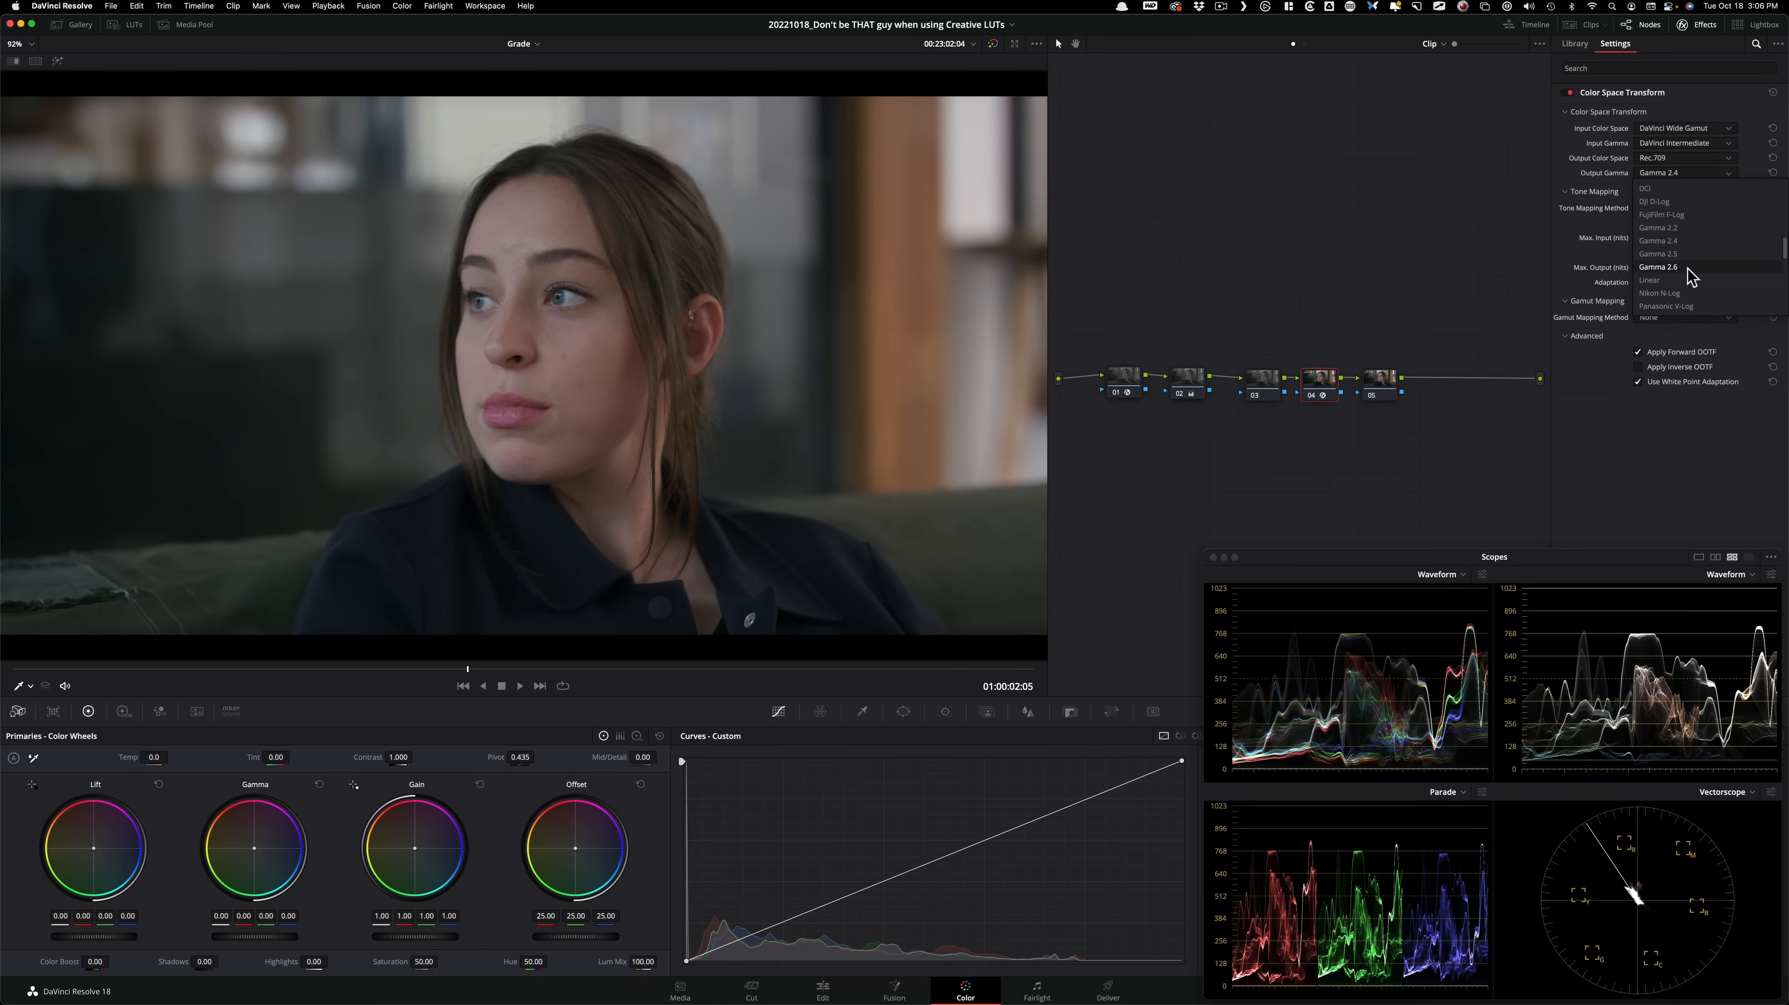
{"action": "scroll", "coordinate": [1717, 255], "scroll_direction": "up", "scroll_amount": 3}
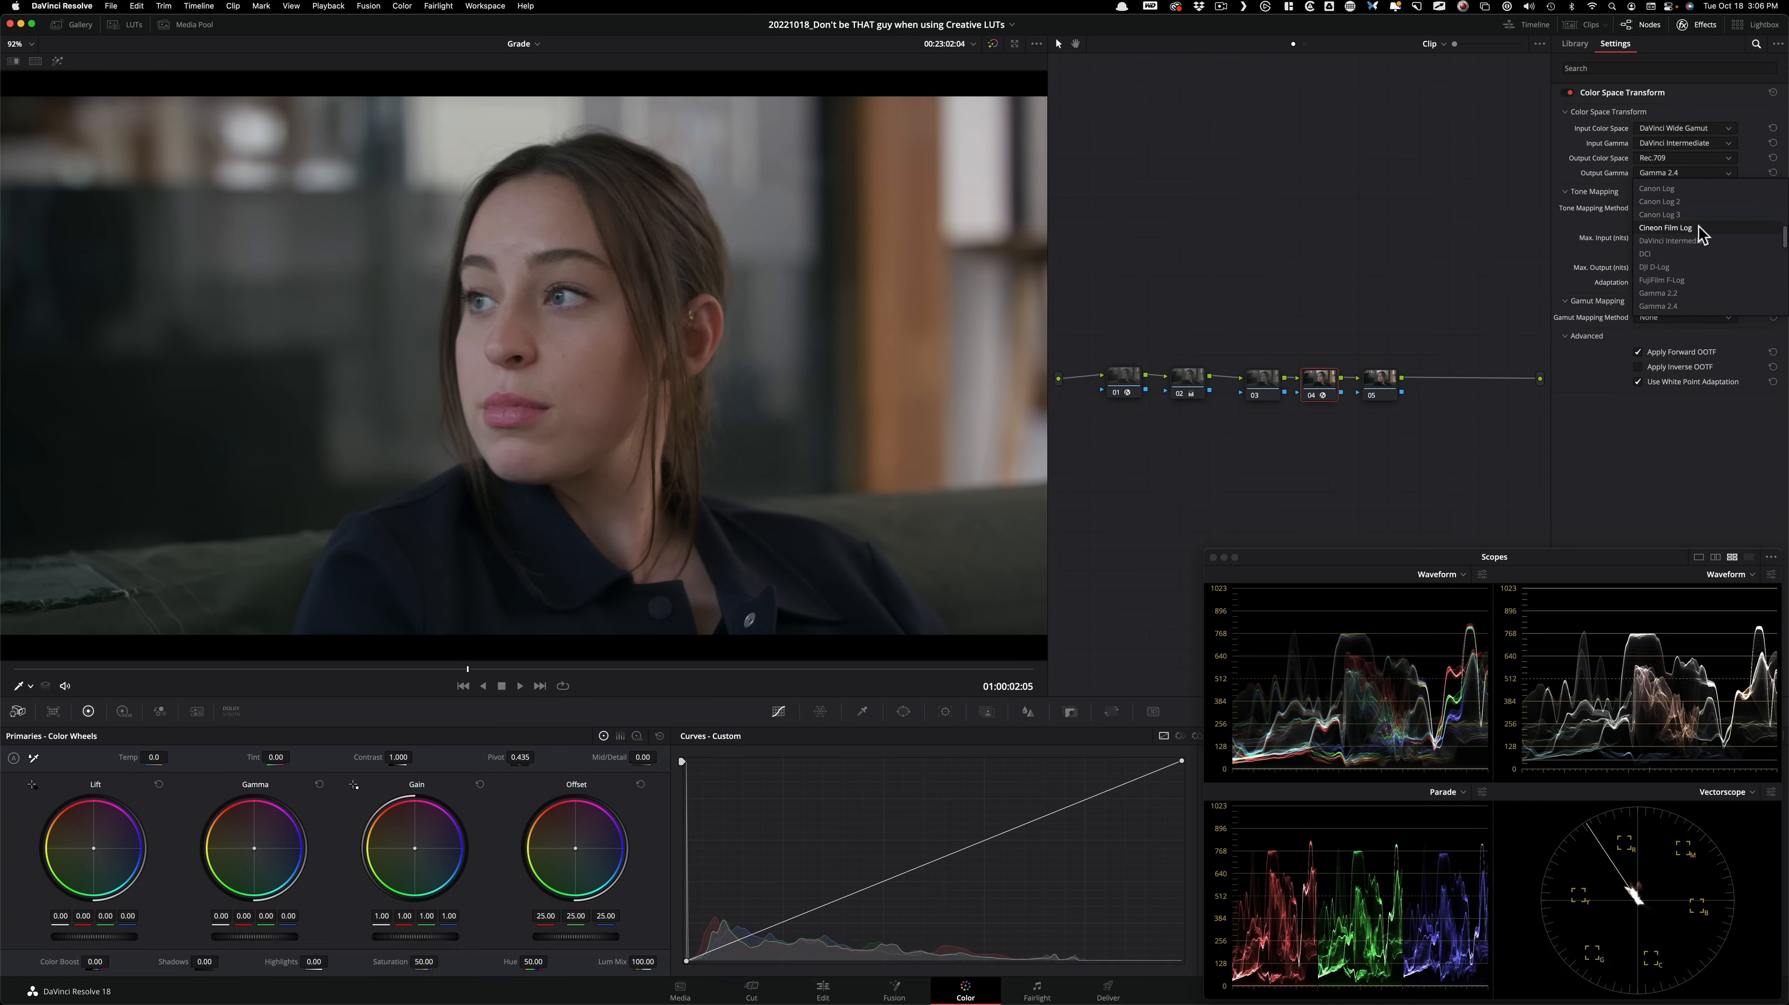
{"action": "left_click", "coordinate": [1696, 228]}
{"action": "left_click", "coordinate": [1277, 242]}
Apply the Rec709 Kodak 2383 D60 film look LUT to node 05.
{"action": "left_click", "coordinate": [1379, 381]}
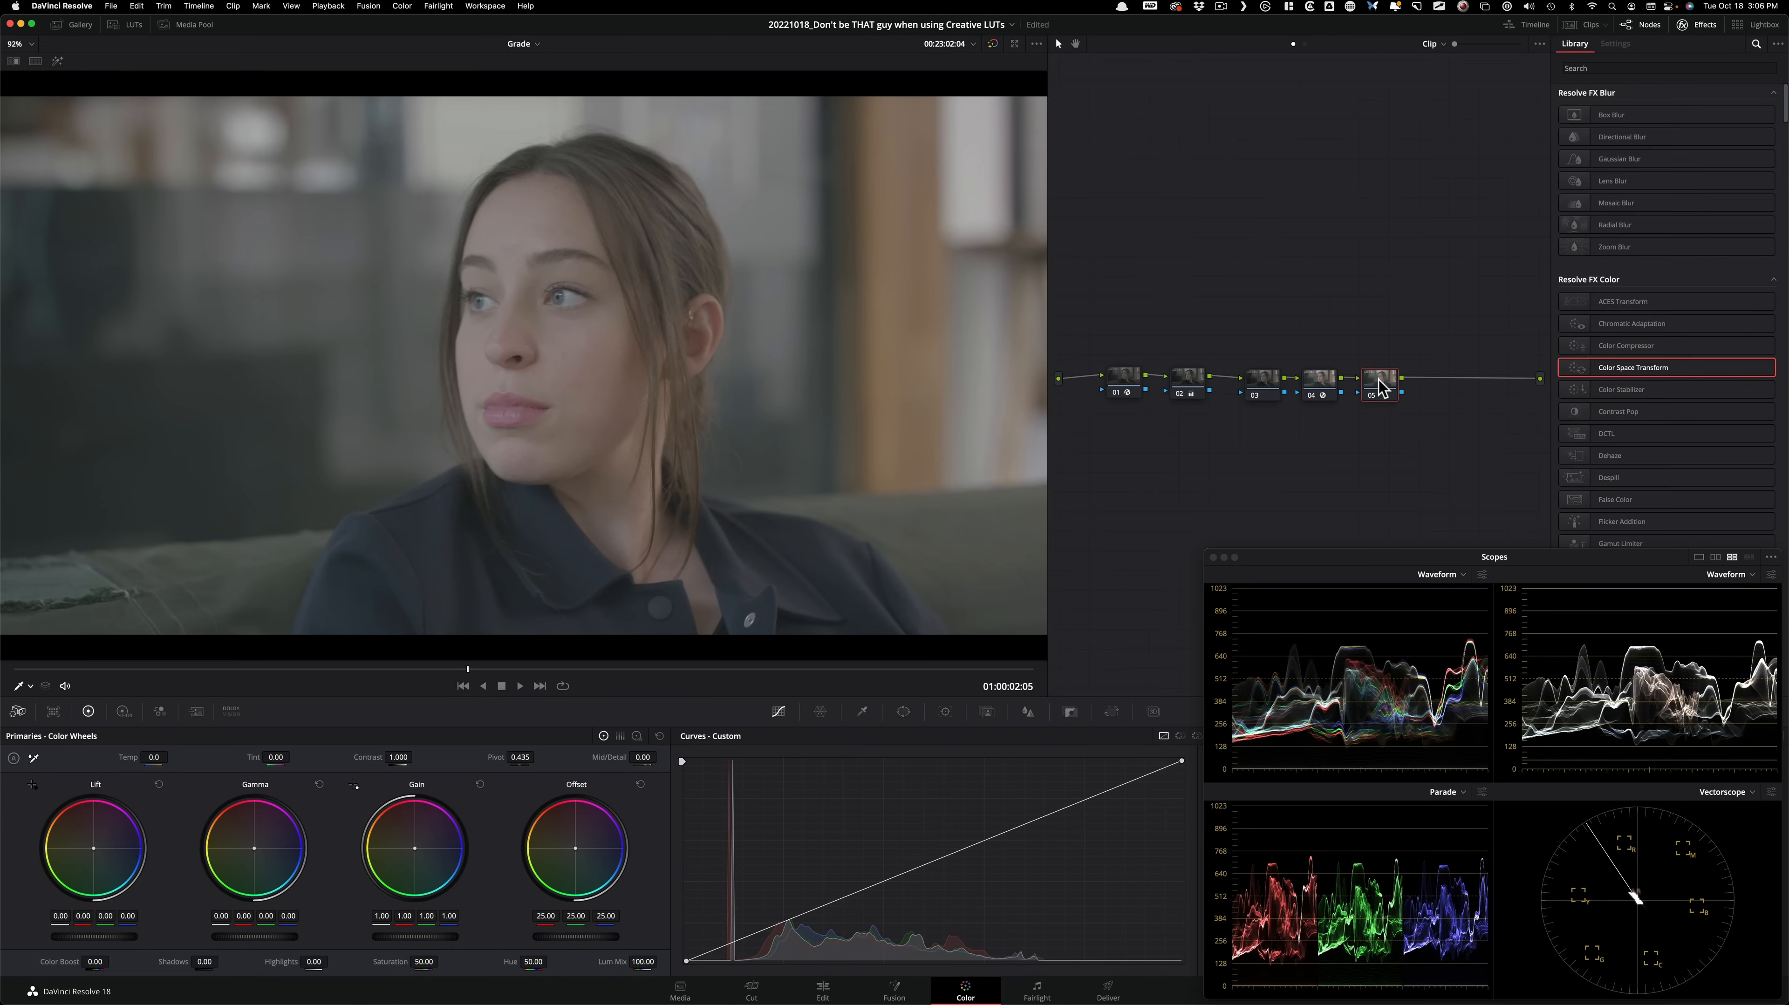
{"action": "left_click", "coordinate": [126, 25]}
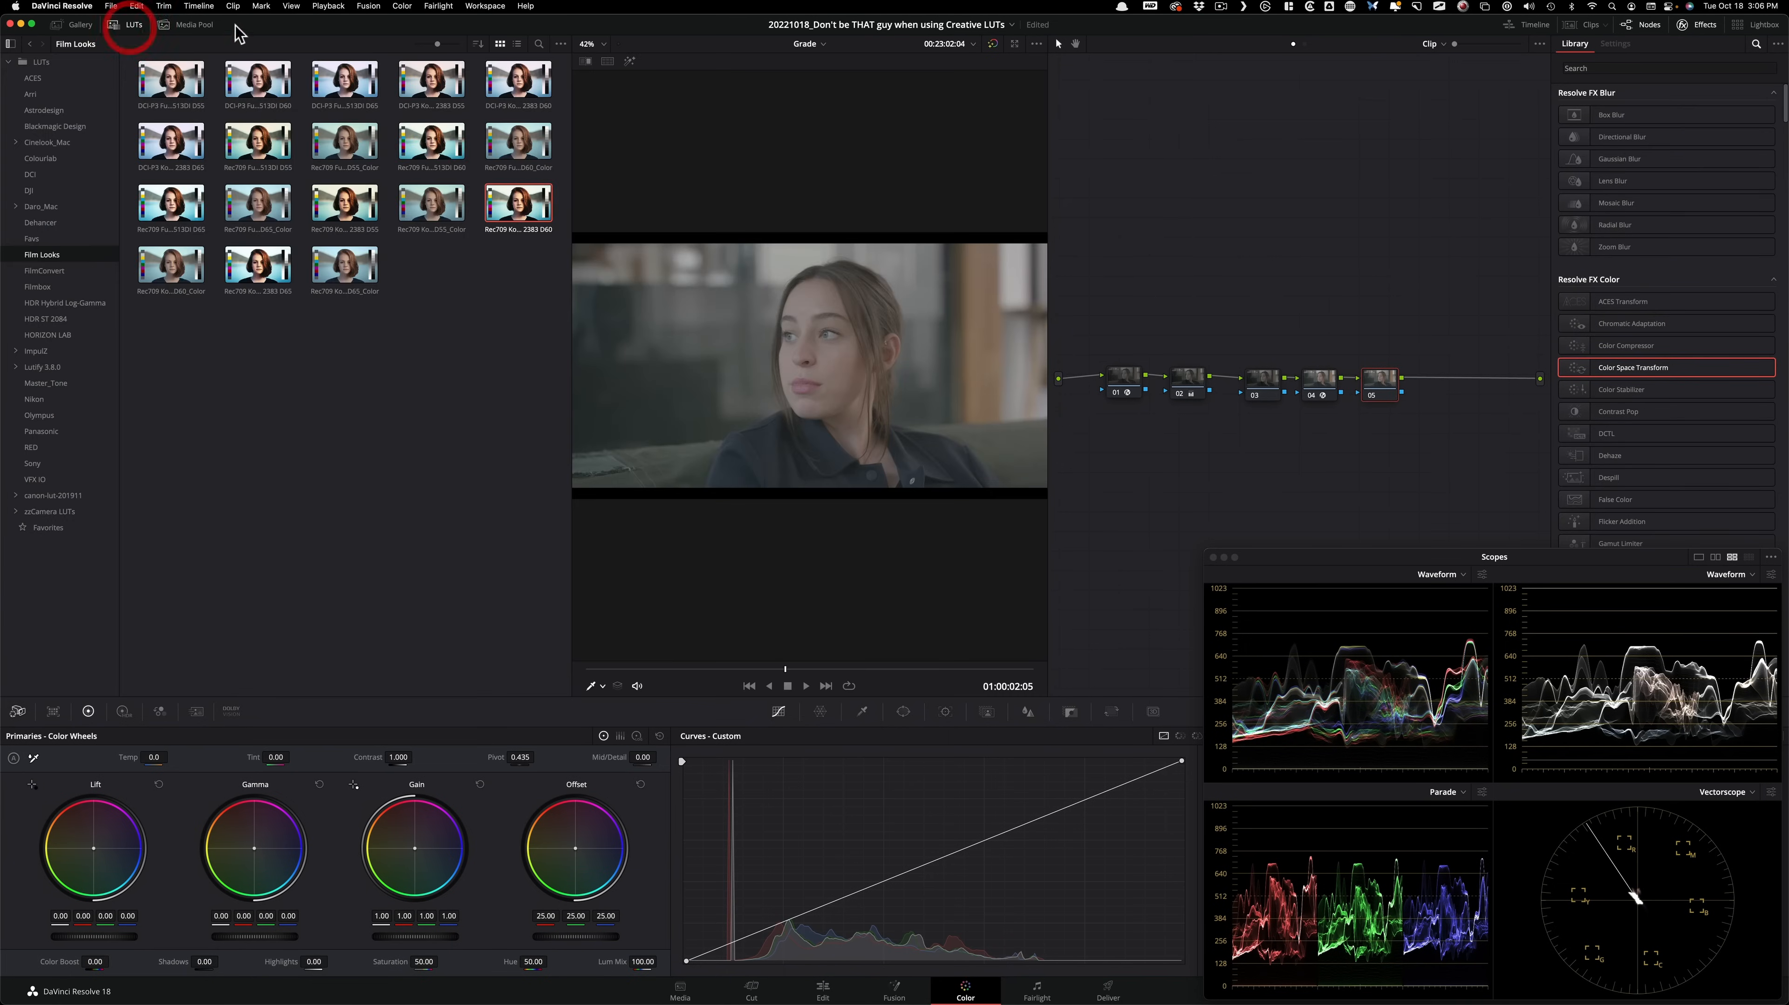
{"action": "double_click", "coordinate": [533, 239]}
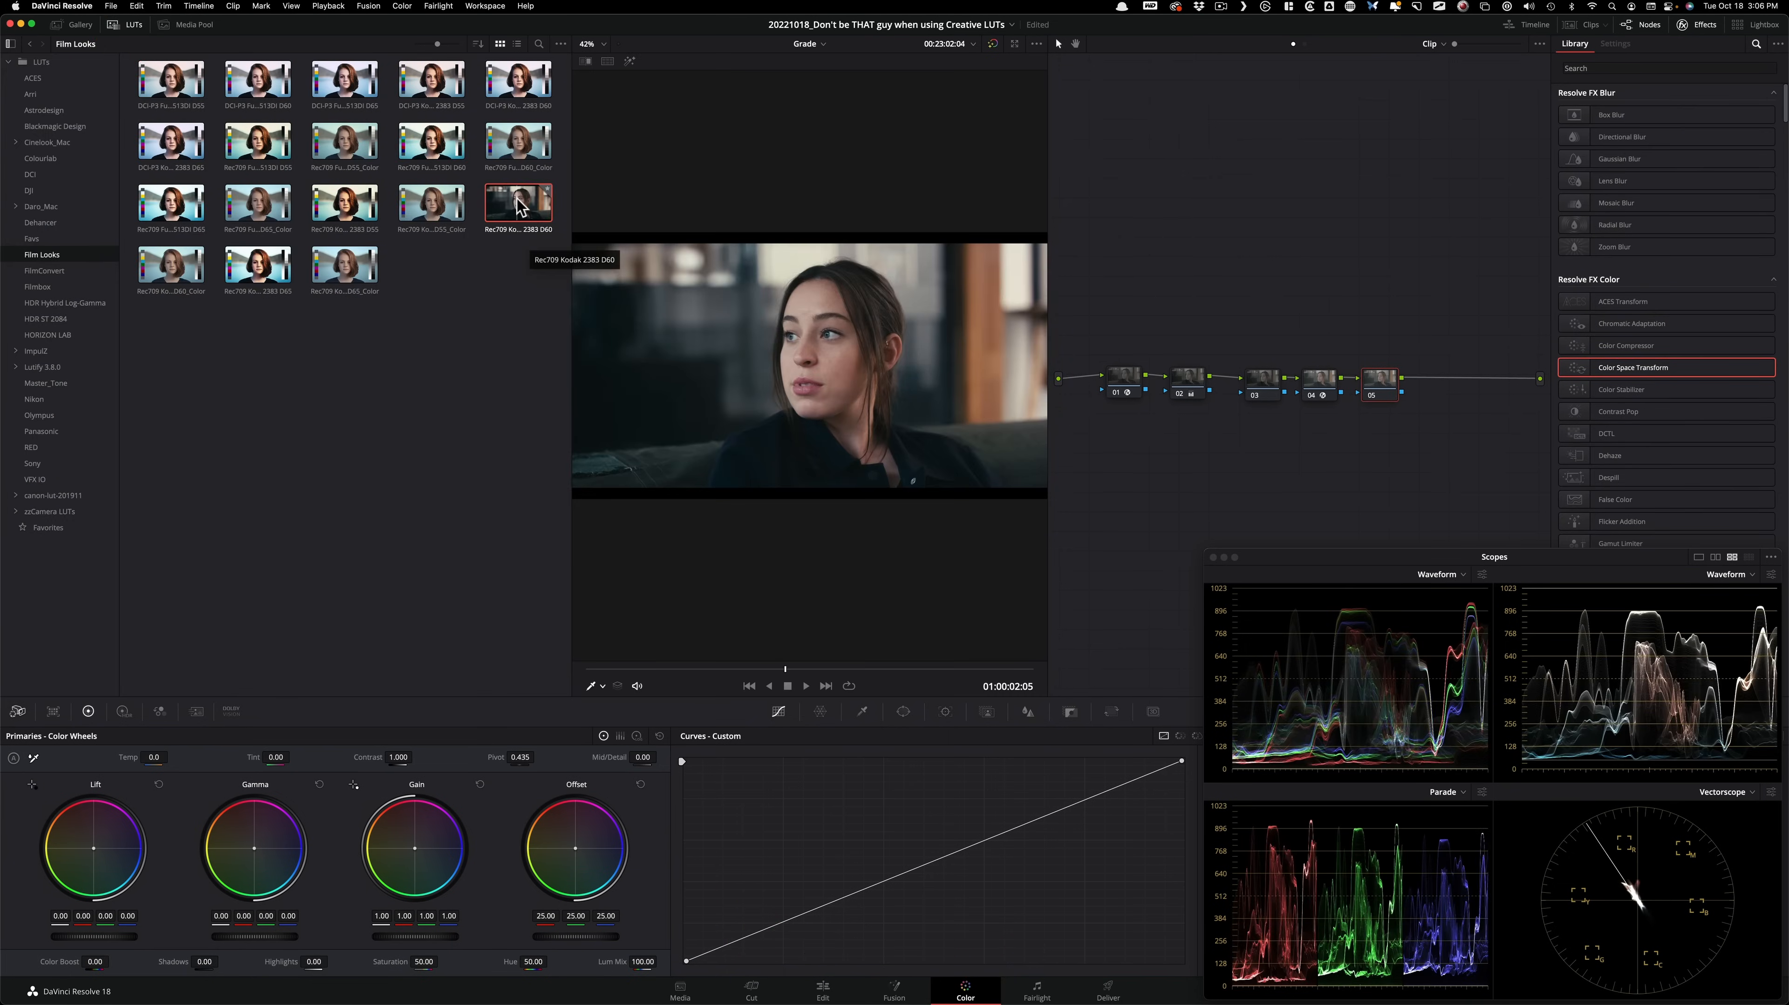
{"action": "left_click", "coordinate": [126, 25]}
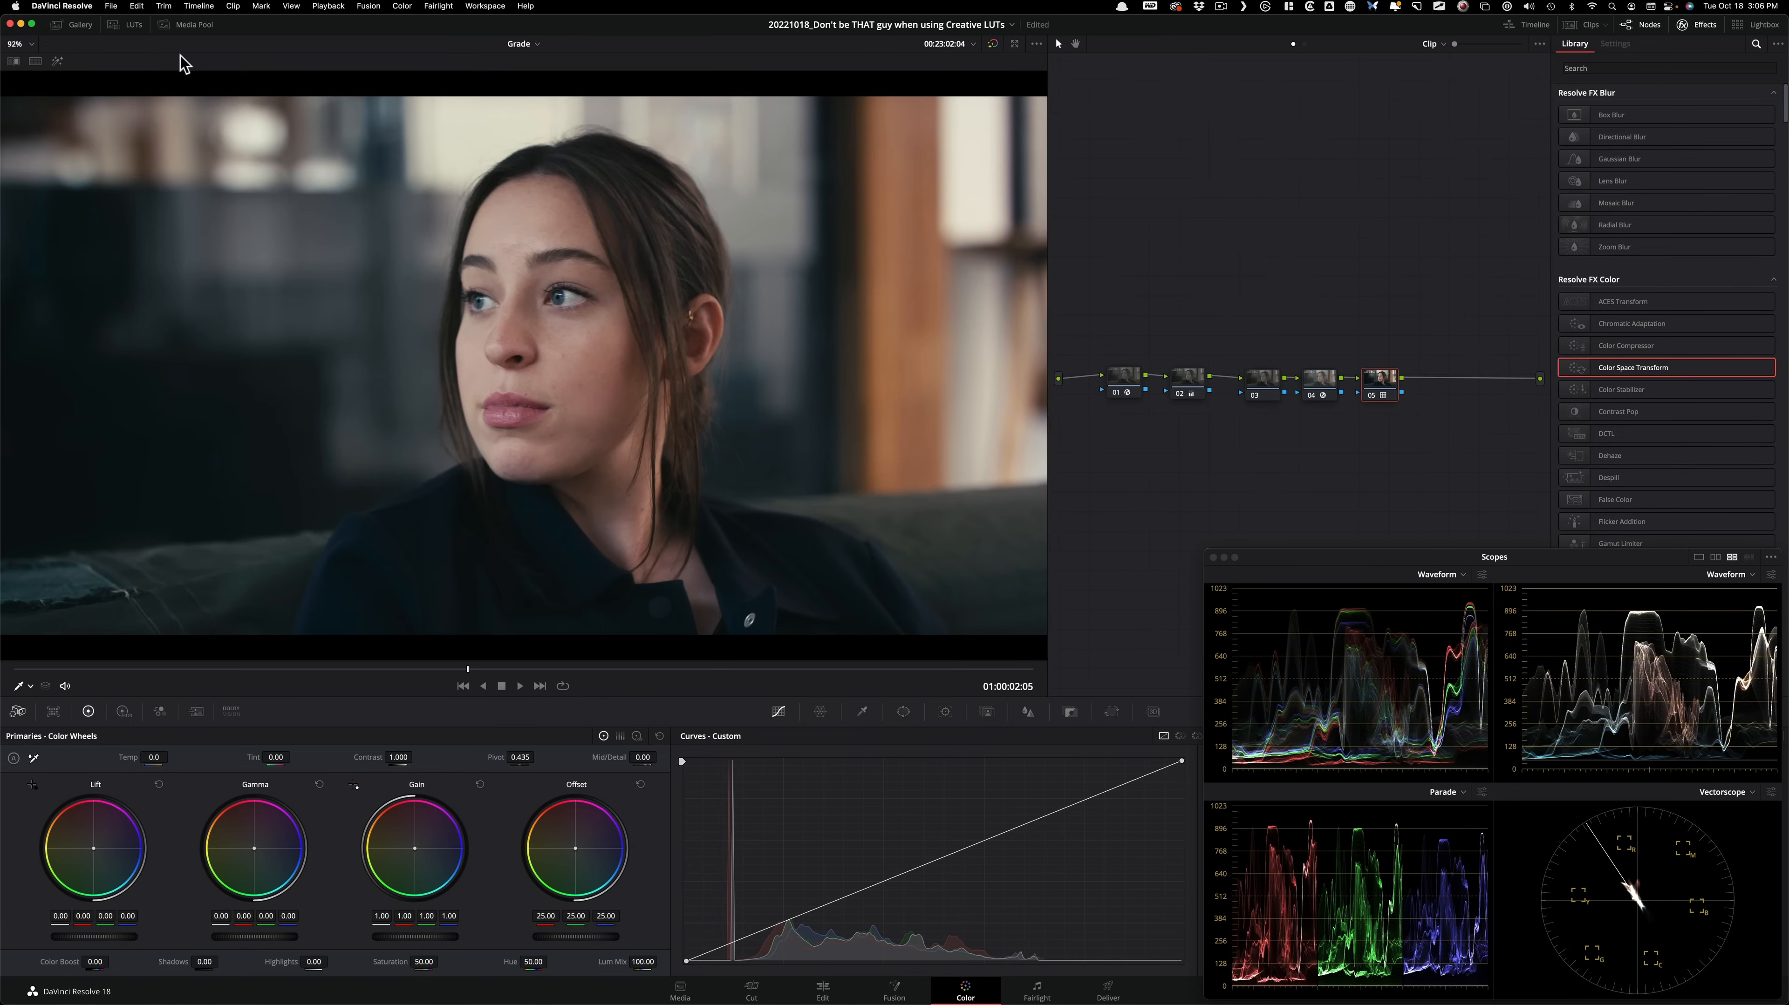
Compare the new grade with the stored gallery still using the image wipe, and end with the wipe off.
{"action": "left_click", "coordinate": [74, 25]}
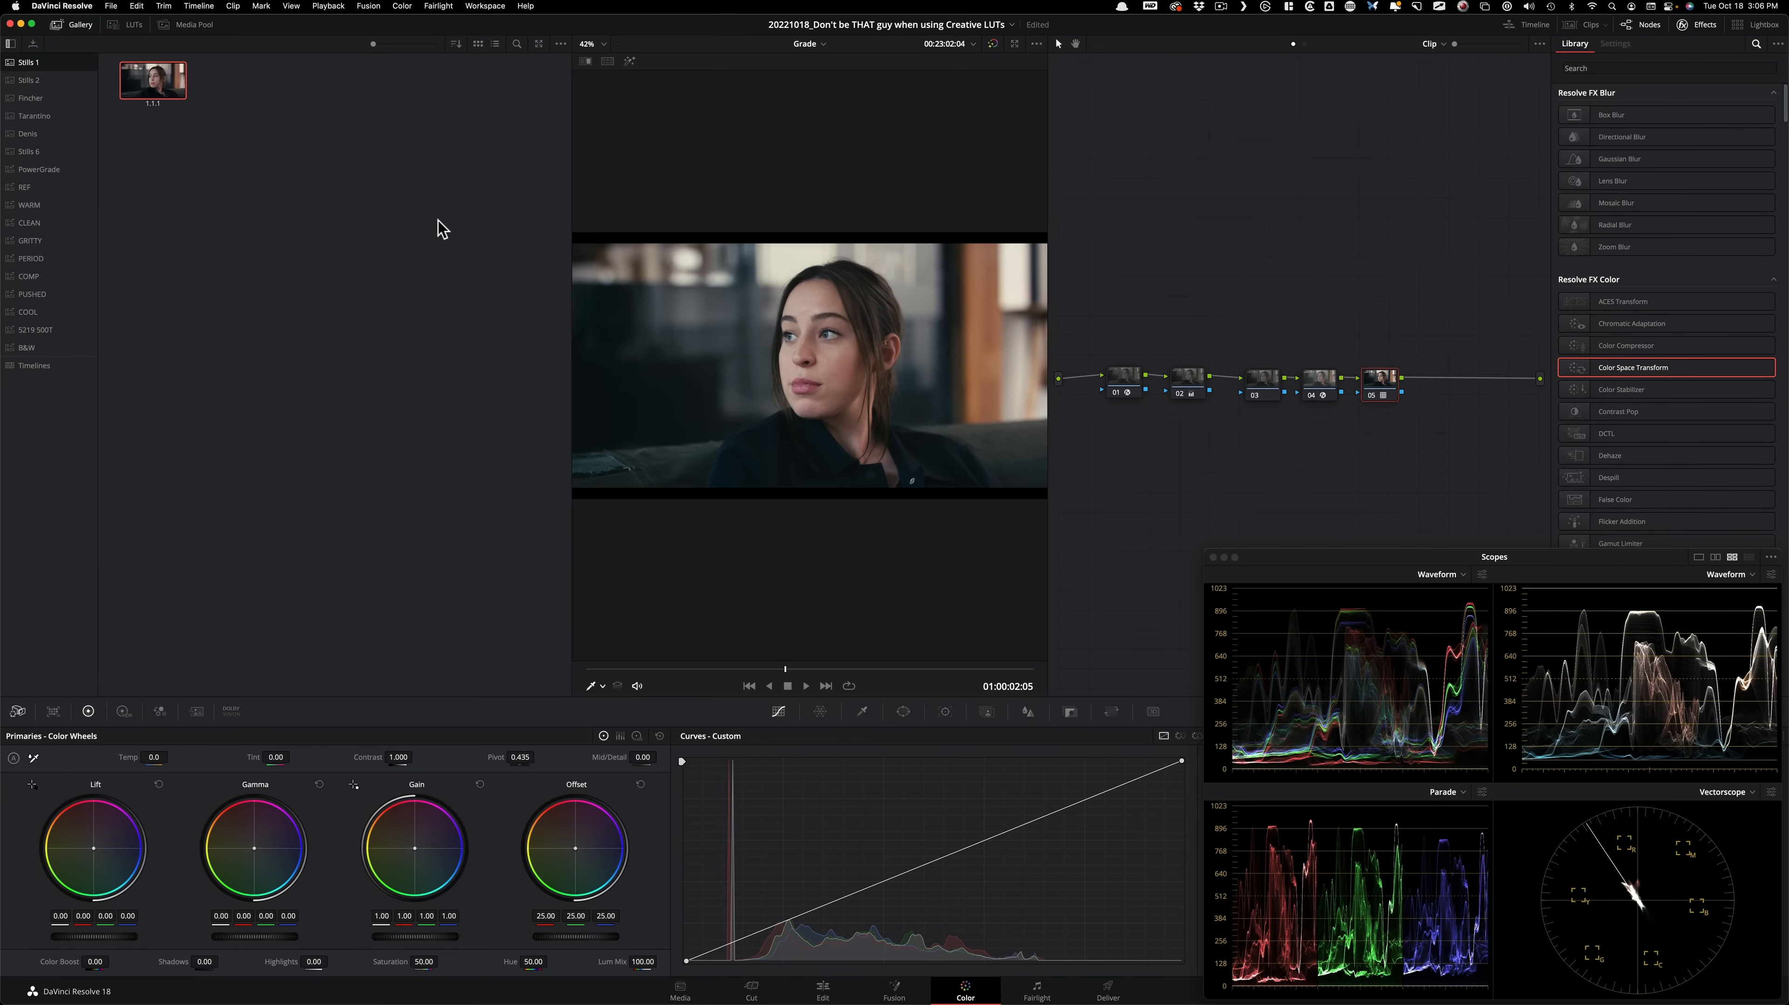
{"action": "key", "text": "super+w"}
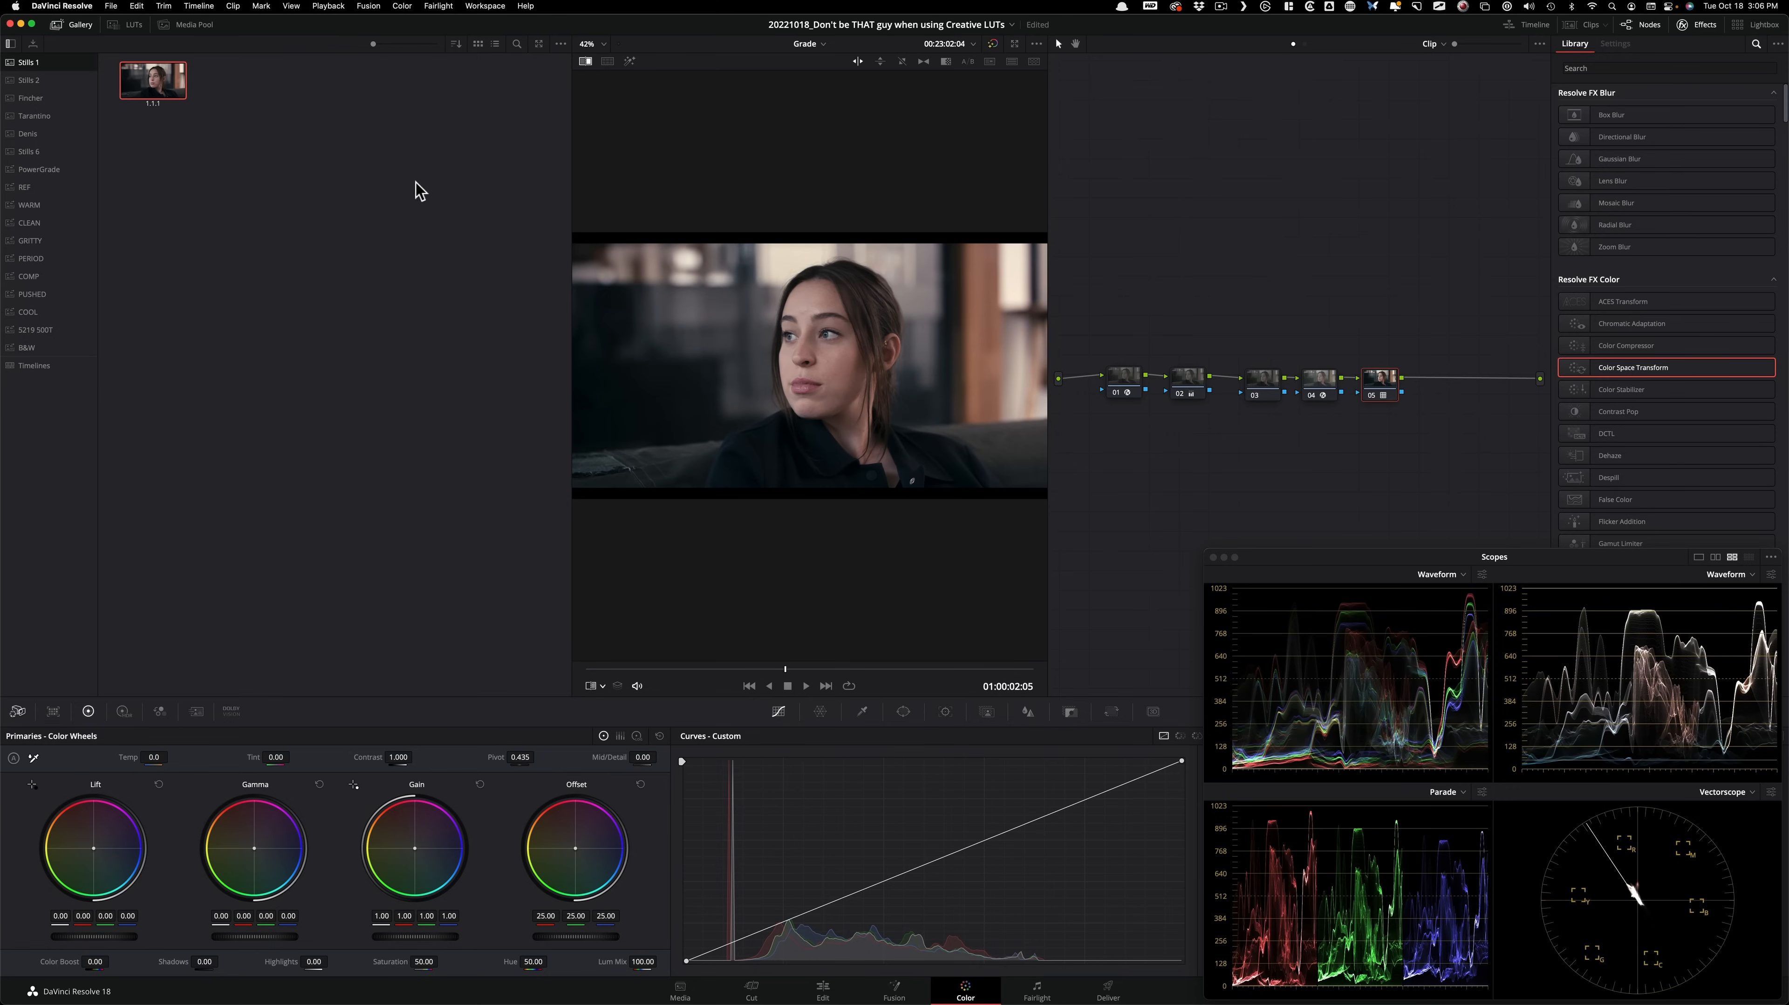
{"action": "left_click", "coordinate": [77, 25]}
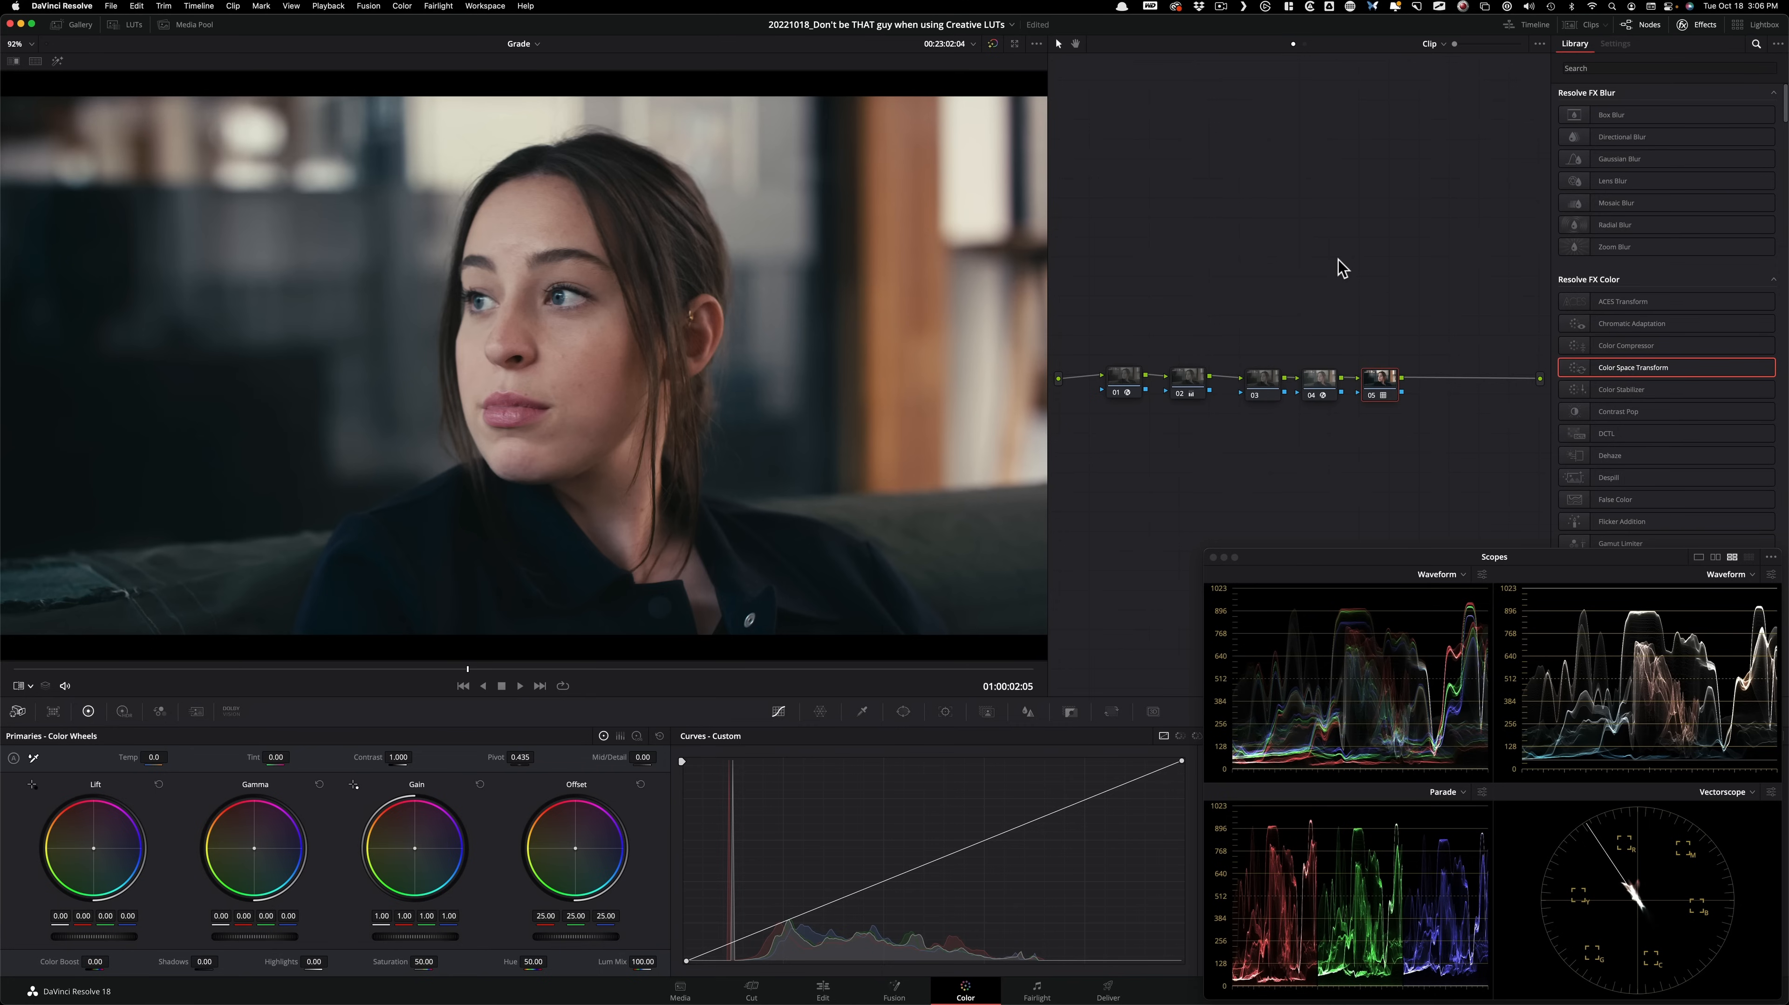
{"action": "key", "text": "super+w"}
{"action": "key", "text": "super+w"}
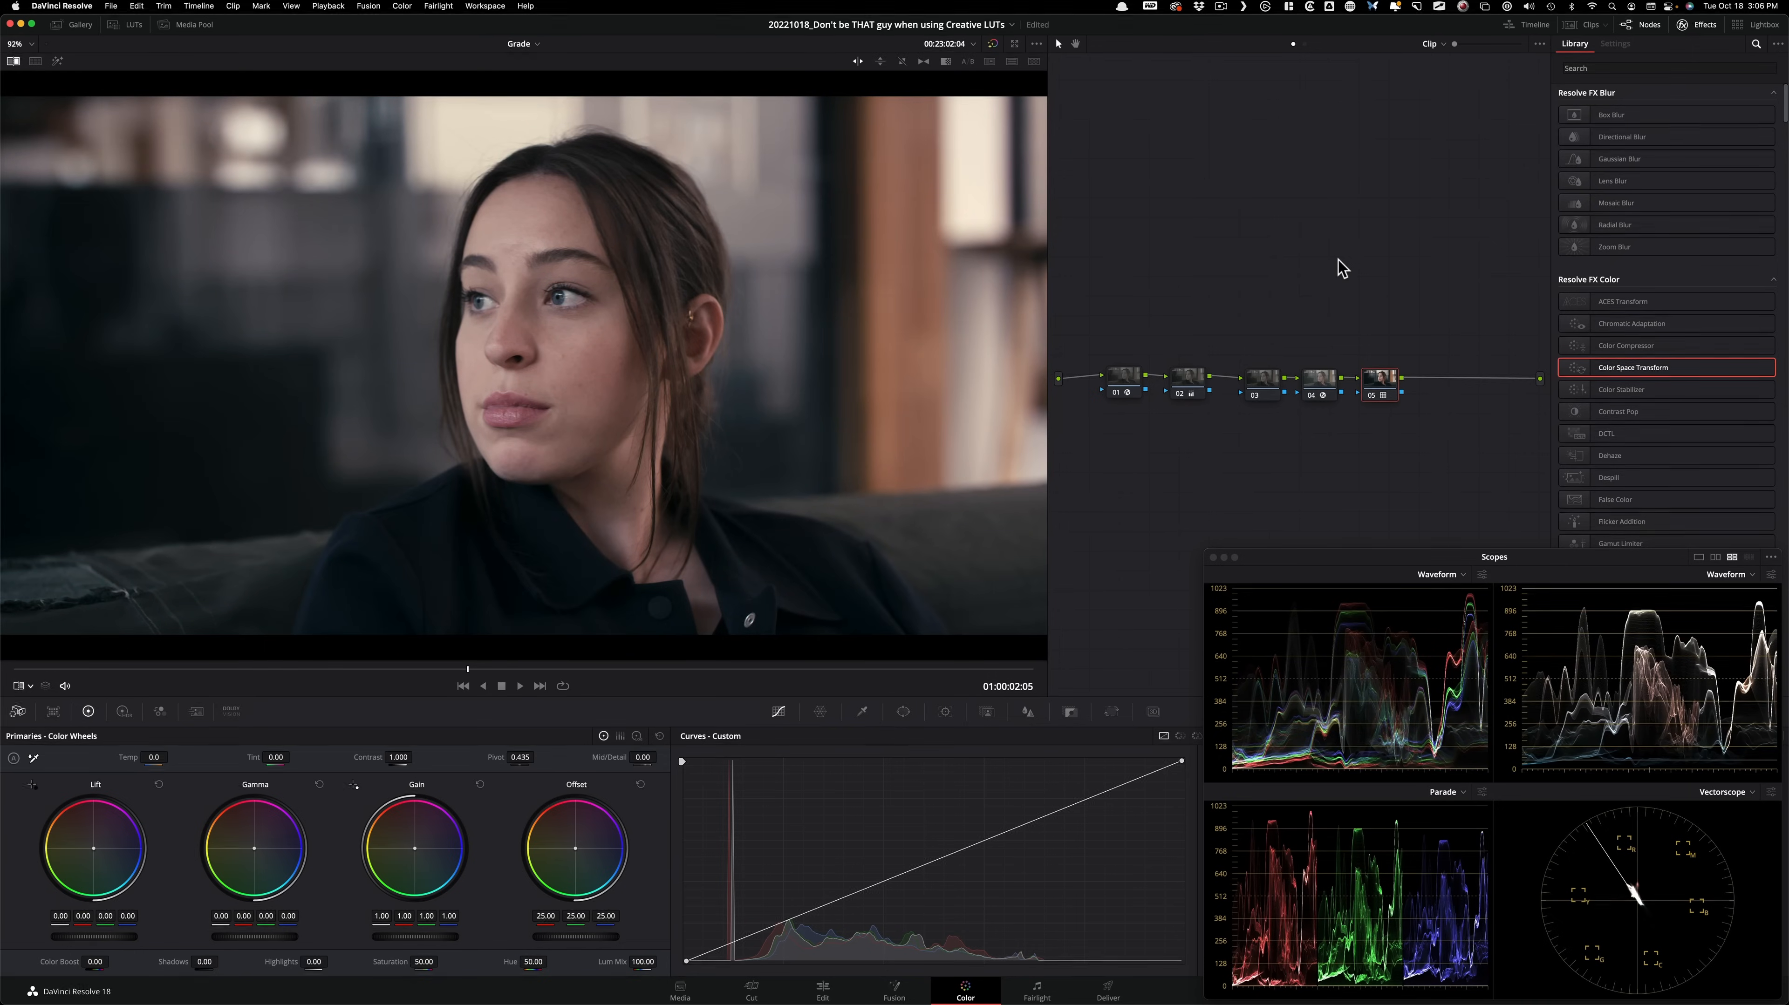
{"action": "left_click", "coordinate": [25, 687]}
{"action": "left_click", "coordinate": [60, 719]}
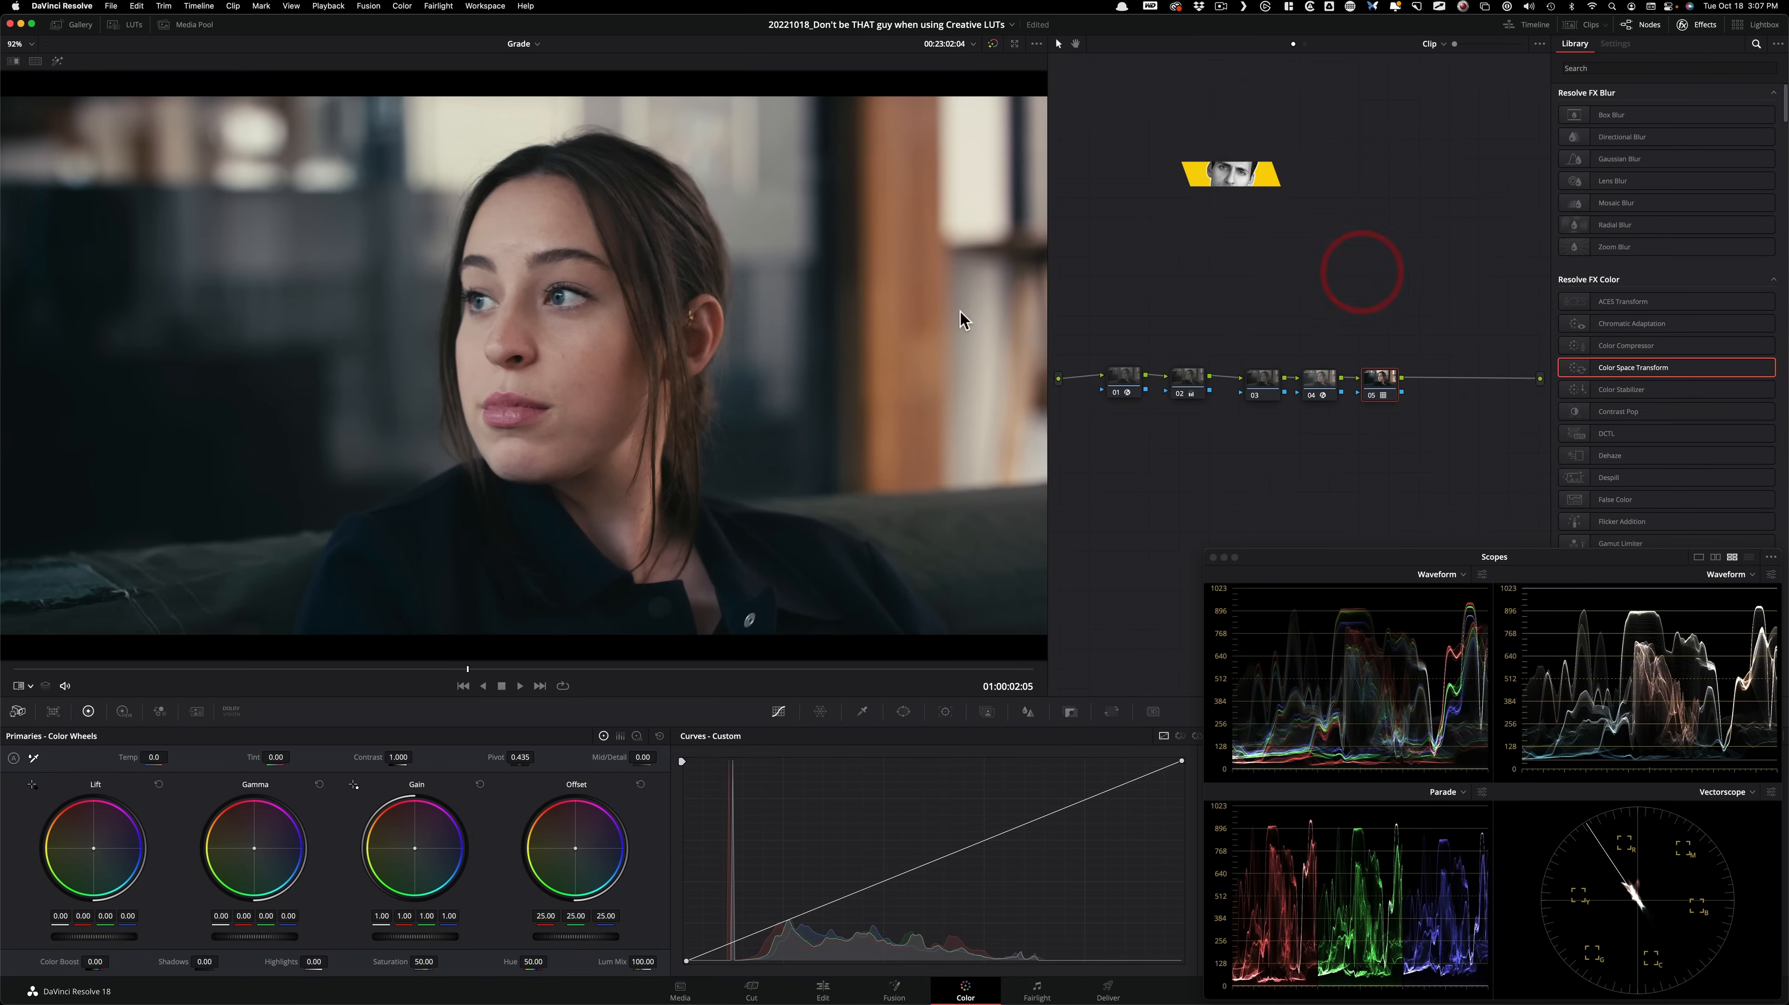
On node 02, set Shadows to 12.40, Highlights to -18.70 and Gain to 1.23, comparing the node off and on.
{"action": "left_click", "coordinate": [1189, 383]}
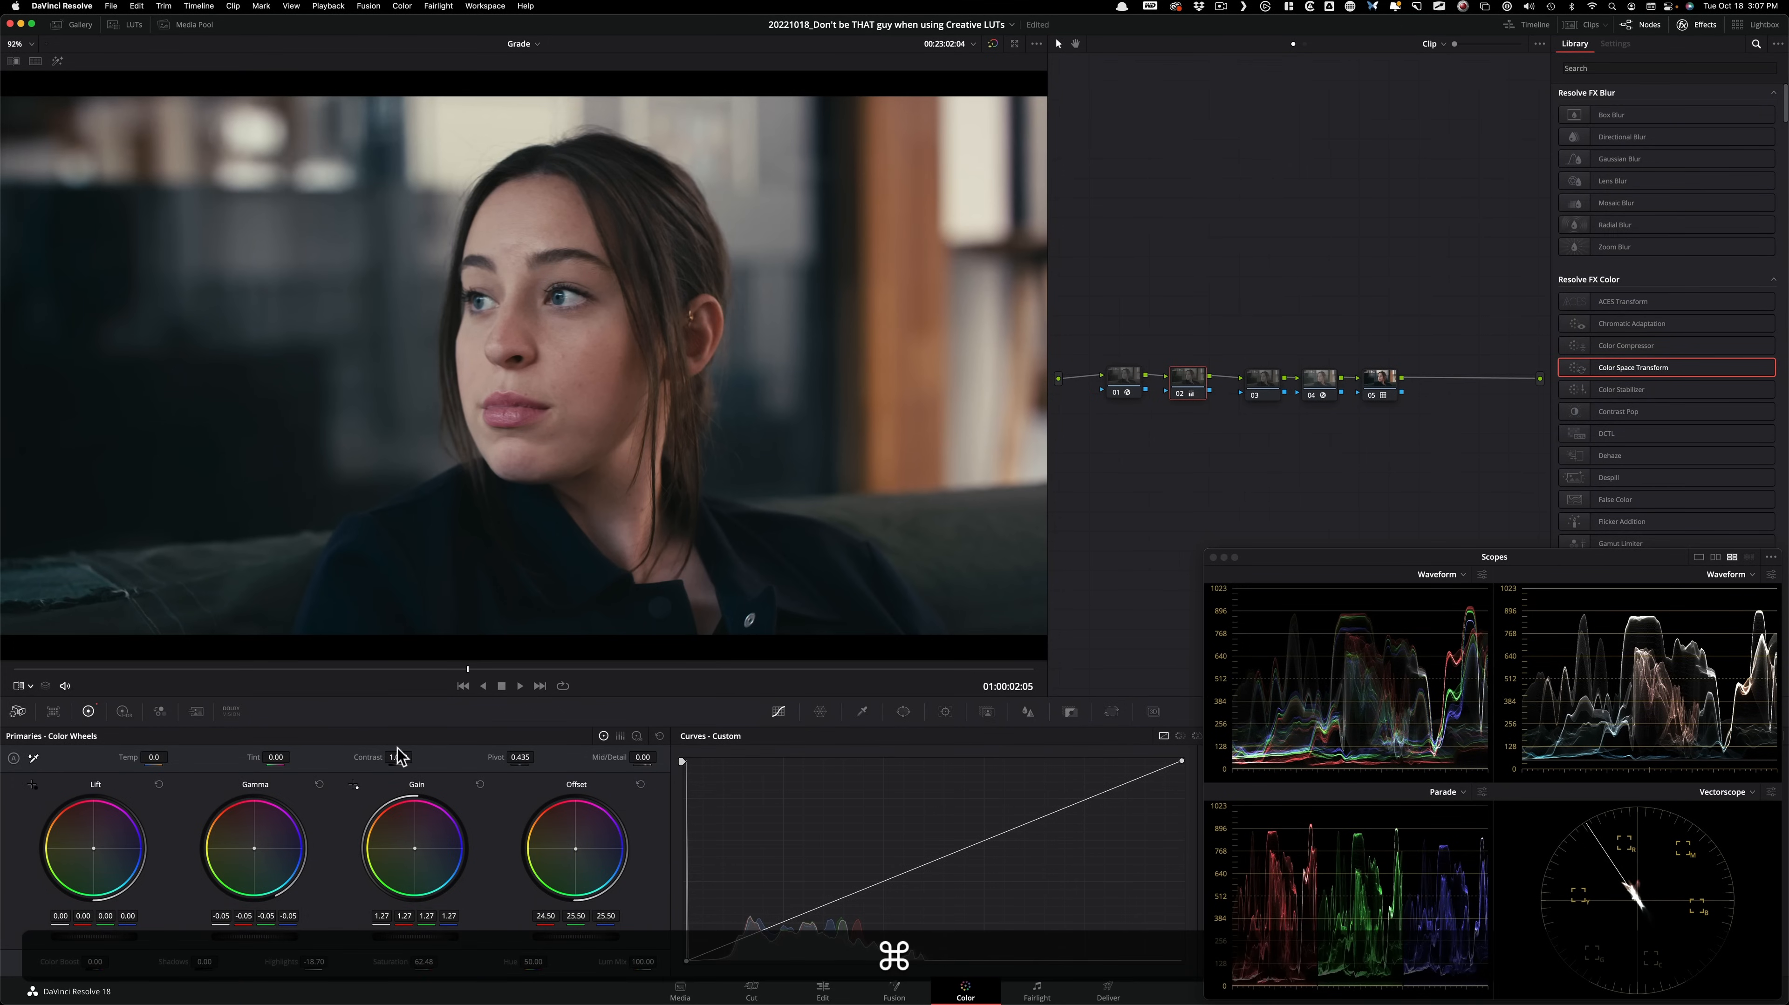
{"action": "key", "text": "super+z"}
{"action": "key", "text": "super+shift+z"}
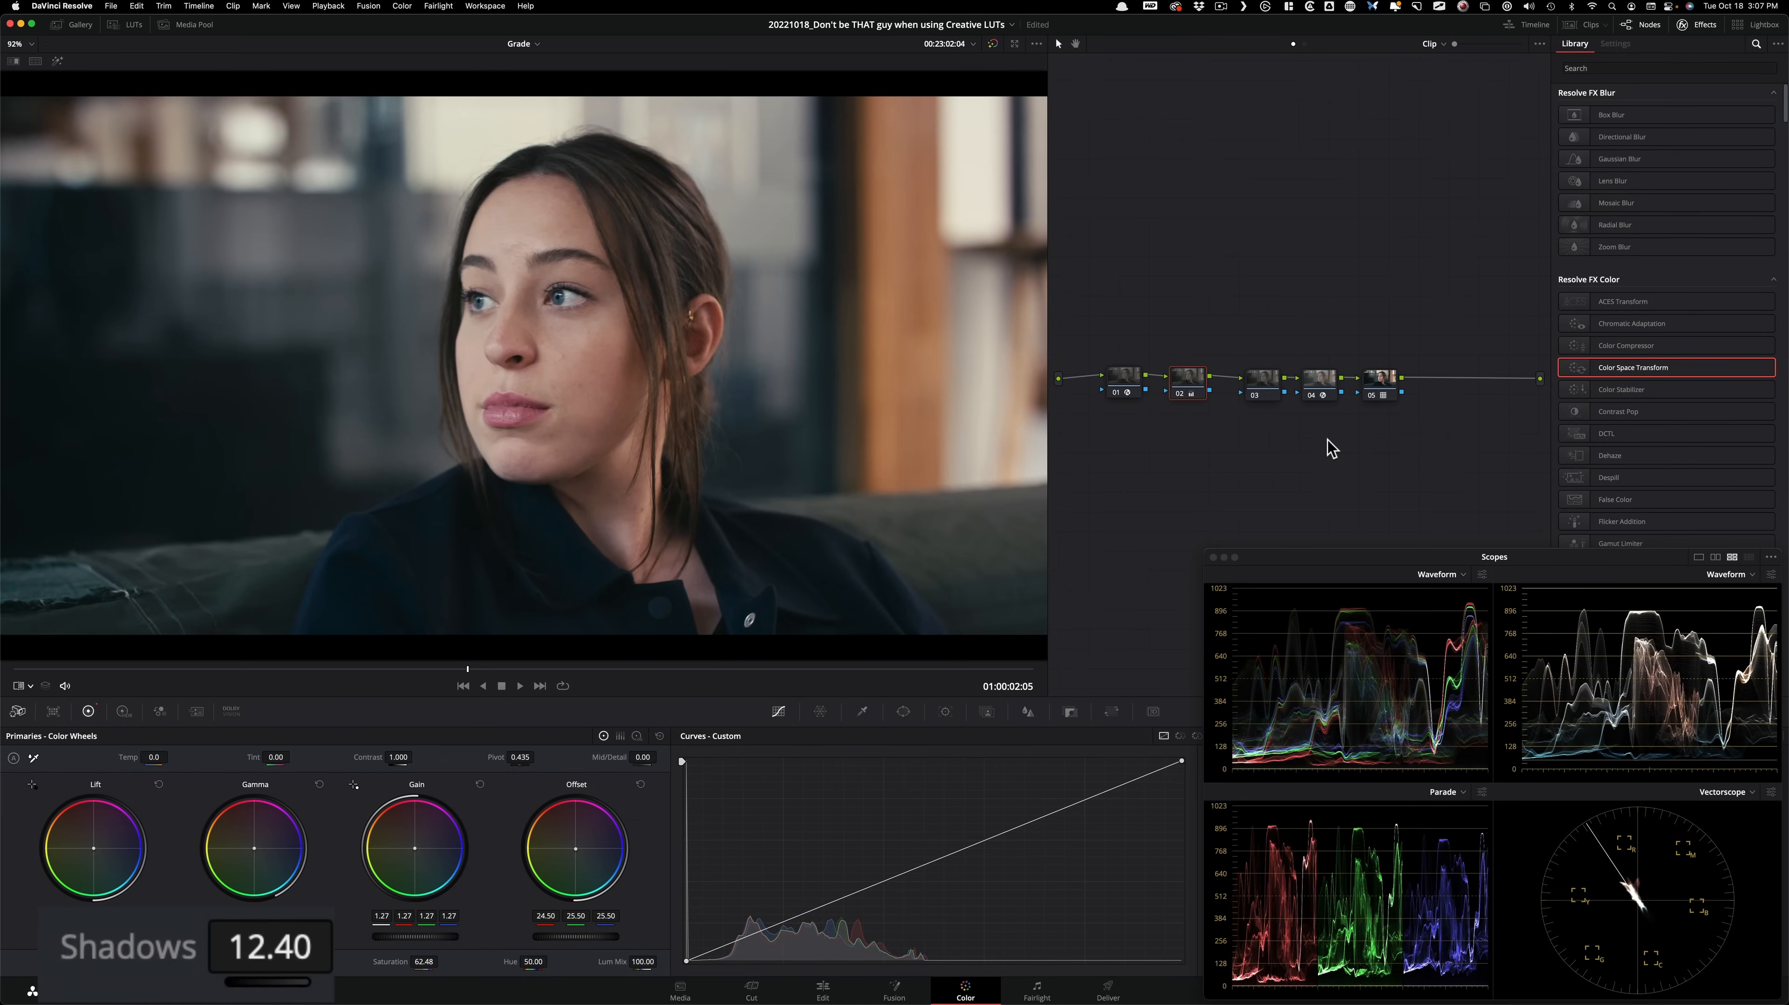
{"action": "key", "text": "super+d"}
{"action": "key", "text": "super+d"}
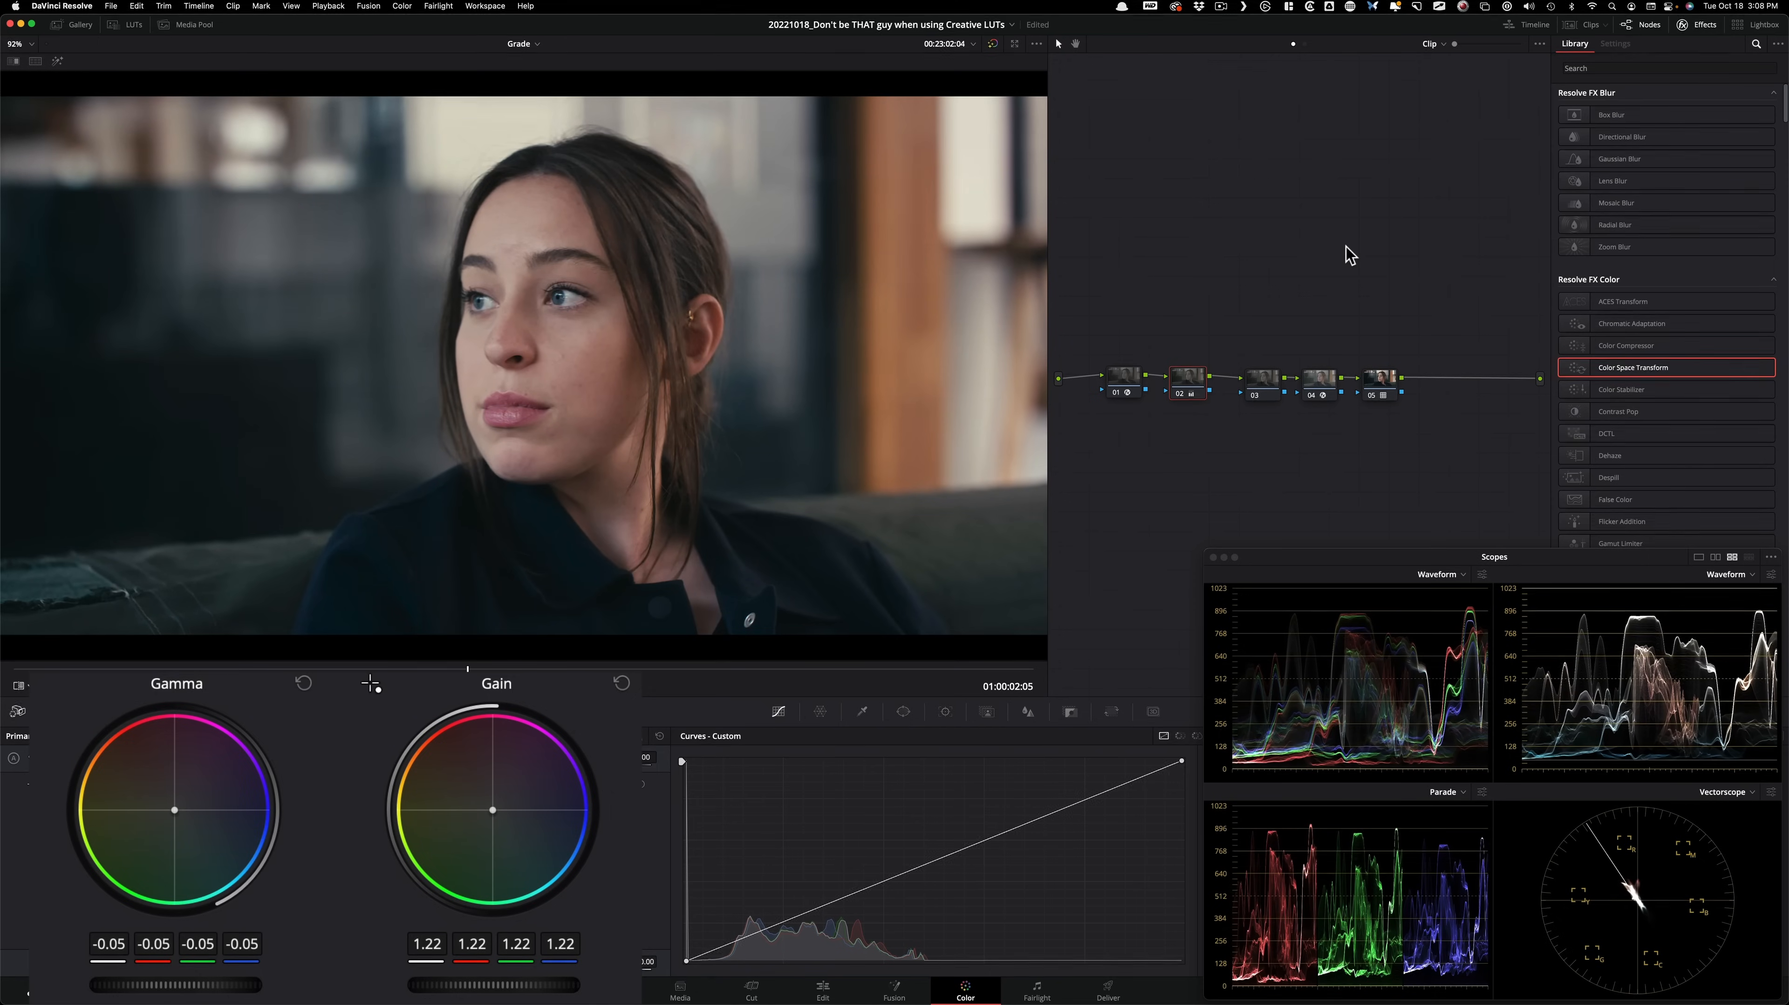
{"action": "key", "text": "super+d"}
{"action": "key", "text": "super+d"}
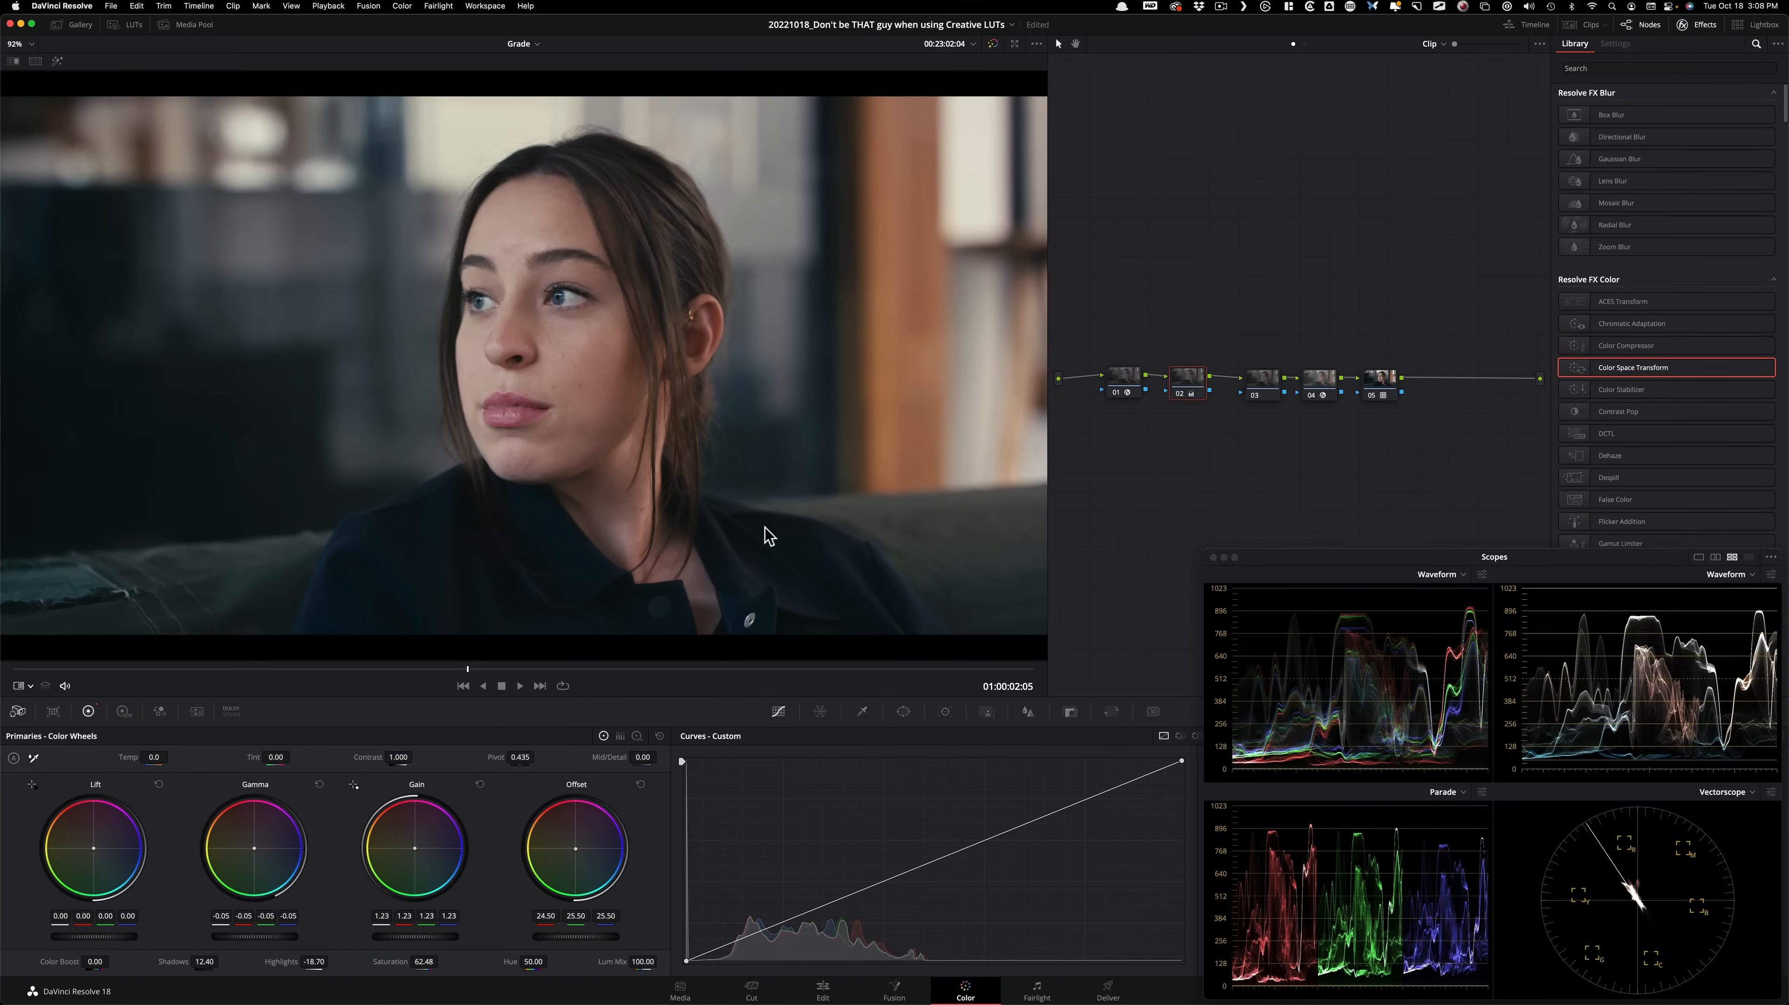
Even out the spacing of nodes 05 and 03 in the node chain, leaving node 03 selected.
{"action": "left_click", "coordinate": [1379, 384]}
{"action": "left_click", "coordinate": [1364, 378]}
{"action": "left_click", "coordinate": [1187, 380]}
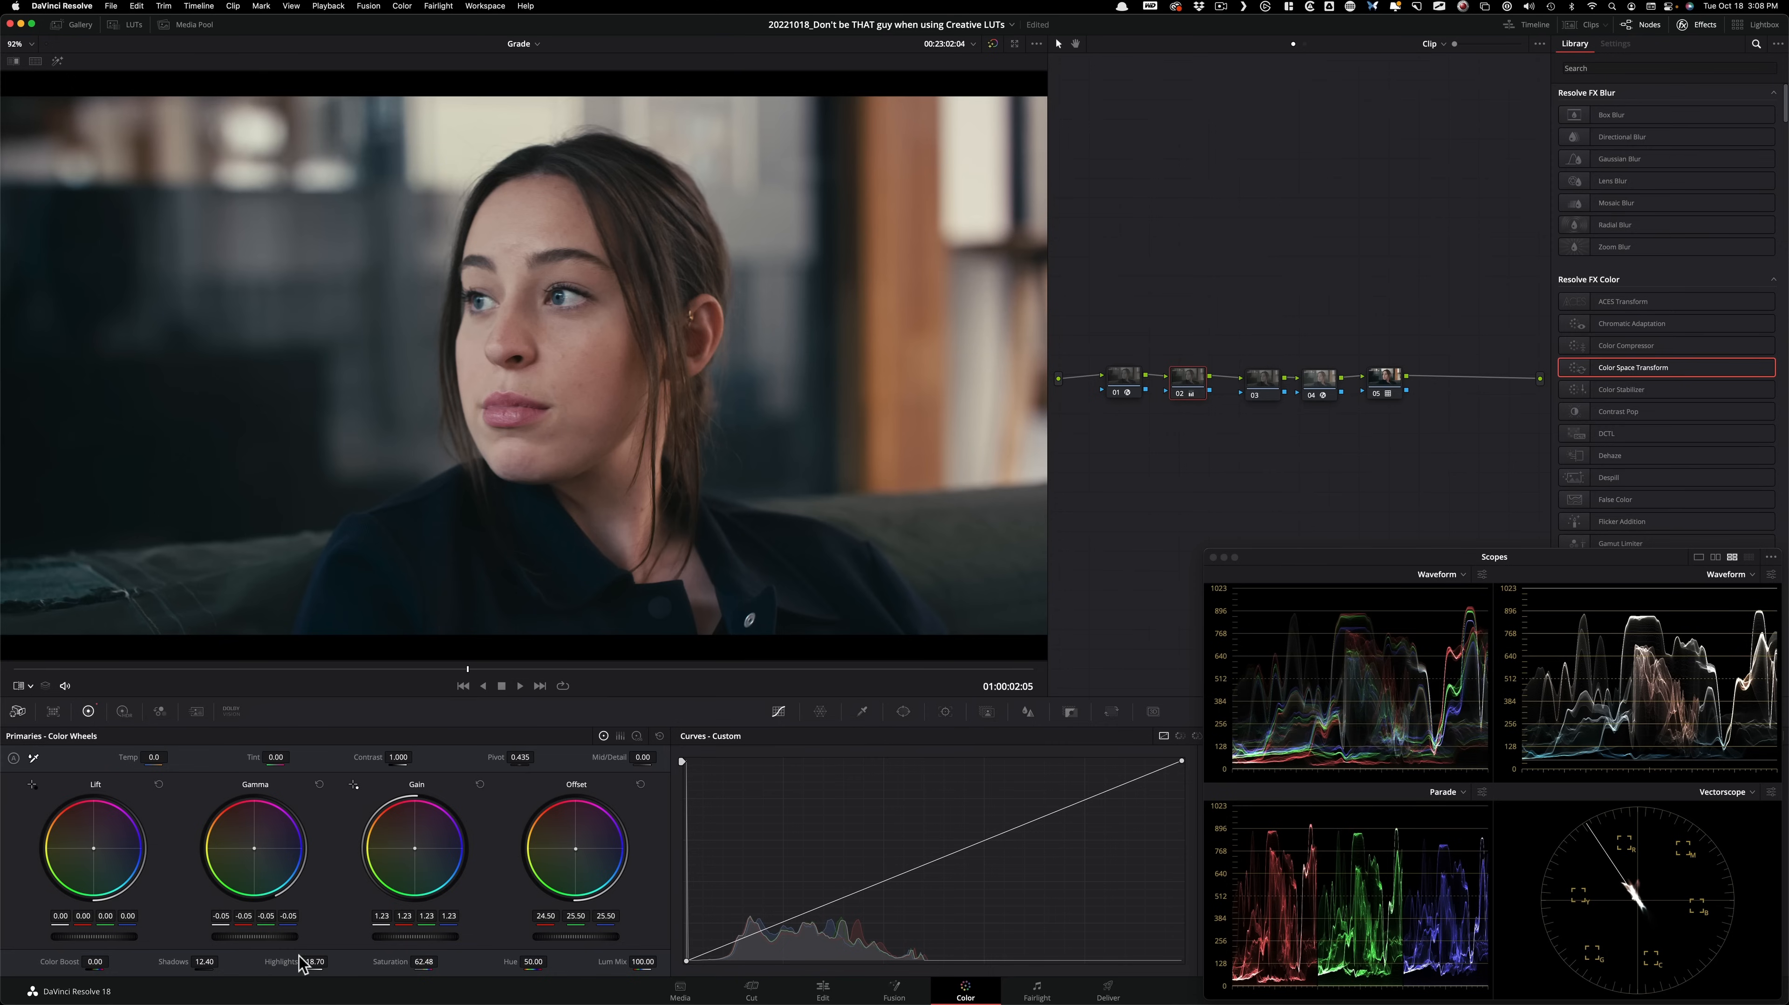
{"action": "left_click", "coordinate": [1257, 302]}
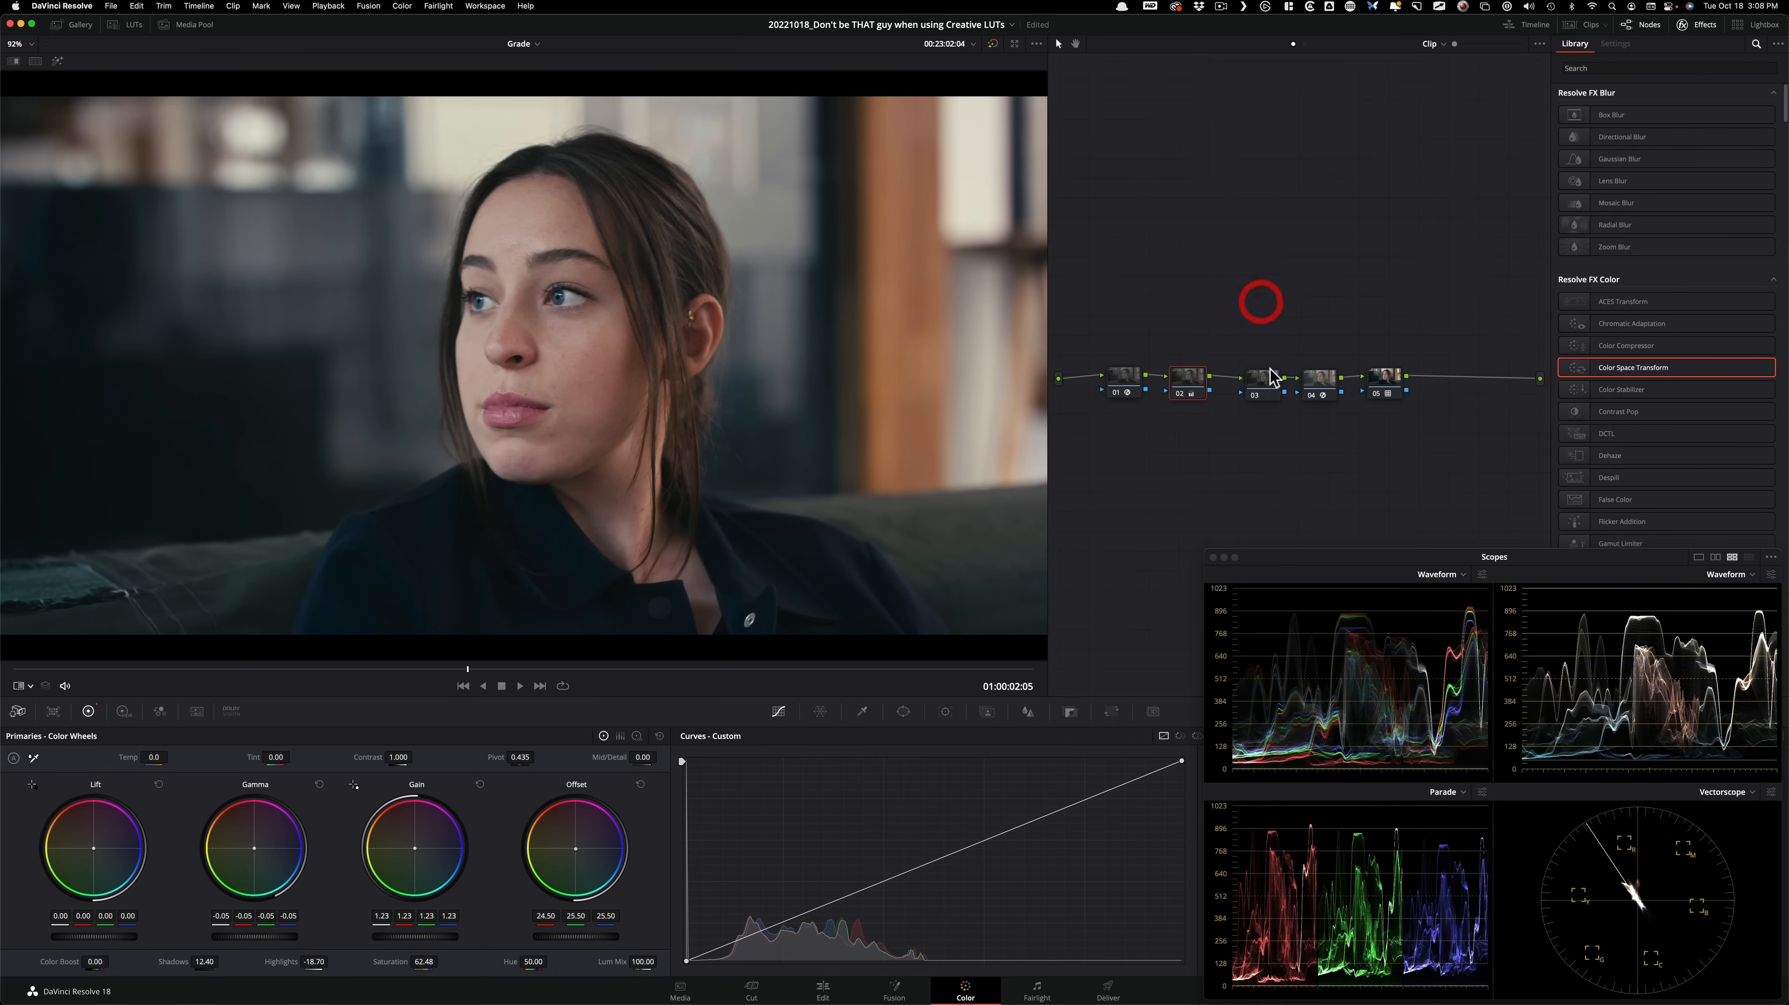
{"action": "left_click", "coordinate": [1257, 389]}
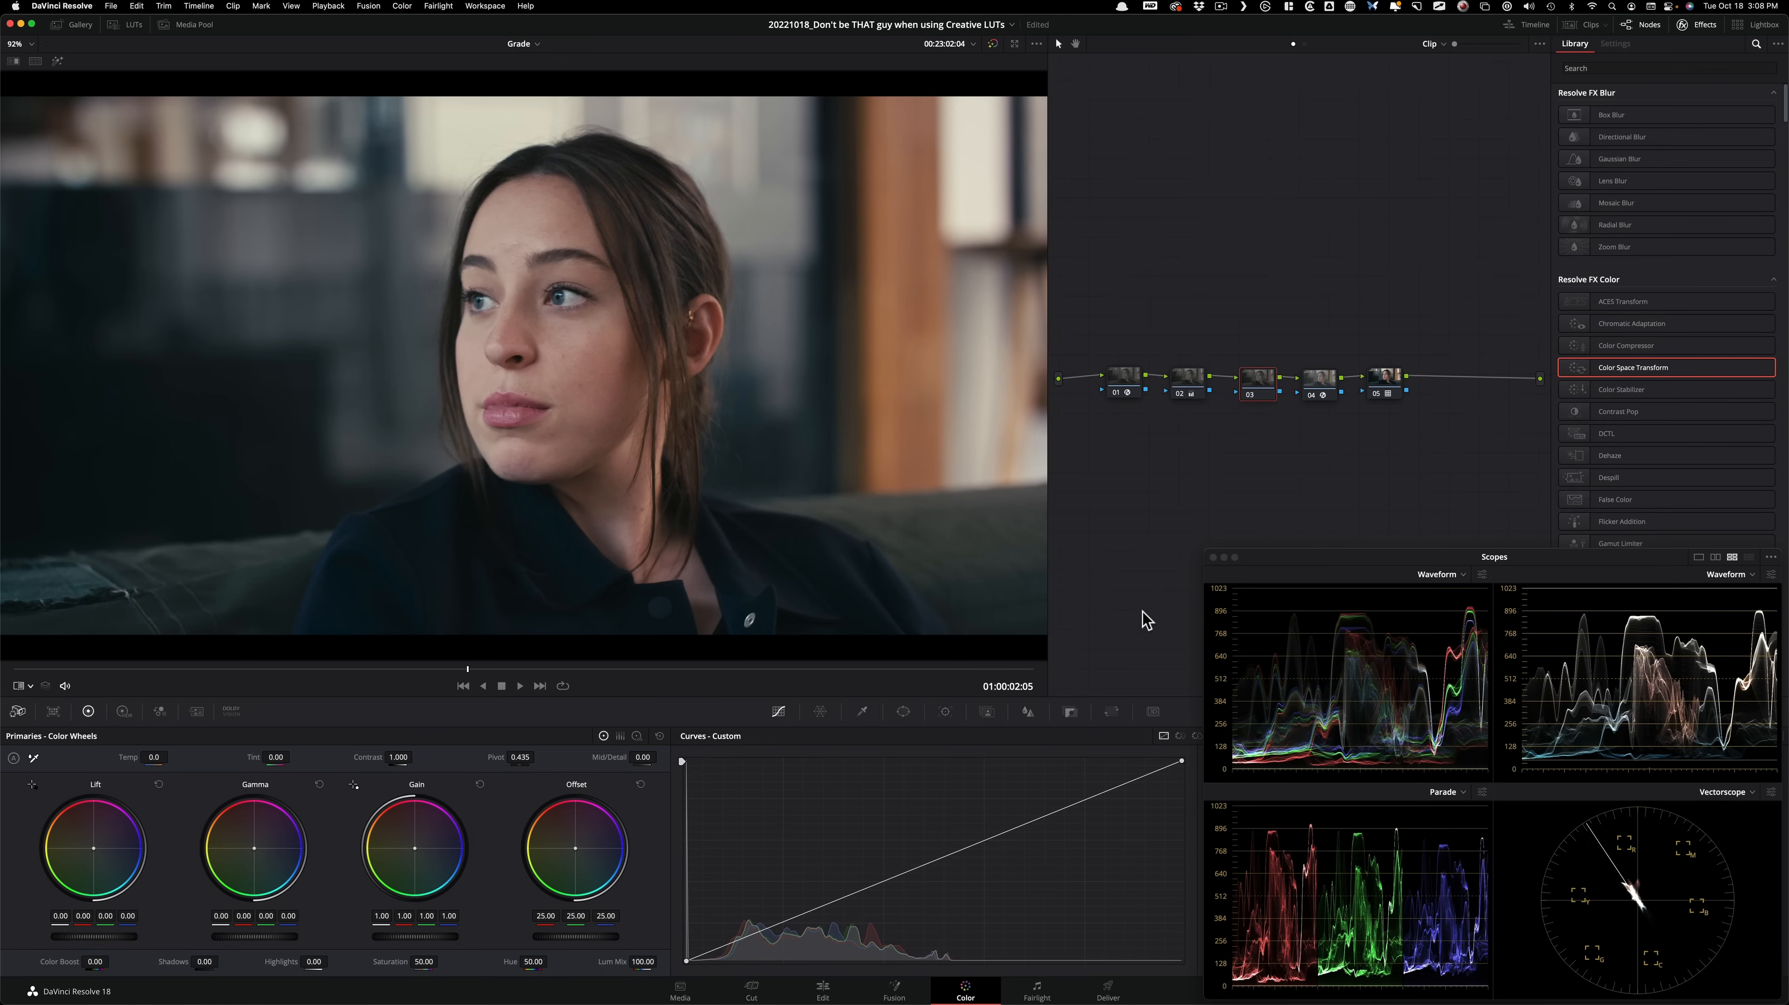
Shape node 03's custom curve with a slightly raised black point and a low shadow control point, and compare the node off and on.
{"action": "left_click_drag", "start_coordinate": [685, 960], "coordinate": [737, 943]}
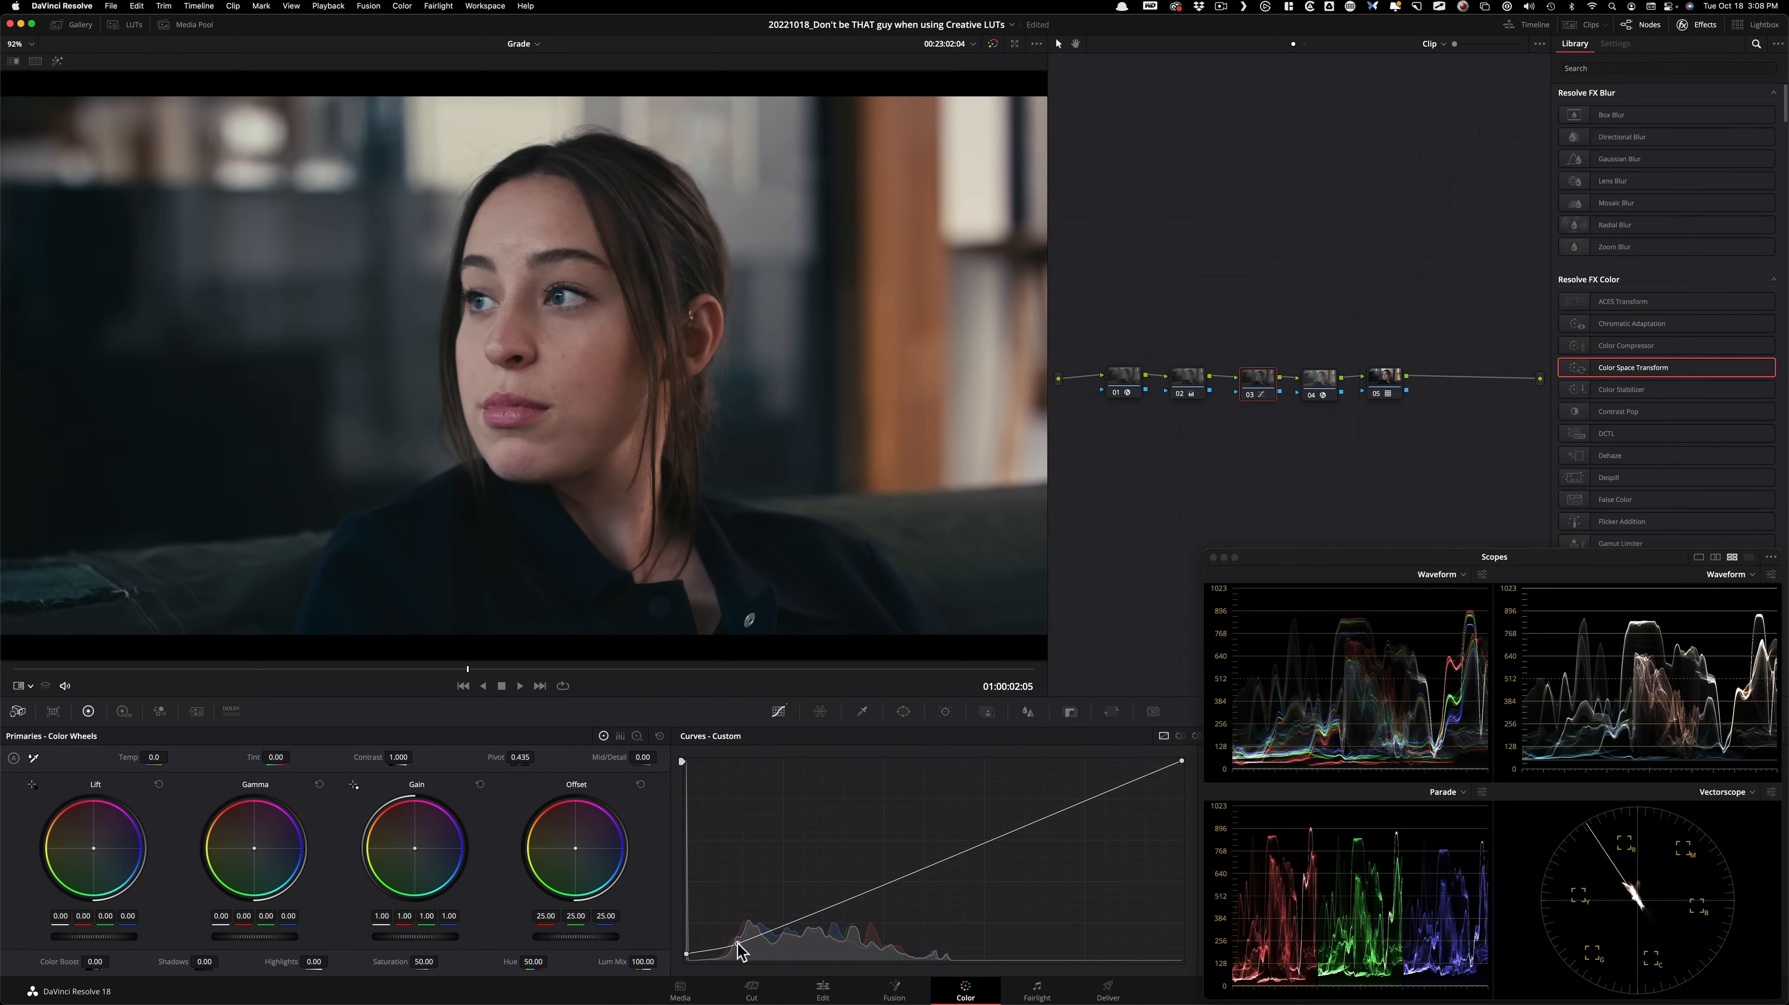
{"action": "left_click", "coordinate": [974, 798]}
{"action": "key", "text": "super+d"}
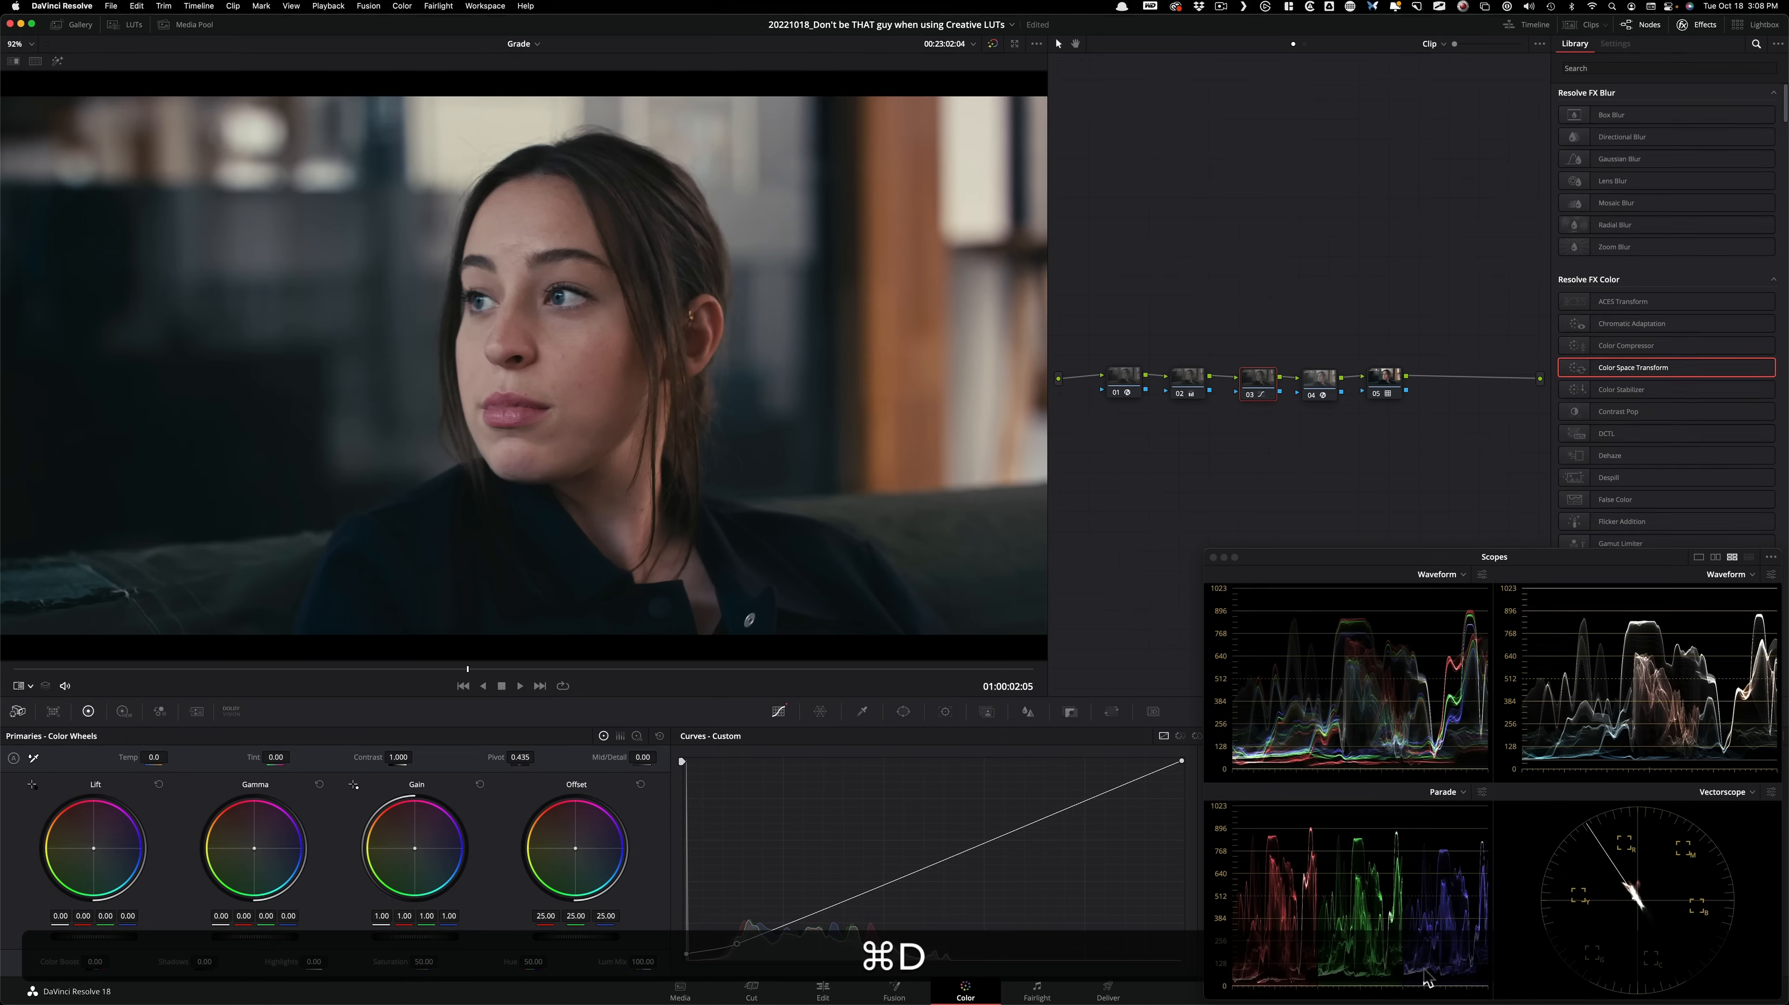
Add a control point near the bright end of node 03's custom curve to soften the highlight roll-off, and compare the node off and on.
{"action": "left_click_drag", "start_coordinate": [1149, 770], "coordinate": [1141, 770]}
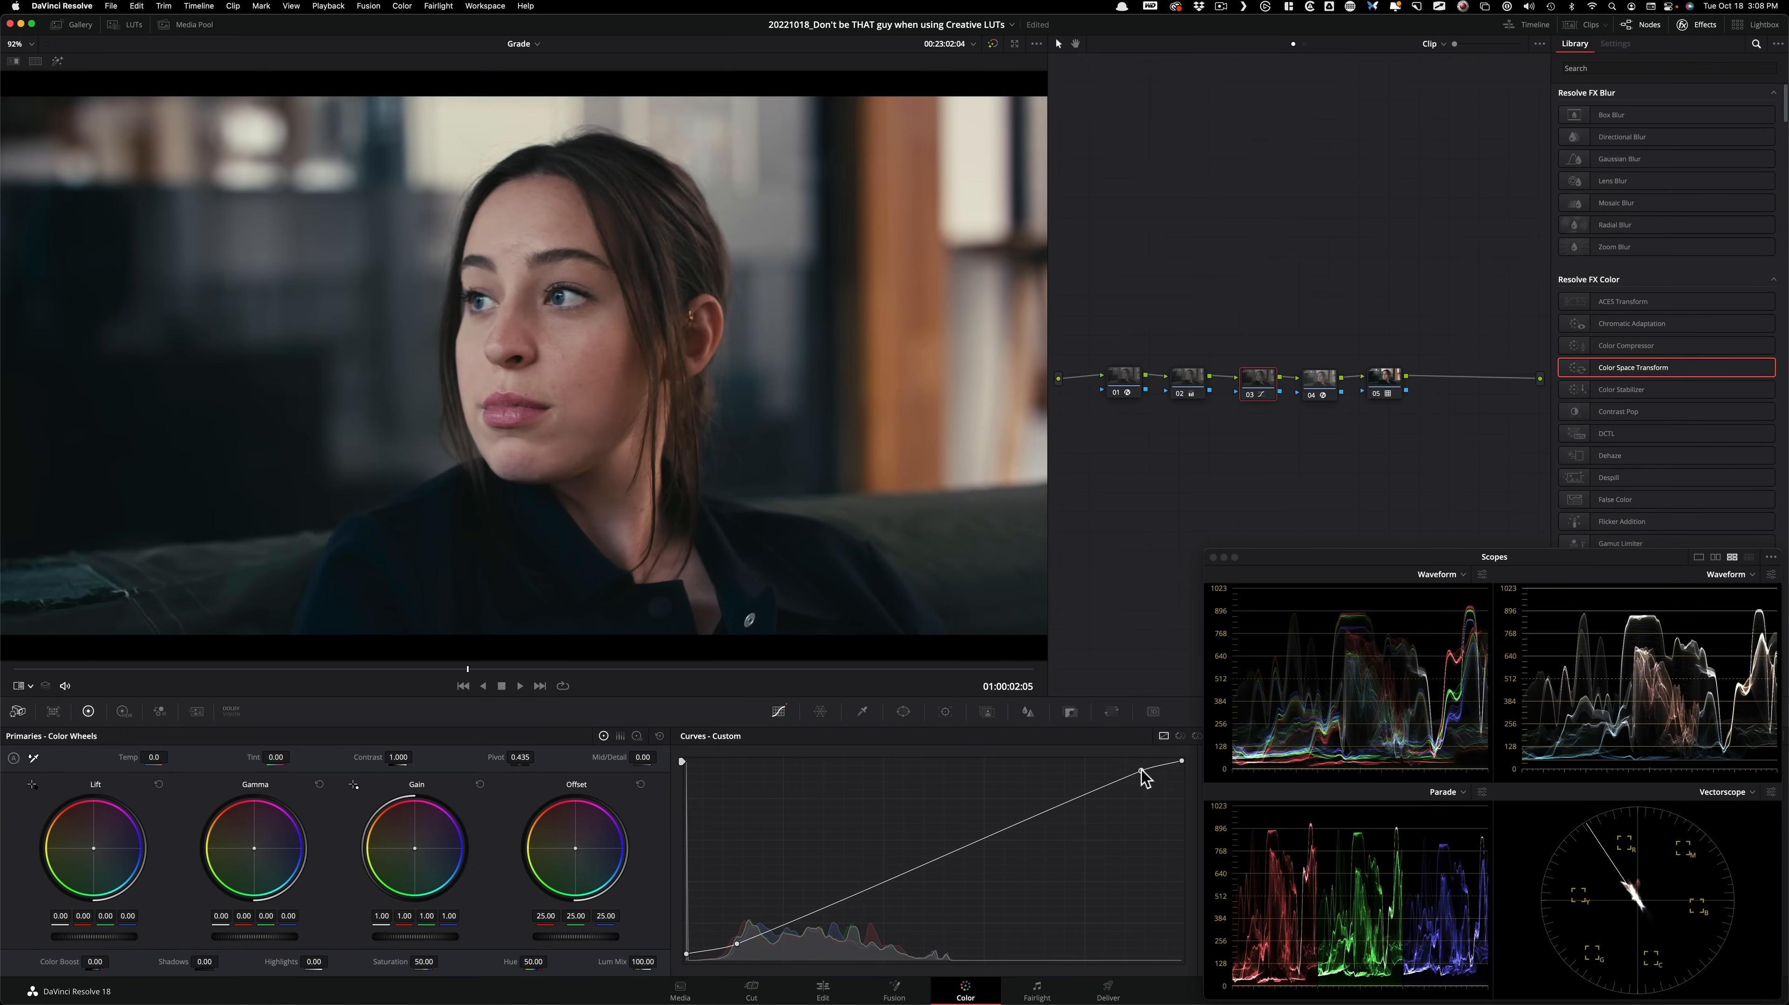
{"action": "key", "text": "super+d"}
{"action": "key", "text": "super+d"}
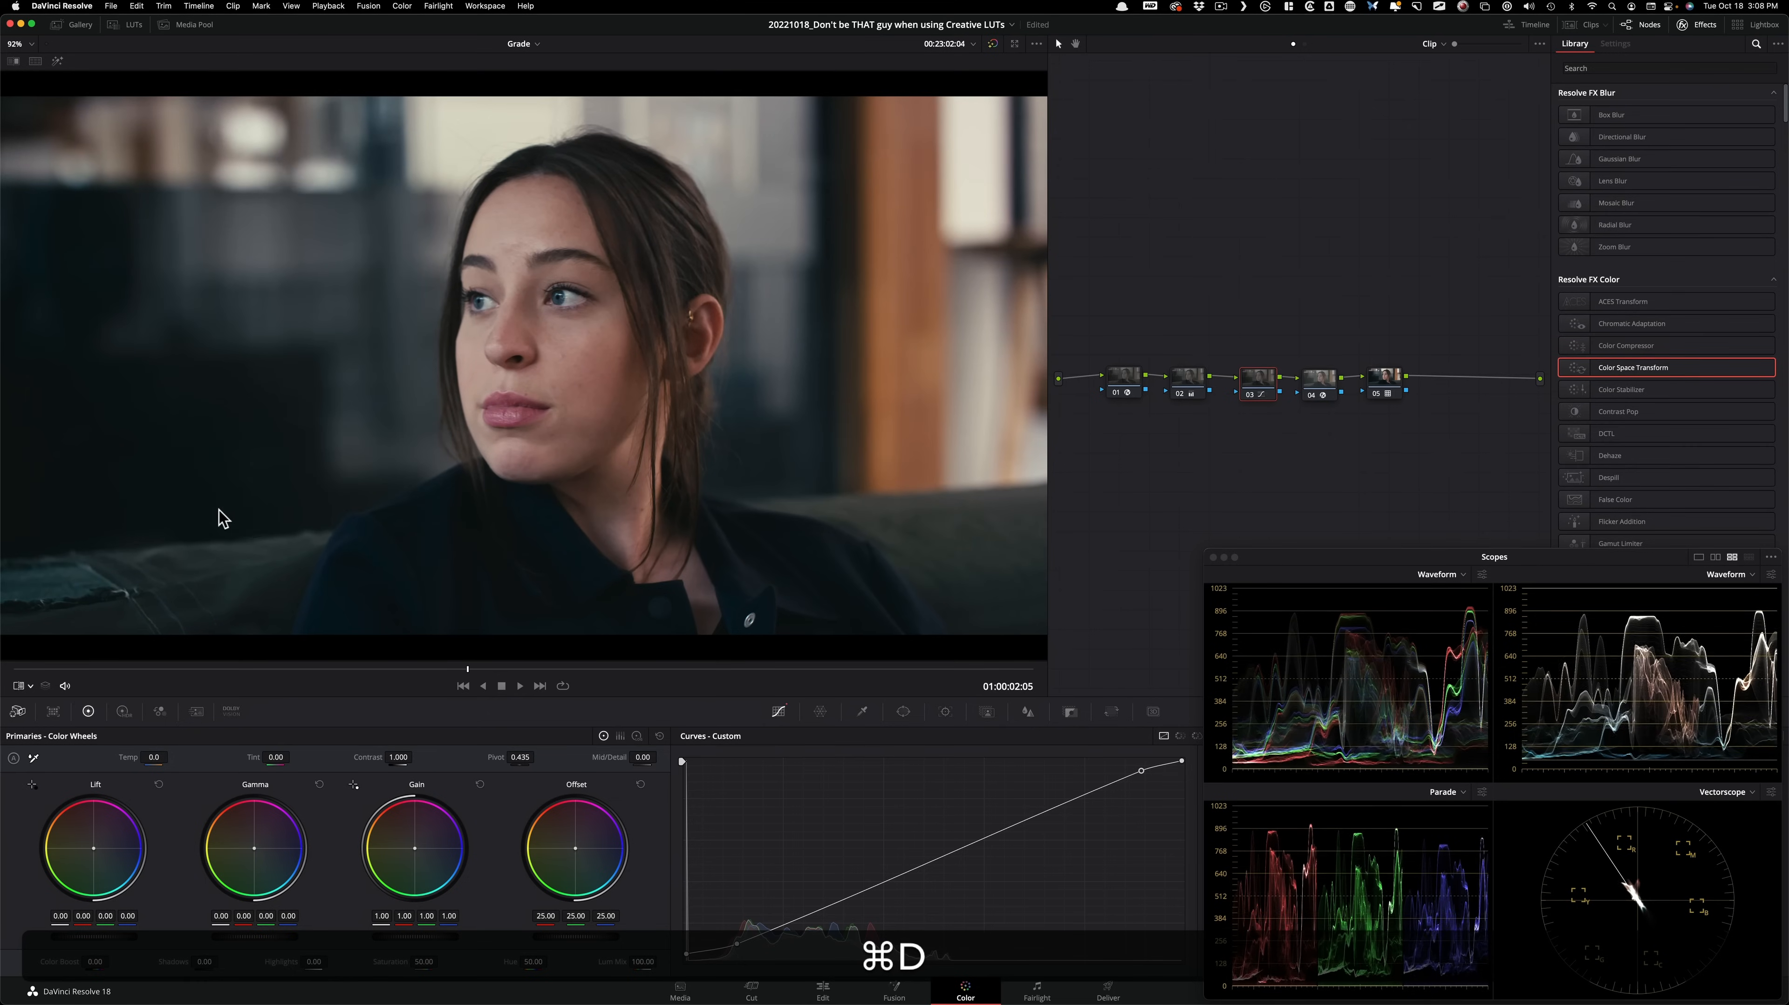
{"action": "left_click", "coordinate": [1405, 315]}
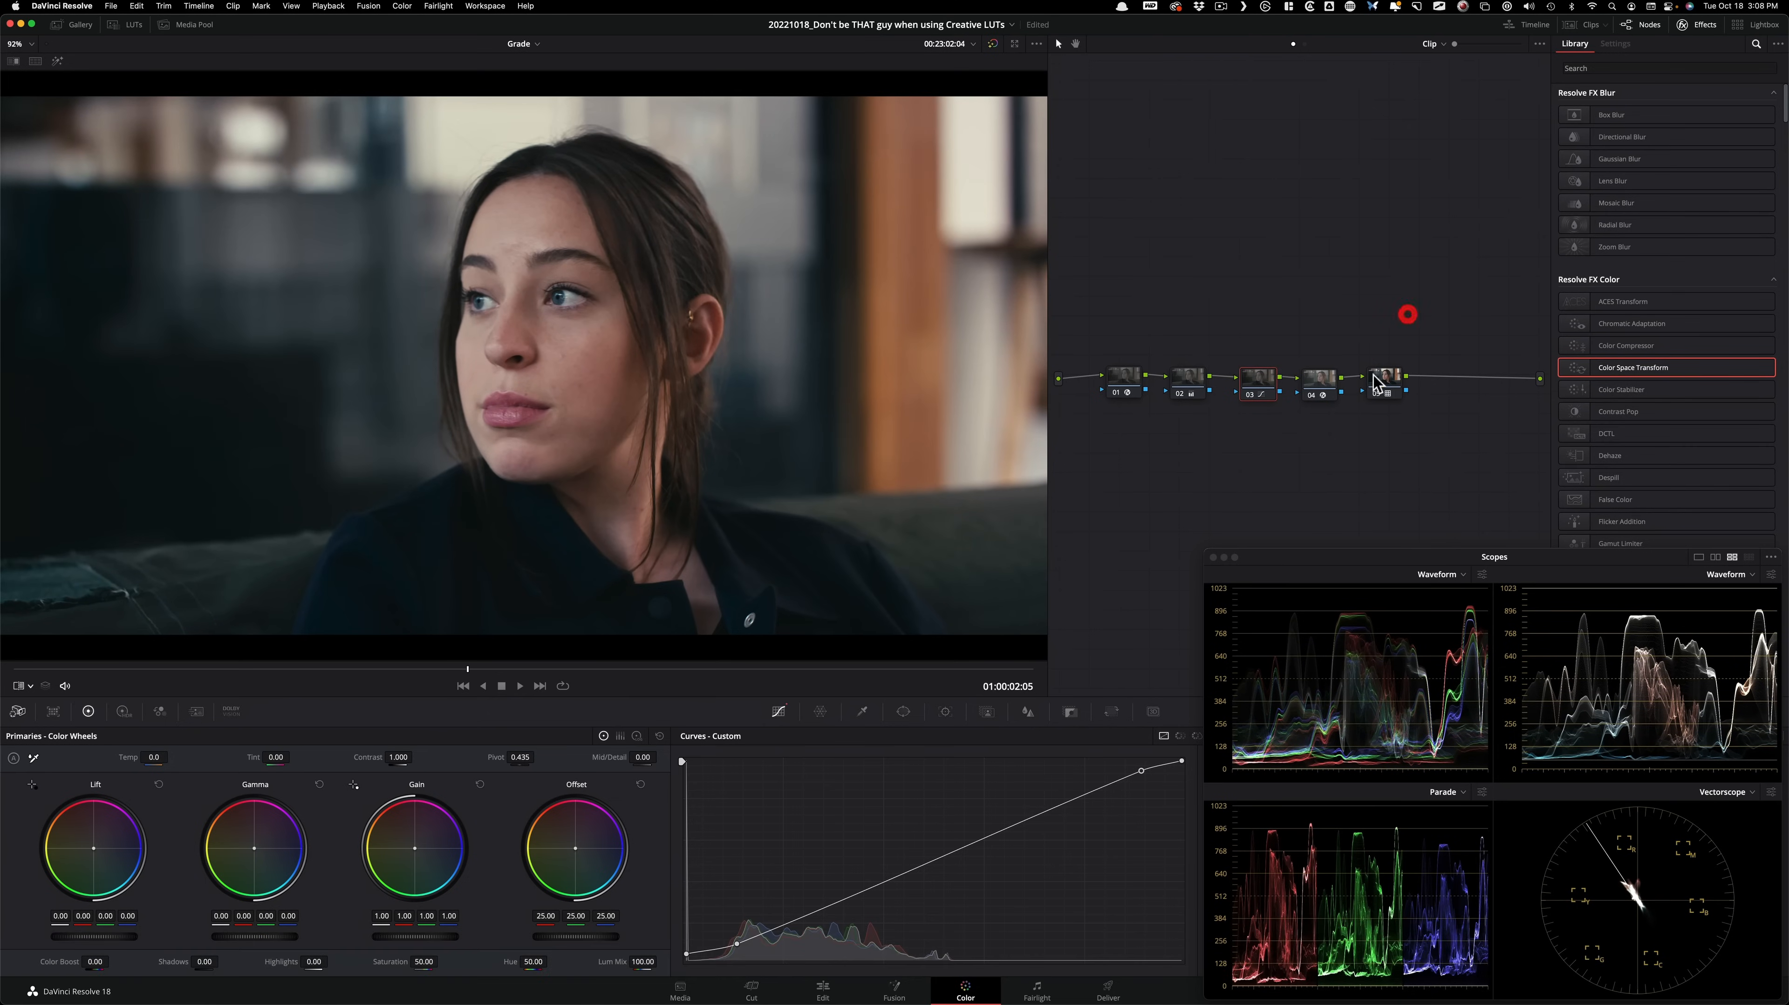
{"action": "left_click", "coordinate": [1387, 380]}
{"action": "left_click", "coordinate": [1257, 384]}
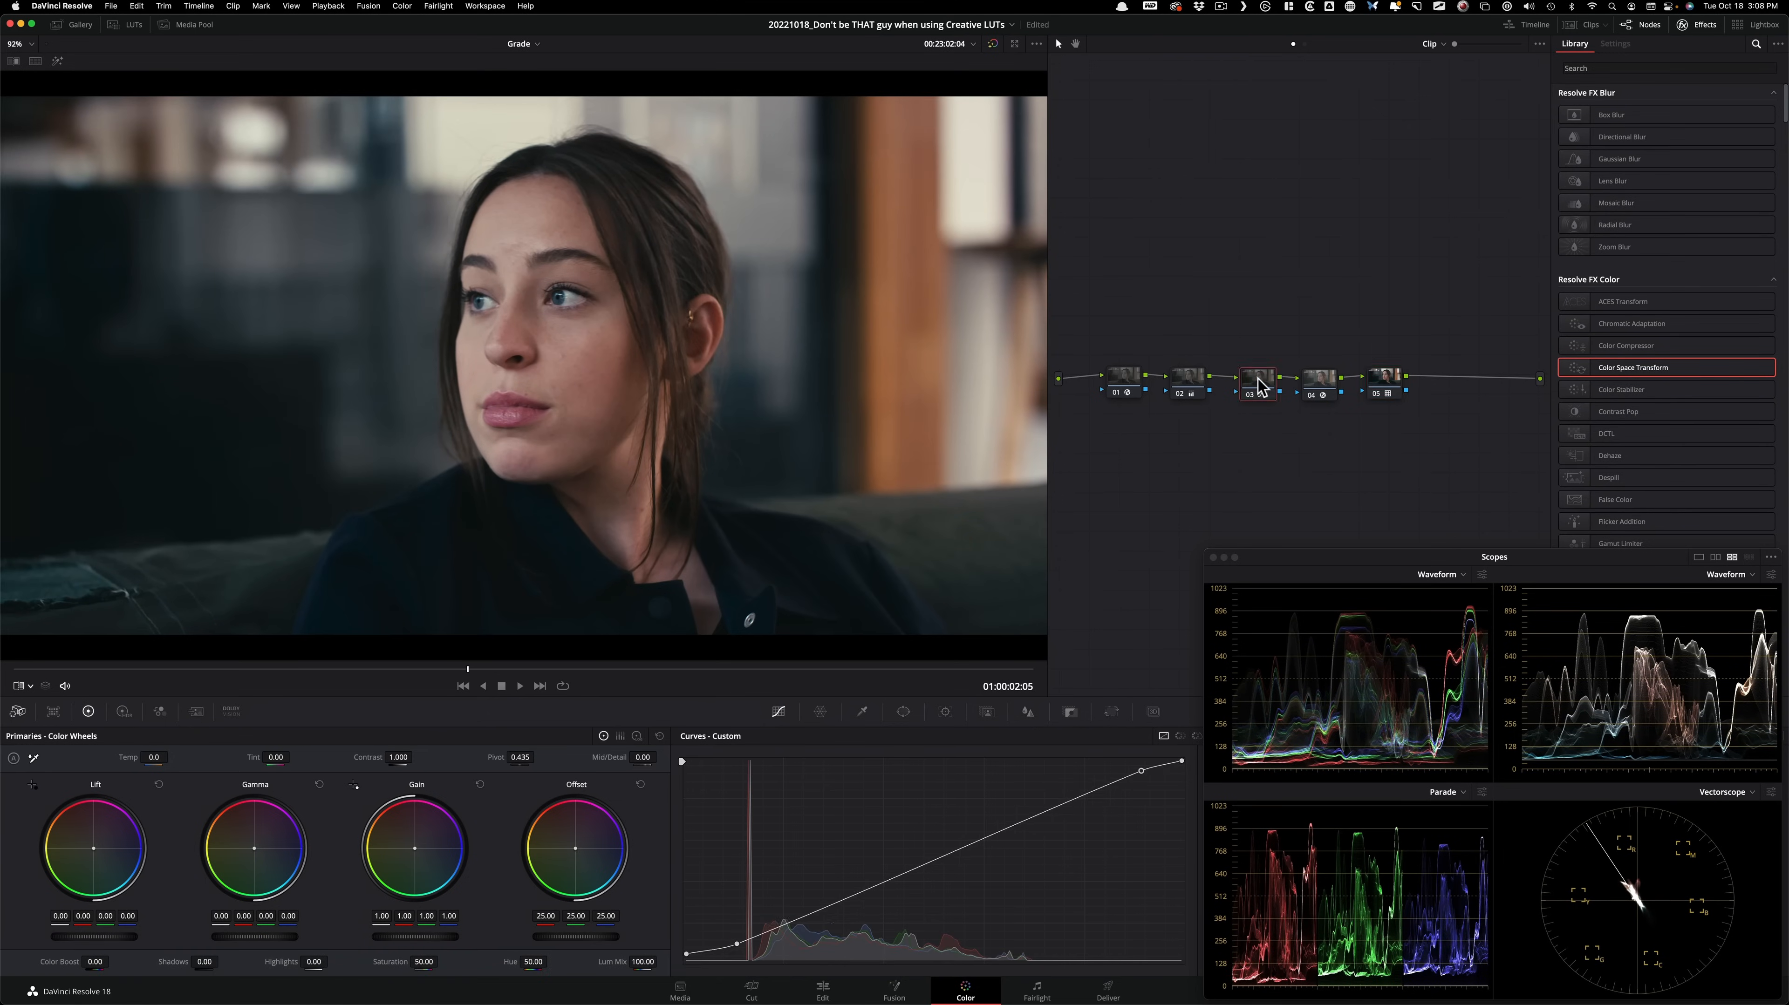
{"action": "key", "text": "super+d"}
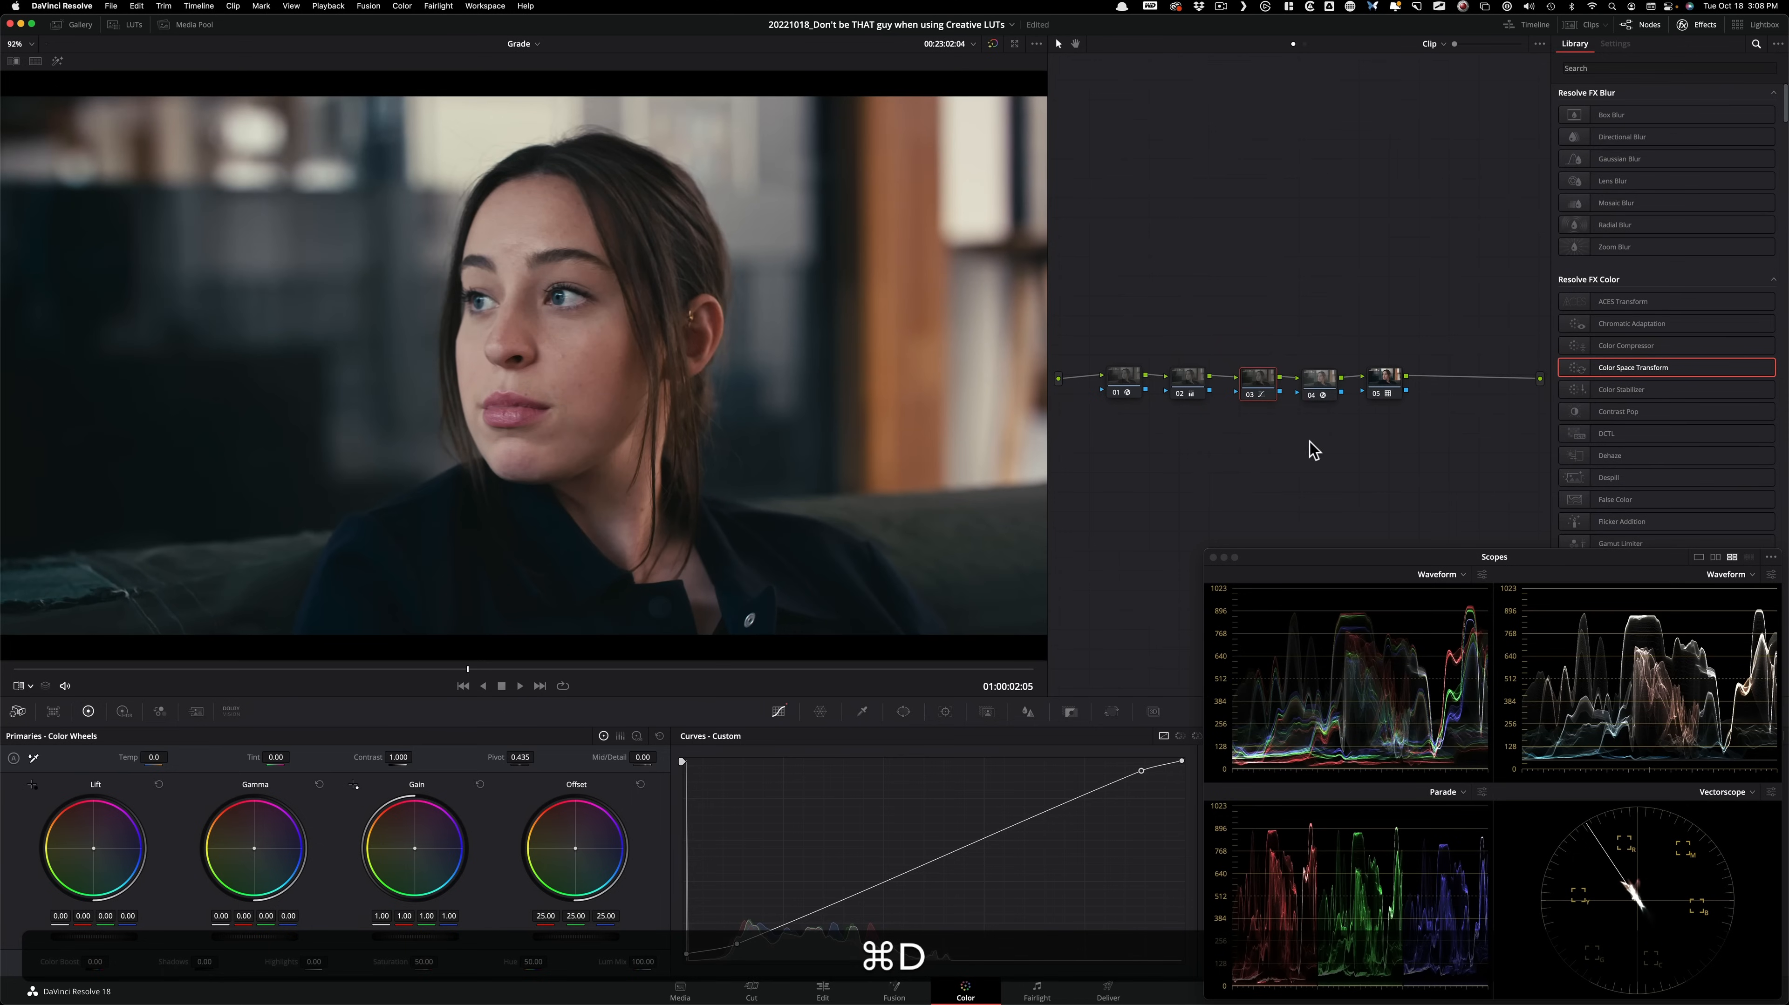
Add a serial node after node 05 and set its log Shadow wheel to red 0.01, green -0.03 and blue -0.03, comparing it off and on.
{"action": "left_click", "coordinate": [1384, 380]}
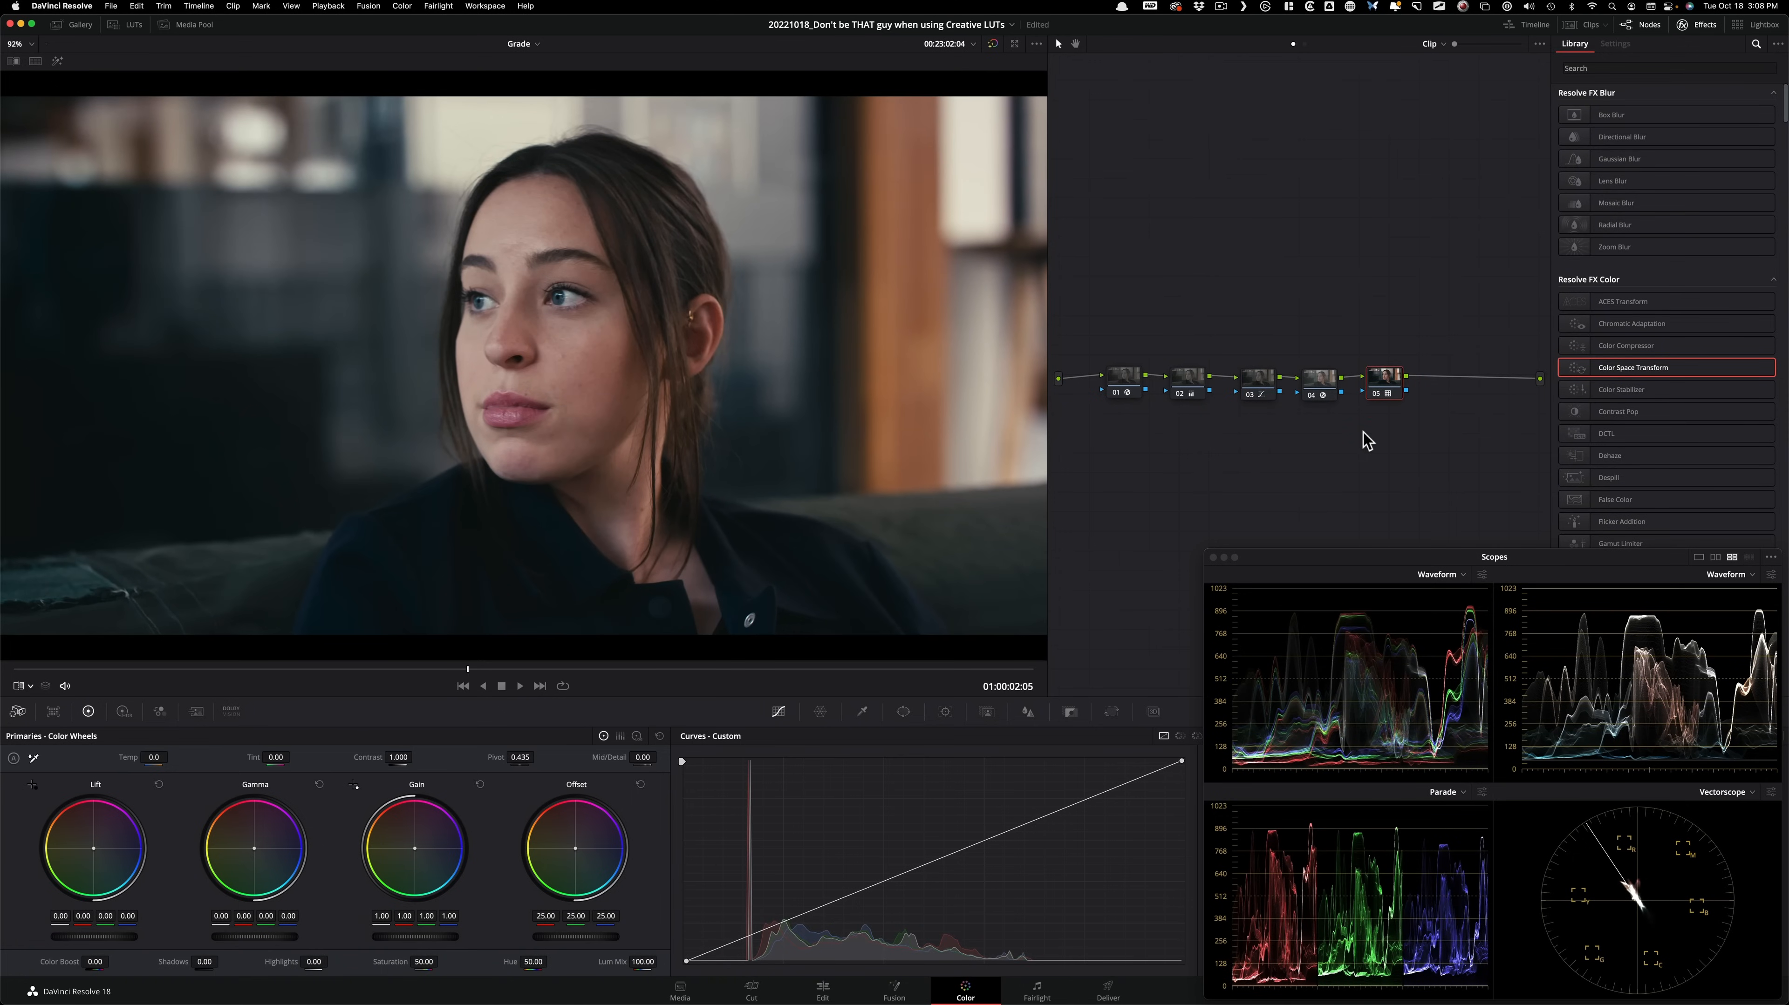
{"action": "key", "text": "alt+s"}
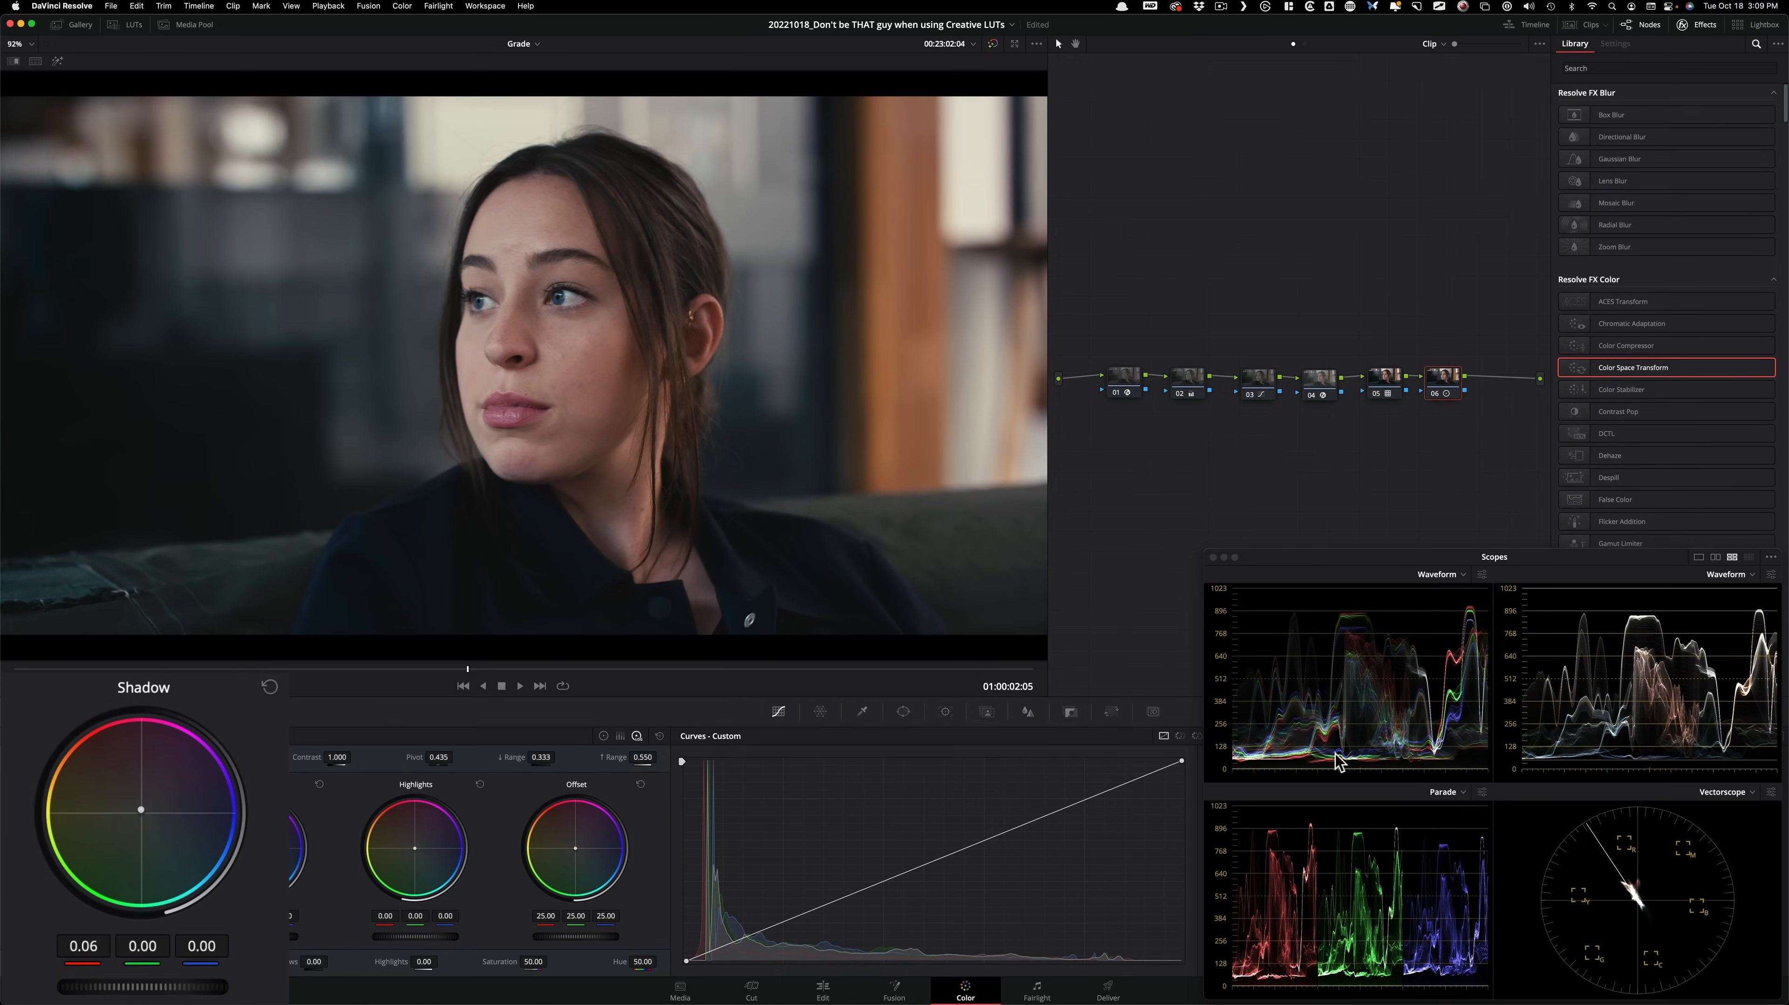
{"action": "key", "text": "super+d"}
{"action": "key", "text": "super+d"}
{"action": "key", "text": "super+d"}
{"action": "key", "text": "super+d"}
{"action": "key", "text": "super+d"}
{"action": "key", "text": "super+d"}
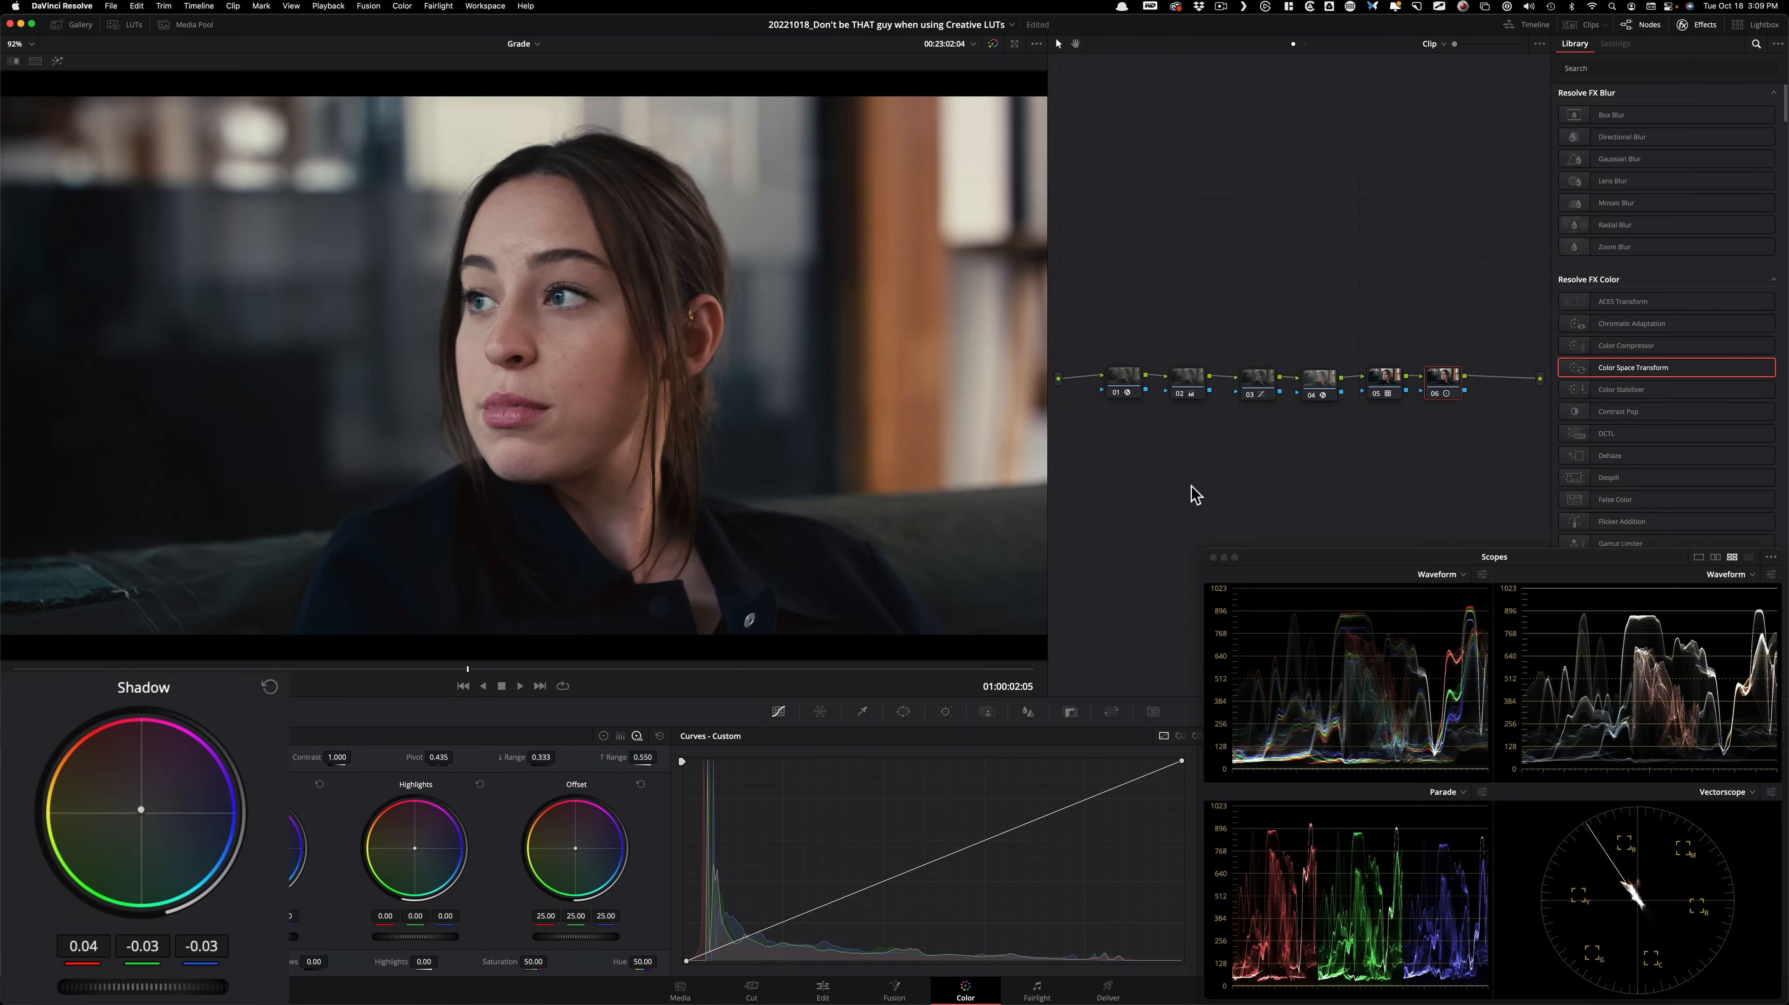
{"action": "key", "text": "super+d"}
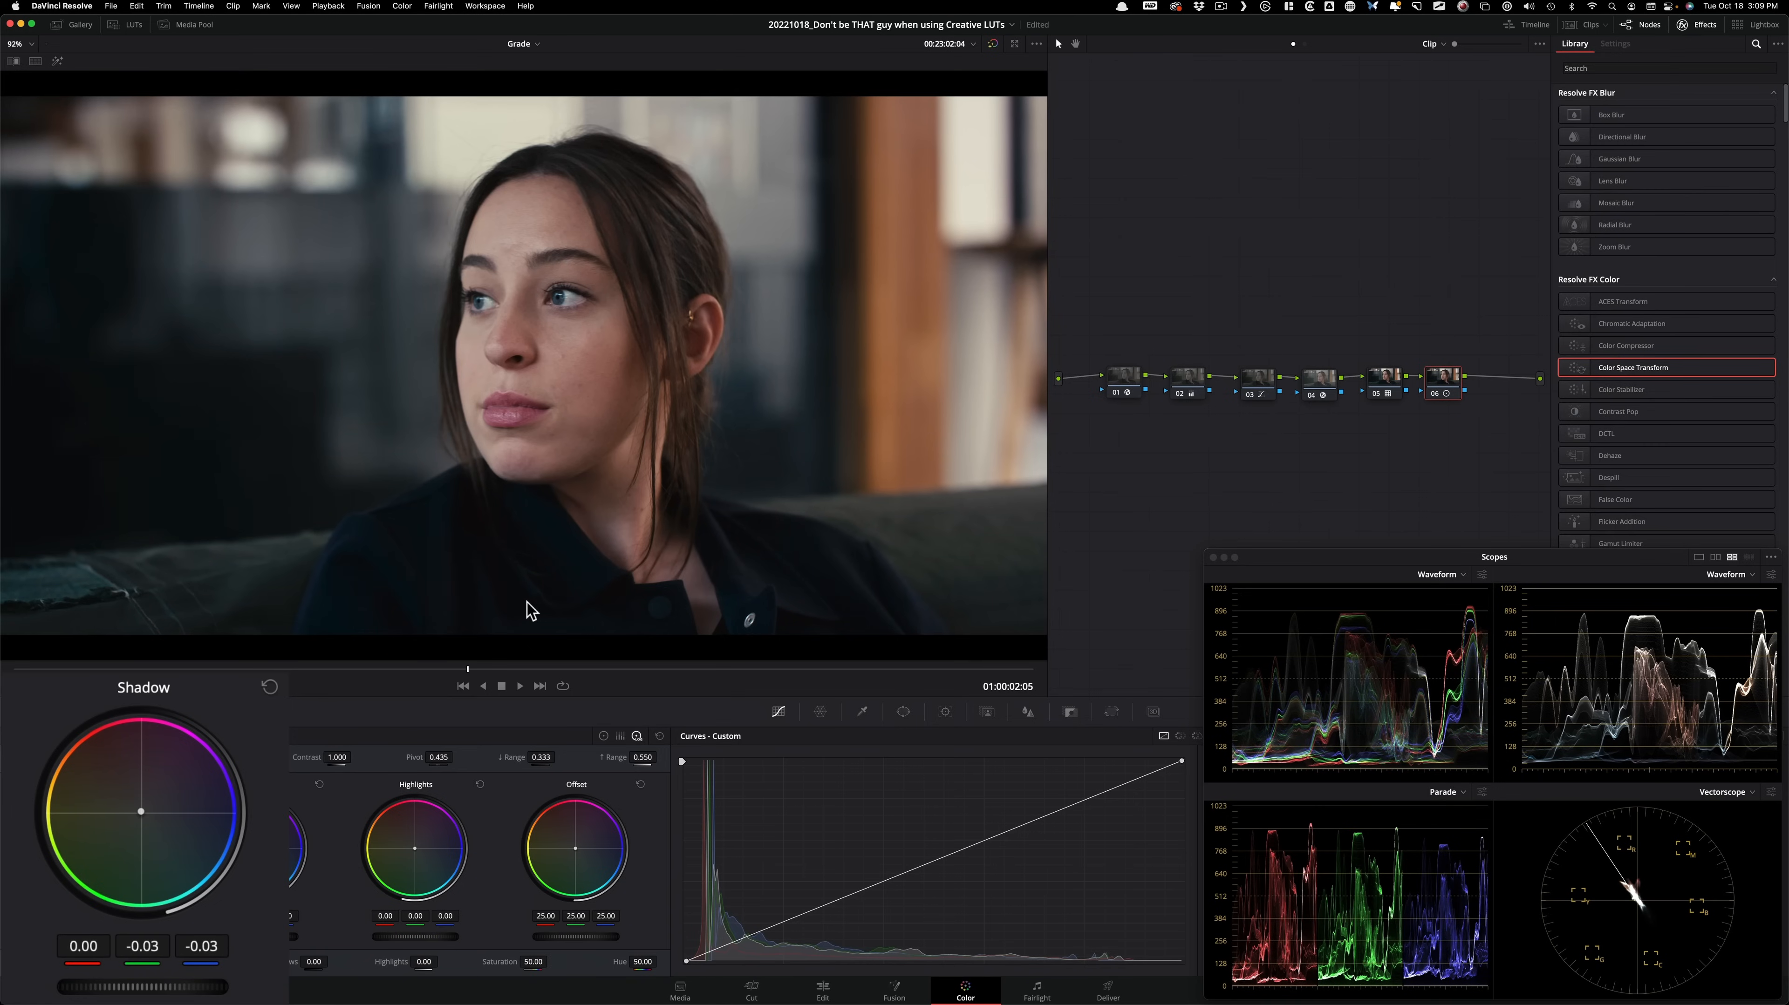
{"action": "key", "text": "super+d"}
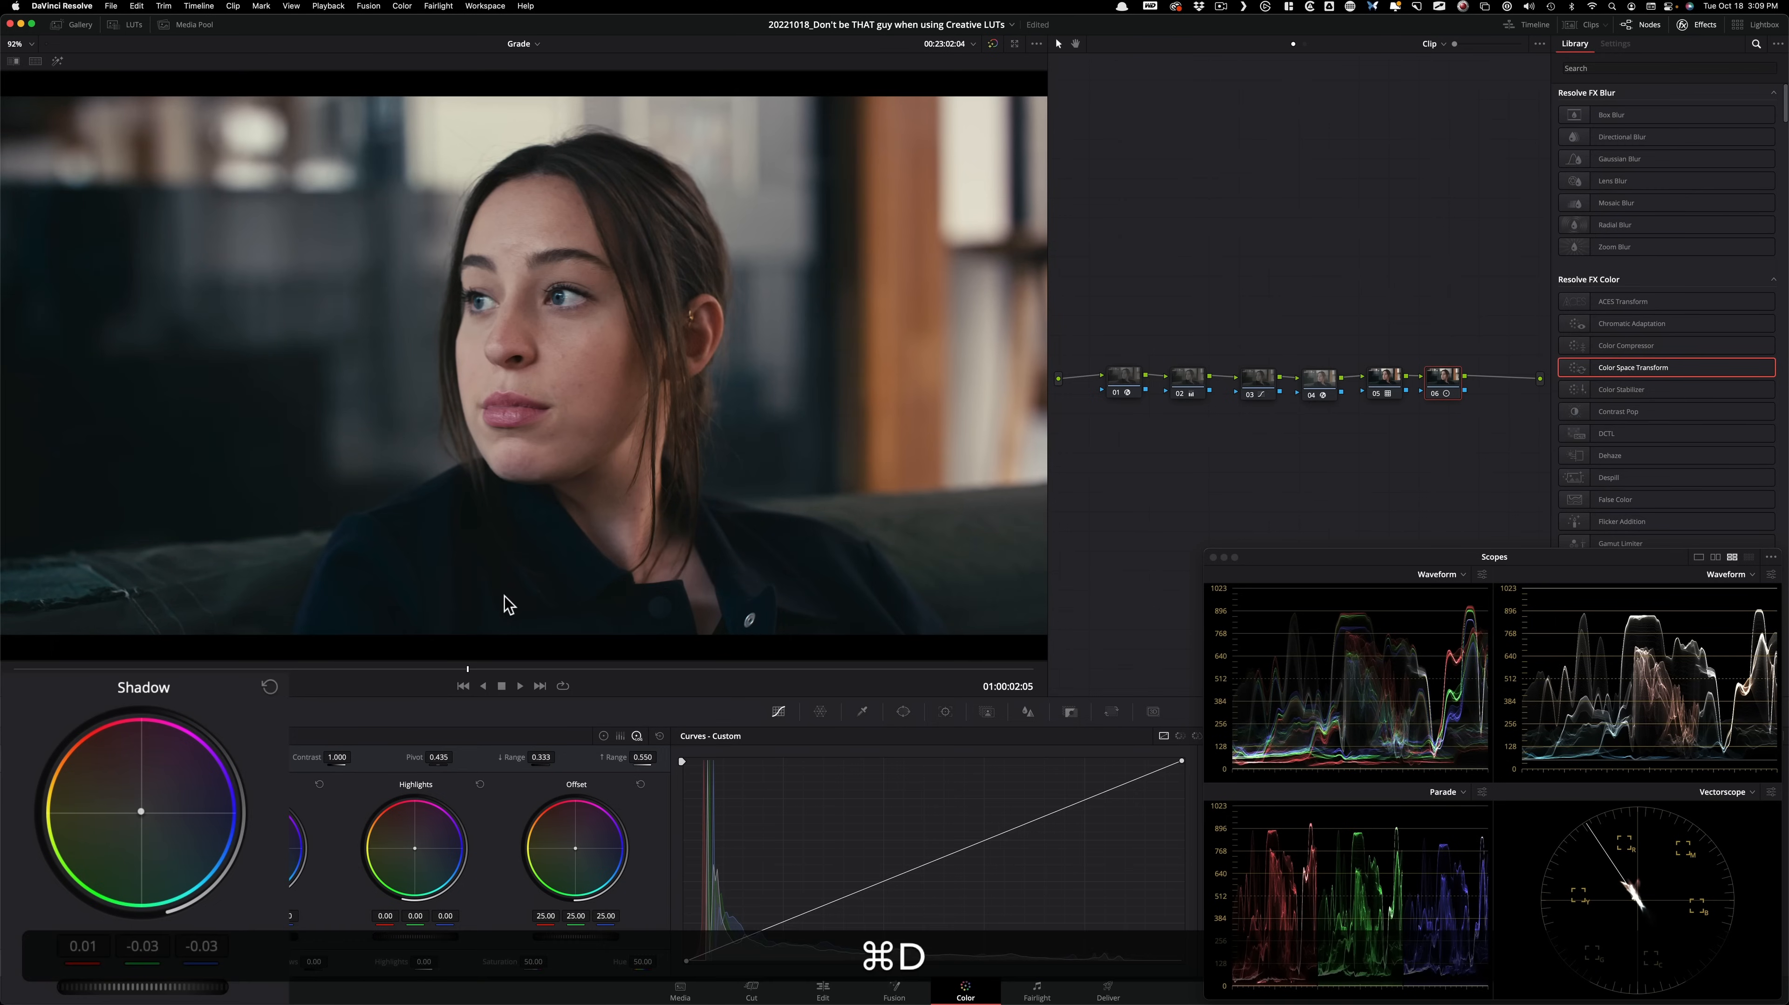
{"action": "key", "text": "super+d"}
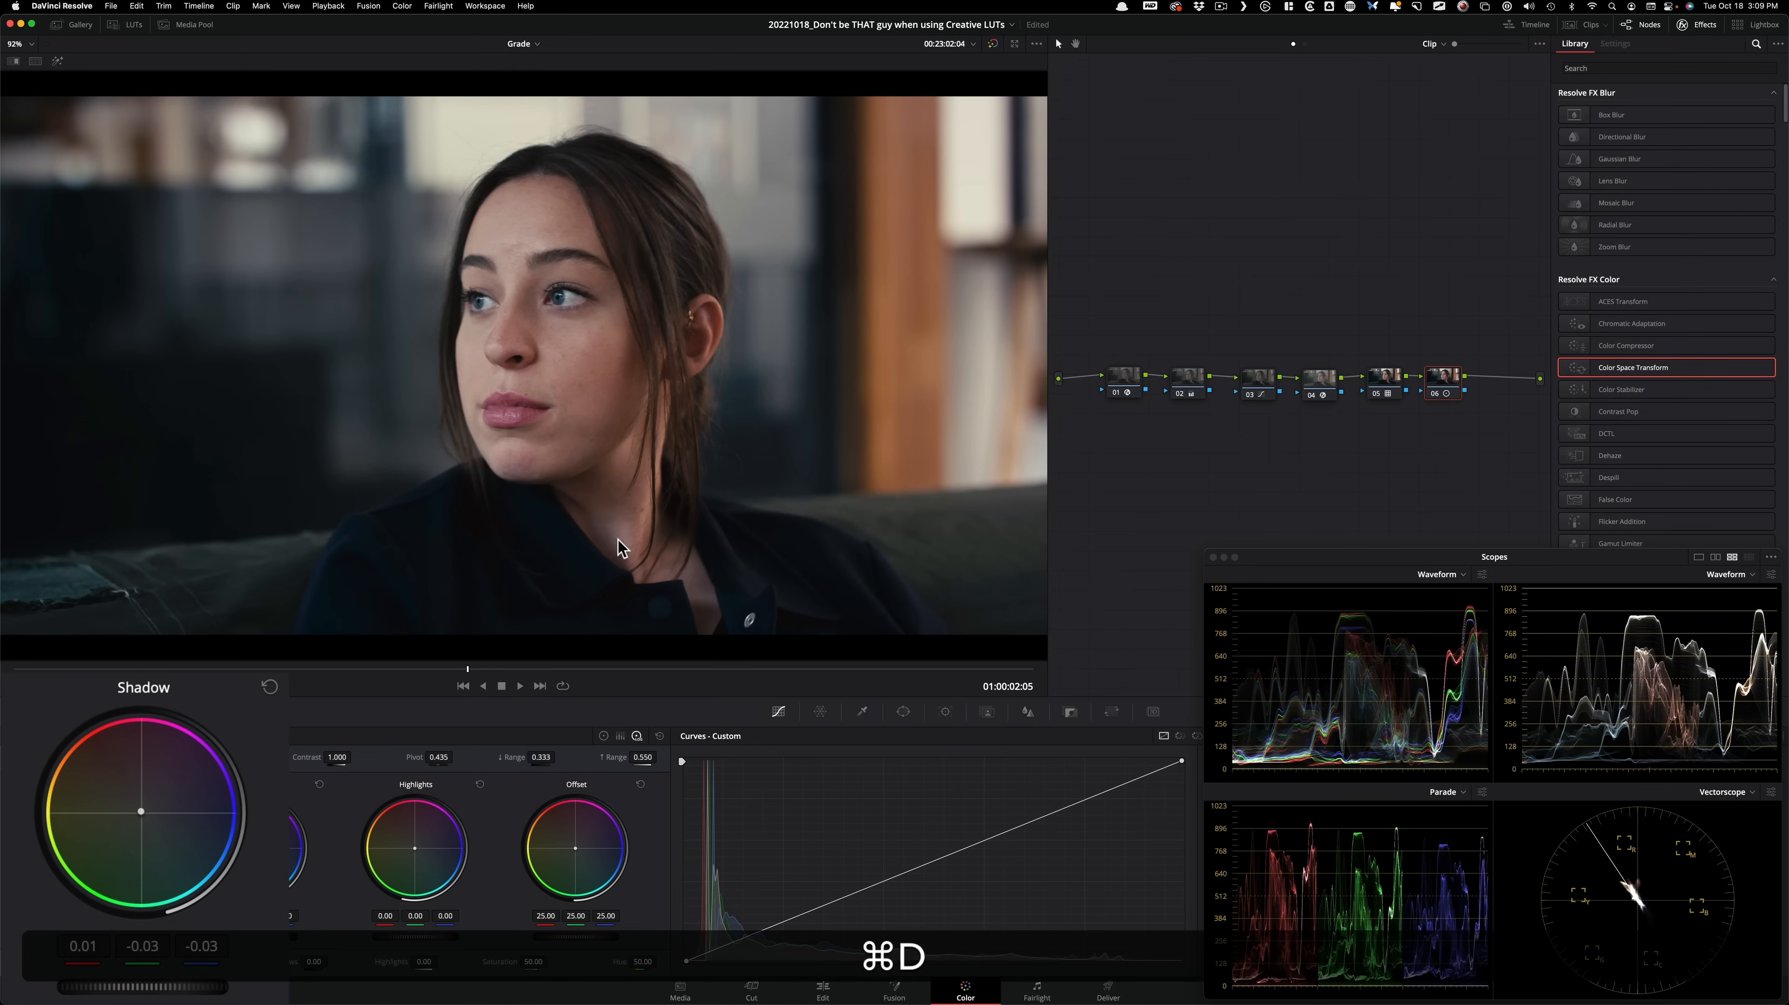
Compare the image with node 06 repeatedly off and on to judge its shadow adjustment.
{"action": "key", "text": "super+d"}
{"action": "key", "text": "super+d"}
{"action": "key", "text": "super+d"}
{"action": "key", "text": "super+d"}
{"action": "key", "text": "super+d"}
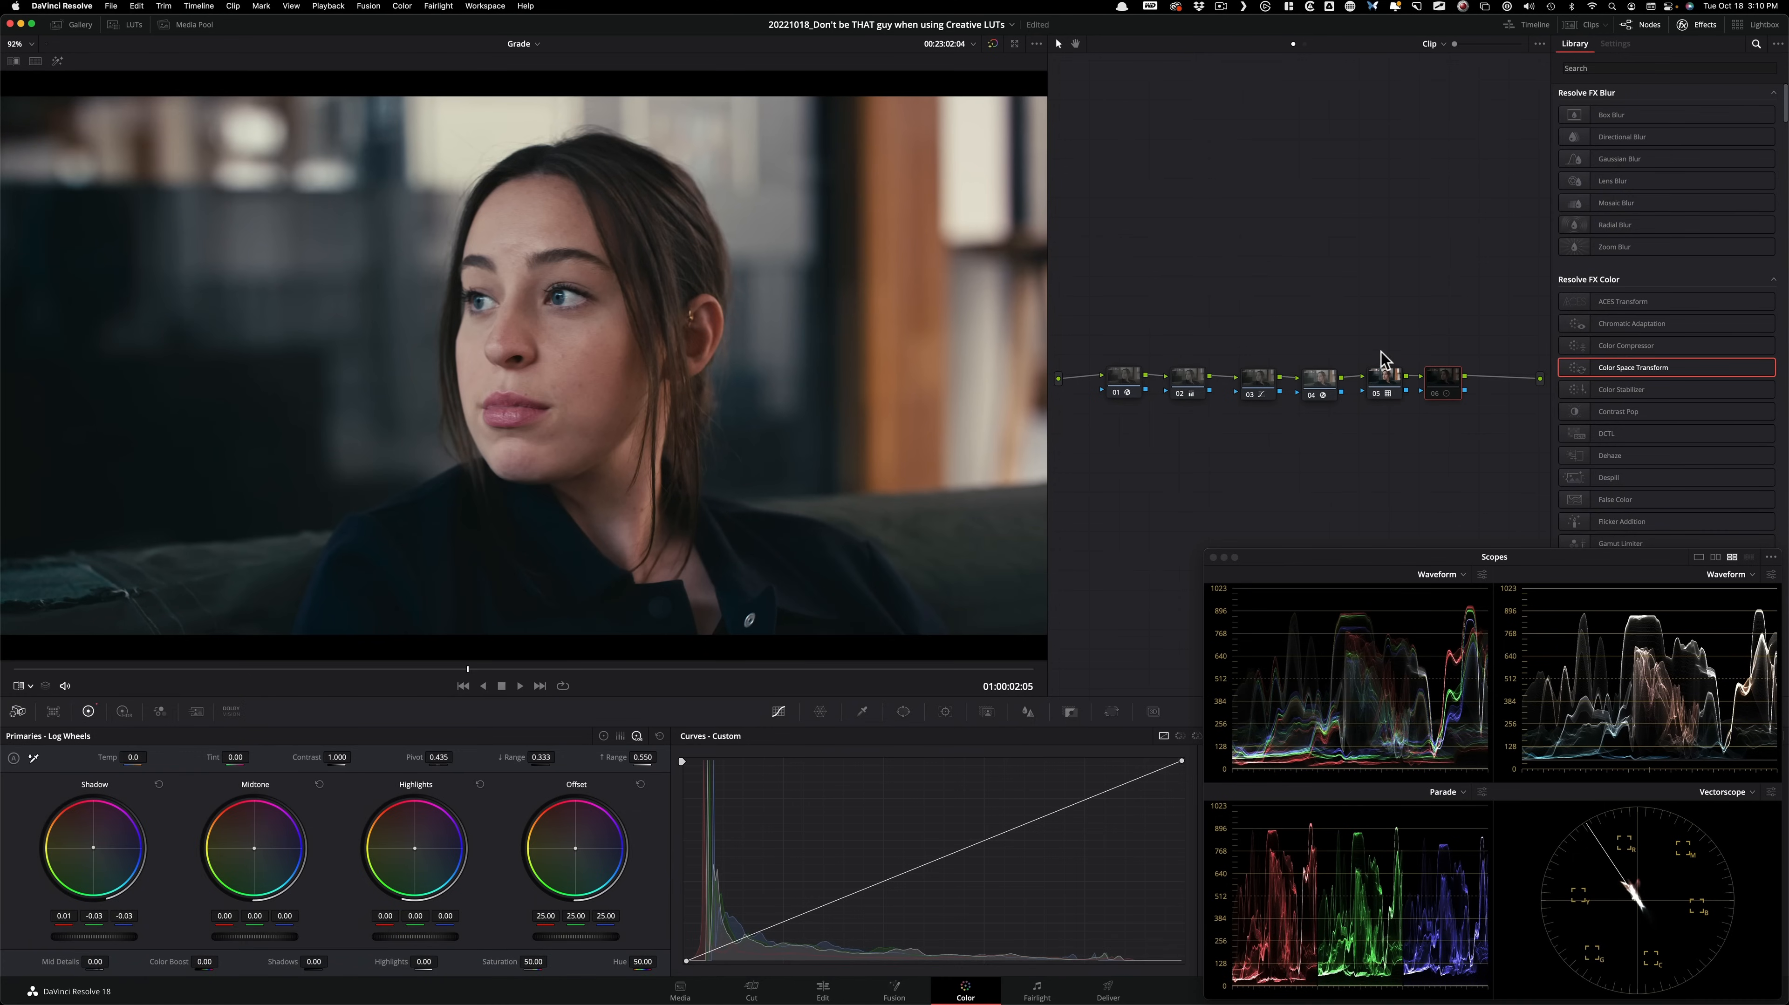
{"action": "key", "text": "super+d"}
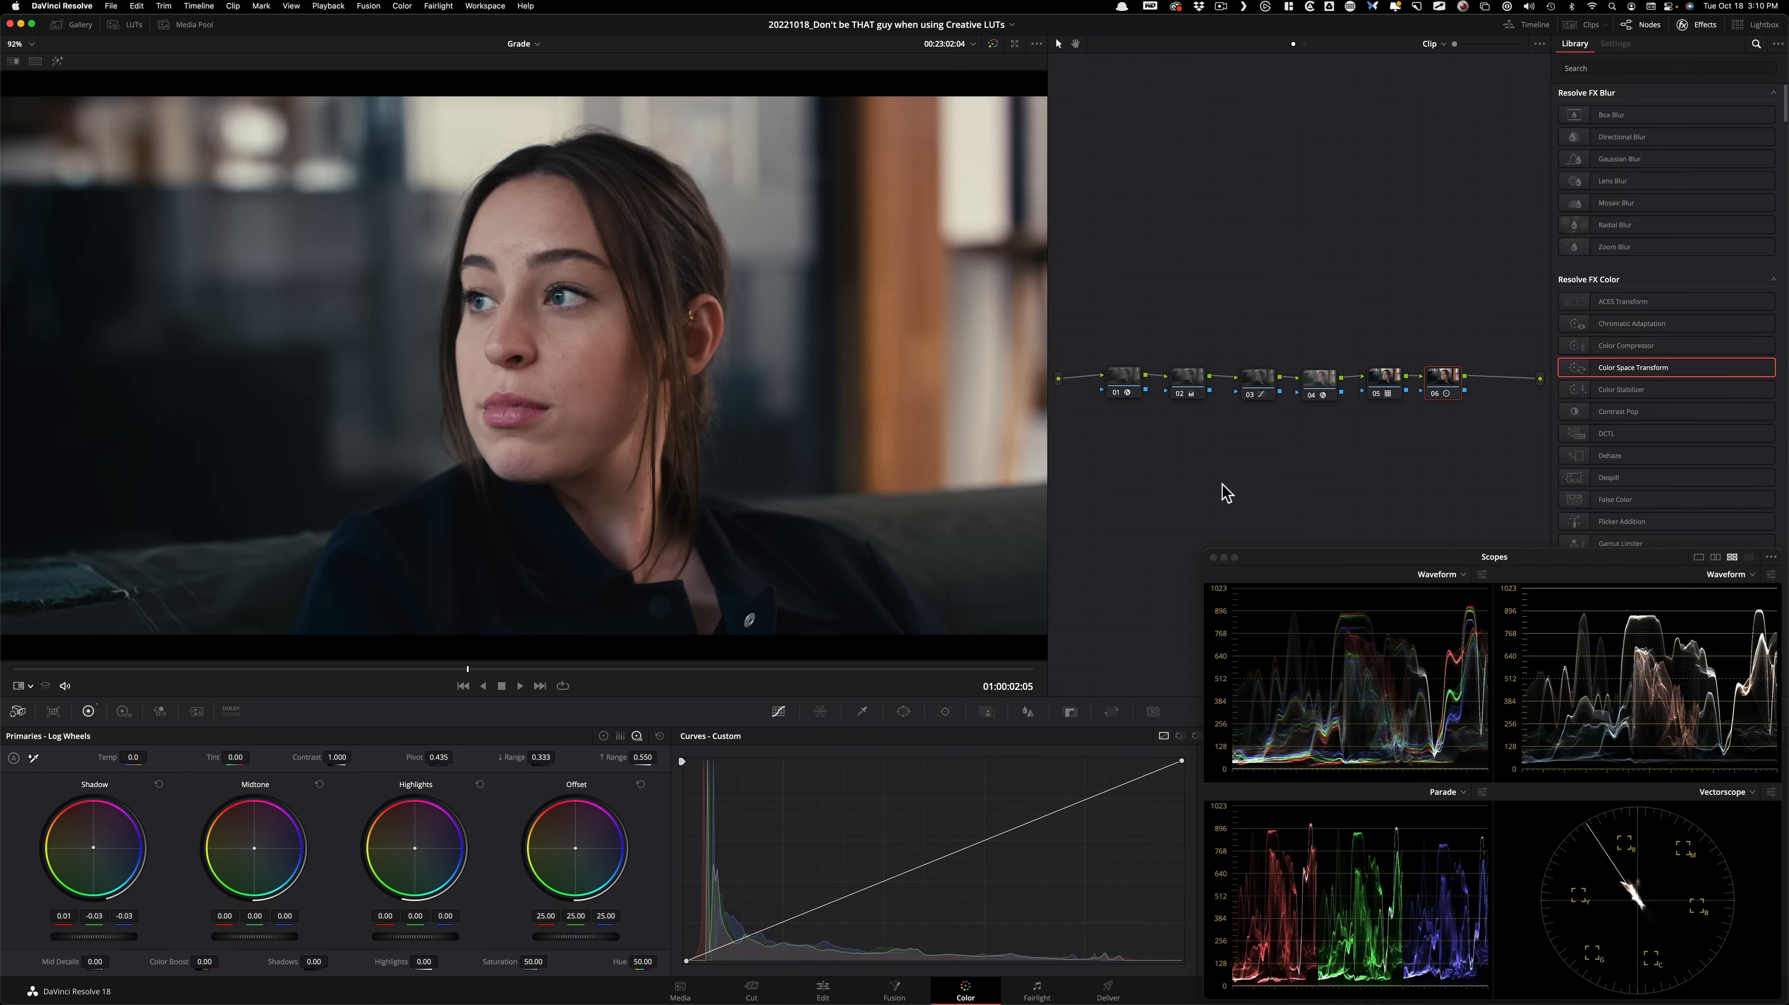
{"action": "key", "text": "super+d"}
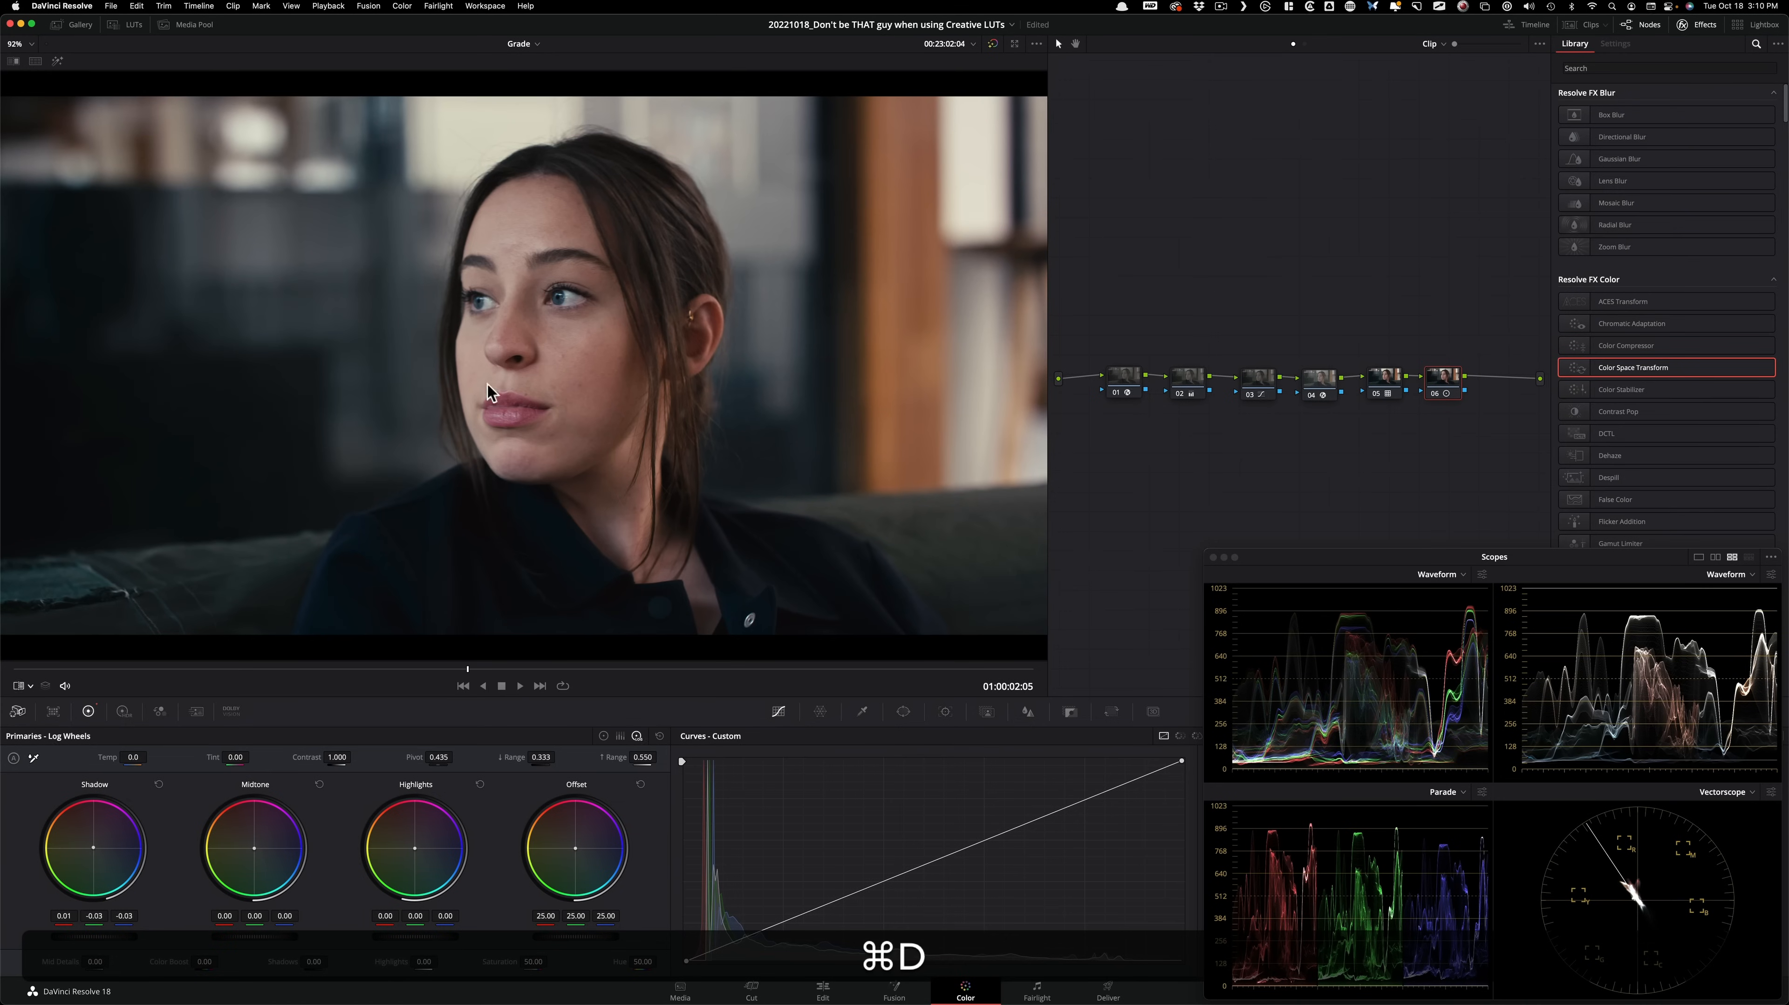
{"action": "key", "text": "super+d"}
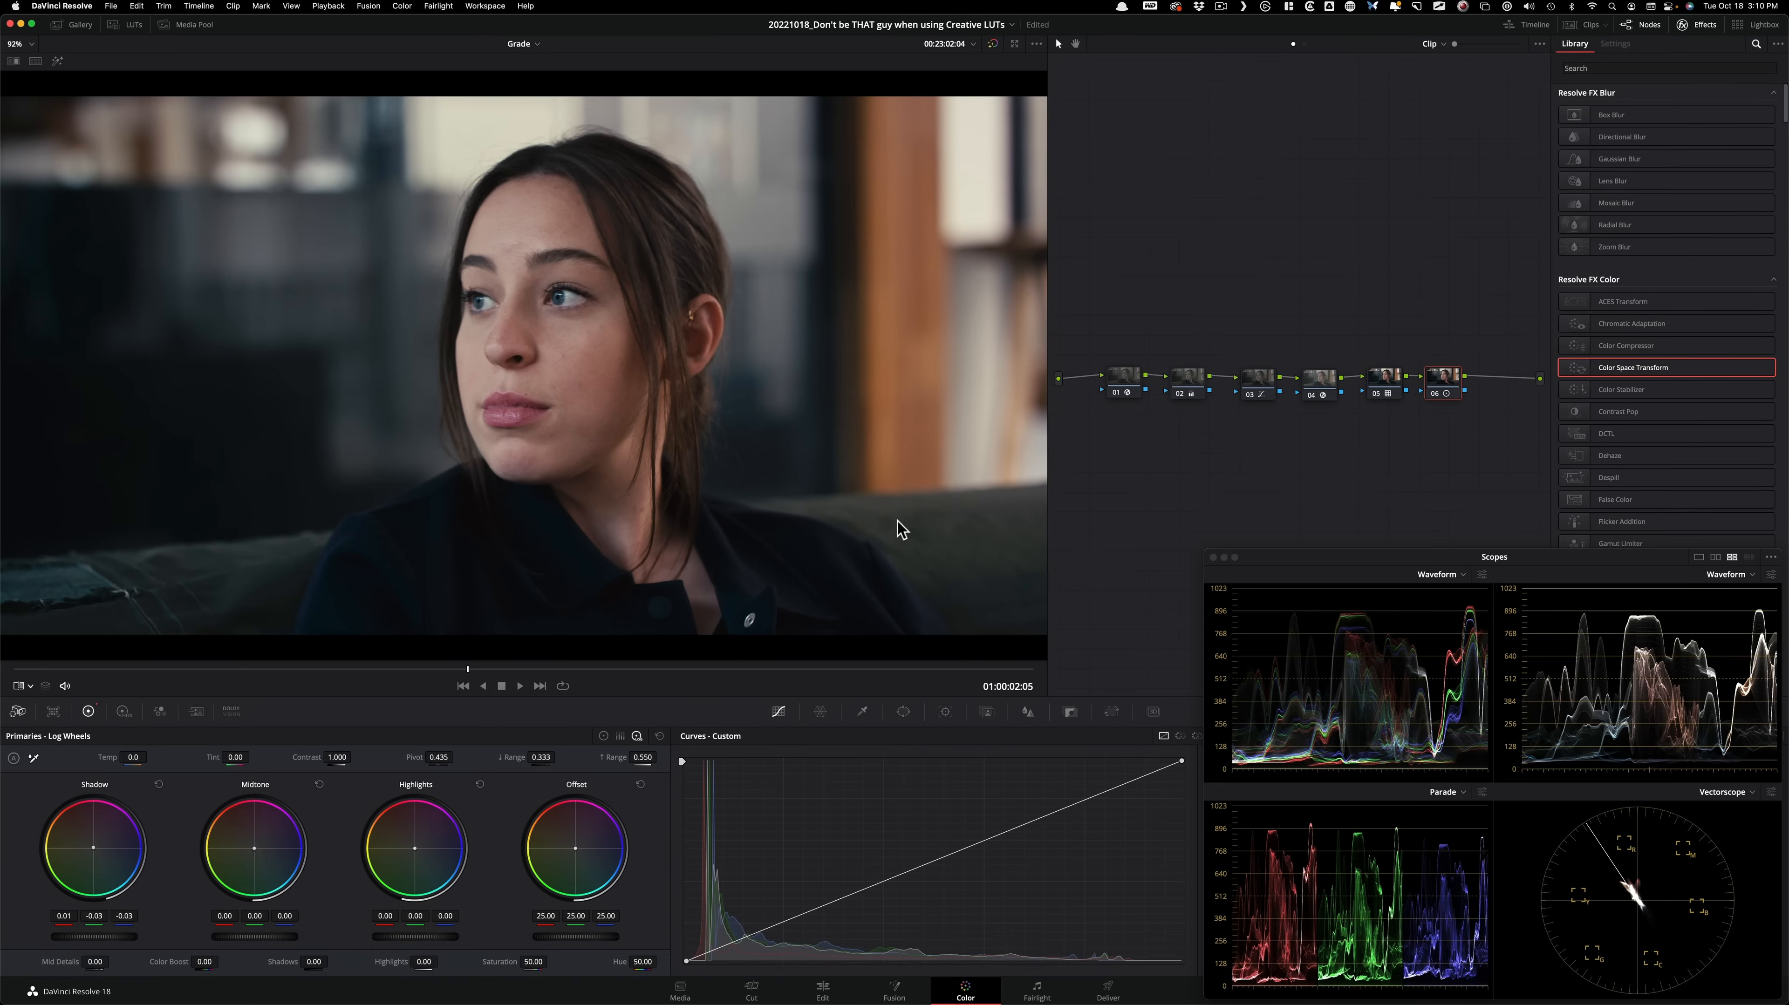
{"action": "key", "text": "super+d"}
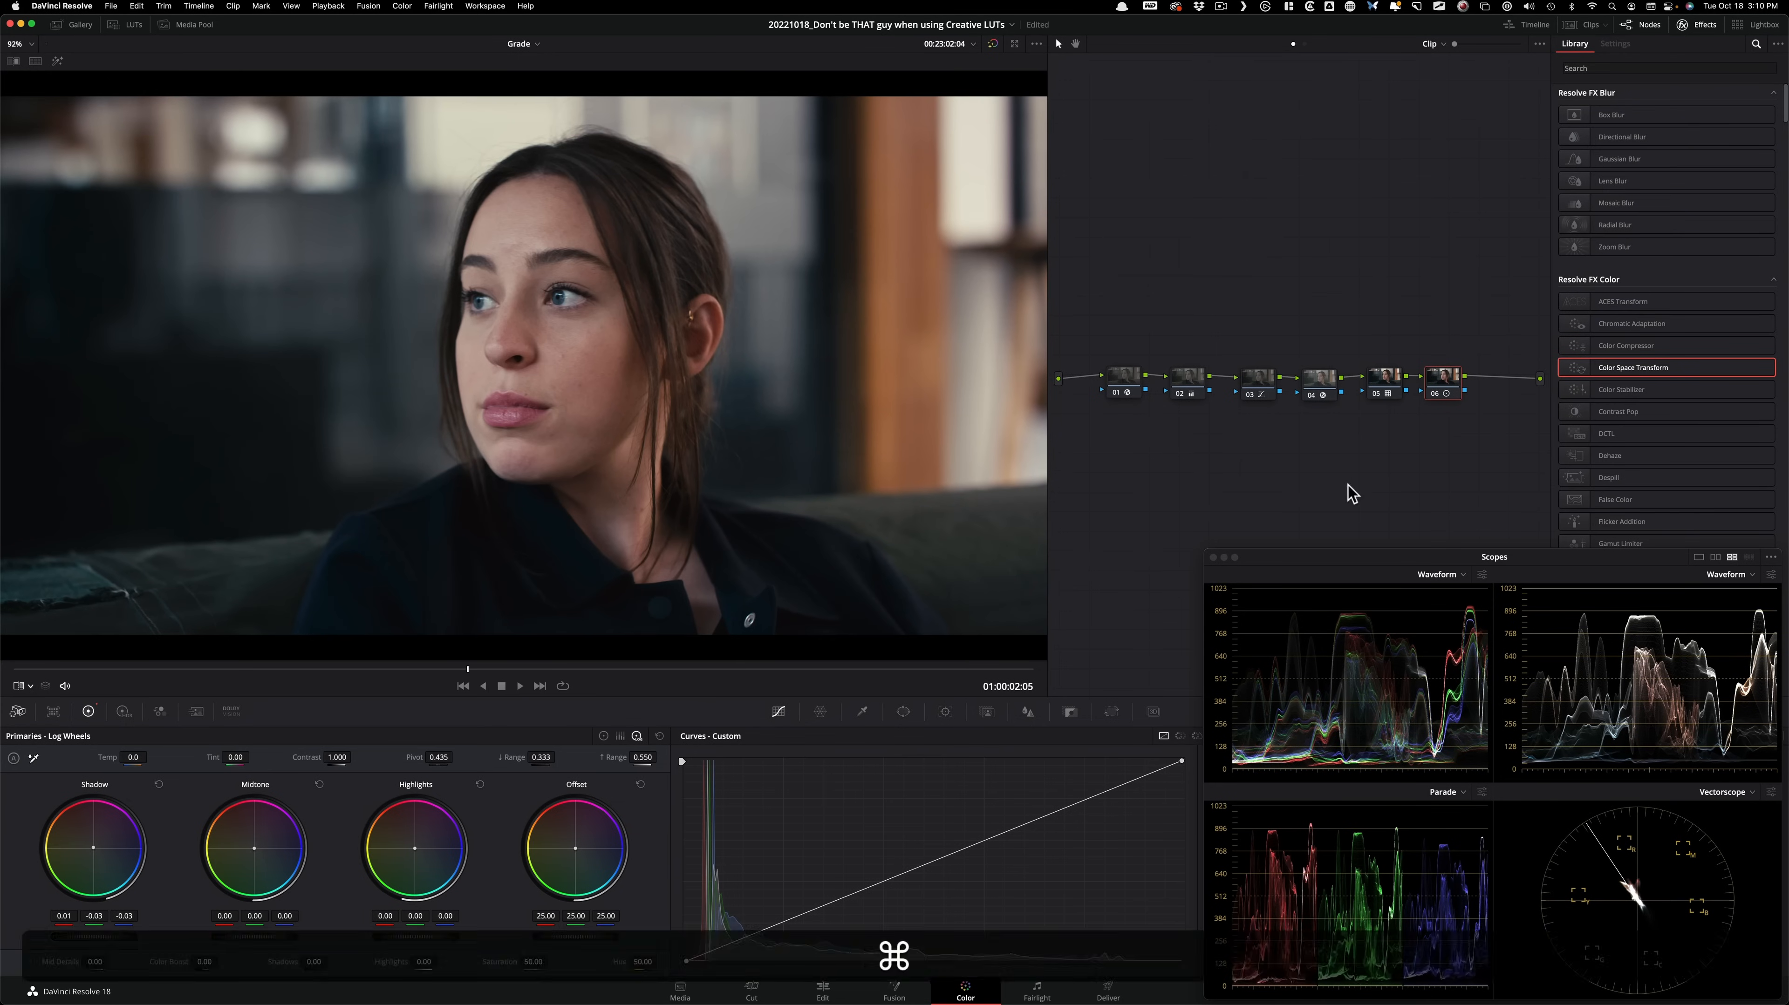
Disable nodes 06, 02 and 03 to view the image with only the color space transforms and the LUT active.
{"action": "left_click", "coordinate": [1218, 300]}
{"action": "key", "text": "super+d"}
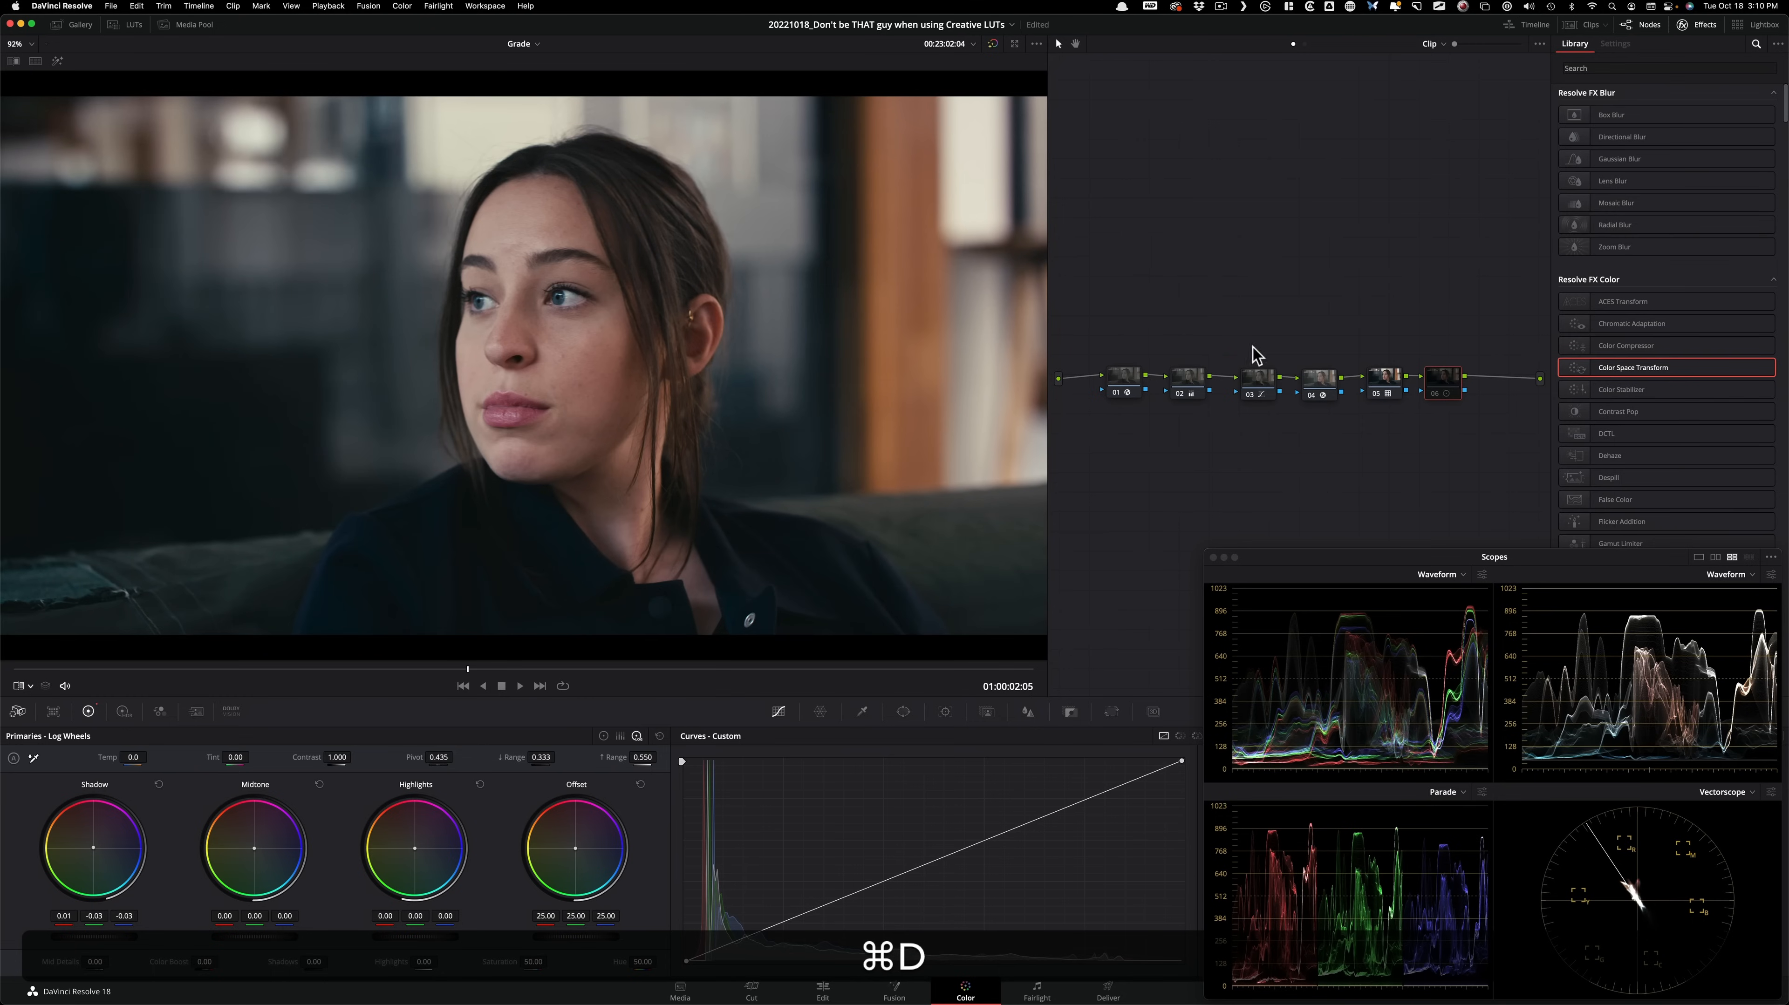
{"action": "left_click", "coordinate": [1181, 380]}
{"action": "left_click_drag", "start_coordinate": [1144, 340], "coordinate": [1284, 421]}
{"action": "key", "text": "super+d"}
{"action": "left_click", "coordinate": [1249, 292]}
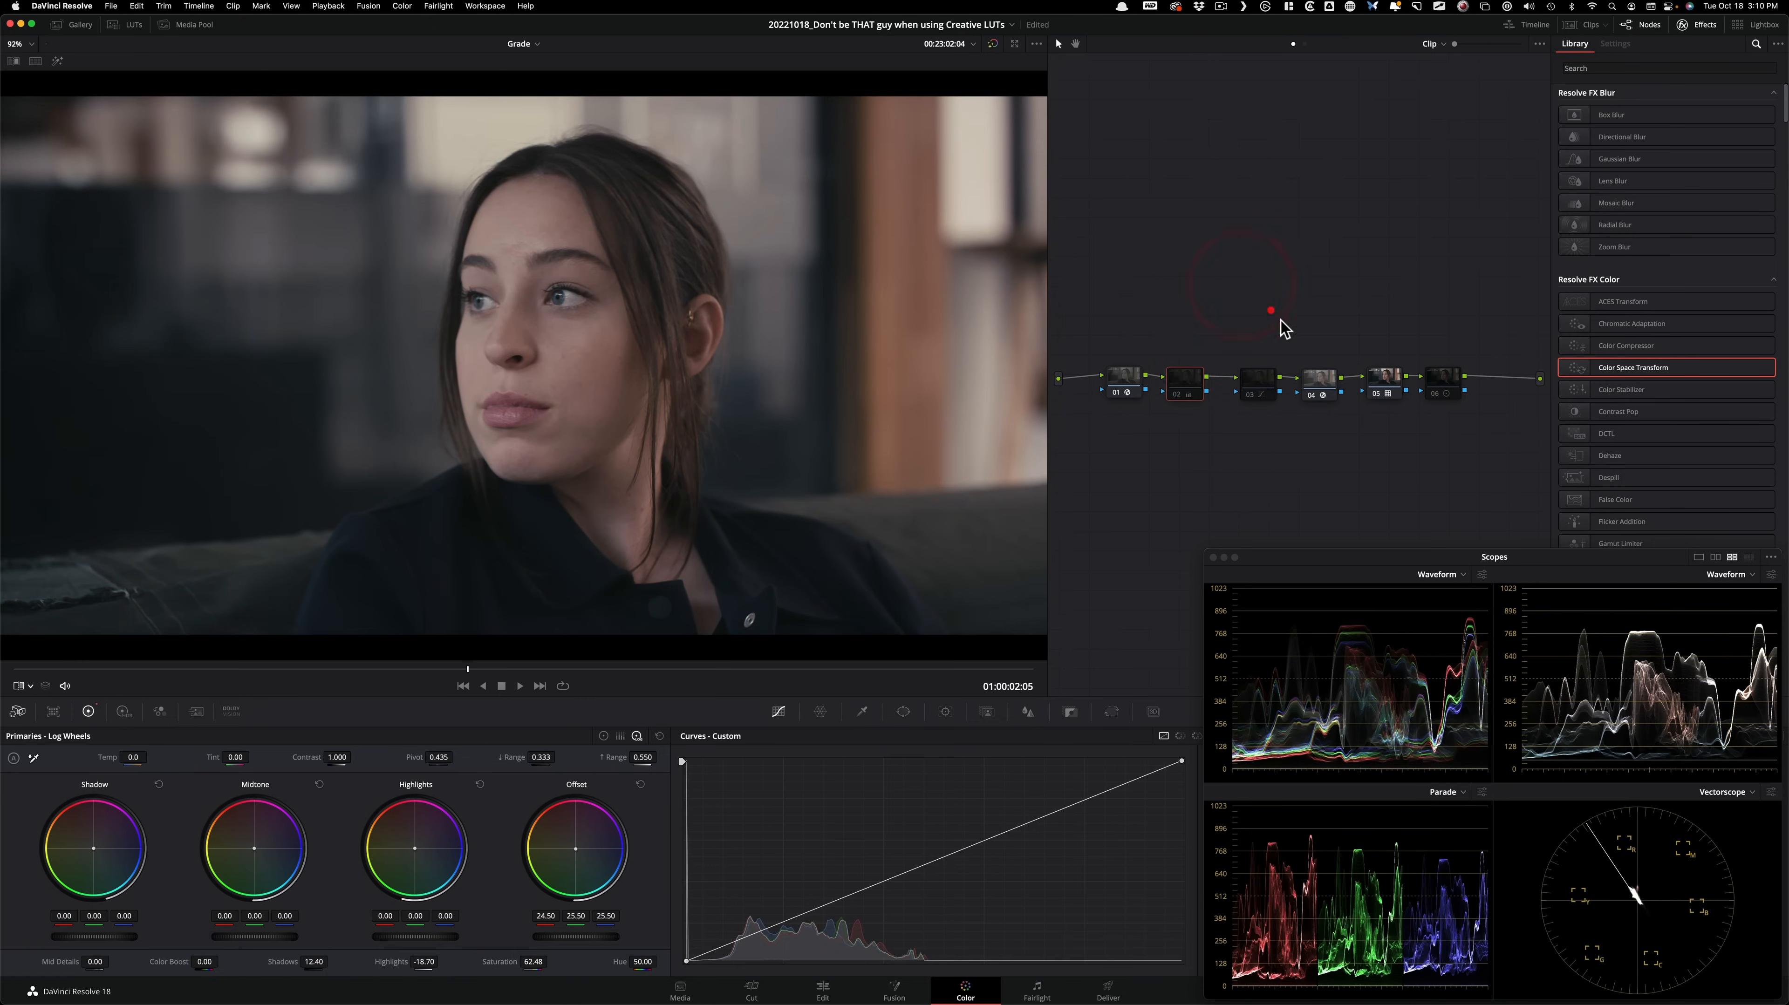
{"action": "left_click", "coordinate": [1384, 378]}
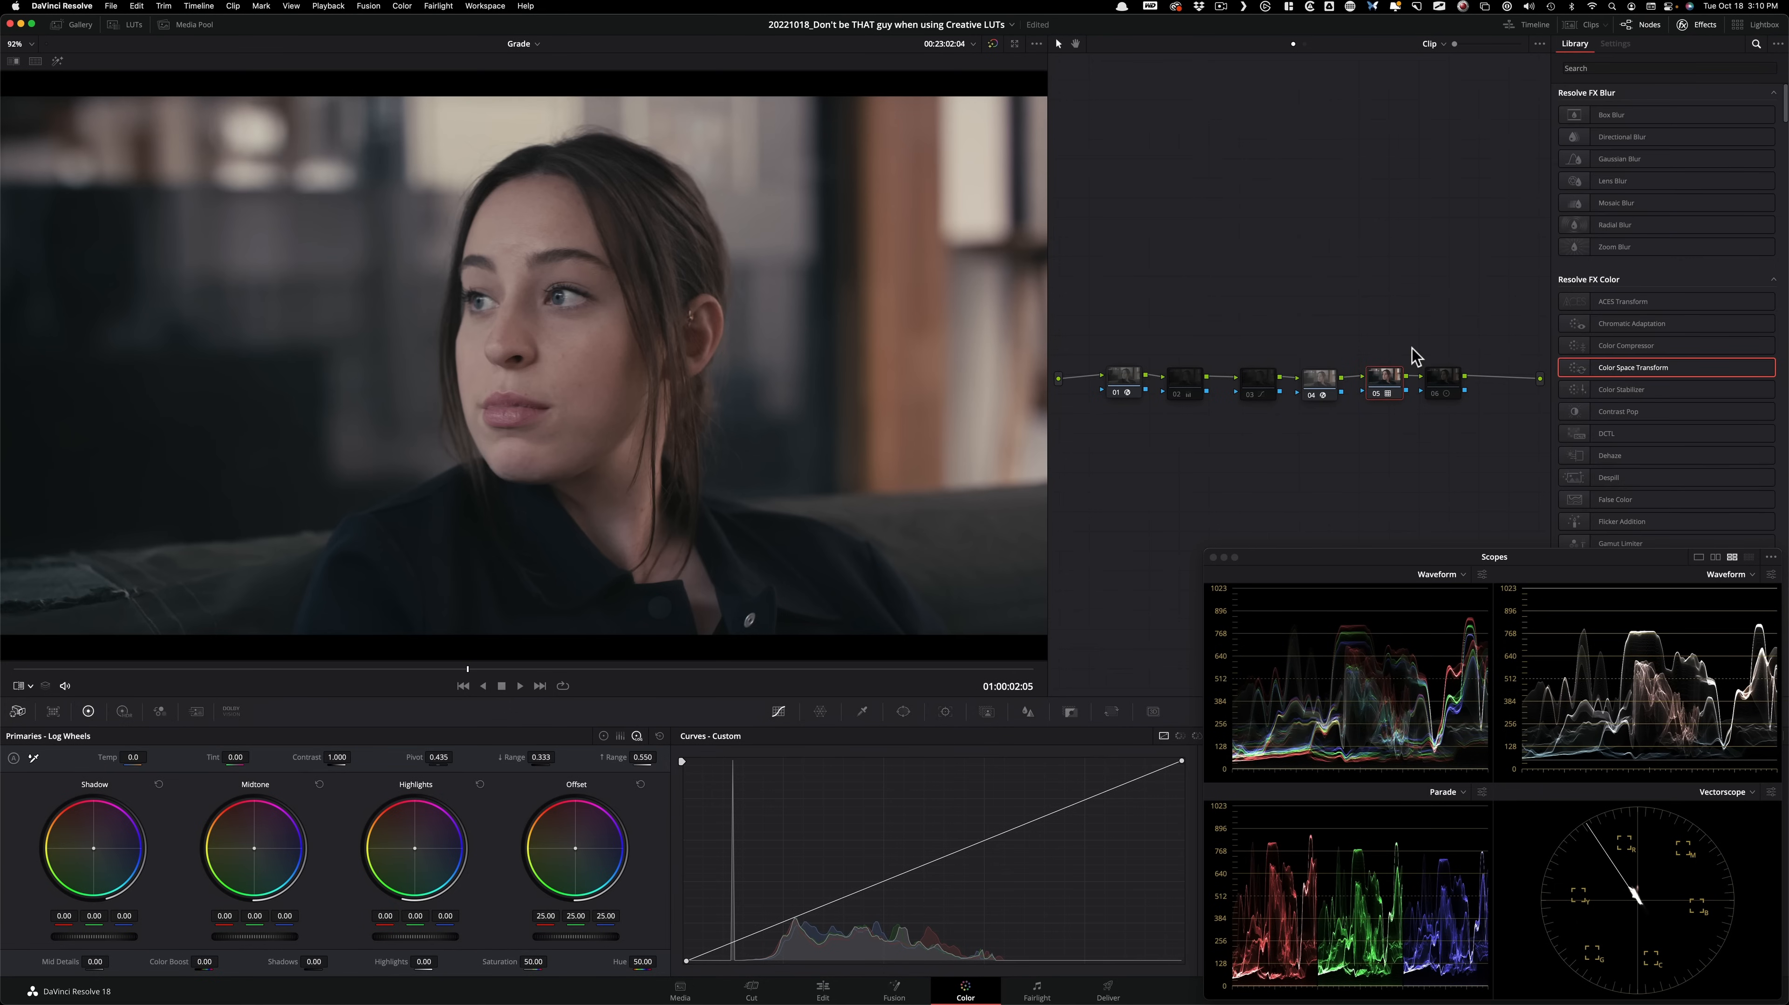
Re-enable nodes 02, 03 and 06 one by one to review each contribution, checking node 06 off and on once more.
{"action": "left_click", "coordinate": [1182, 380]}
{"action": "key", "text": "super+d"}
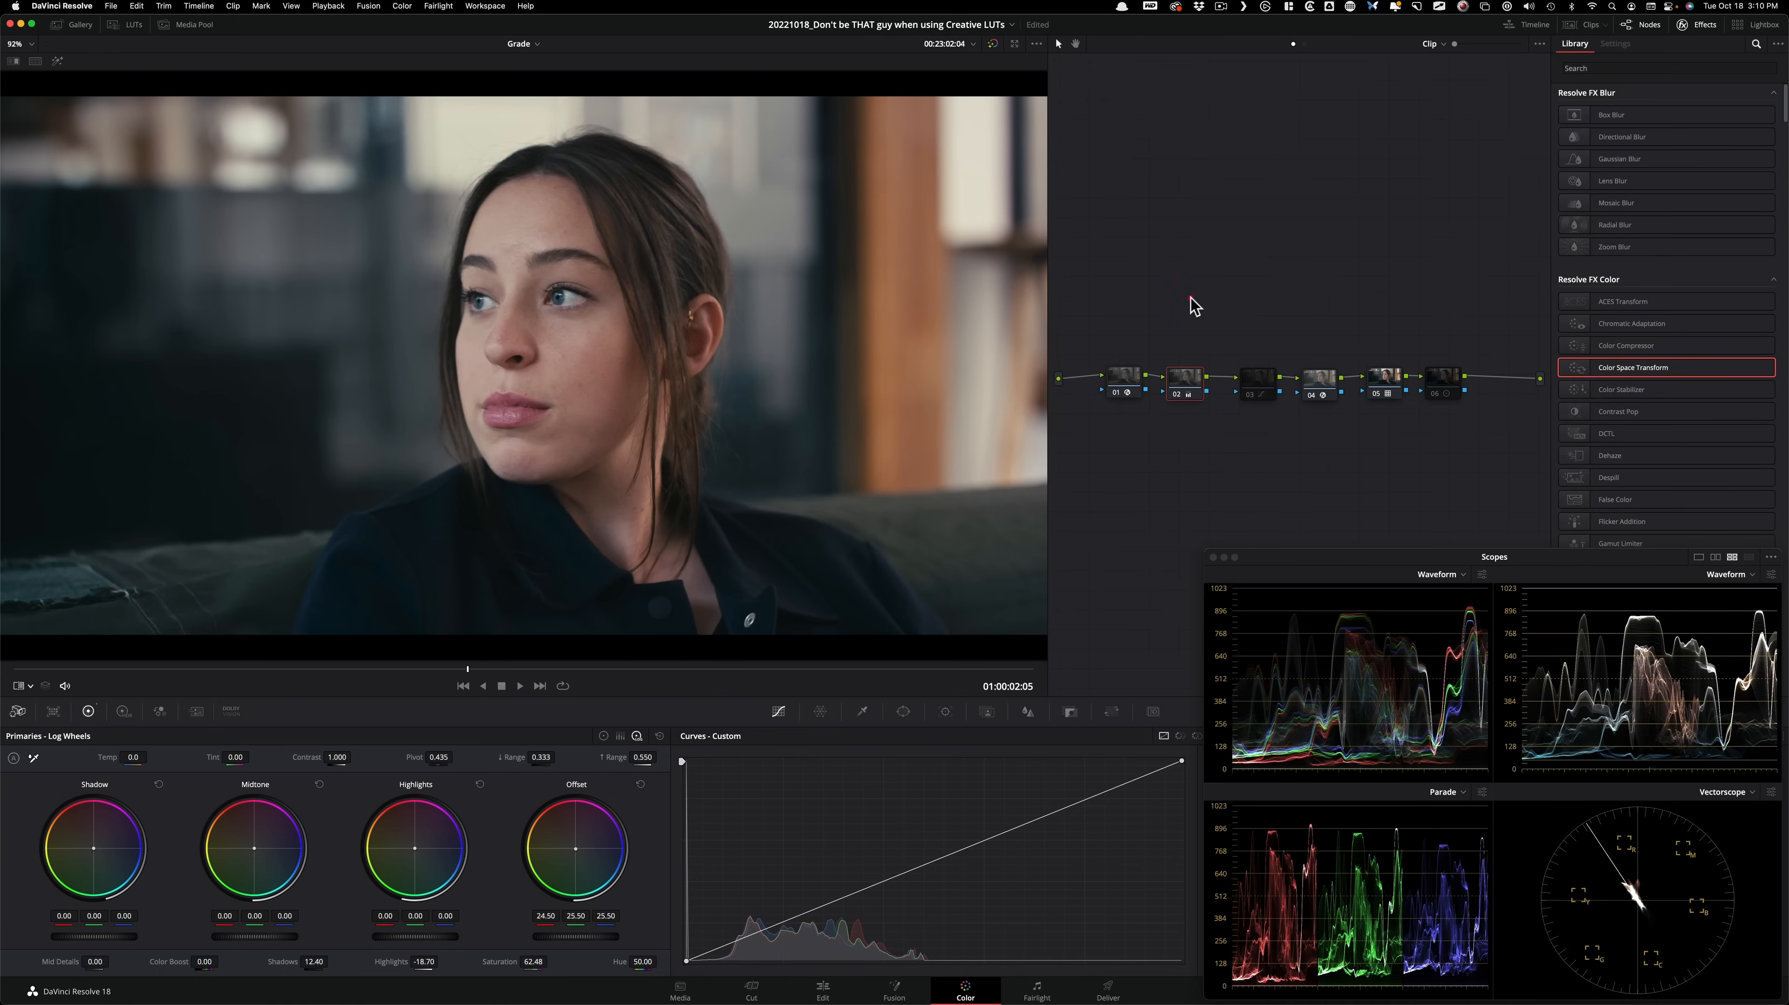
{"action": "left_click", "coordinate": [1251, 384]}
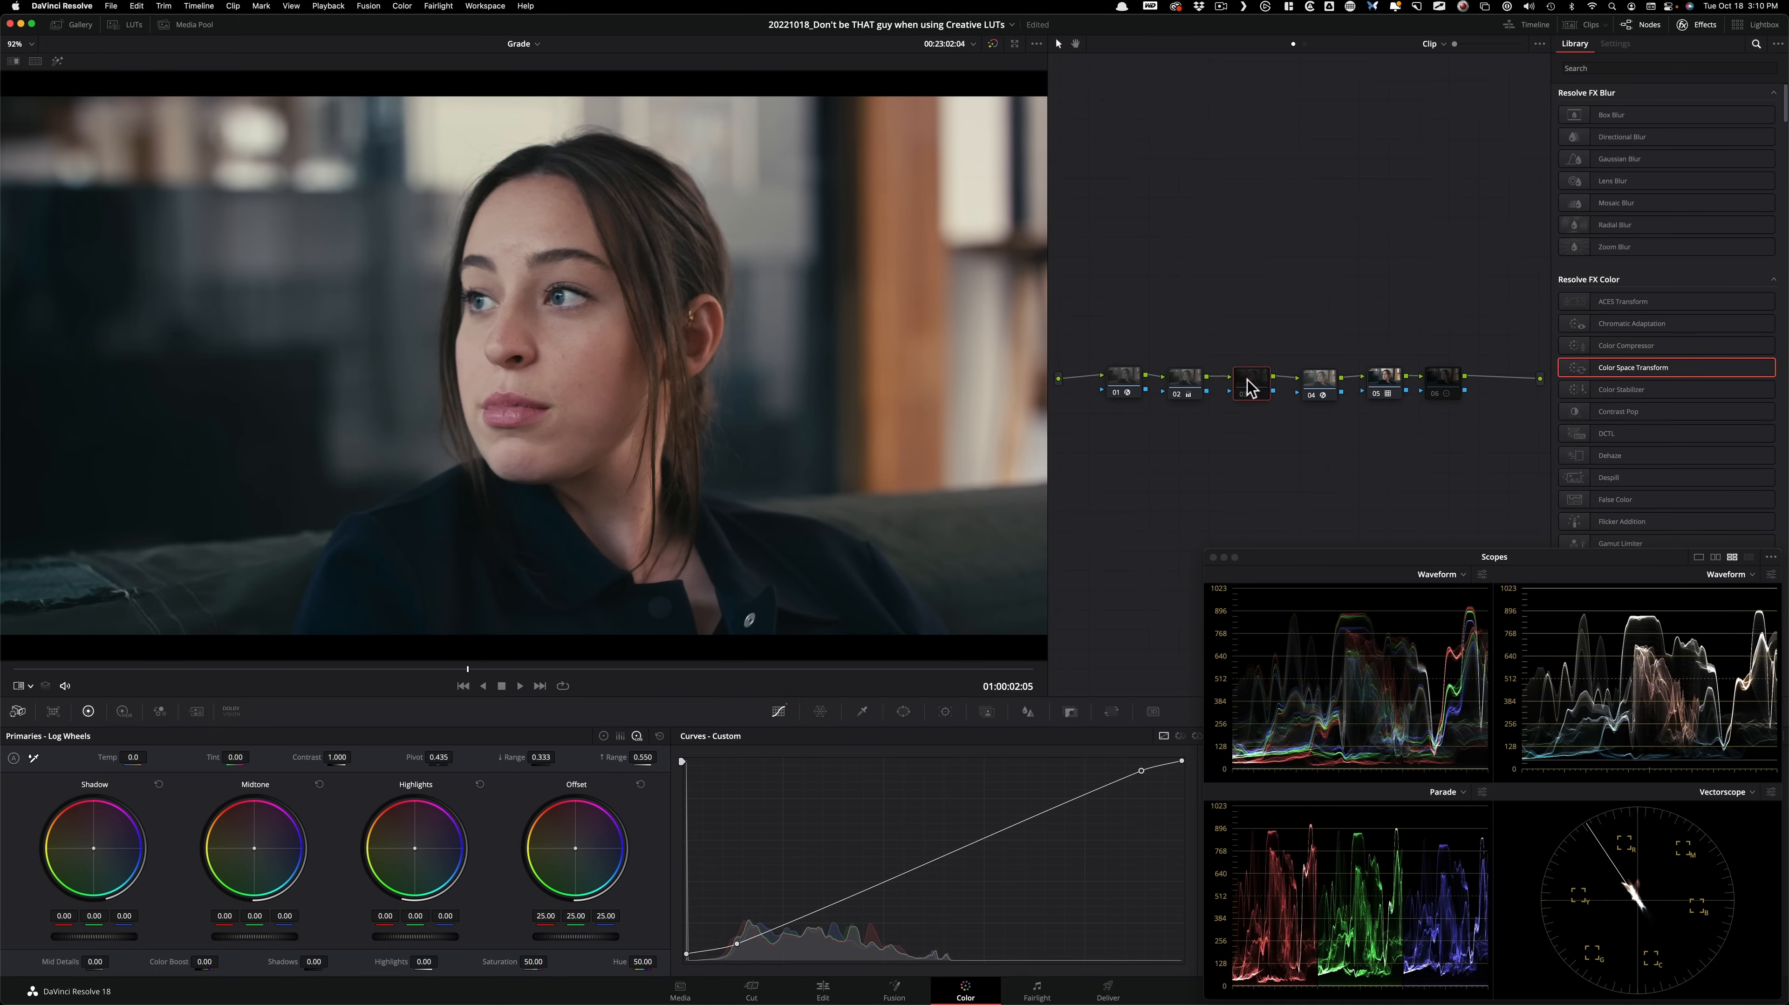
{"action": "key", "text": "super+d"}
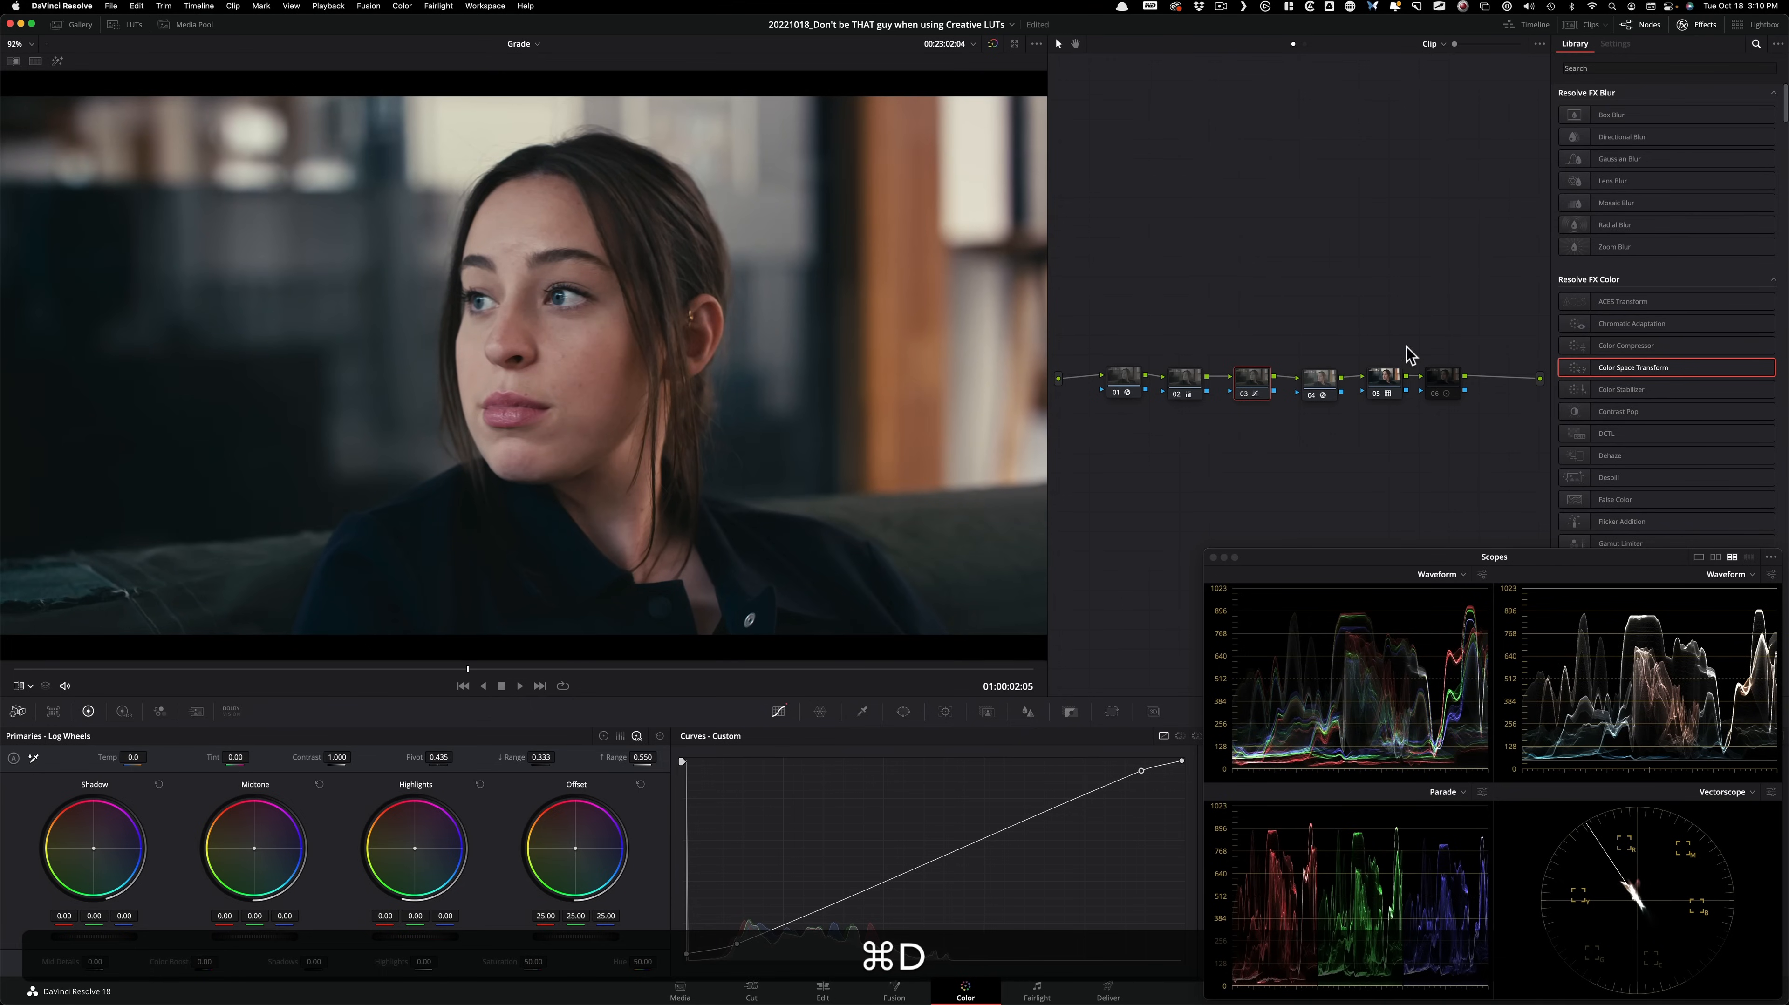
{"action": "left_click", "coordinate": [1445, 381]}
{"action": "key", "text": "super+d"}
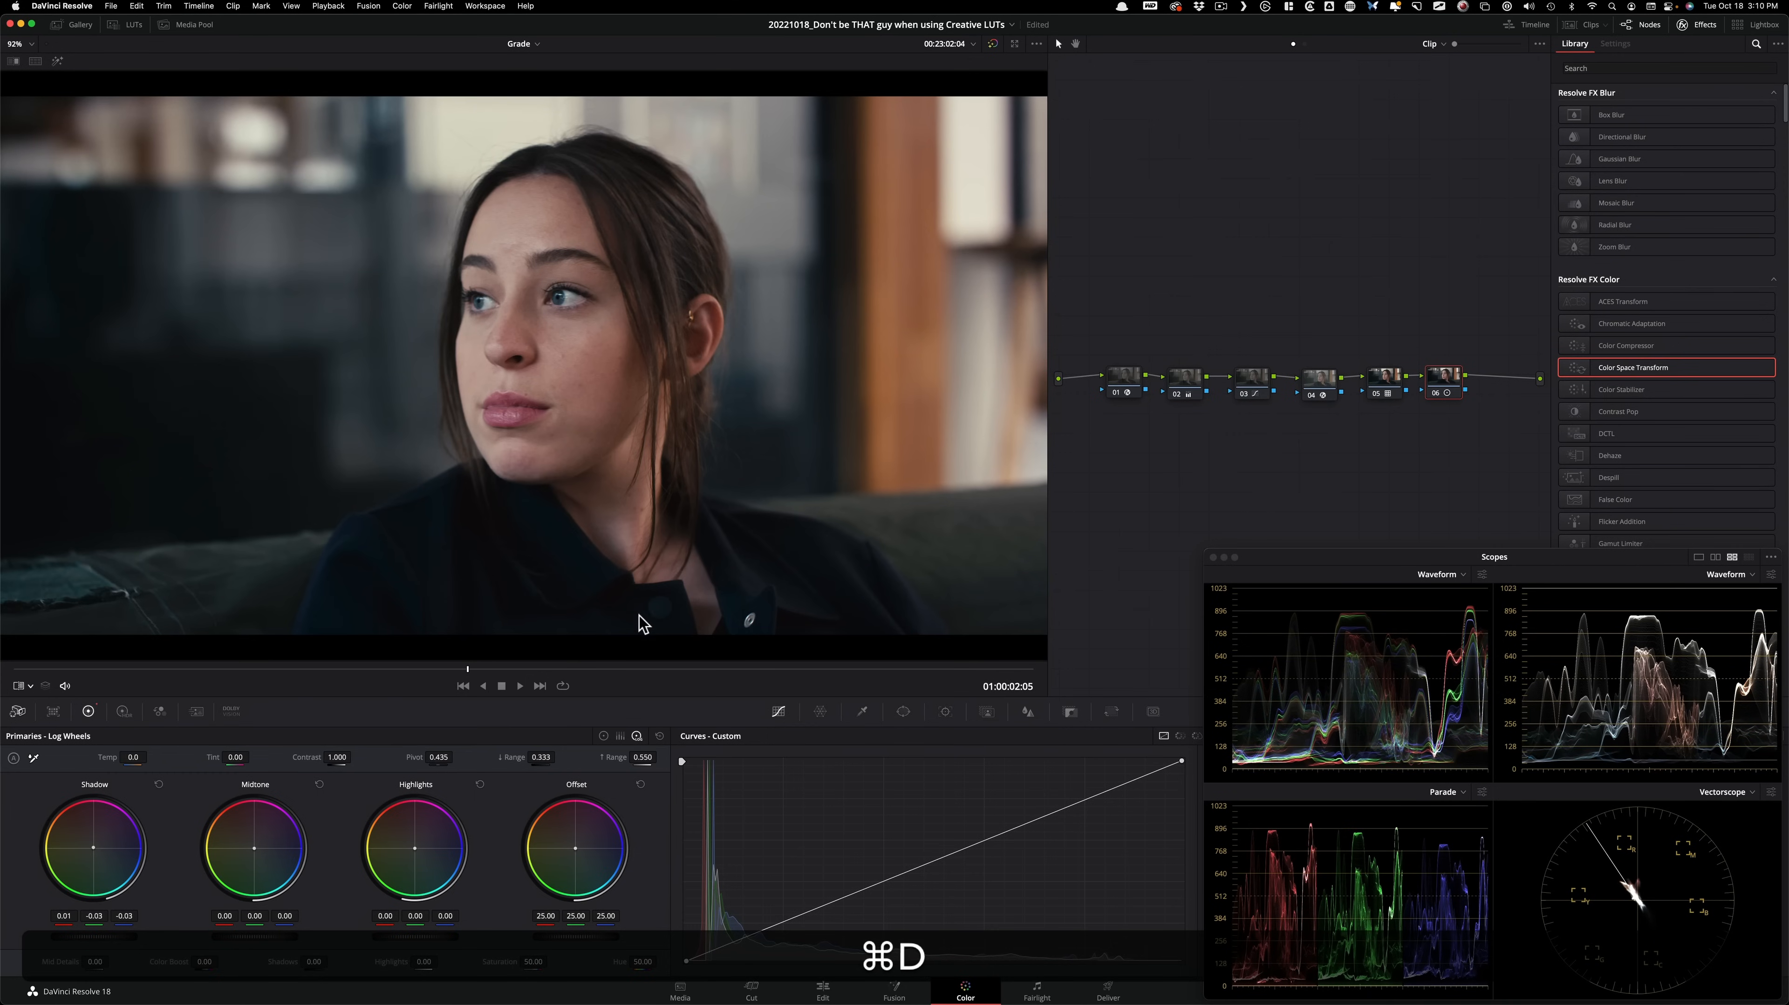
{"action": "key", "text": "super+d"}
{"action": "key", "text": "super+d"}
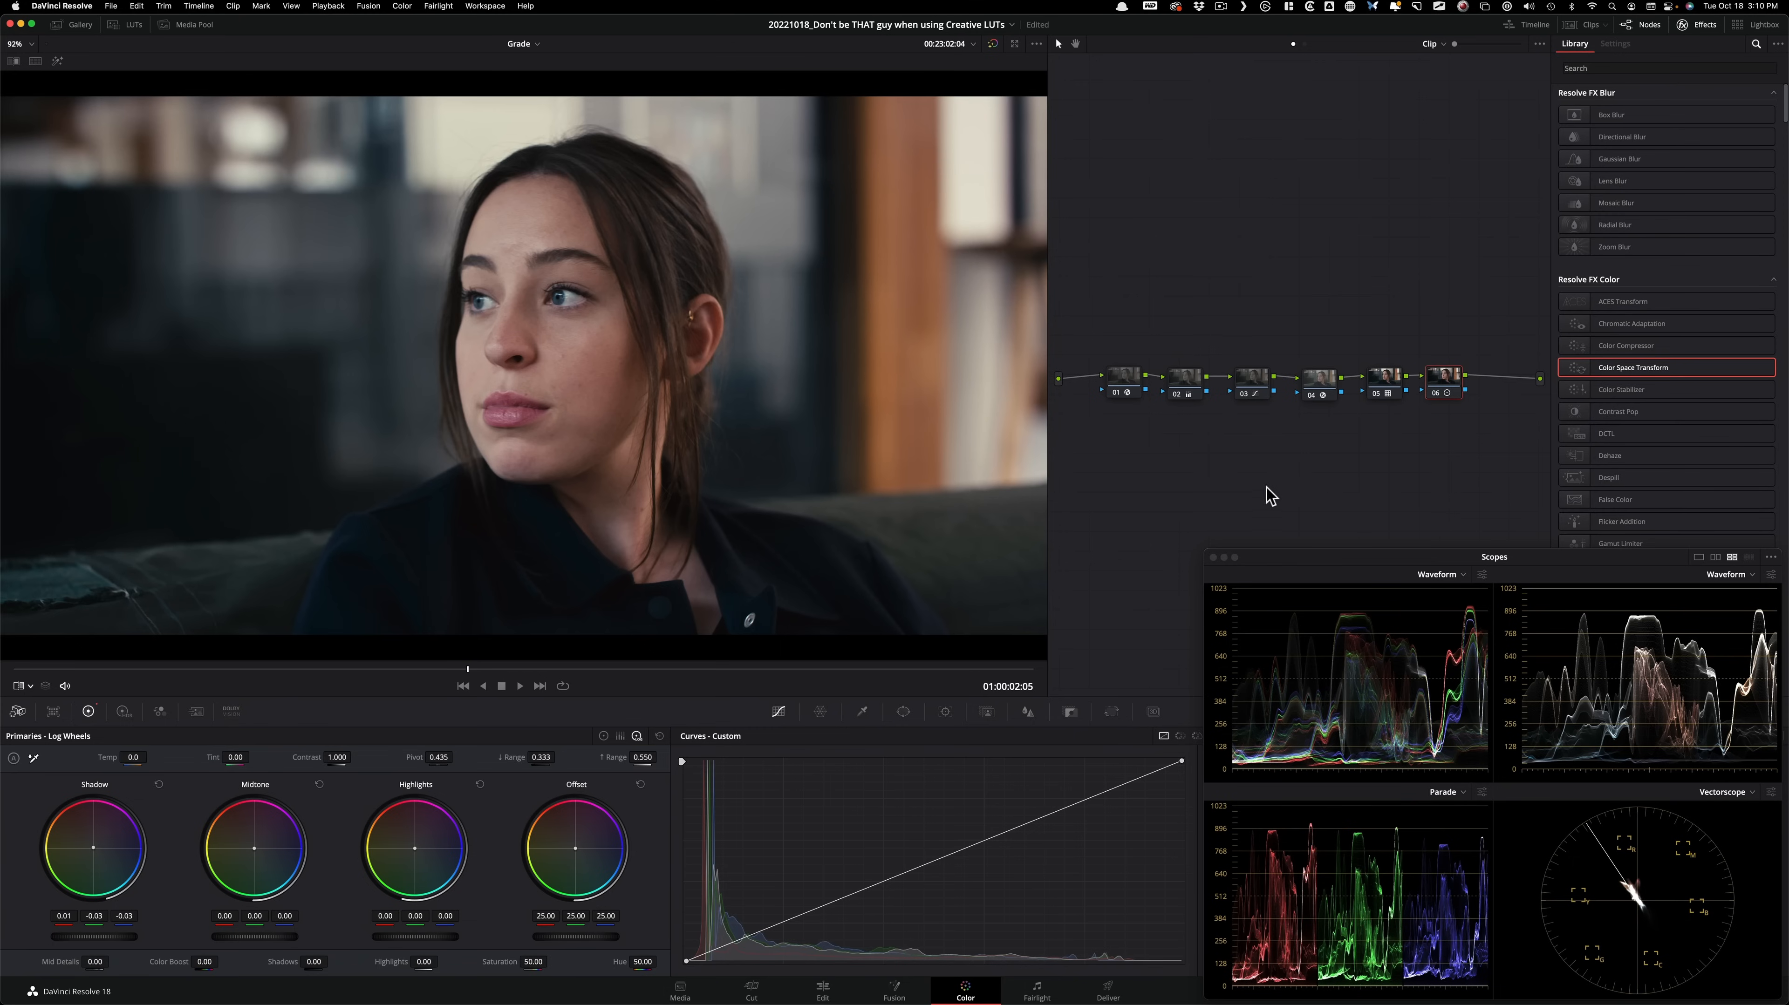
View the previous grade version with its single Color Space Transform, check it with grades bypassed, and return to the six-node version.
{"action": "key", "text": "super+b"}
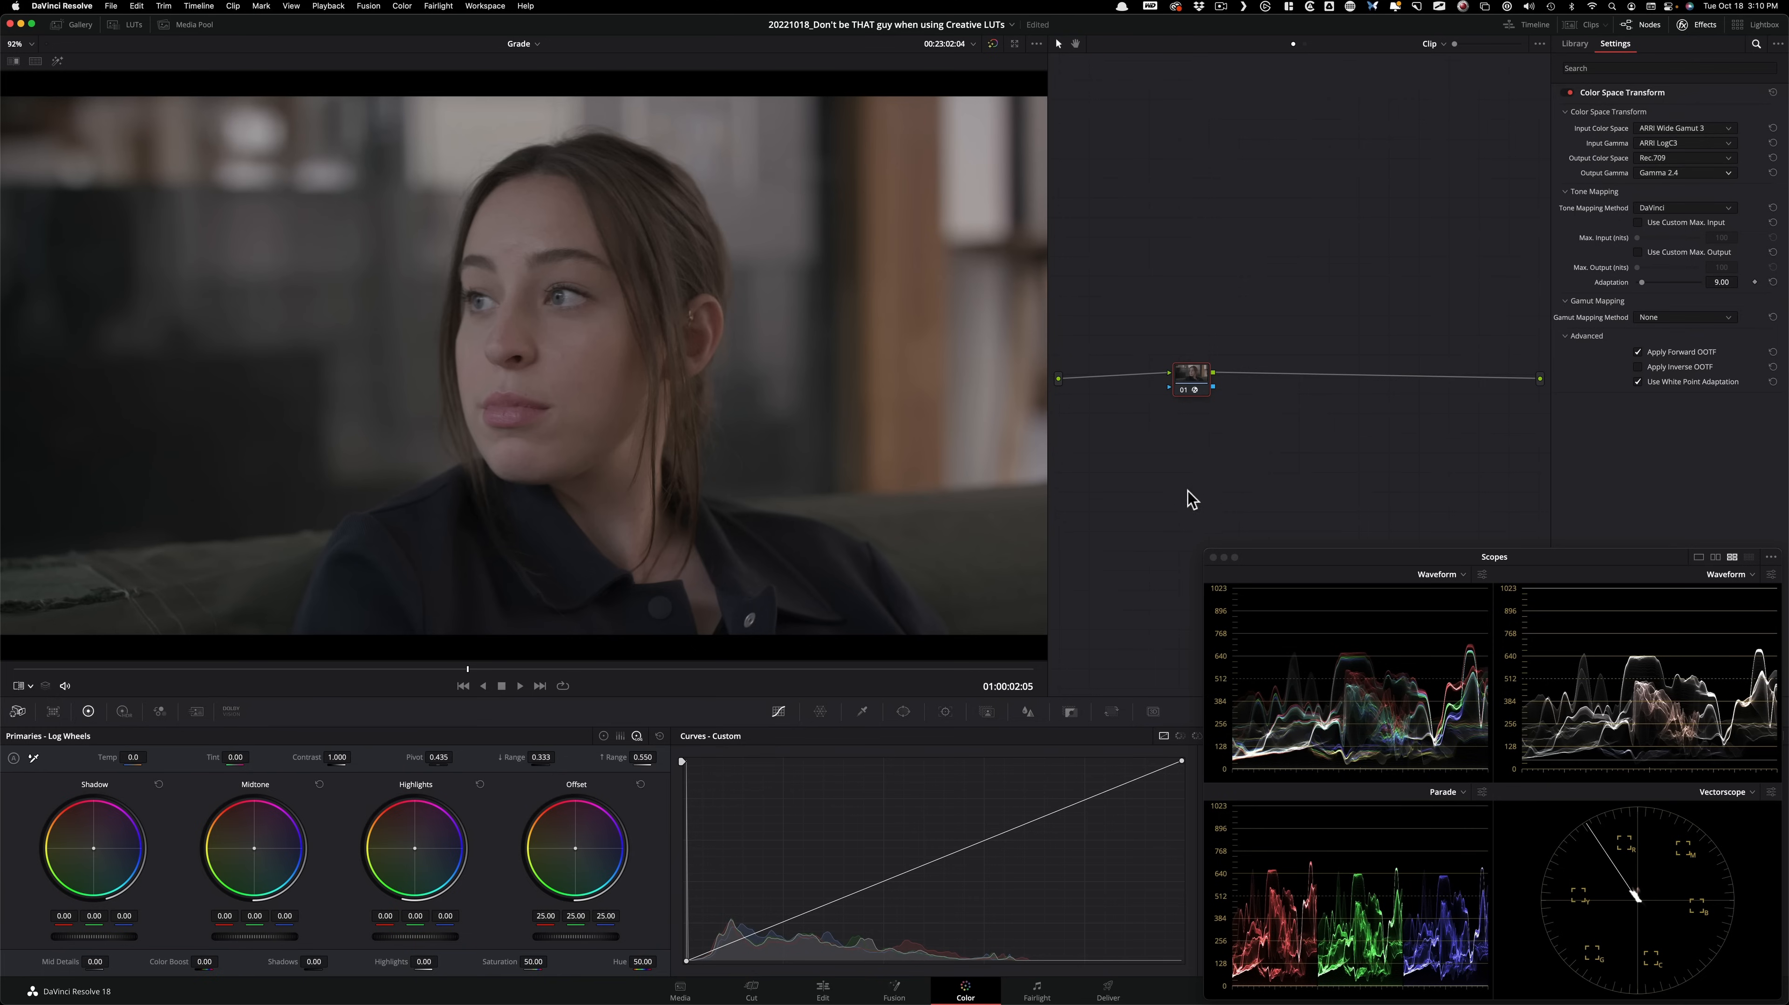
{"action": "key", "text": "shift+d"}
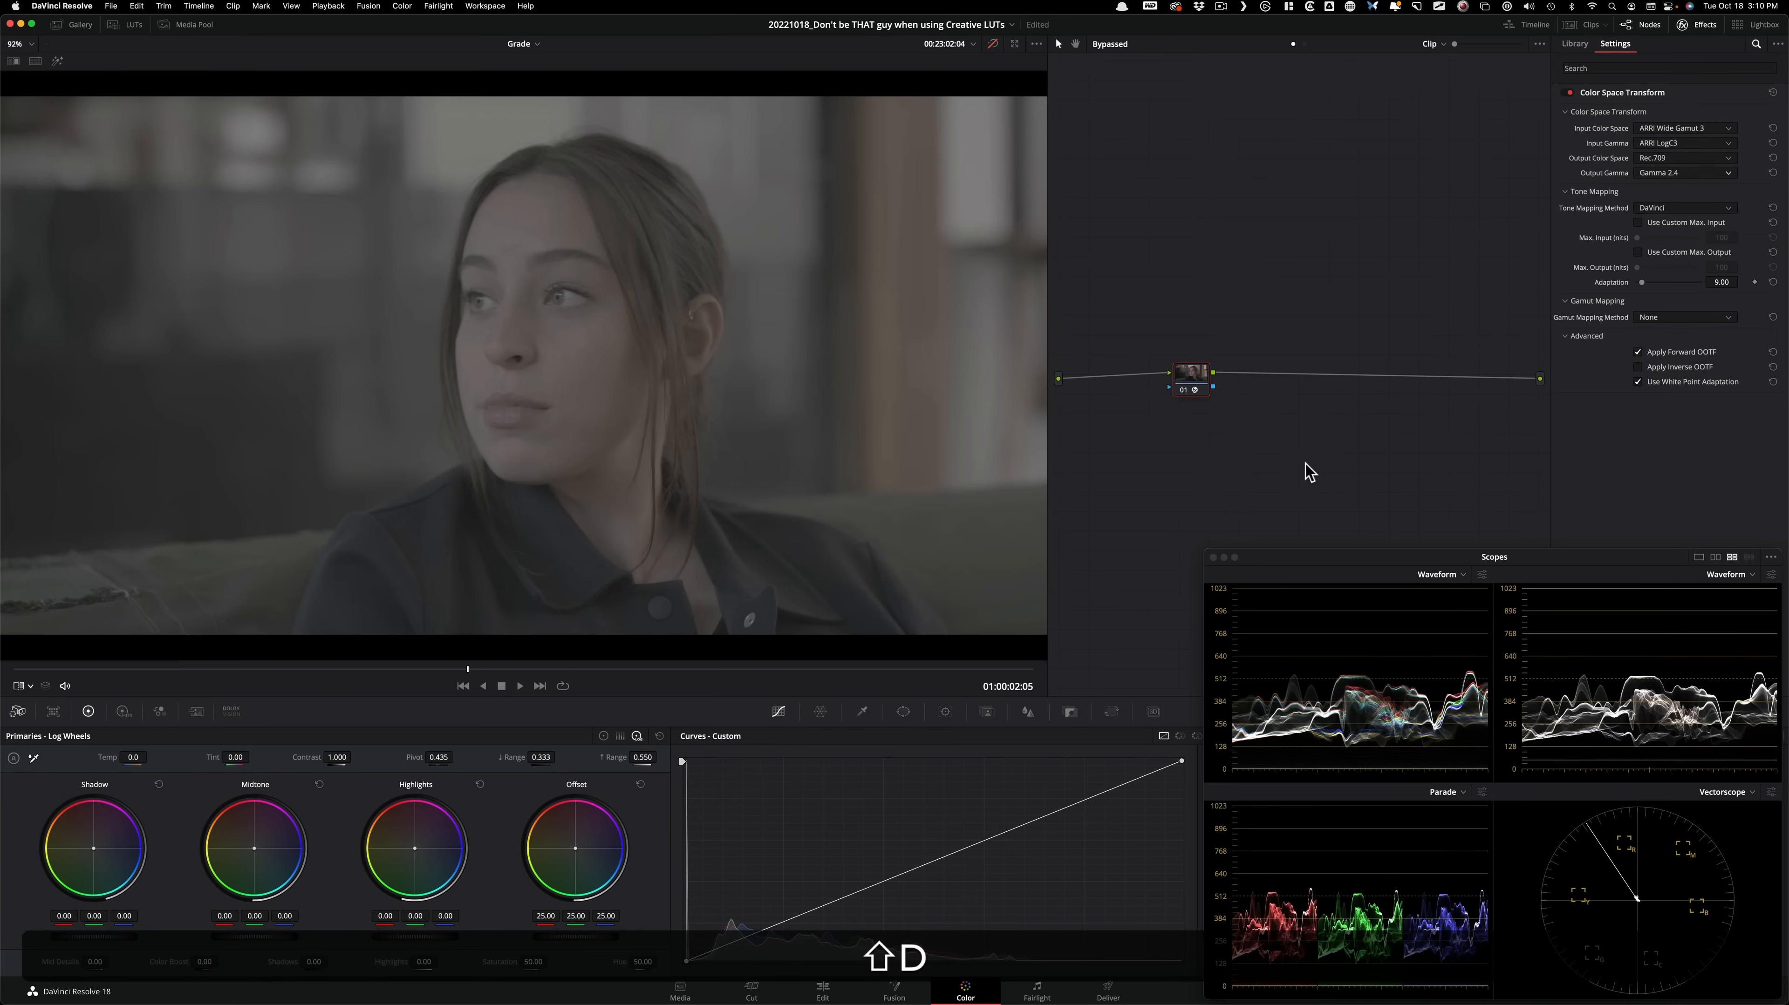
{"action": "key", "text": "shift+d"}
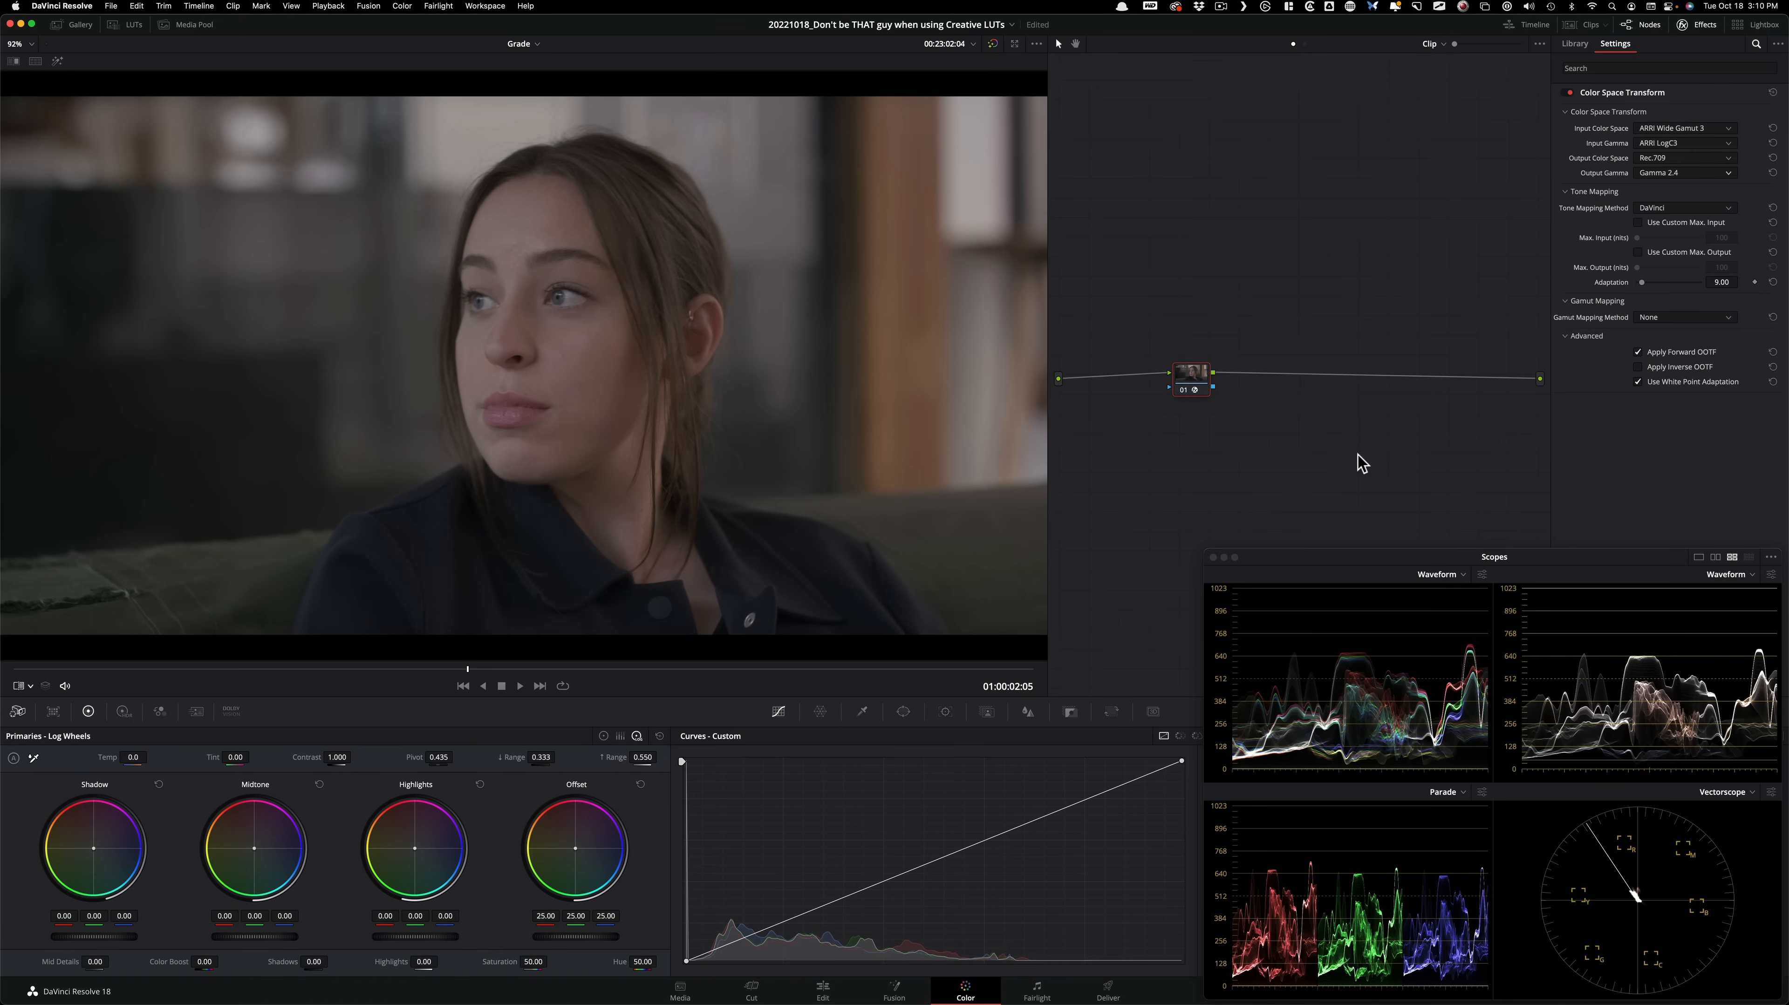
{"action": "key", "text": "super+n"}
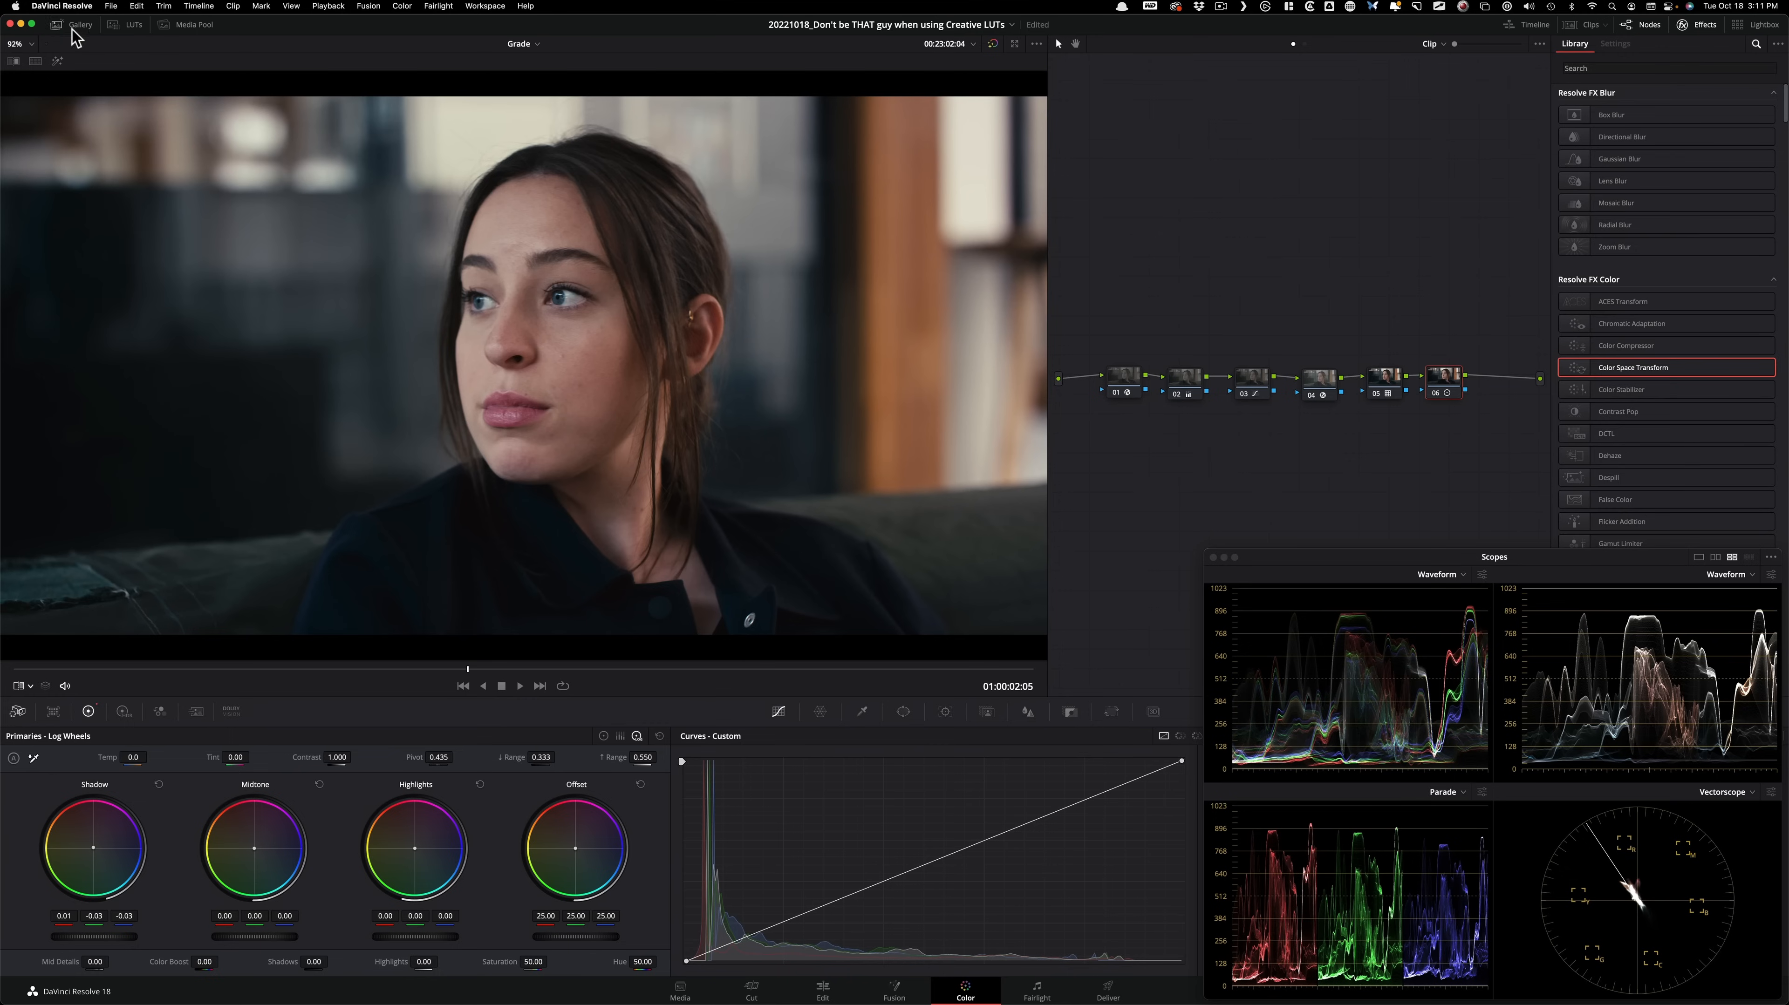
Compare the finished six-node grade with the stored gallery still using the image wipe, leaving the wipe off.
{"action": "key", "text": "super+w"}
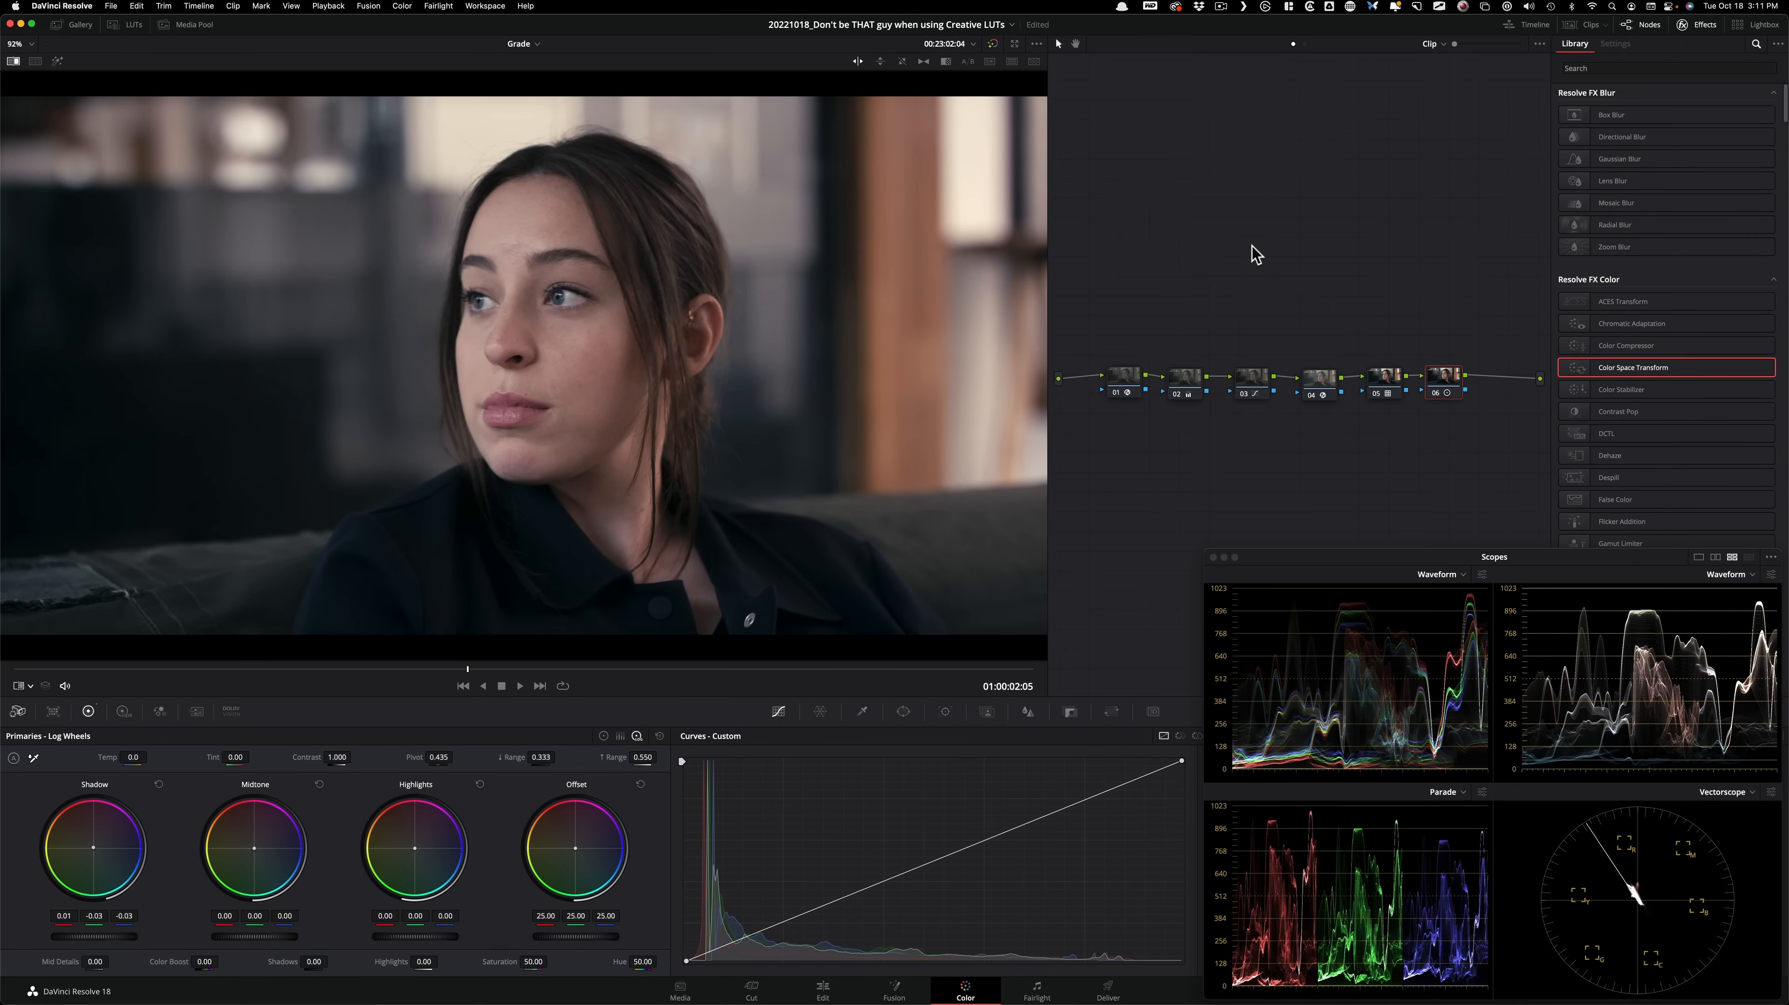
{"action": "key", "text": "super+w"}
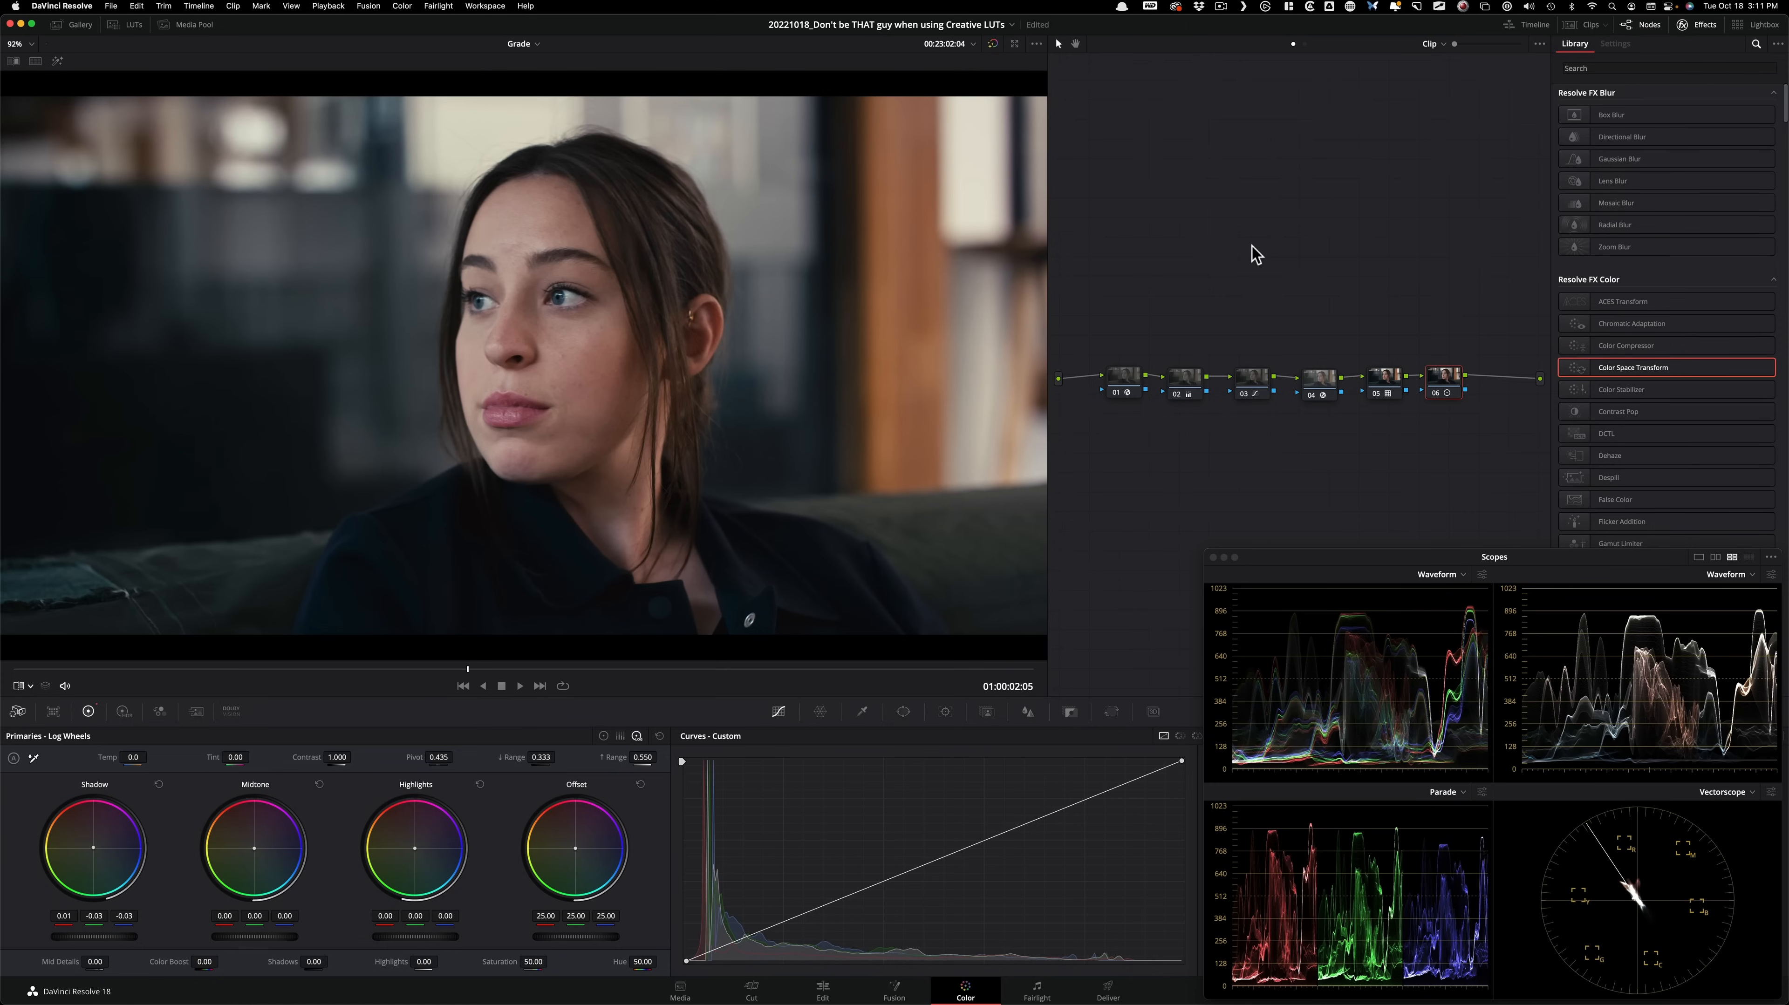